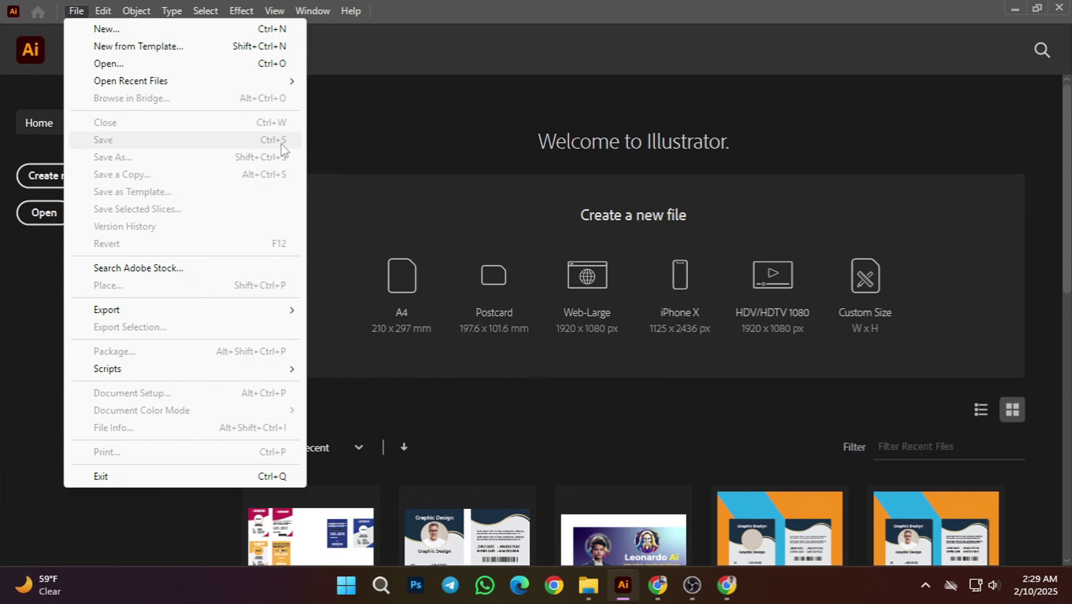
# - Set up a new document named letterhead design, 1200 px wide and 800 px high
pyautogui.click(144, 31)
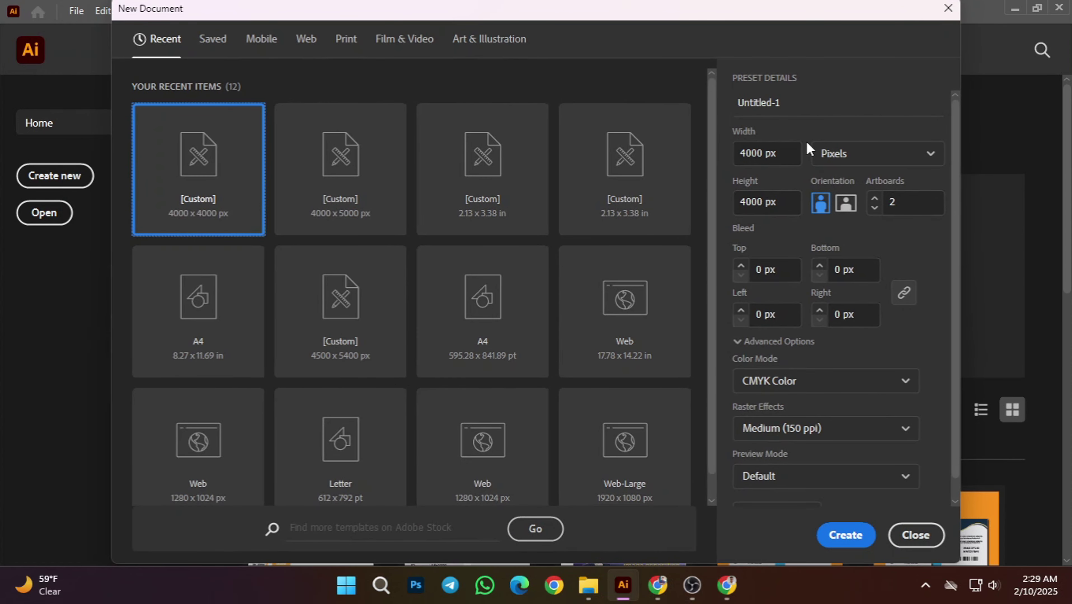
pyautogui.click(789, 101)
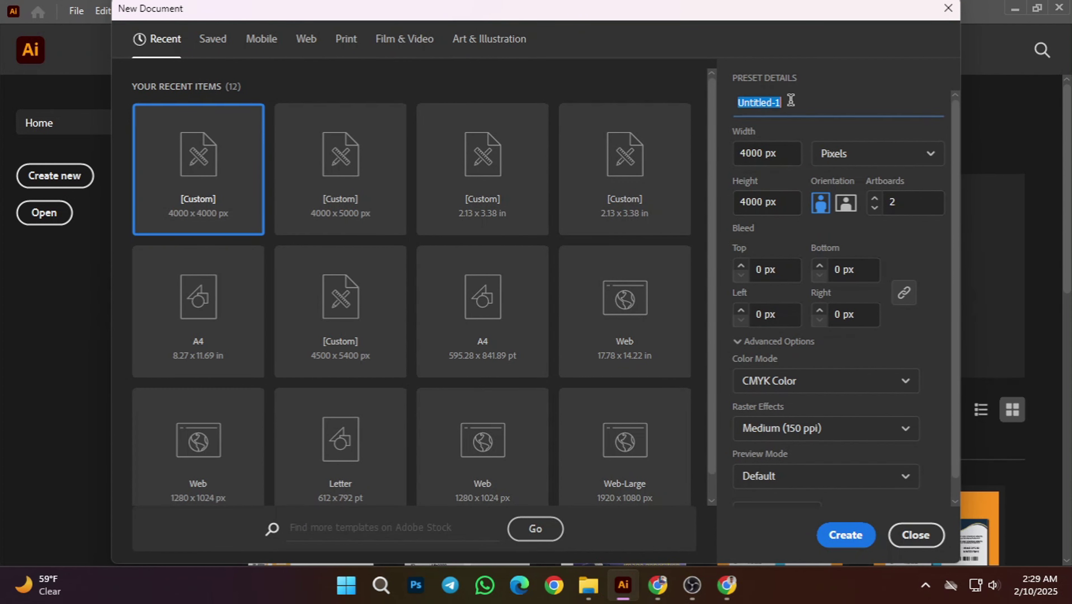
pyautogui.click(788, 100)
pyautogui.tripleClick(789, 100)
pyautogui.press('BackSpace')
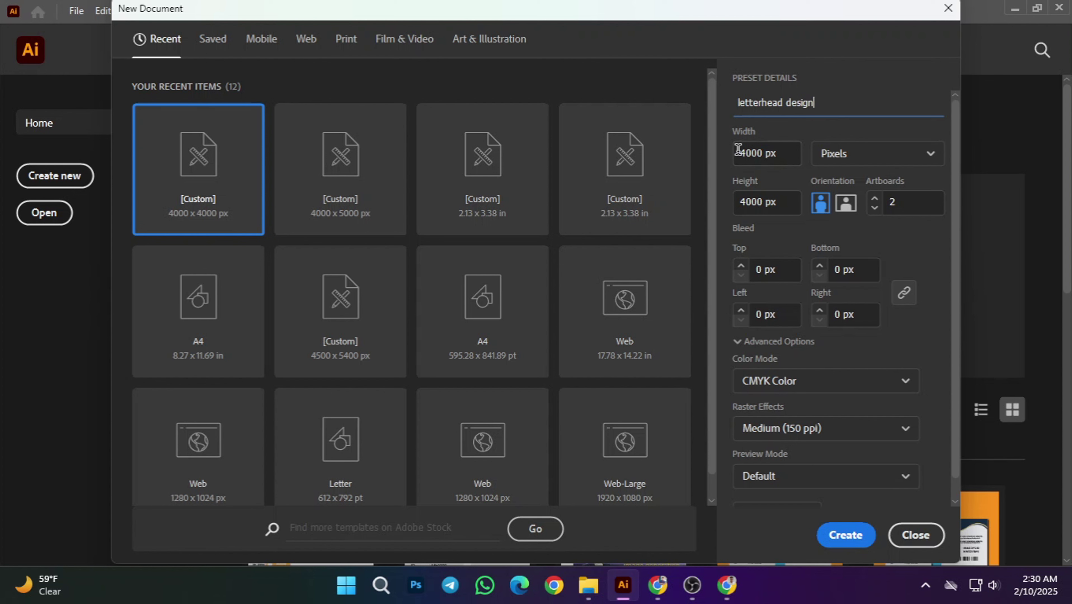
pyautogui.click(786, 155)
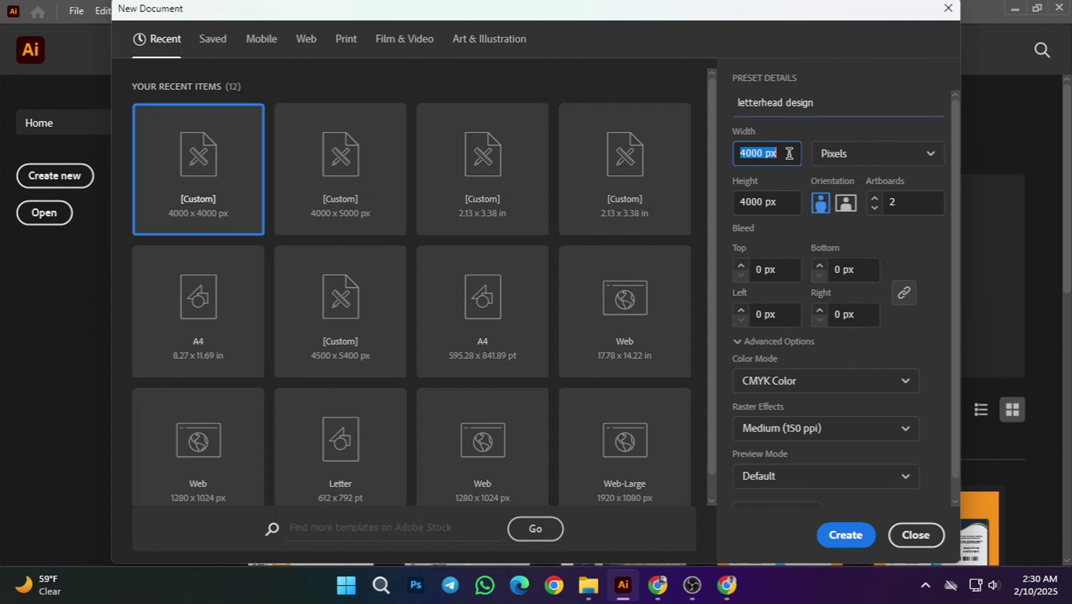
pyautogui.write('1200')
pyautogui.click(776, 202)
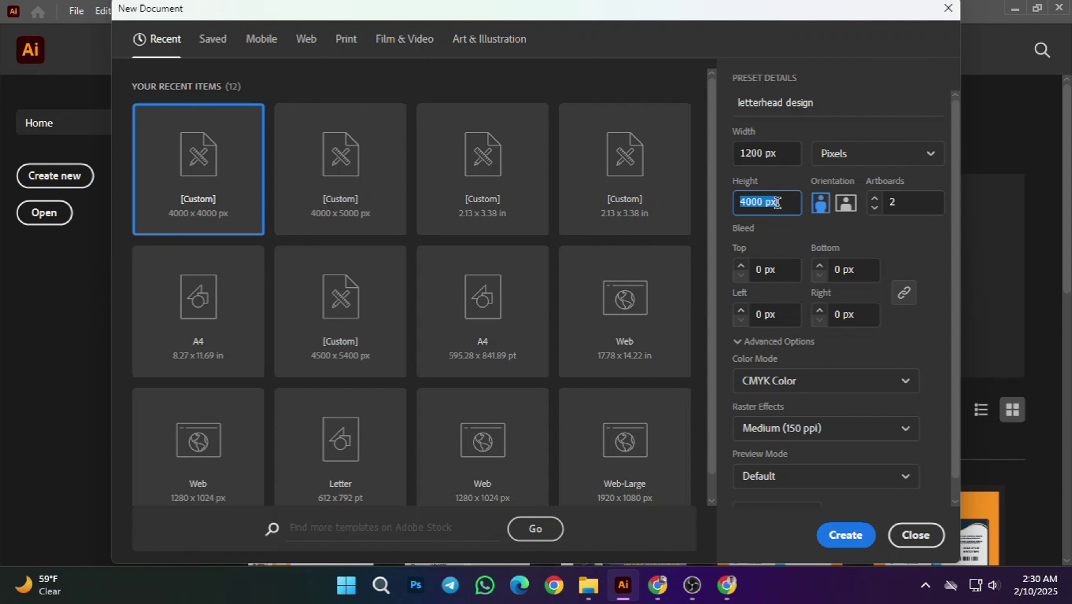
pyautogui.write('800')
# - Set the color mode to RGB and raster effects to High (300 ppi), and create the document
pyautogui.click(805, 395)
pyautogui.click(786, 417)
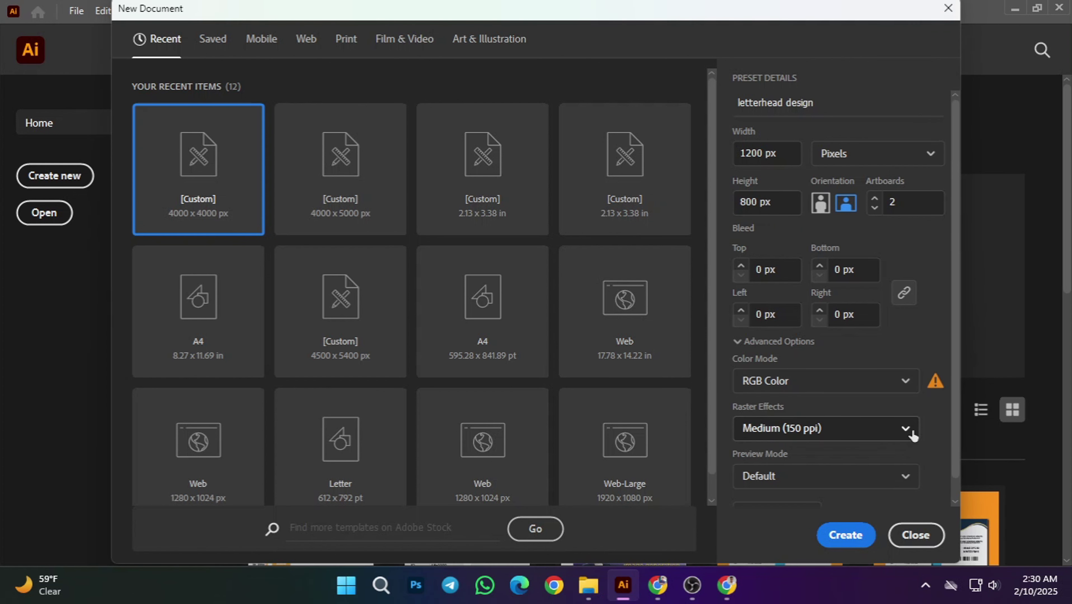
pyautogui.click(905, 429)
pyautogui.click(813, 457)
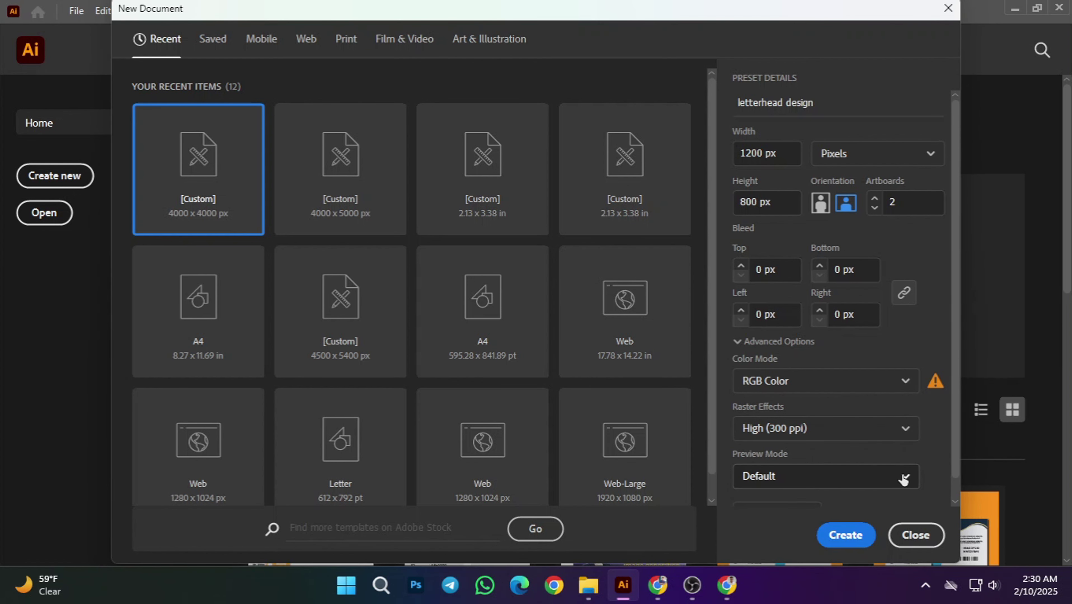
pyautogui.scroll(-1, 814, 428)
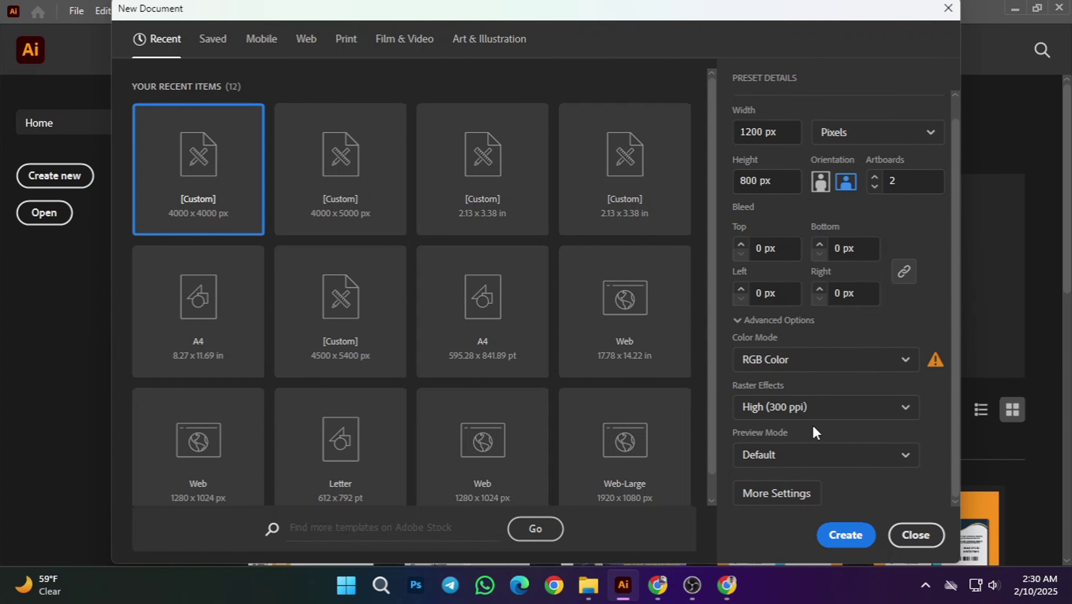
pyautogui.click(790, 494)
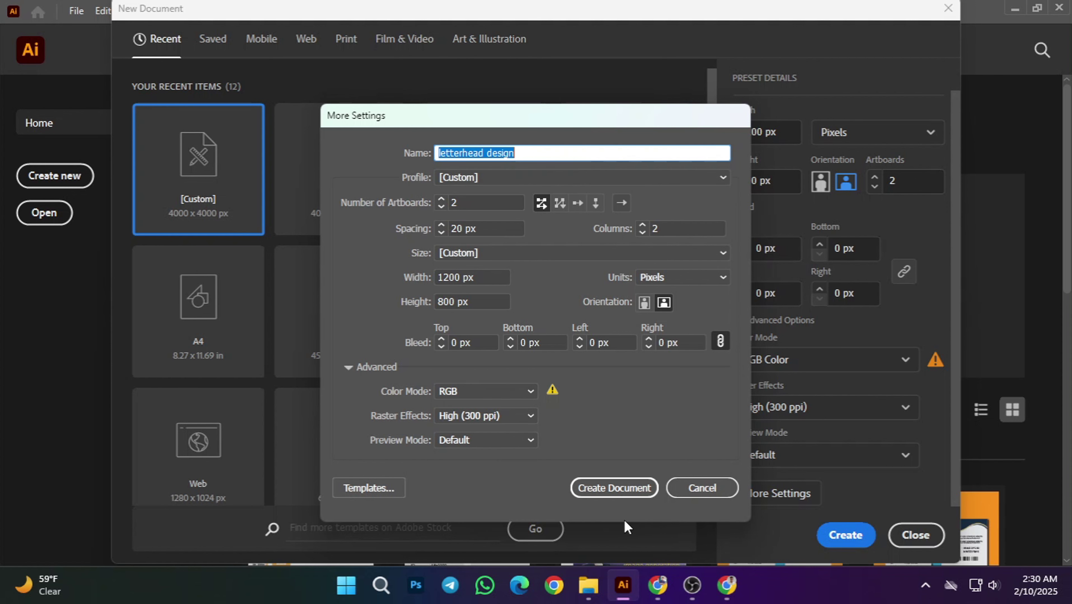
pyautogui.click(633, 486)
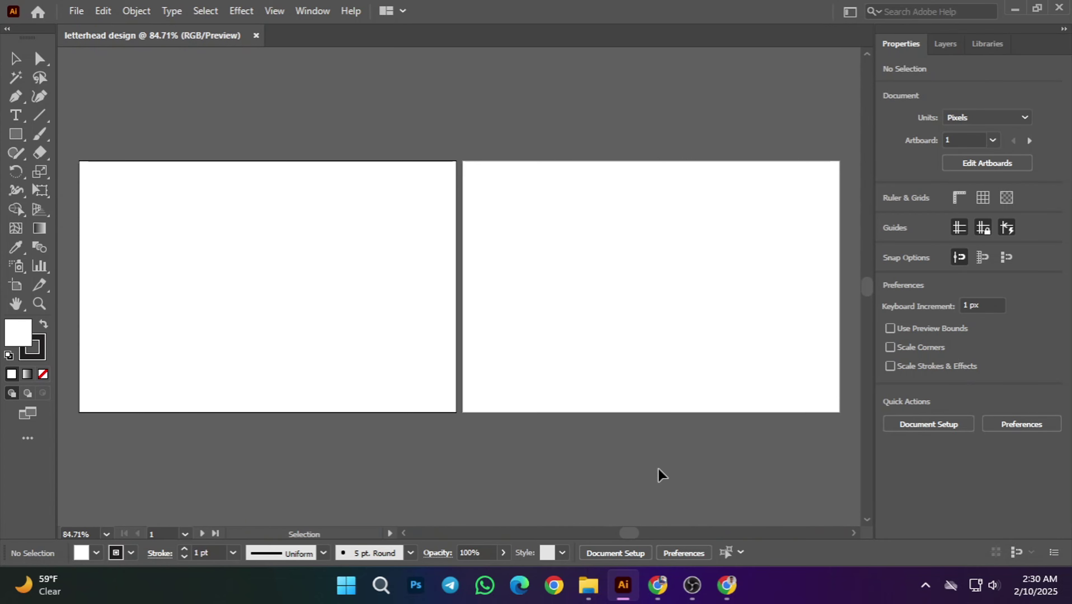
# - Delete Artboard 1 so that only the second artboard remains
pyautogui.scroll(-2, 424, 366)
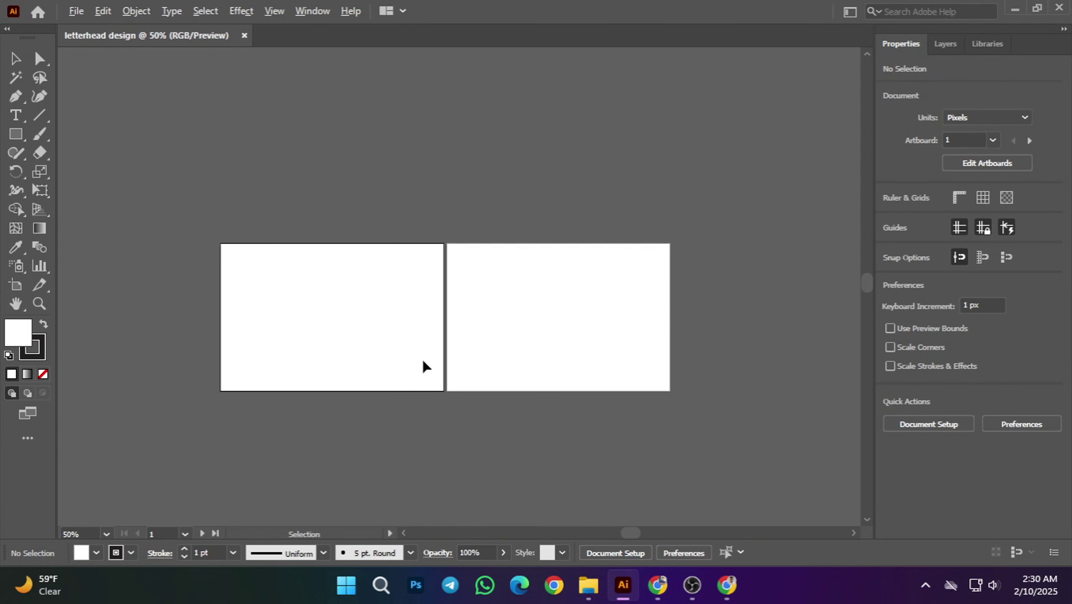
pyautogui.moveTo(473, 331); pyautogui.dragTo(550, 320)
pyautogui.scroll(2, 486, 334)
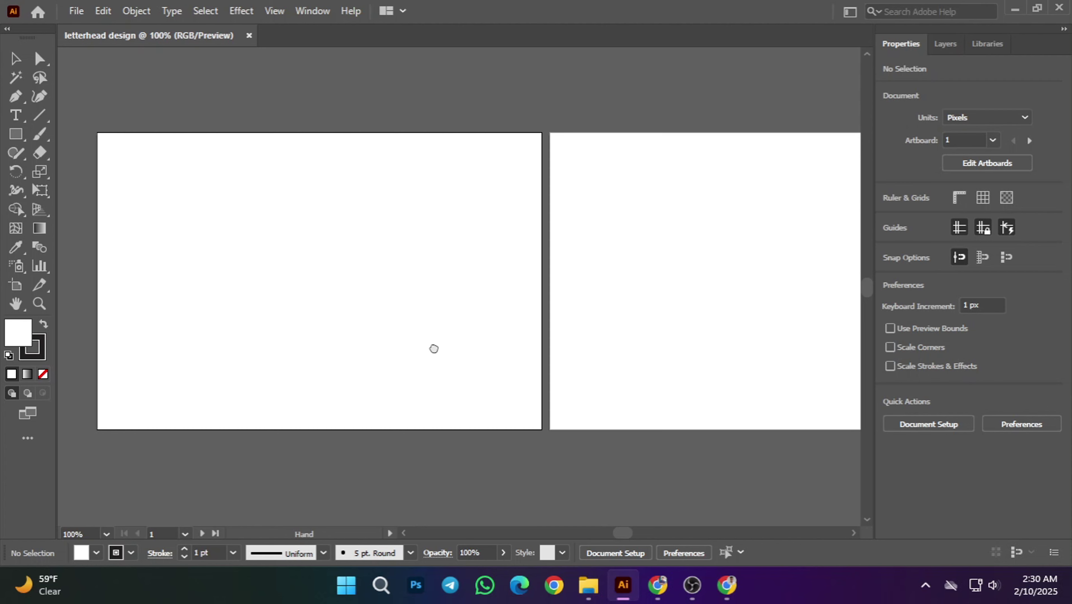
pyautogui.moveTo(433, 347); pyautogui.dragTo(475, 349)
pyautogui.click(21, 288)
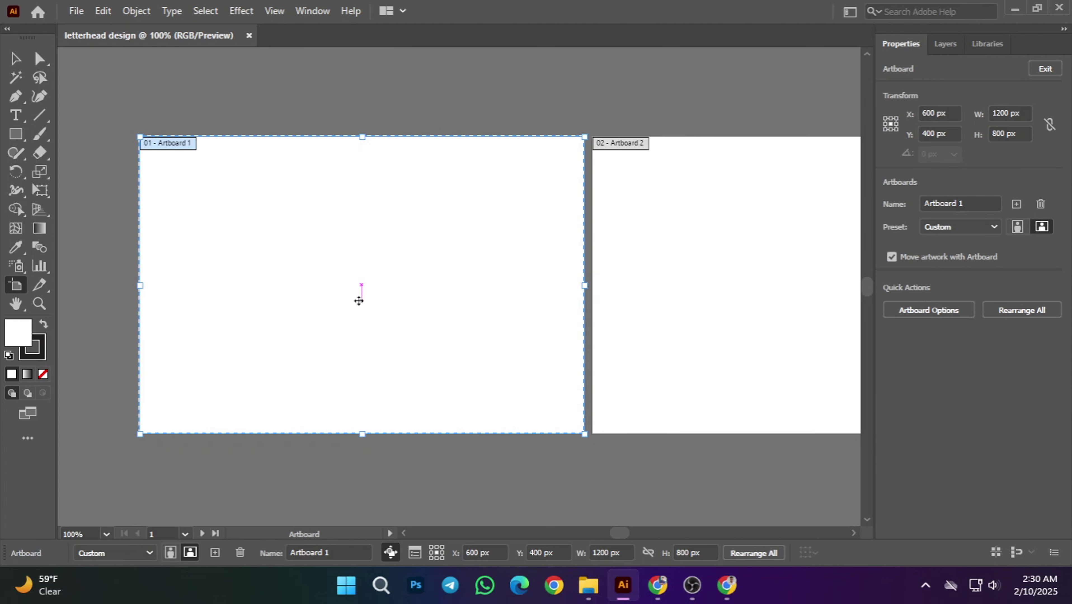
pyautogui.press('Delete')
pyautogui.click(16, 60)
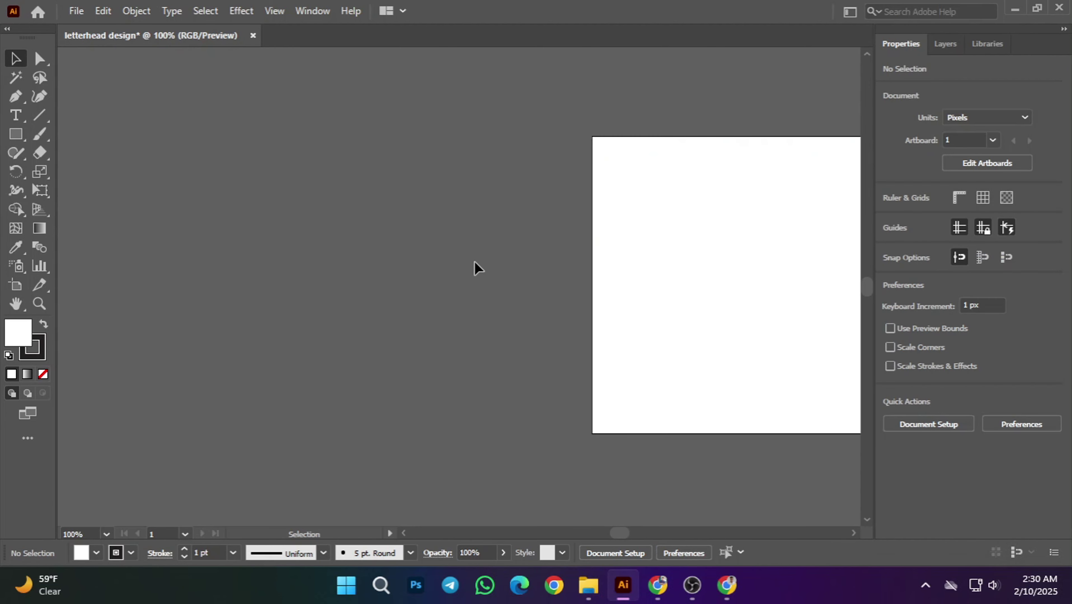
pyautogui.moveTo(723, 296); pyautogui.dragTo(471, 320)
pyautogui.scroll(-1, 566, 349)
pyautogui.moveTo(567, 349); pyautogui.dragTo(497, 333)
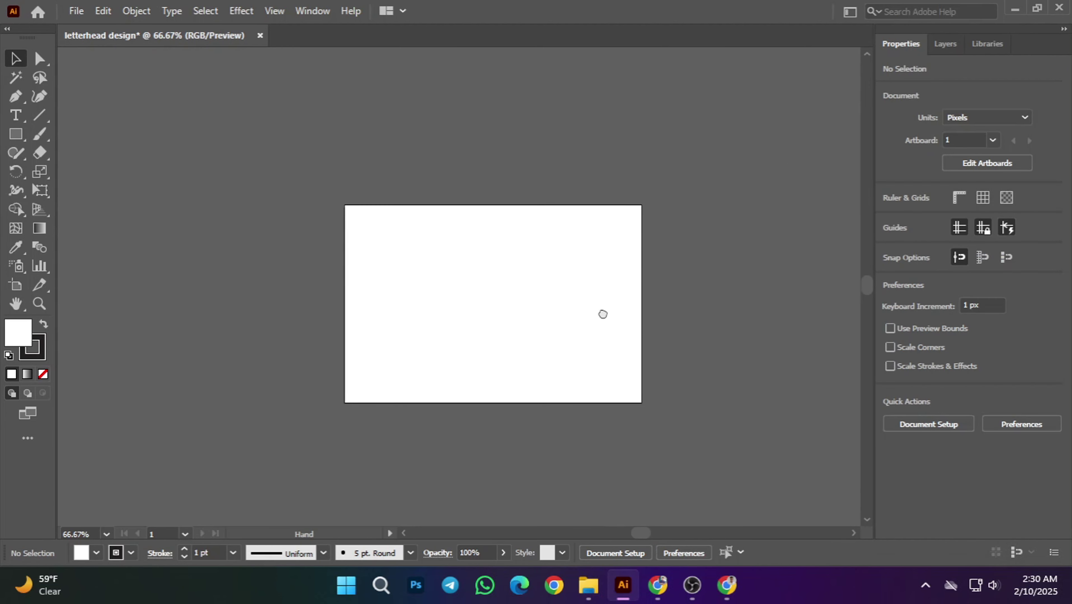
pyautogui.scroll(1, 505, 335)
pyautogui.moveTo(646, 268); pyautogui.dragTo(655, 274)
pyautogui.scroll(1, 584, 322)
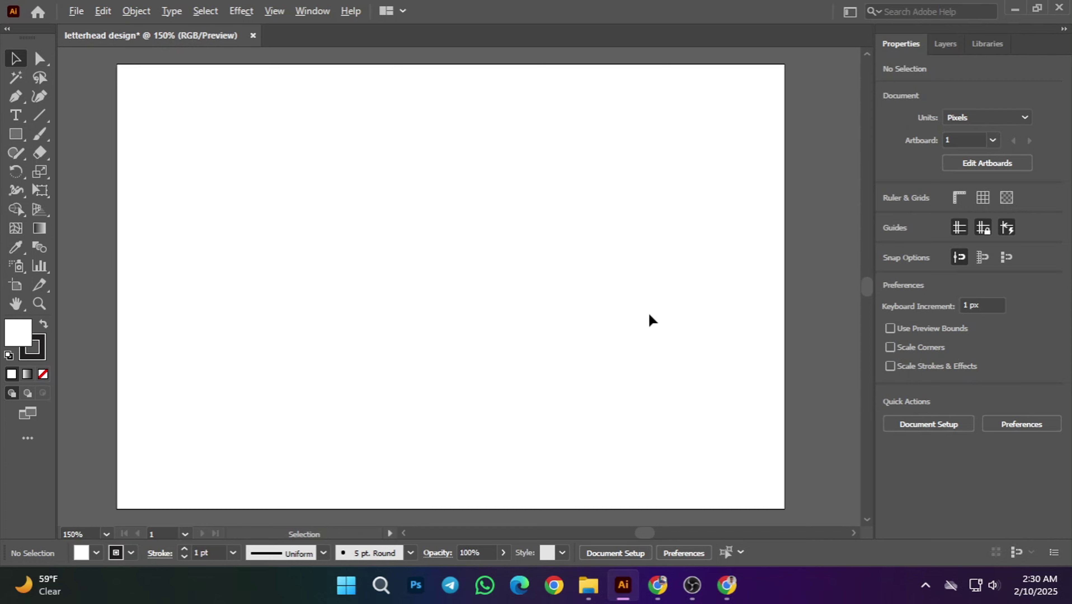
pyautogui.scroll(-1, 648, 318)
pyautogui.scroll(1, 618, 324)
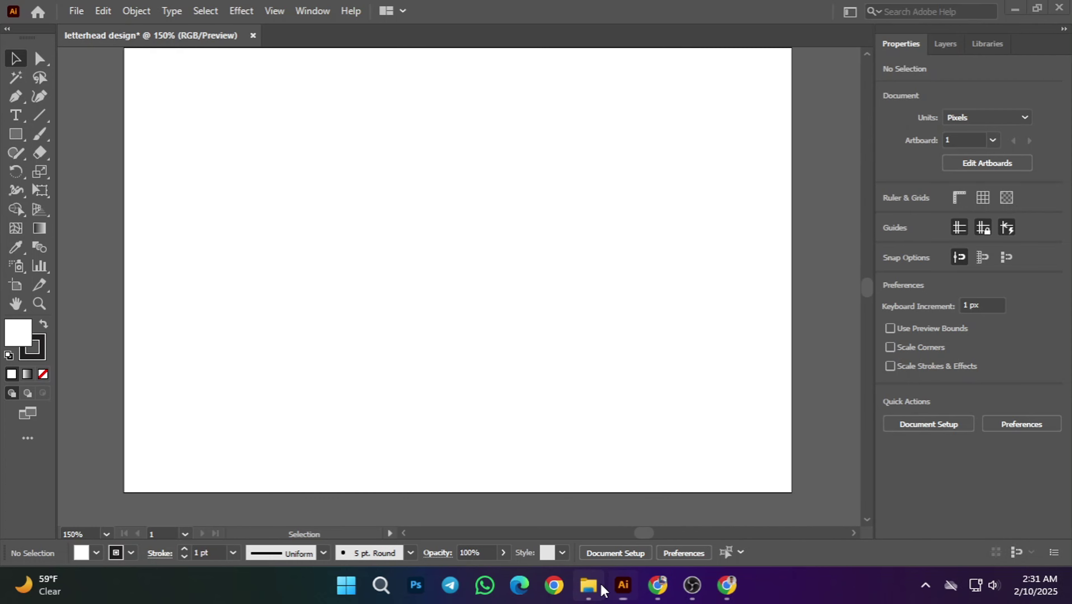
# - Switch to File Explorer and open New Volume (D:) in a new tab
pyautogui.click(588, 585)
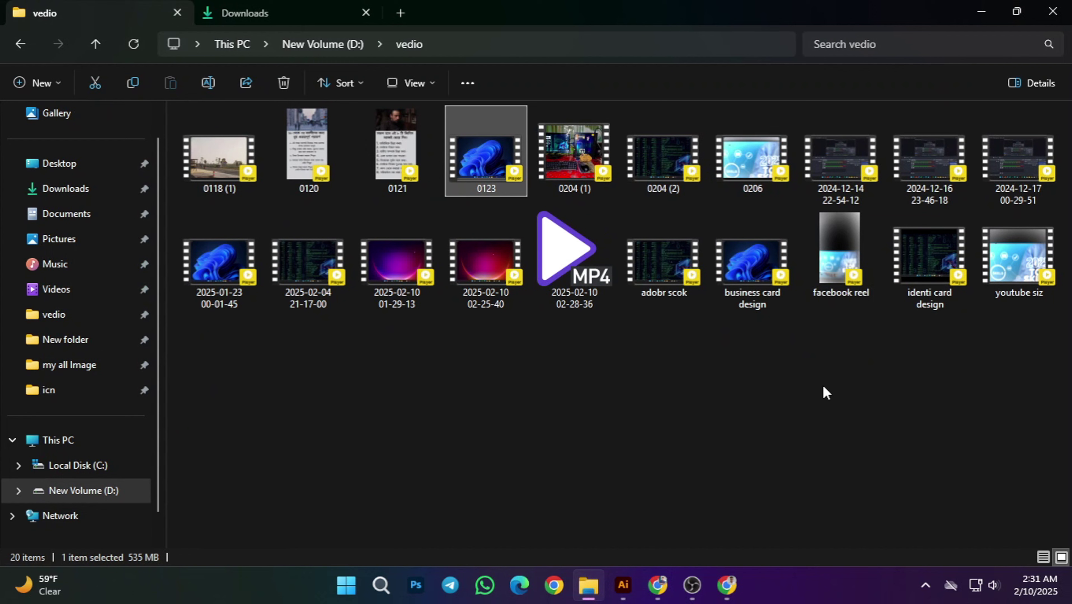
pyautogui.click(400, 12)
pyautogui.click(91, 470)
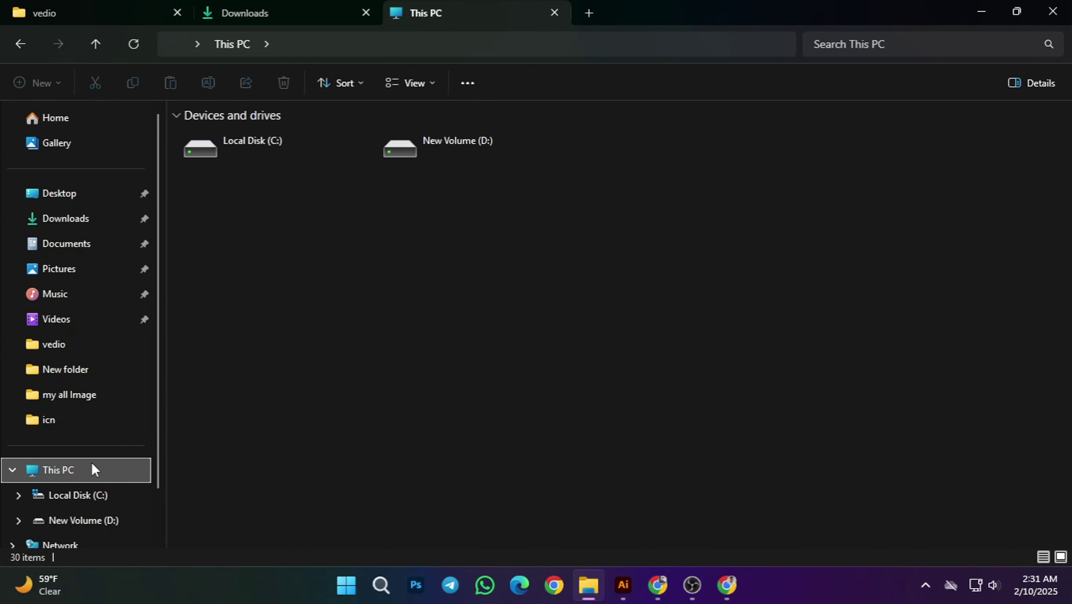
pyautogui.doubleClick(497, 143)
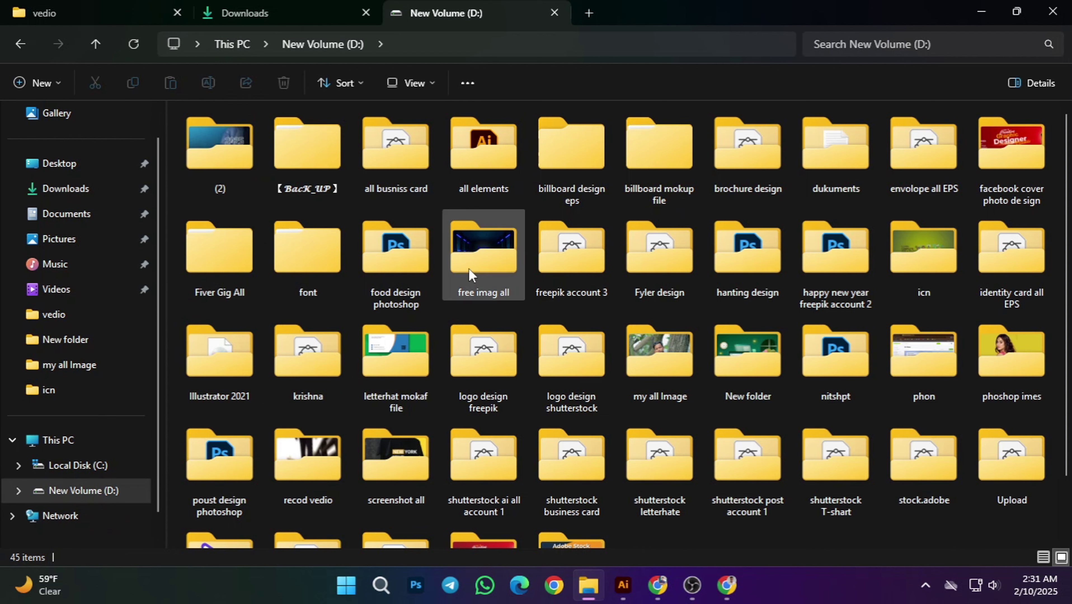
# - Open the fiverr gig1 EPS file from the thumbnail folder inside Fiver Gig All
pyautogui.scroll(-2, 574, 321)
pyautogui.scroll(2, 677, 372)
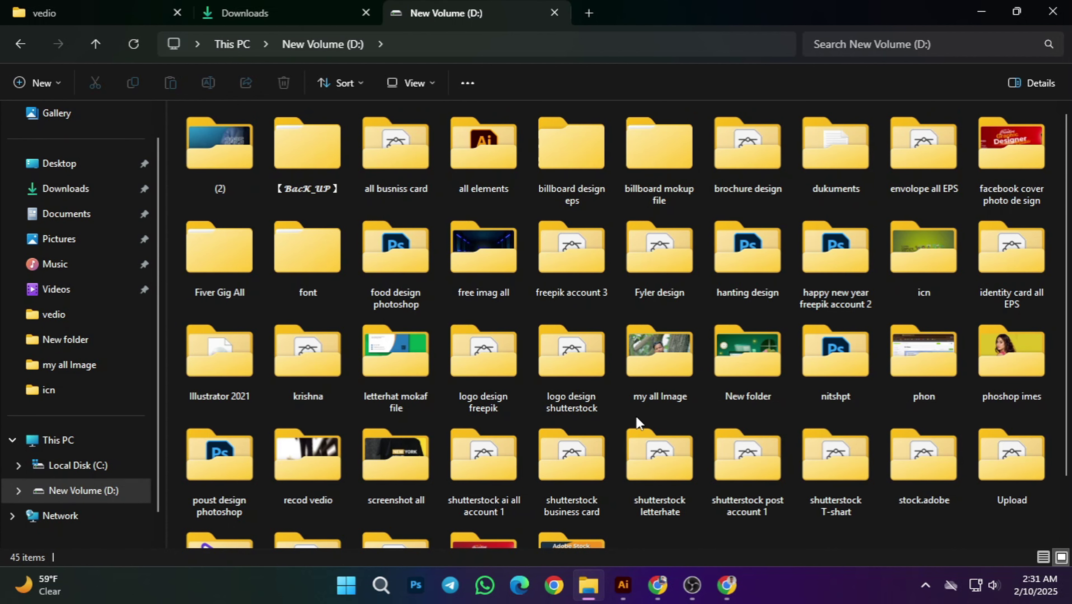
pyautogui.click(237, 295)
pyautogui.doubleClick(237, 294)
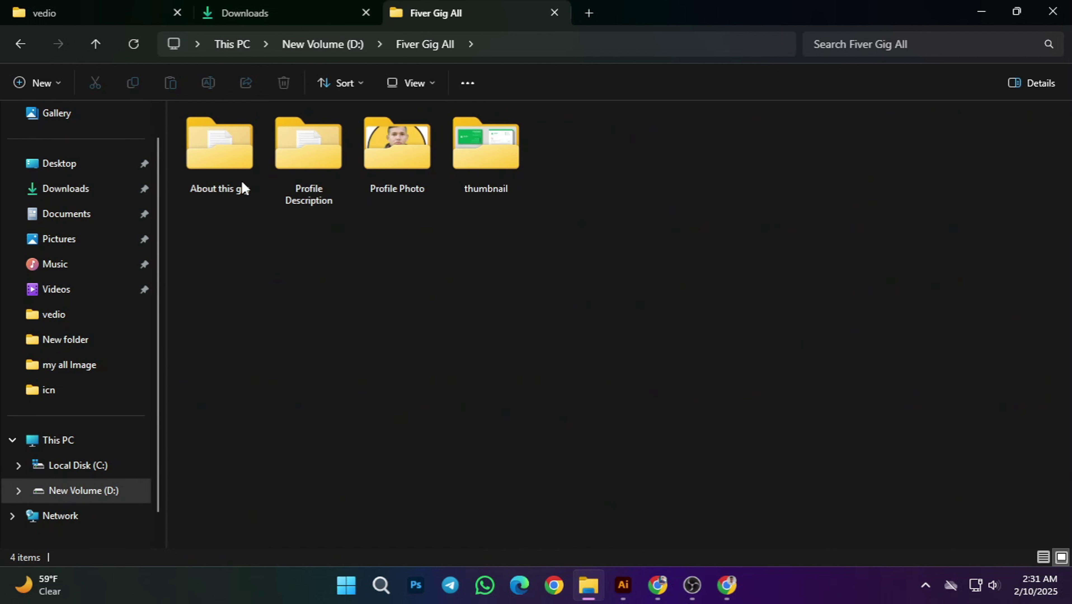
pyautogui.doubleClick(497, 177)
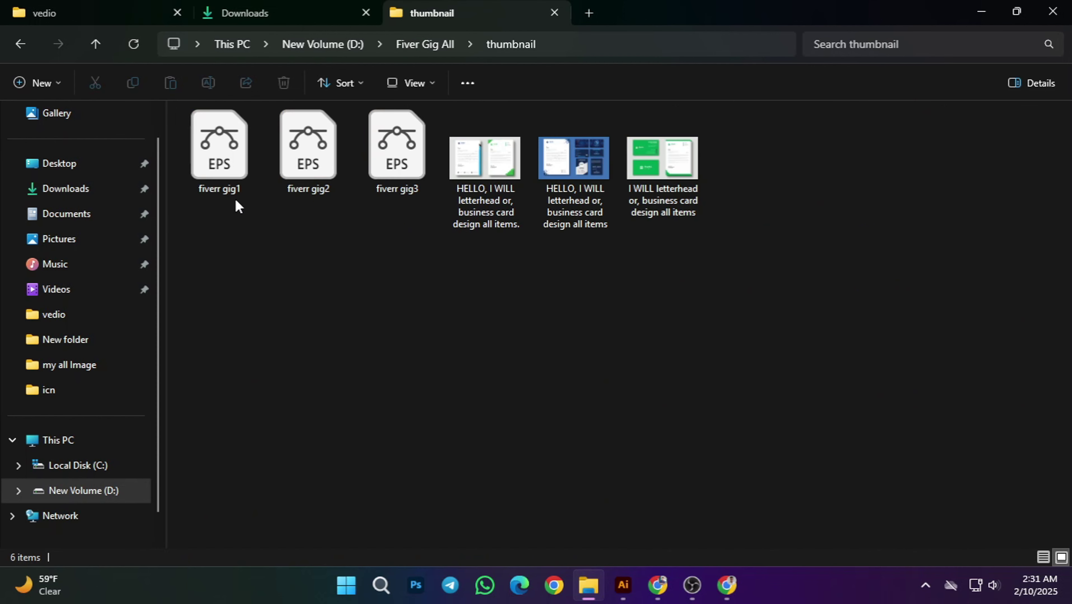
pyautogui.doubleClick(233, 196)
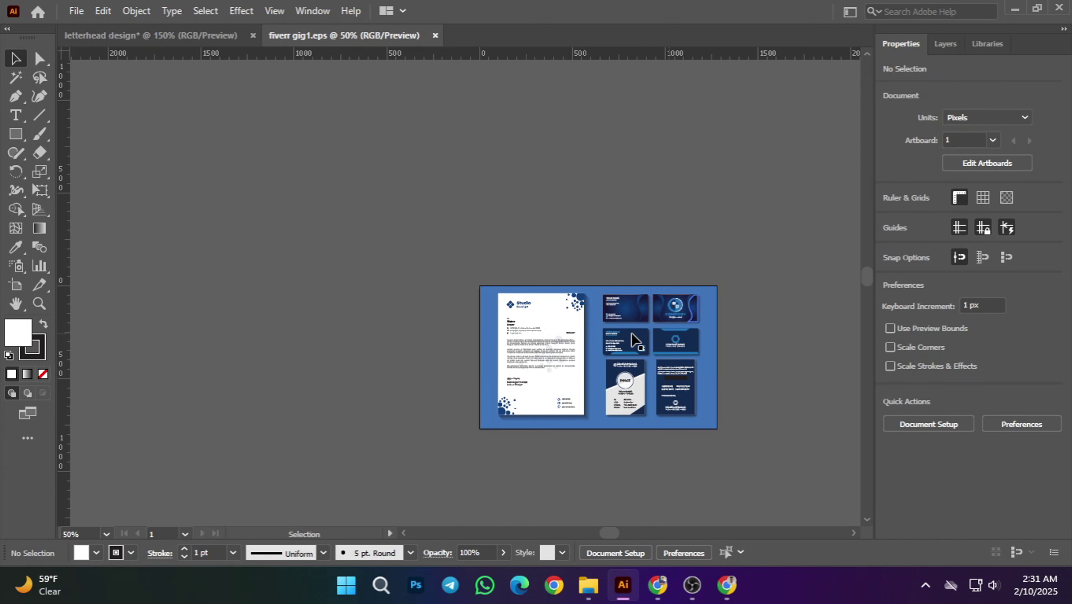
# - Group all the artwork in fiverr gig1.eps together with its blue background rectangle
pyautogui.click(572, 350)
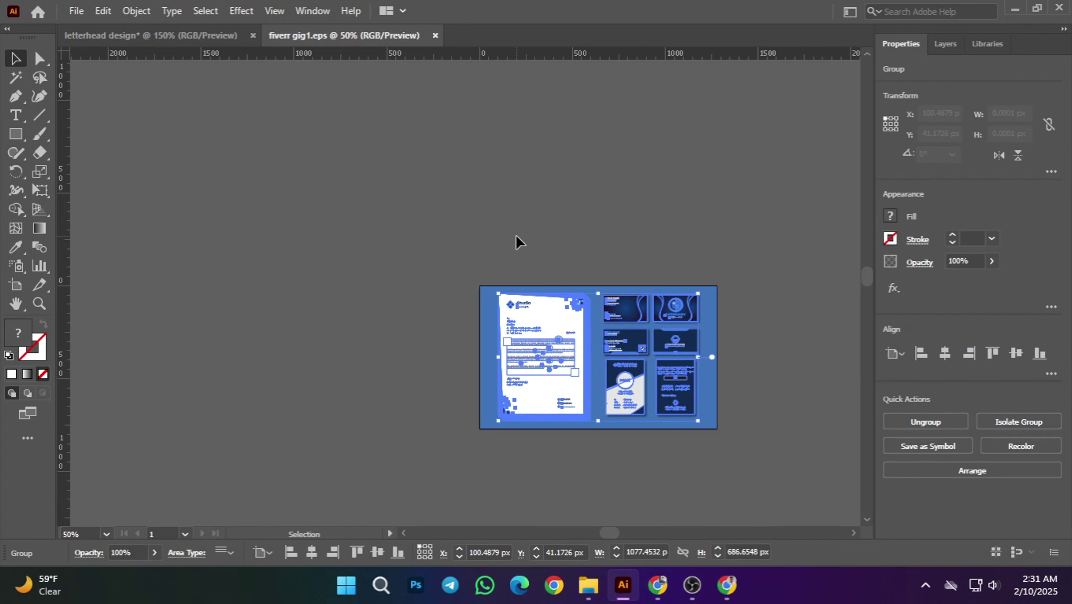
pyautogui.click(516, 239)
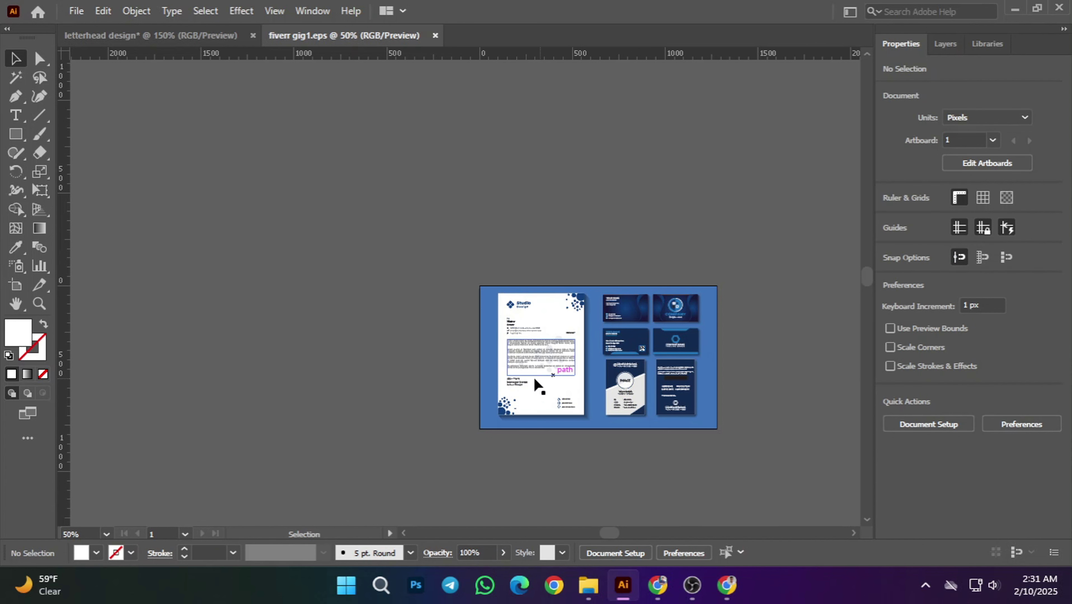
pyautogui.click(482, 354)
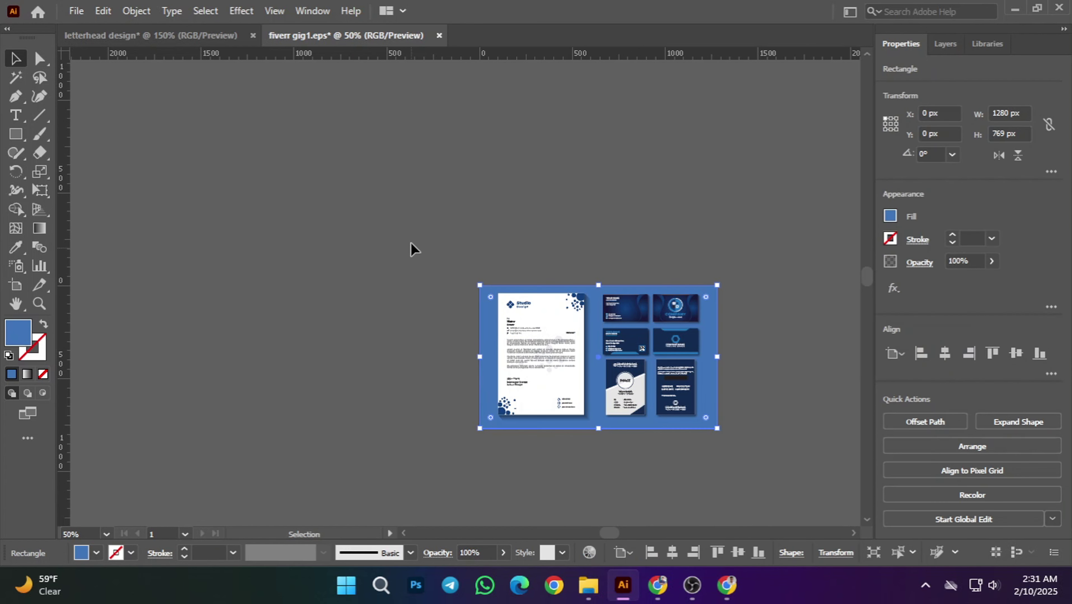
pyautogui.click(440, 265)
pyautogui.hotkey('ctrl', 'a')
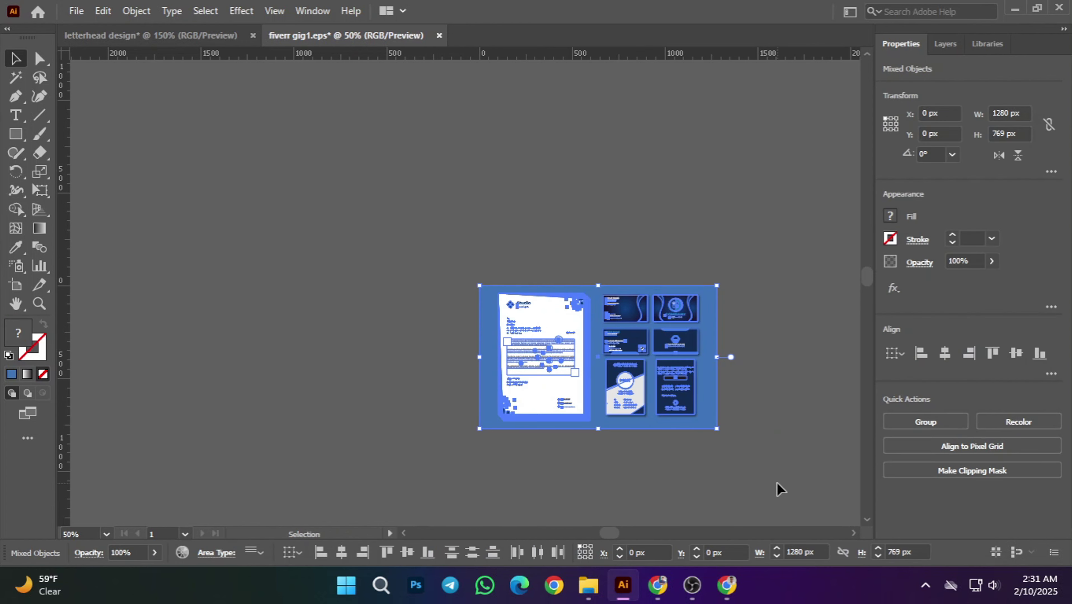
pyautogui.hotkey('ctrl', 'g')
pyautogui.click(806, 375)
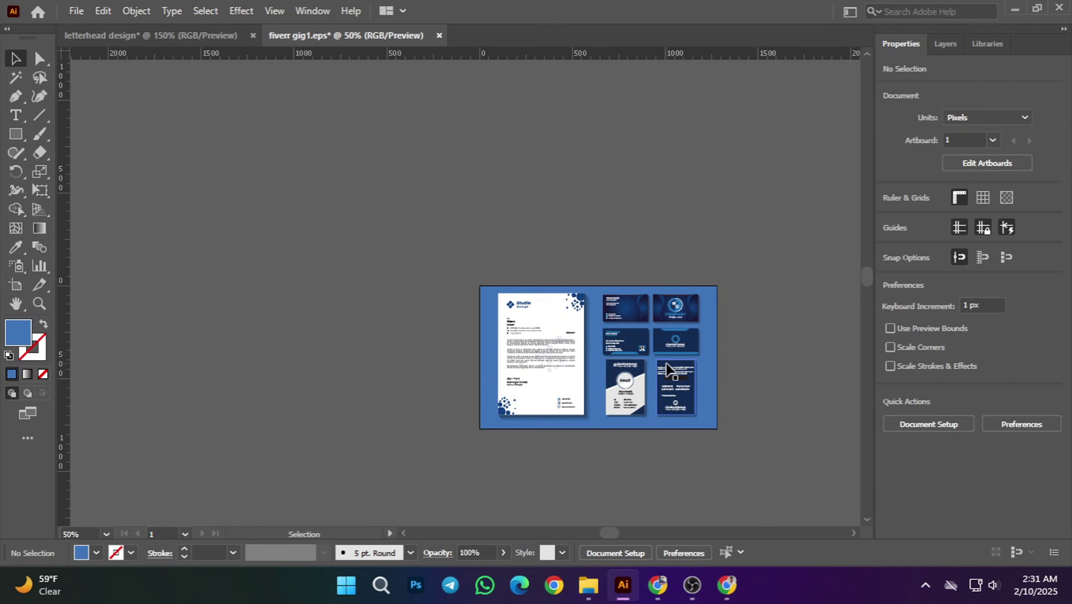
# - Copy the grouped artwork into the letterhead design document and center it horizontally and vertically on the artboard
pyautogui.moveTo(683, 364); pyautogui.dragTo(496, 275)
pyautogui.scroll(-2, 455, 303)
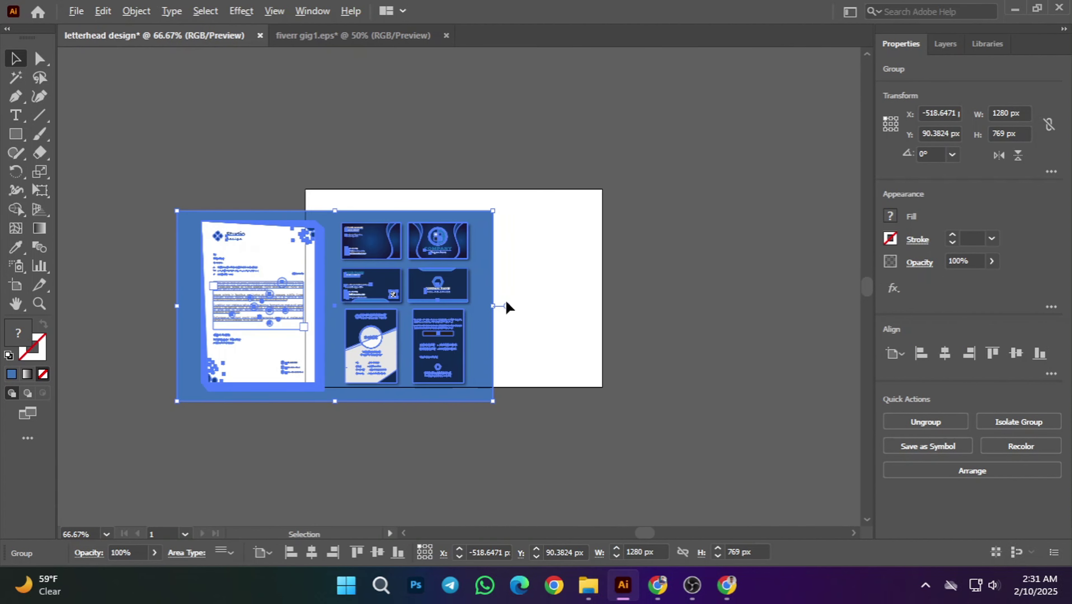
pyautogui.moveTo(473, 315); pyautogui.dragTo(565, 308)
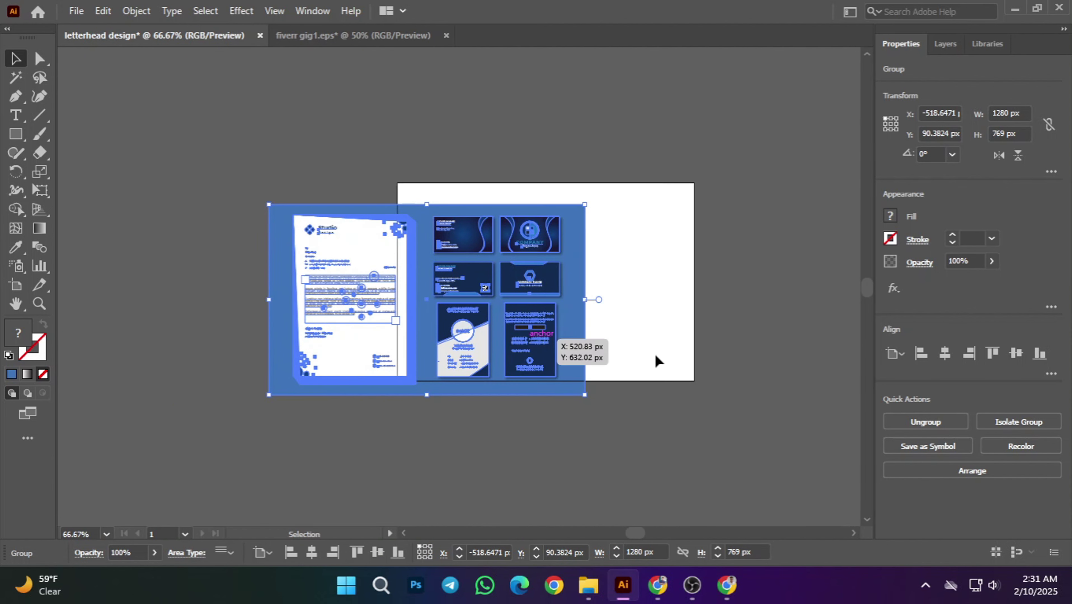
pyautogui.click(946, 354)
pyautogui.click(1016, 353)
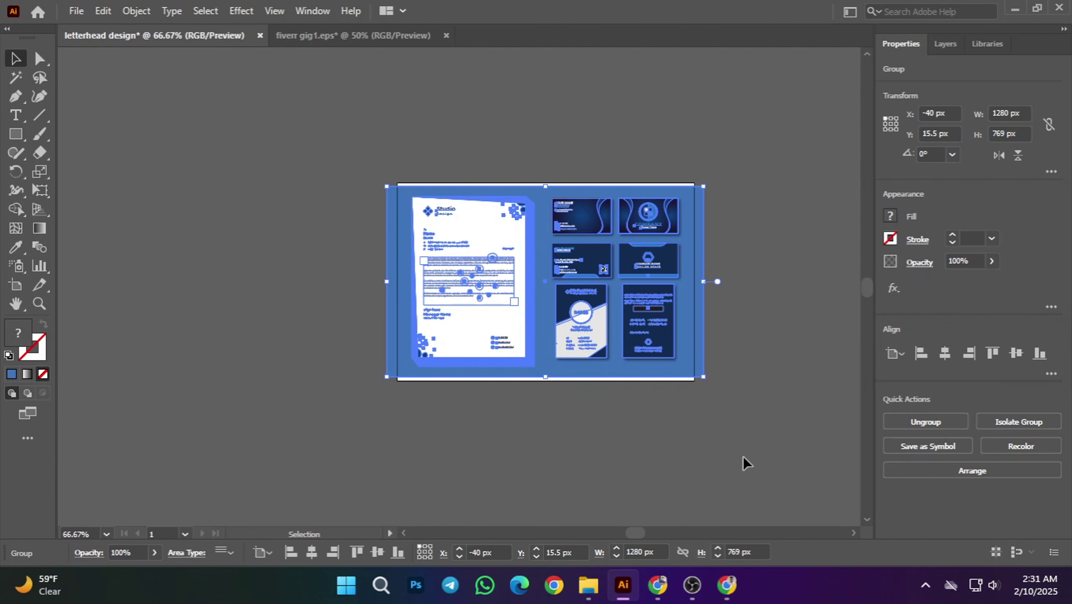
pyautogui.click(744, 465)
# - Move the grouped artwork to the artboard's top edge and align it with the artboard's left edge
pyautogui.scroll(2, 580, 342)
pyautogui.moveTo(370, 221); pyautogui.dragTo(438, 329)
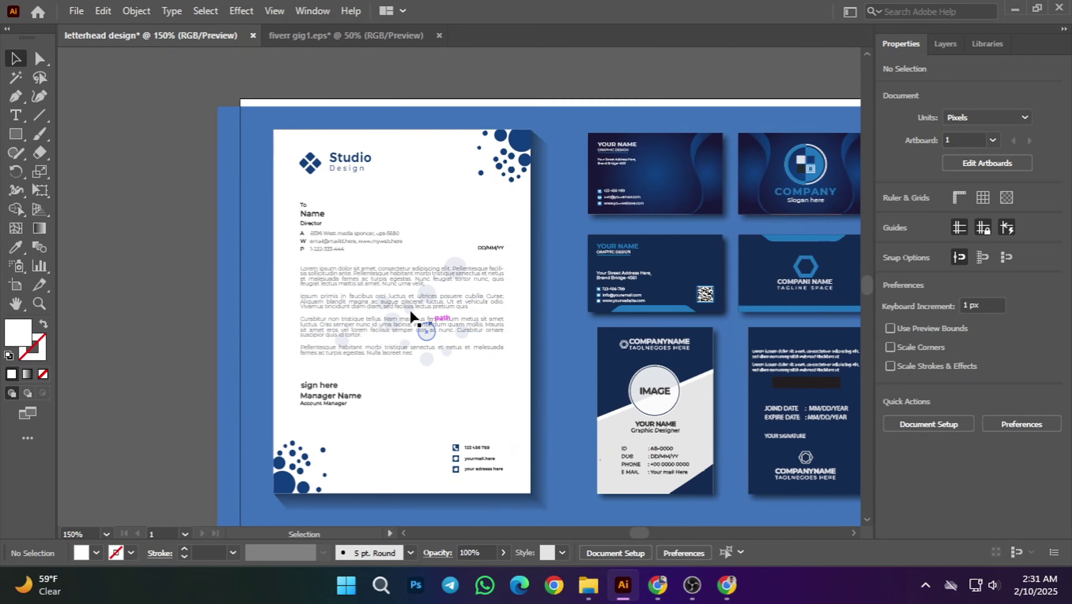
pyautogui.moveTo(355, 276); pyautogui.dragTo(396, 270)
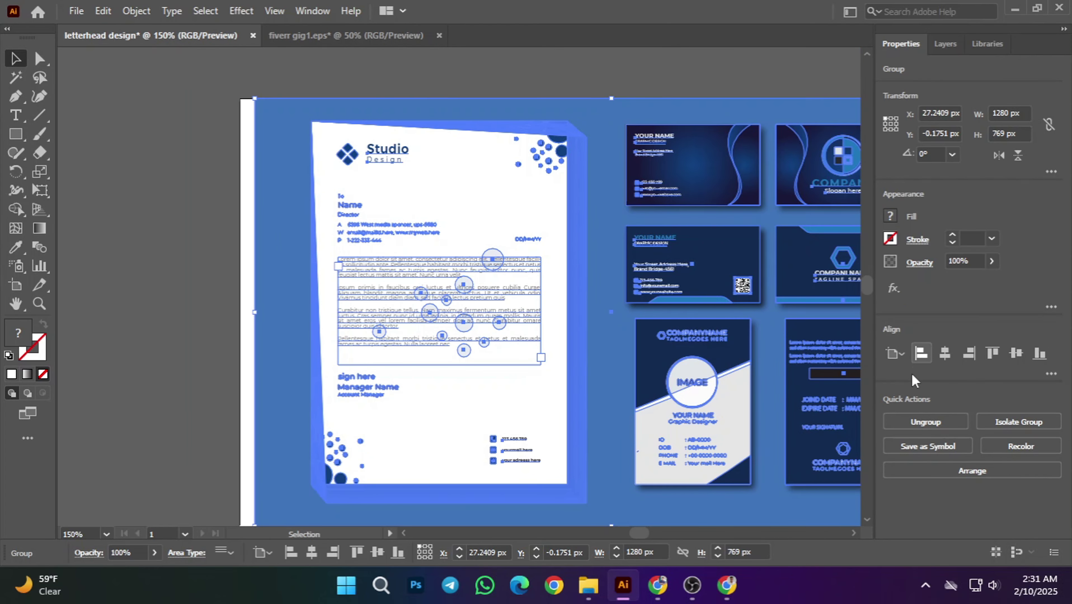
pyautogui.click(991, 353)
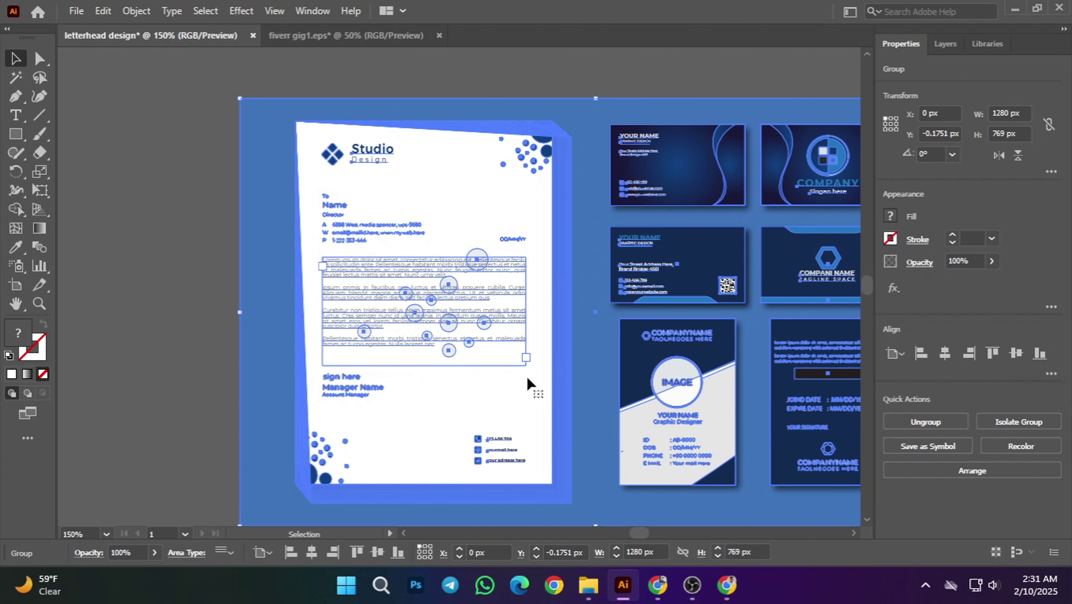
# - Scale the grouped artwork down proportionally to the artboard's width, about 1198 x 720 px, keeping its upper-left corner at 0, 0 px
pyautogui.click(167, 353)
pyautogui.scroll(-3, 572, 433)
pyautogui.moveTo(696, 478); pyautogui.dragTo(672, 437)
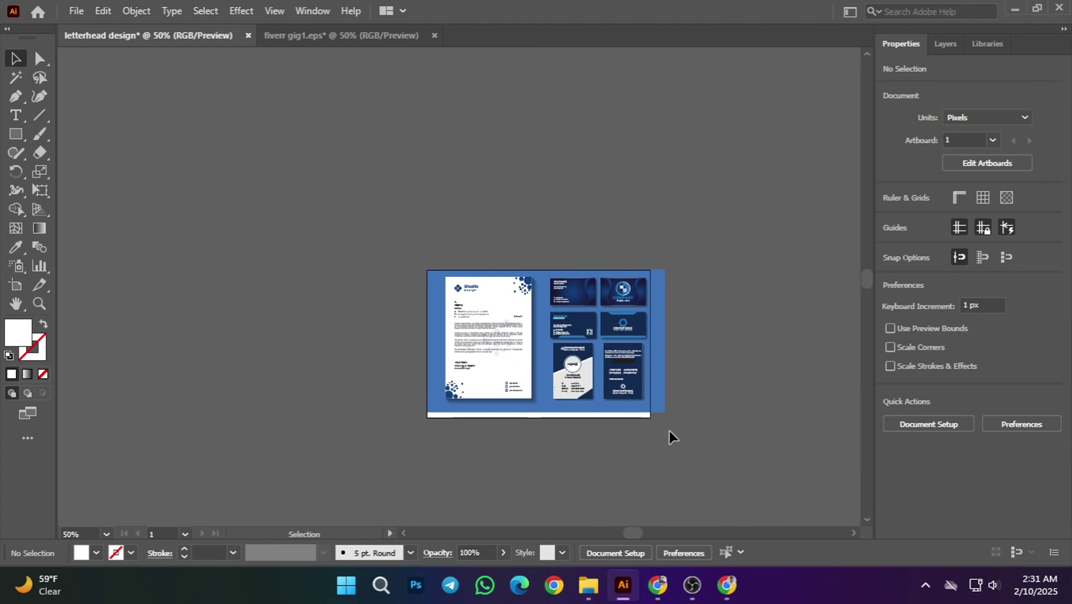
pyautogui.scroll(2, 672, 437)
pyautogui.click(672, 304)
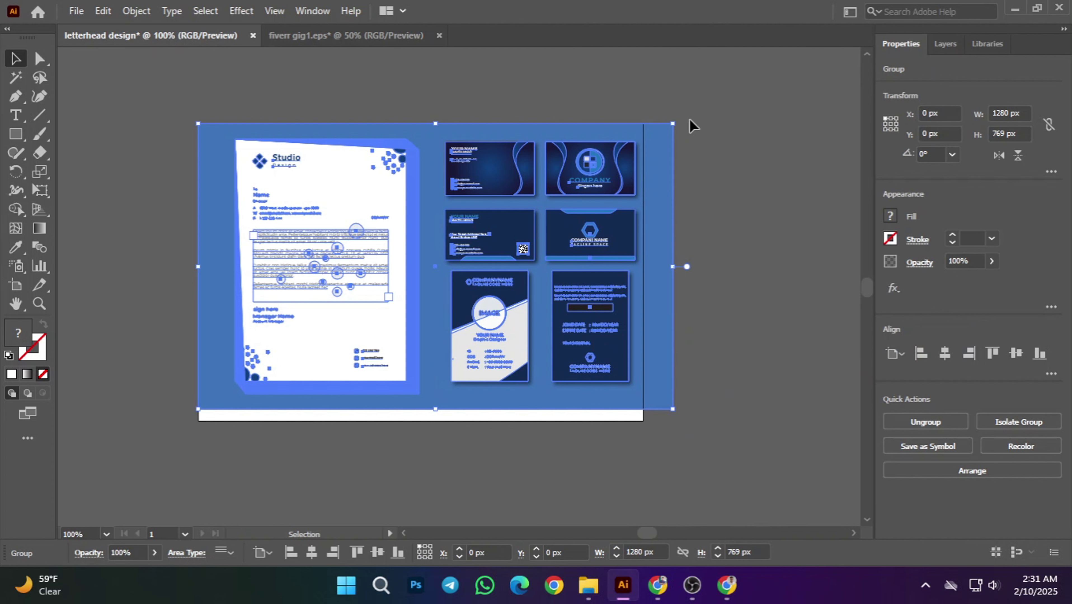
pyautogui.moveTo(673, 408); pyautogui.dragTo(646, 396)
pyautogui.click(777, 395)
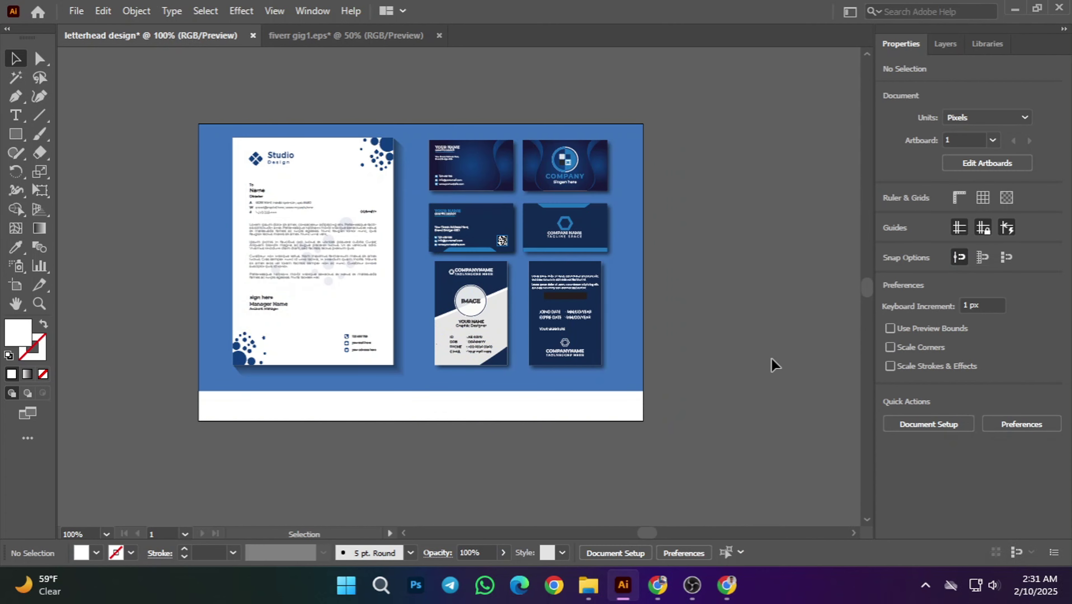
pyautogui.scroll(-2, 761, 396)
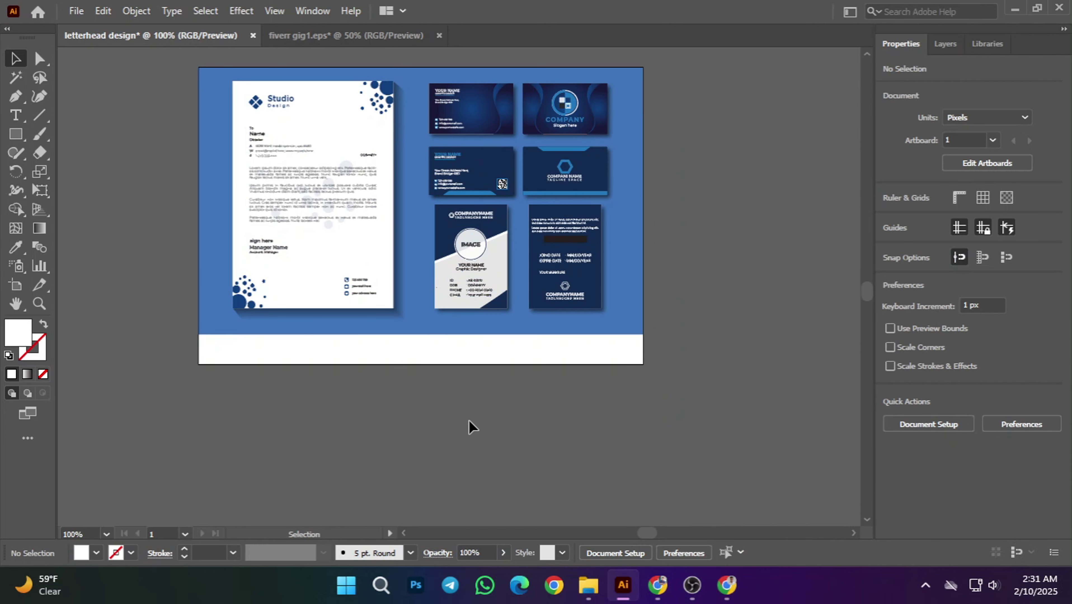
pyautogui.press('super')
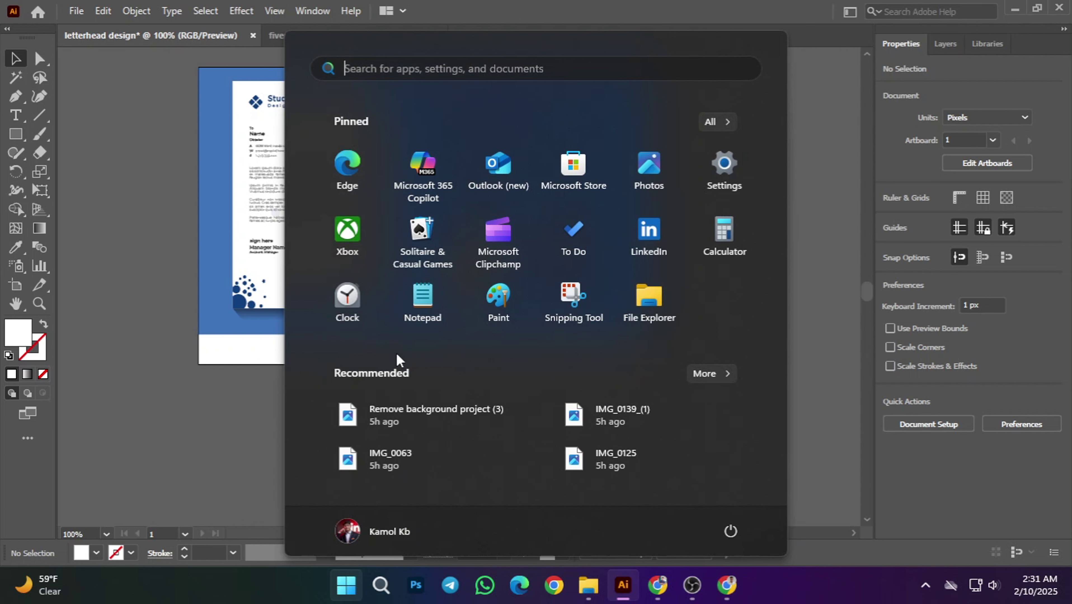
pyautogui.scroll(-8, 839, 346)
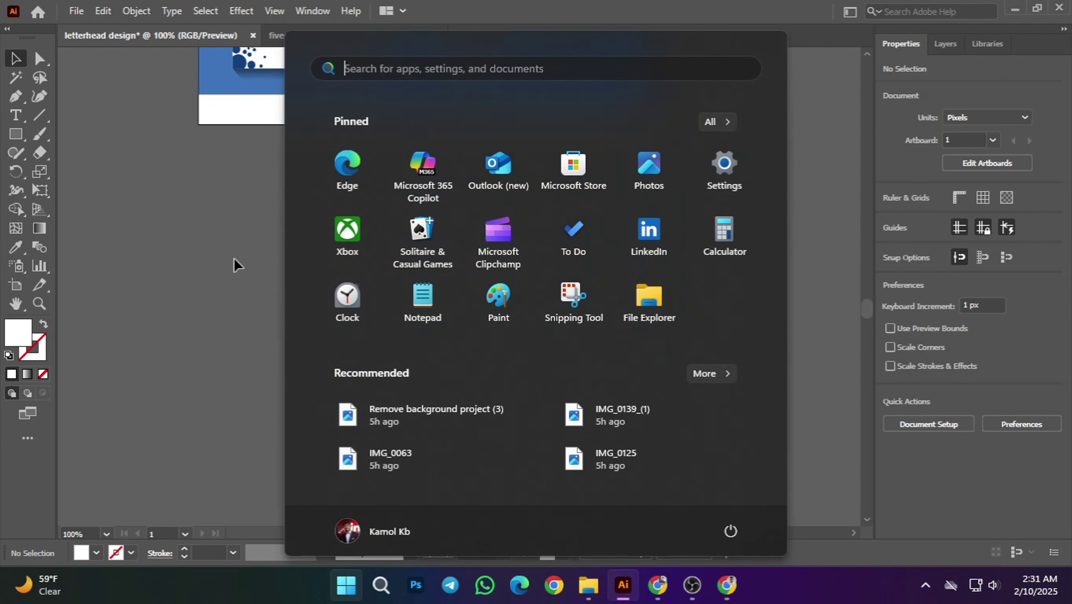
pyautogui.click(239, 254)
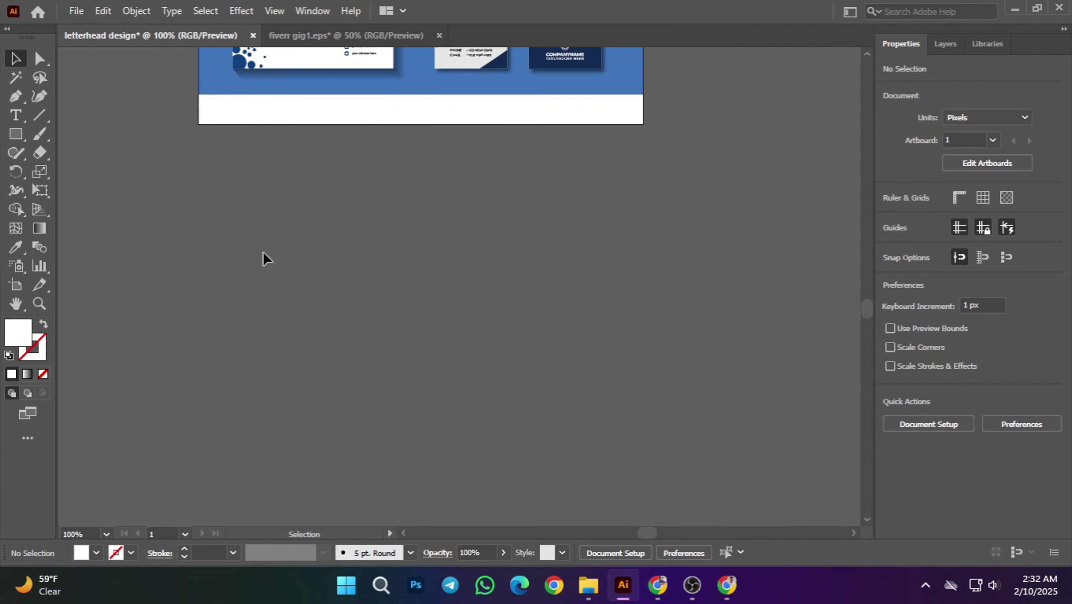
pyautogui.scroll(10, 400, 297)
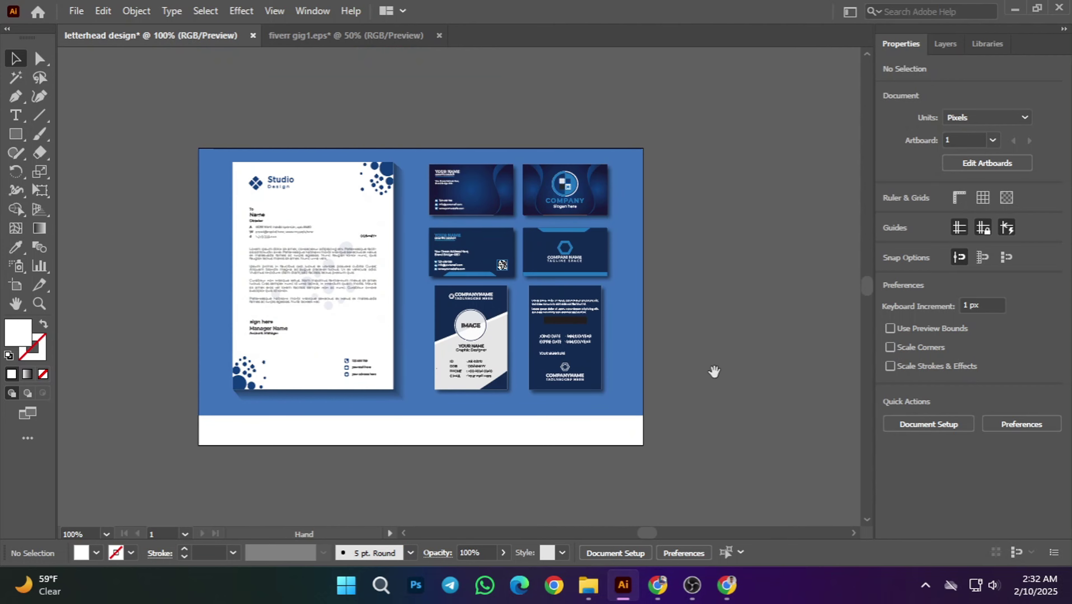
# - Ungroup the artwork and stretch the blue background rectangle down to the artboard's bottom edge, making it 800 px high
pyautogui.scroll(3, 507, 522)
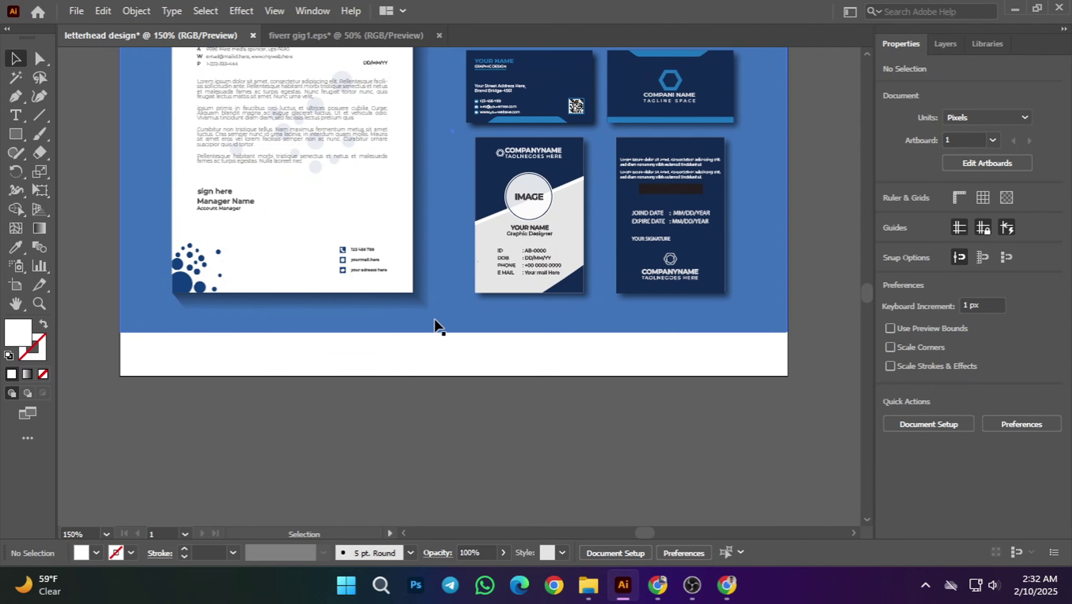
pyautogui.click(436, 321)
pyautogui.rightClick(465, 332)
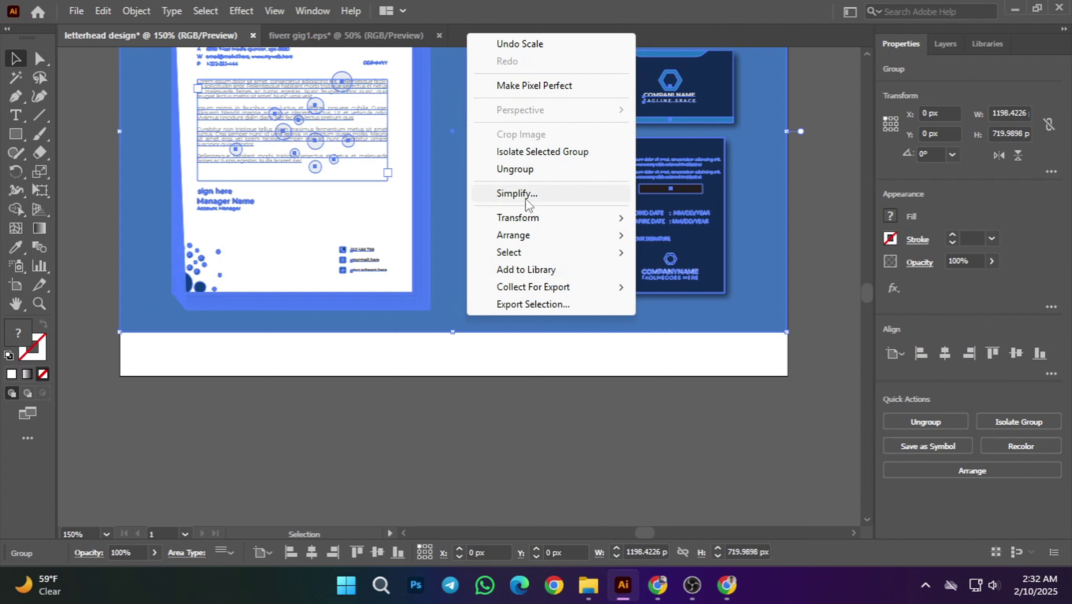
pyautogui.click(518, 169)
pyautogui.click(512, 370)
pyautogui.click(478, 327)
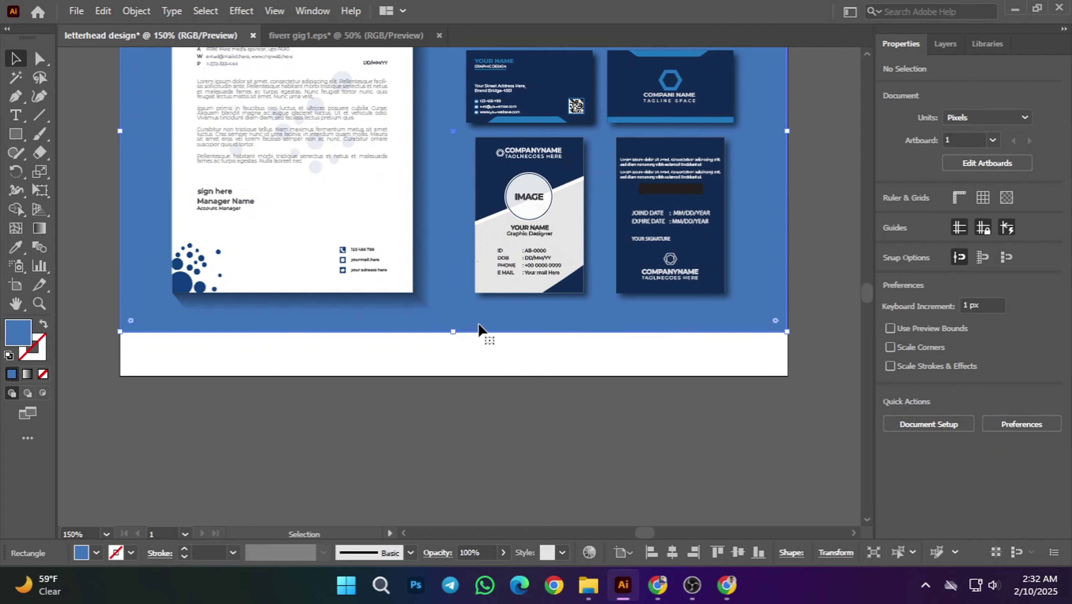
pyautogui.moveTo(458, 334); pyautogui.dragTo(465, 375)
pyautogui.click(601, 412)
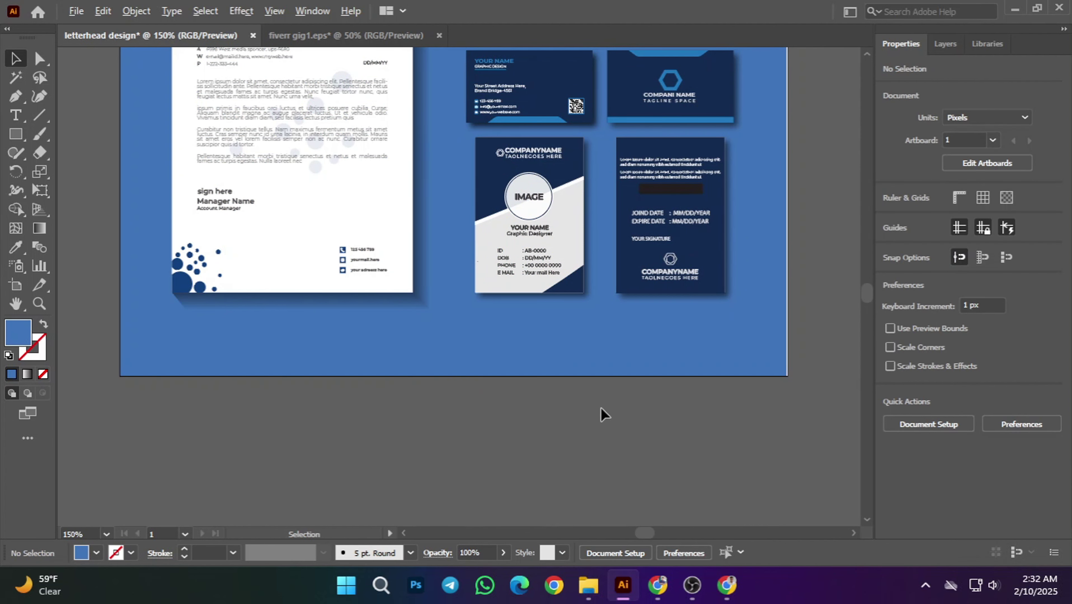
# - Widen the blue background rectangle to the artboard's right edge, making it 1200 px wide
pyautogui.scroll(-2, 600, 412)
pyautogui.scroll(3, 639, 333)
pyautogui.moveTo(768, 315); pyautogui.dragTo(613, 335)
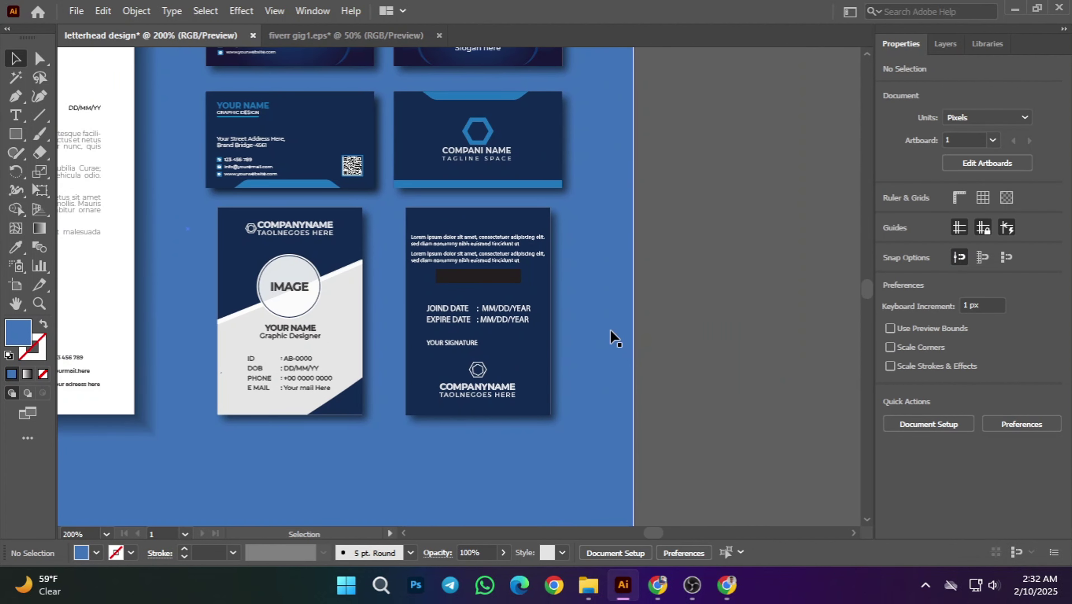
pyautogui.click(633, 232)
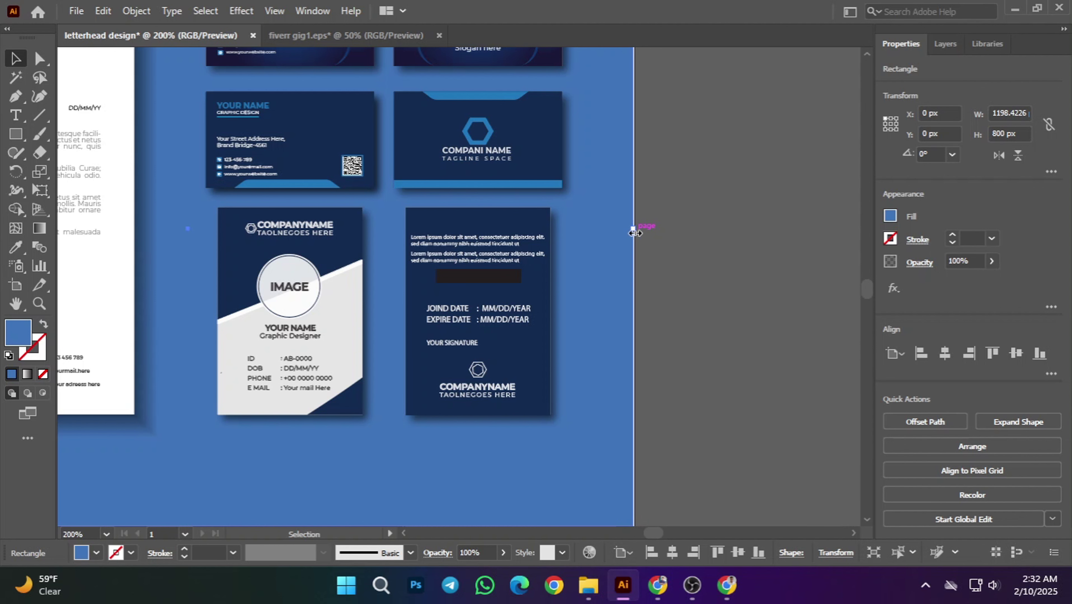
pyautogui.moveTo(635, 233); pyautogui.dragTo(637, 235)
pyautogui.click(665, 246)
# - Lock the blue background rectangle so that it cannot be selected
pyautogui.scroll(-3, 417, 323)
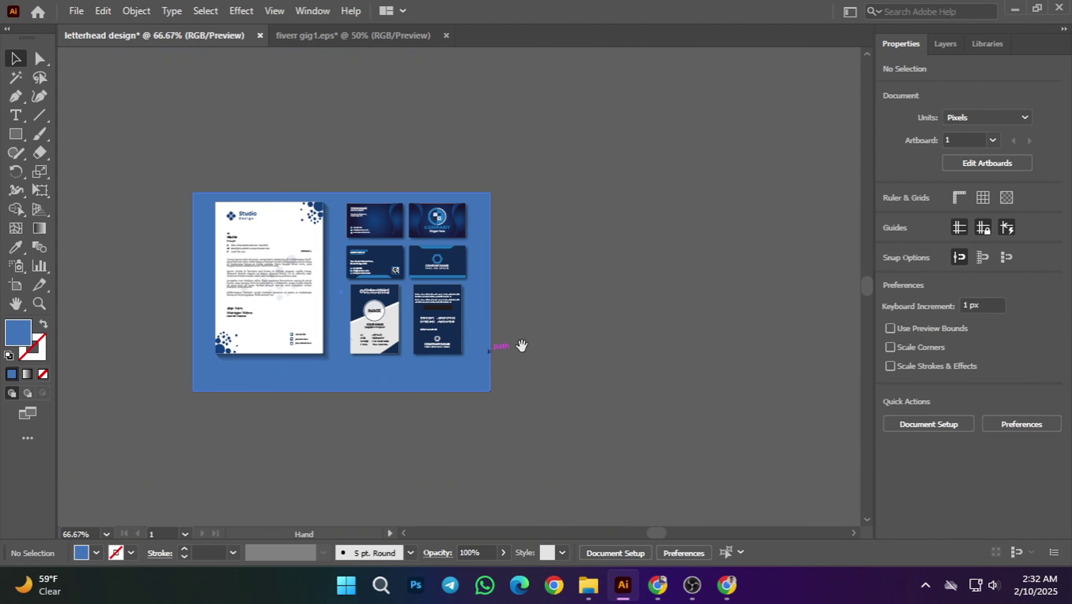
pyautogui.moveTo(521, 346); pyautogui.dragTo(600, 337)
pyautogui.scroll(1, 600, 337)
pyautogui.click(594, 369)
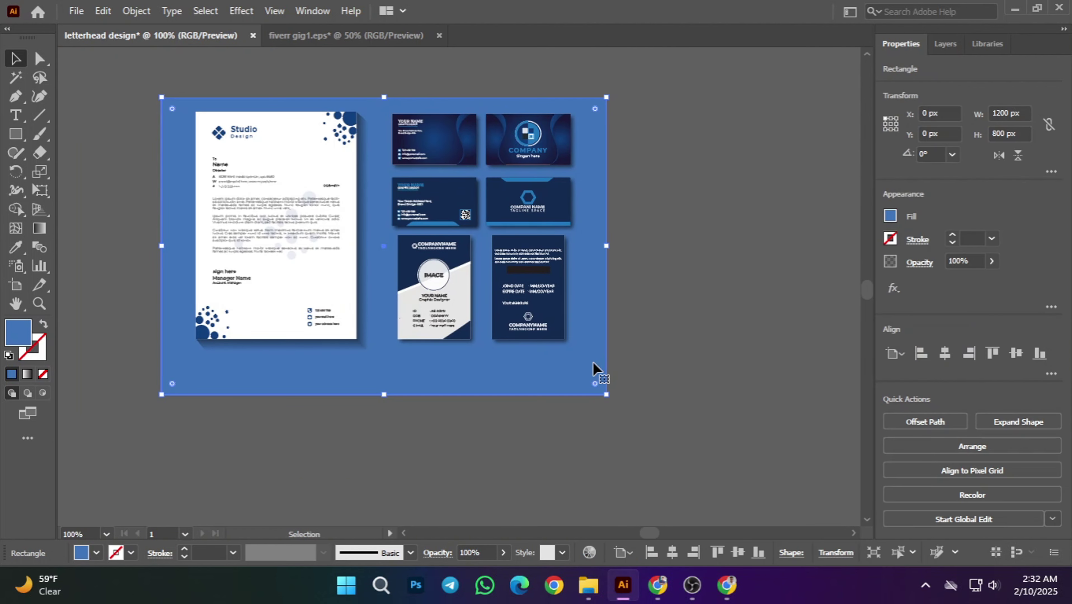
pyautogui.hotkey('ctrl', '2')
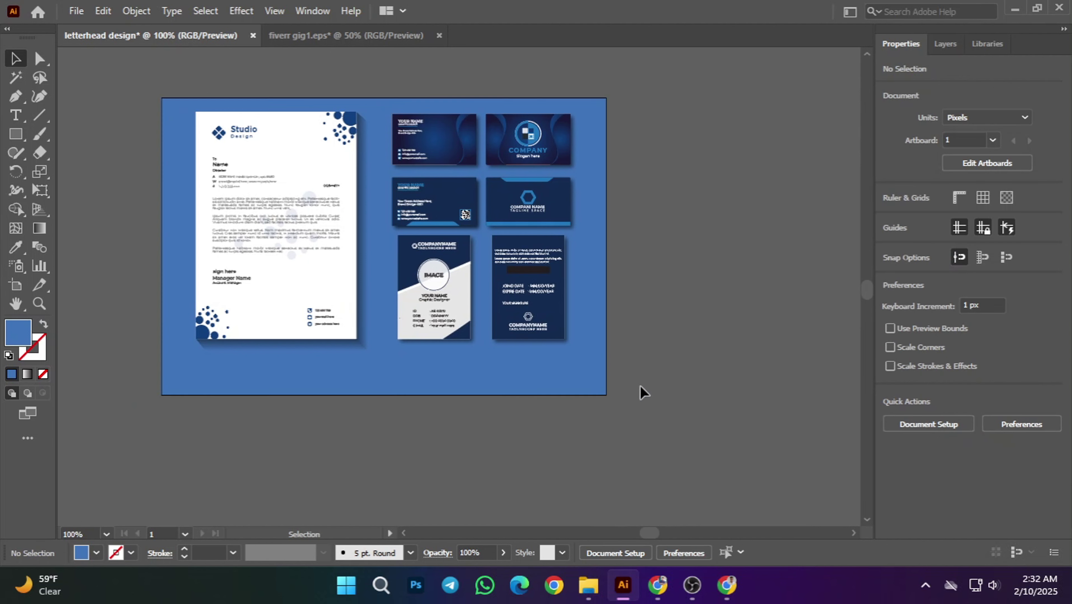
# - Select the letterhead and all the card designs and nudge them down about 41 px on the blue background
pyautogui.moveTo(161, 106); pyautogui.dragTo(590, 368)
pyautogui.press('ctrl')
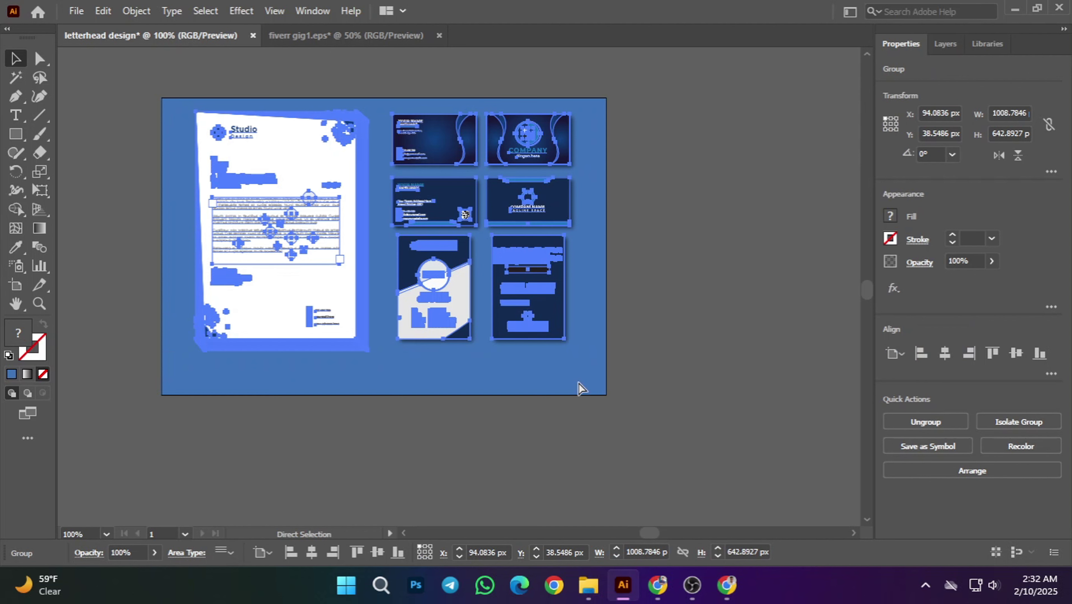
pyautogui.press('Down')
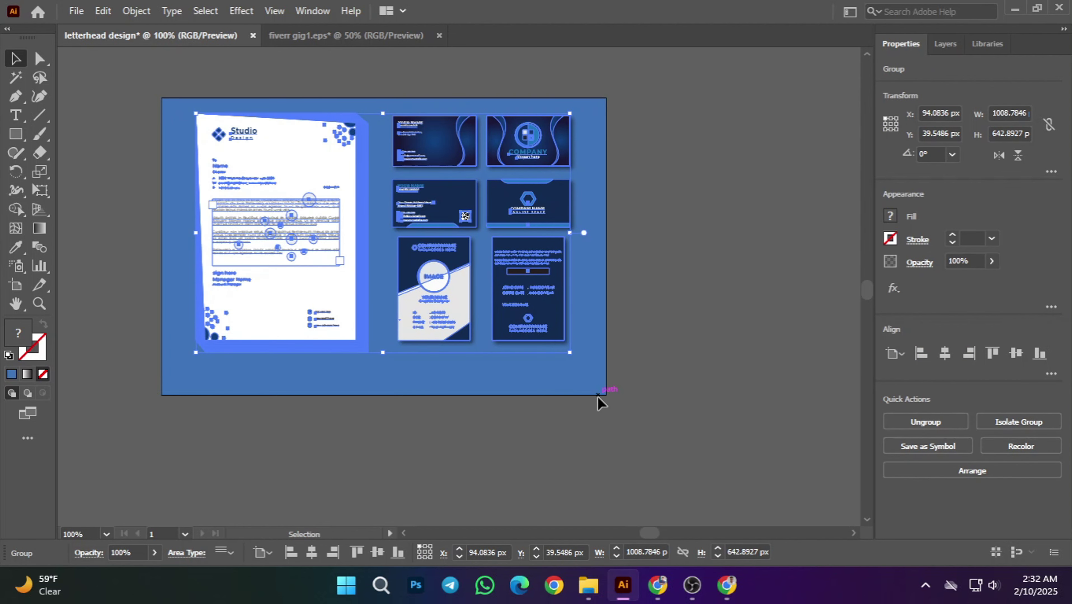
pyautogui.hotkey('shift', 'Down')
pyautogui.hotkey('shift', 'Down')
pyautogui.hotkey('shift', 'Down')
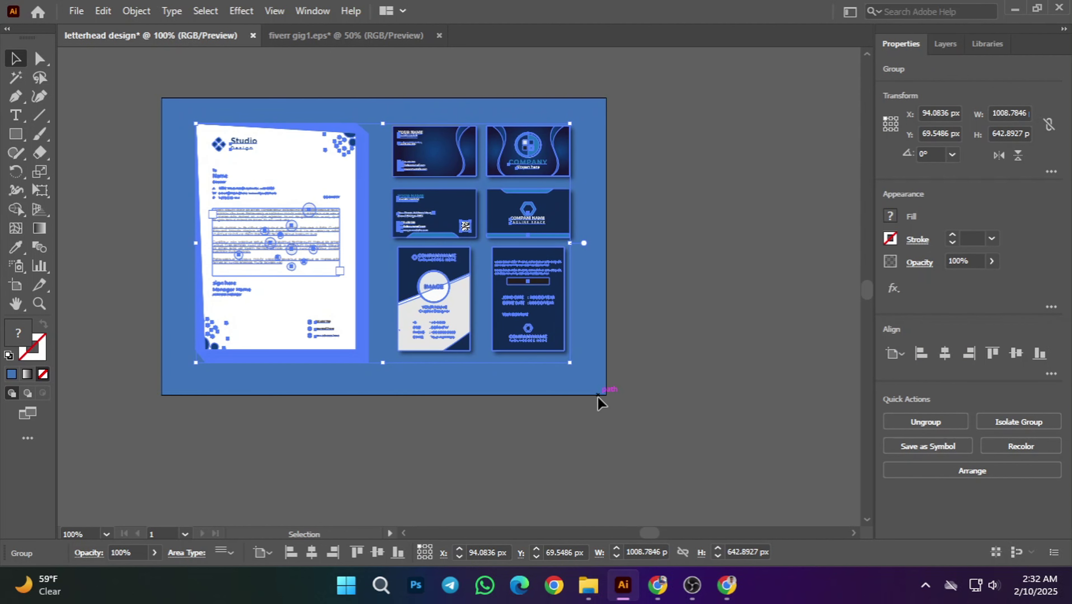
pyautogui.hotkey('shift', 'Down')
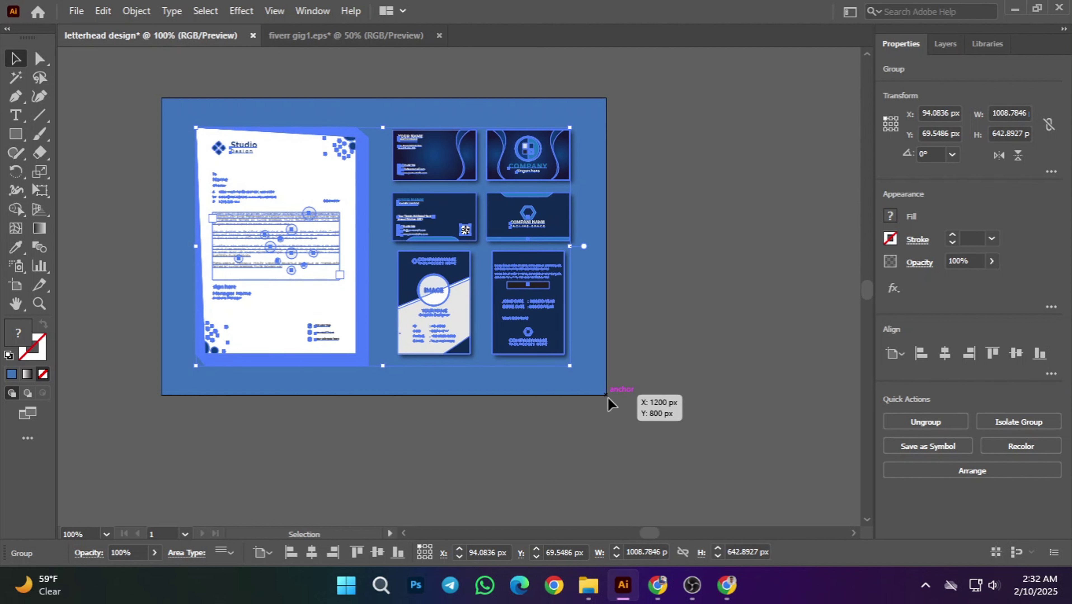
pyautogui.click(705, 387)
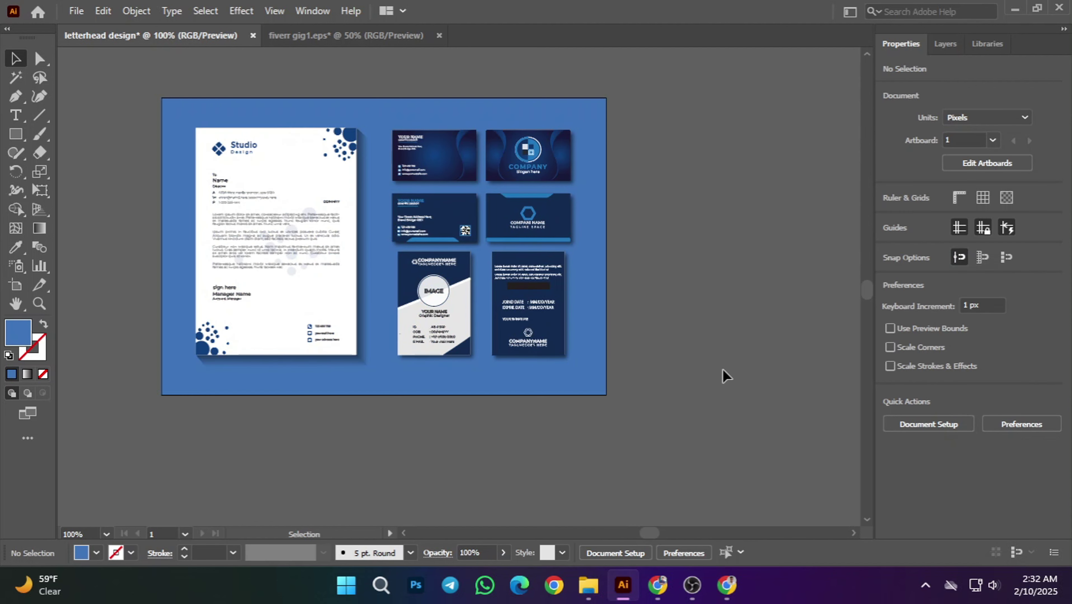
pyautogui.scroll(1, 478, 311)
pyautogui.scroll(-1, 502, 306)
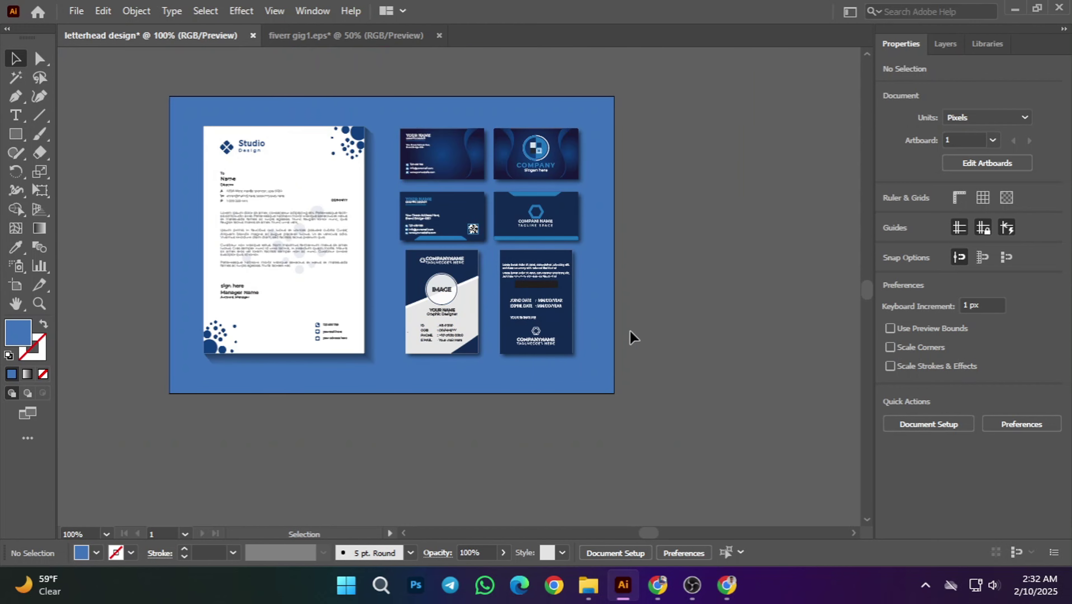
pyautogui.moveTo(732, 292); pyautogui.dragTo(791, 291)
pyautogui.scroll(1, 613, 301)
pyautogui.scroll(-1, 516, 301)
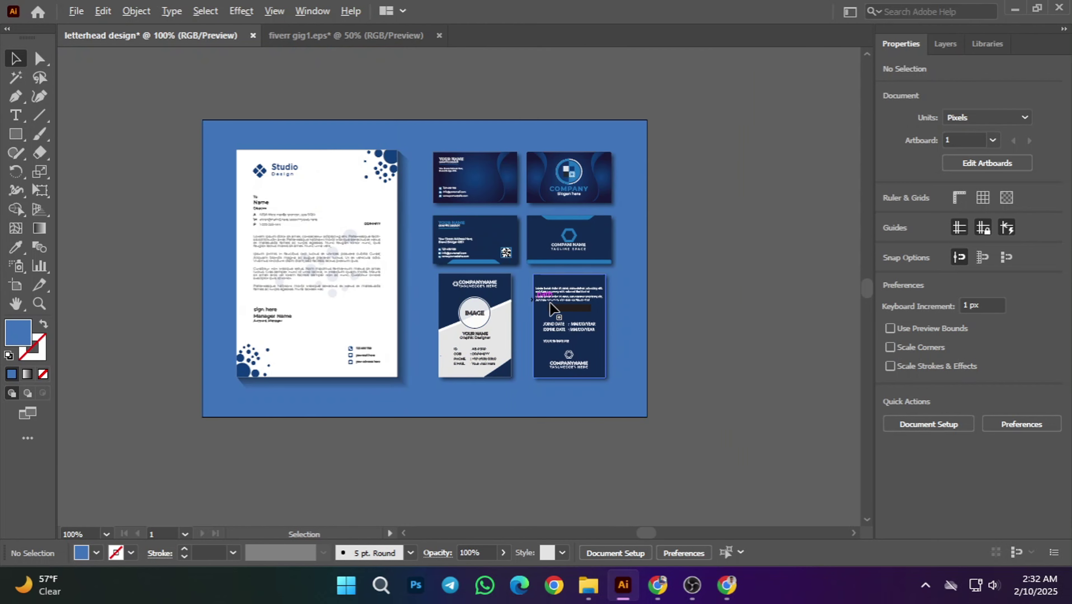
pyautogui.moveTo(692, 282); pyautogui.dragTo(698, 291)
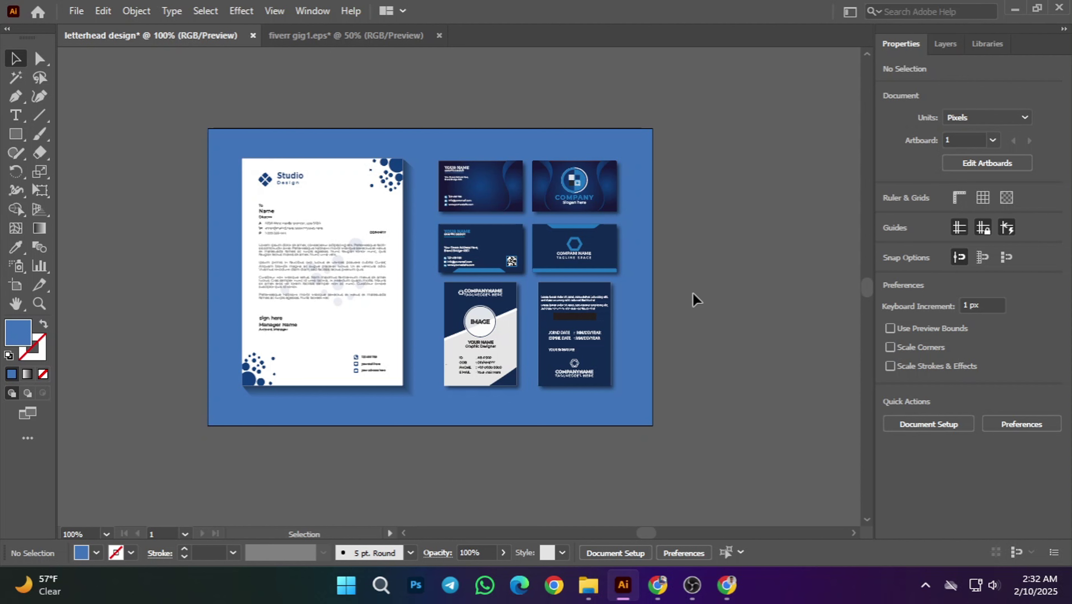
# - Export the artboard with Save for Web as a 1200 x 800 px maximum-quality JPEG named letterhead-design on the Desktop
pyautogui.hotkey('ctrl', 'alt', 'shift', 's')
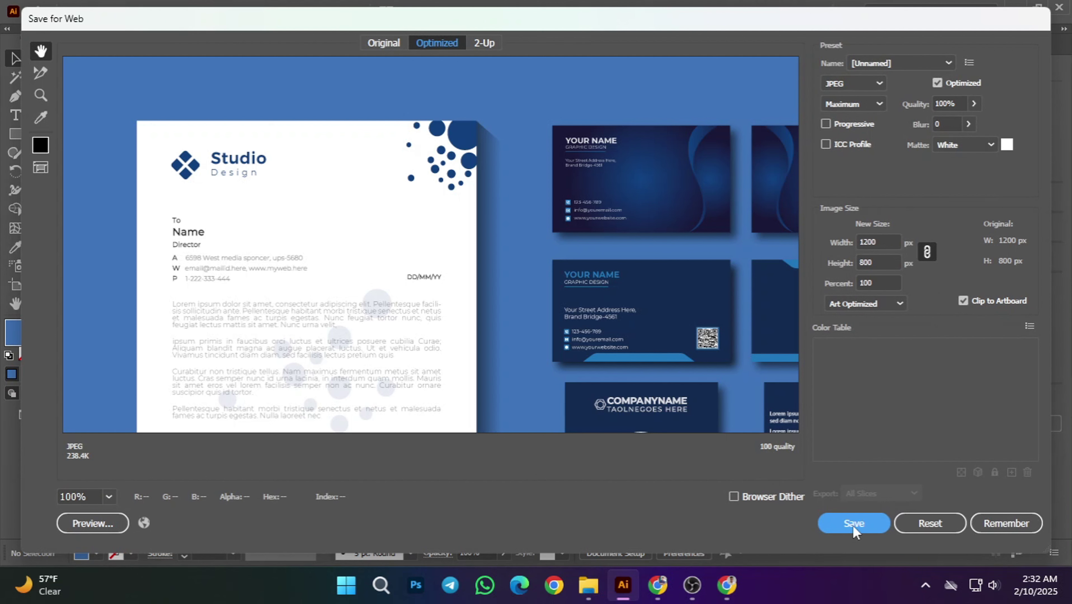
pyautogui.click(865, 526)
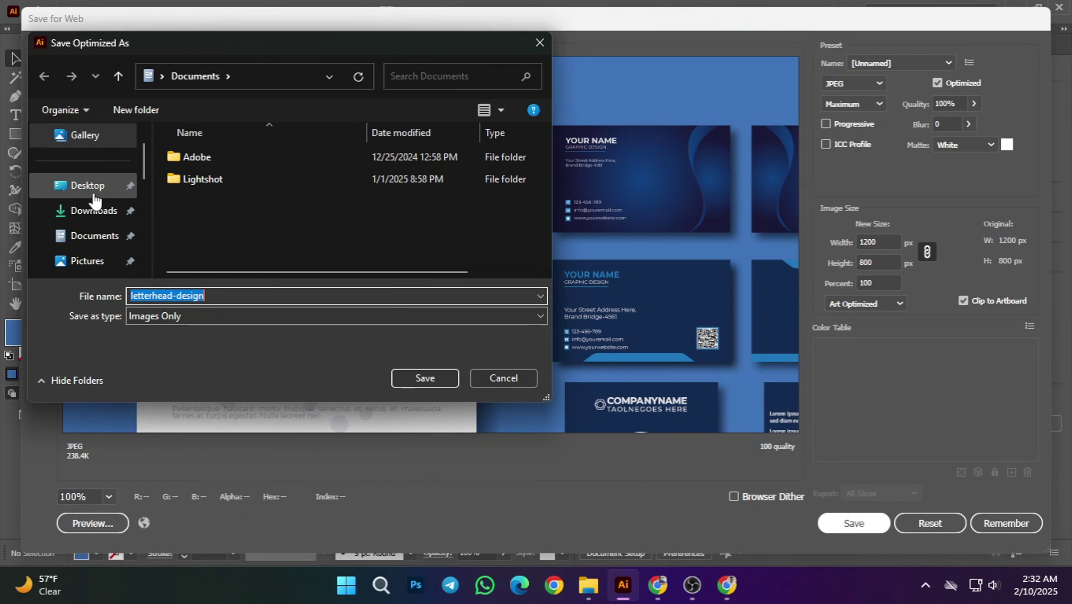
pyautogui.click(95, 214)
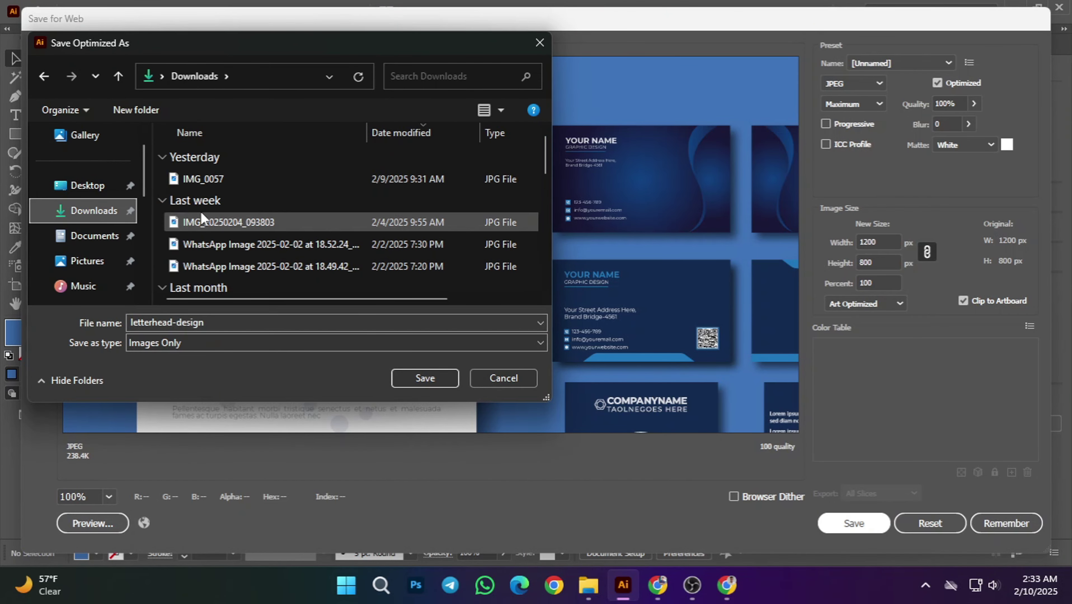
pyautogui.click(97, 188)
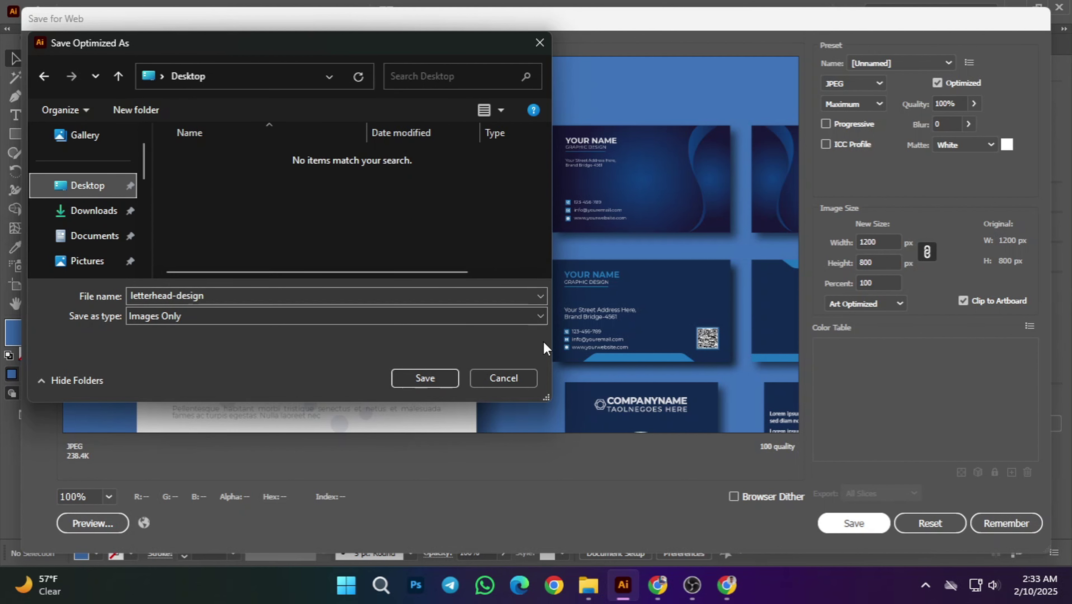
pyautogui.click(448, 380)
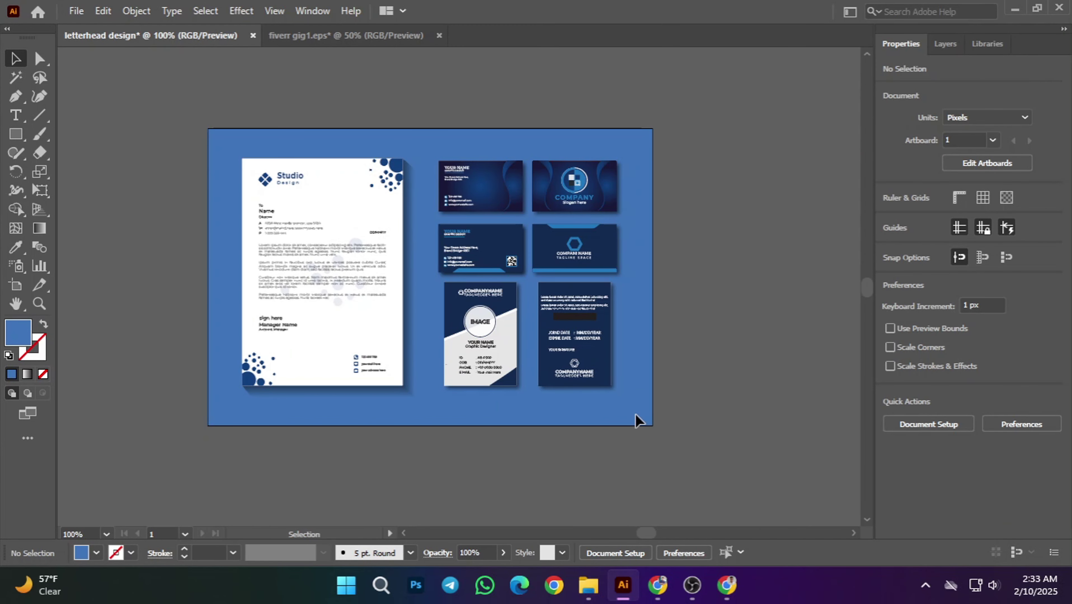
# - Open the fiverr gig2 EPS file from the thumbnail folder inside Fiver Gig All
pyautogui.scroll(-1, 634, 419)
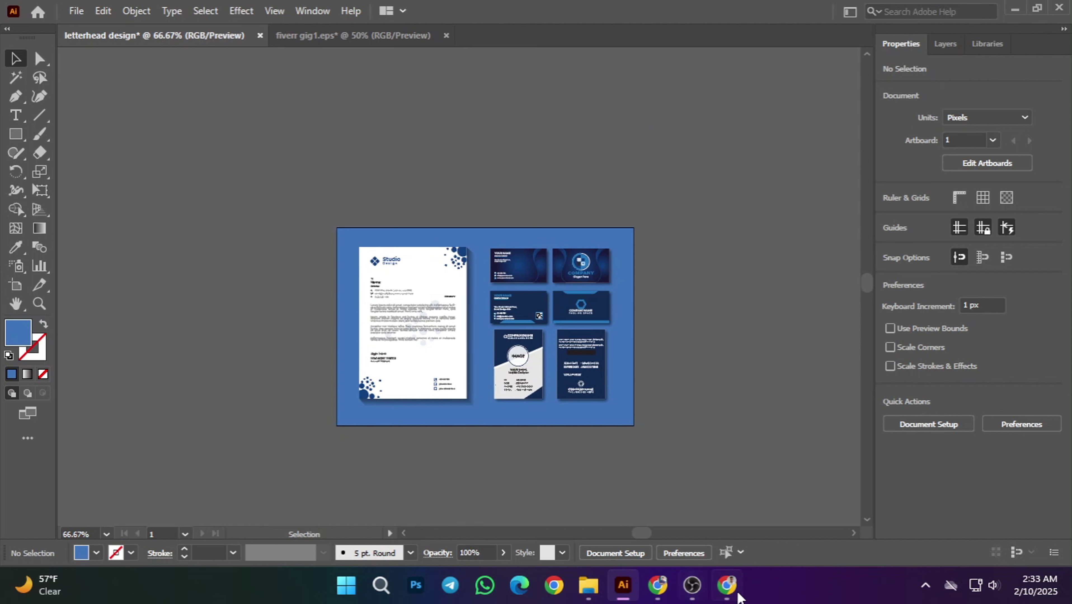
pyautogui.click(580, 585)
pyautogui.click(478, 307)
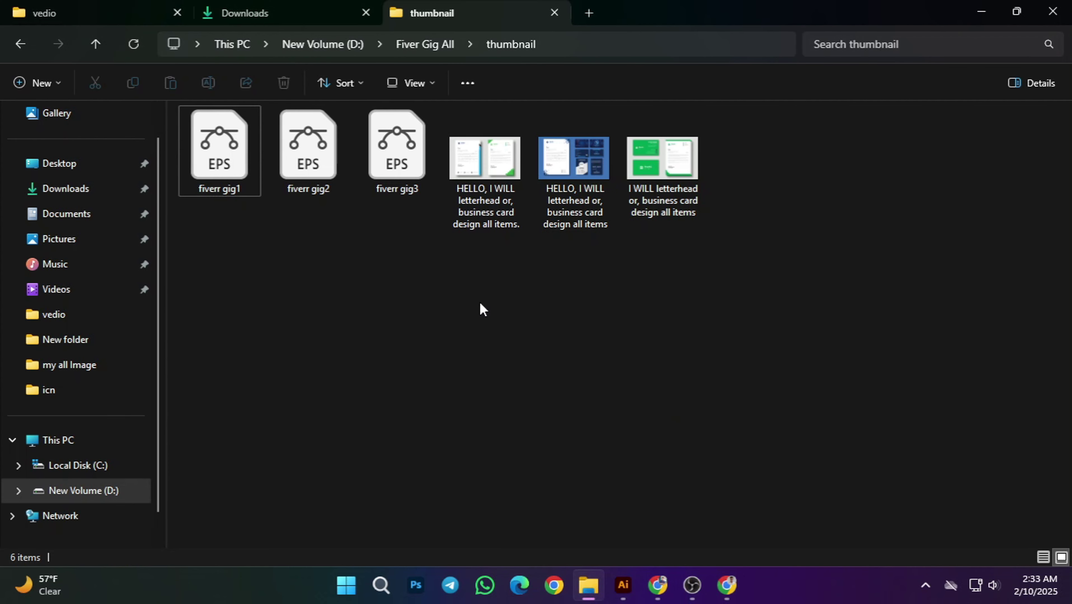
pyautogui.doubleClick(334, 176)
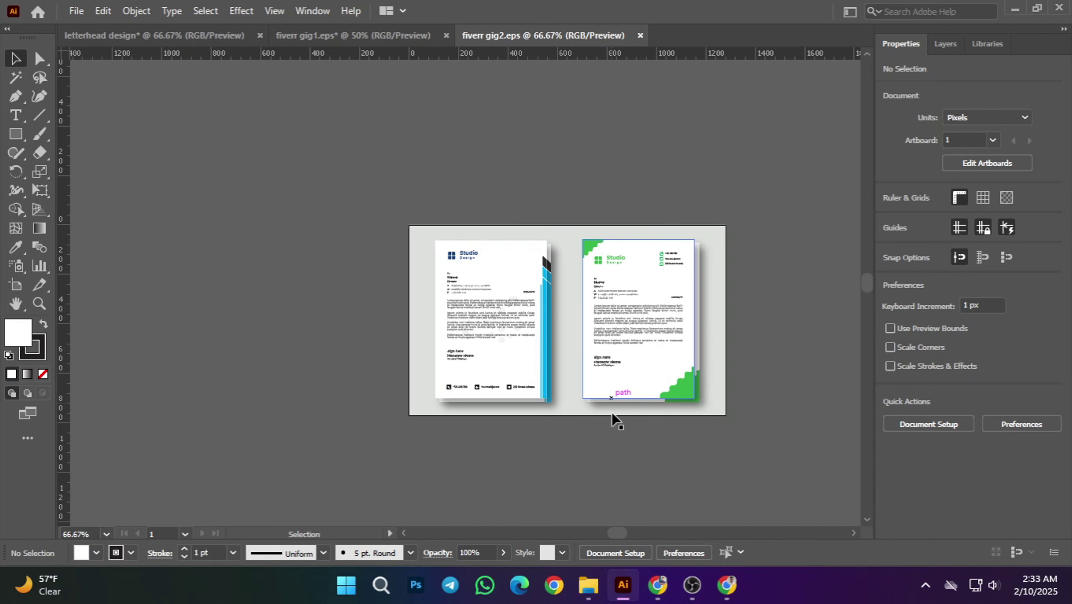
# - Select all the artwork in the fiverr gig2 document, including the grey background, and group it
pyautogui.click(694, 397)
pyautogui.click(781, 407)
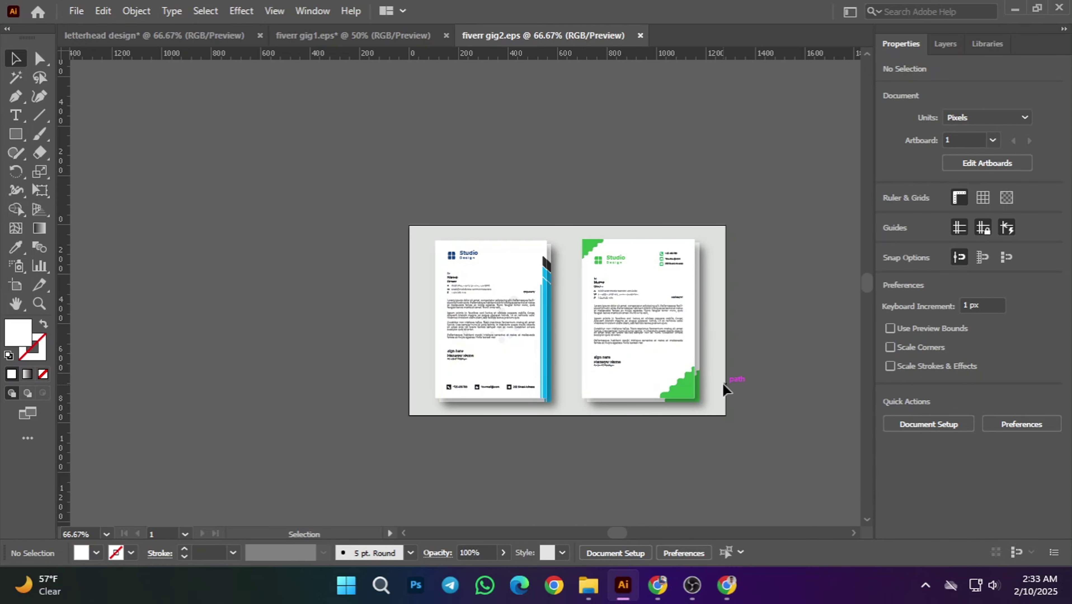
pyautogui.click(721, 385)
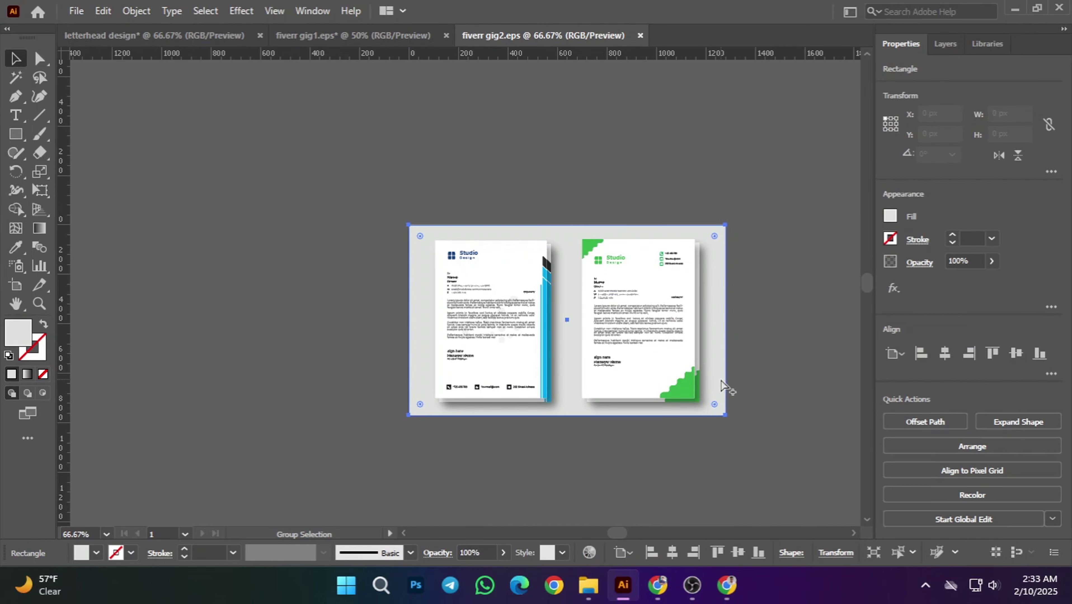
pyautogui.scroll(1, 749, 376)
pyautogui.click(362, 242)
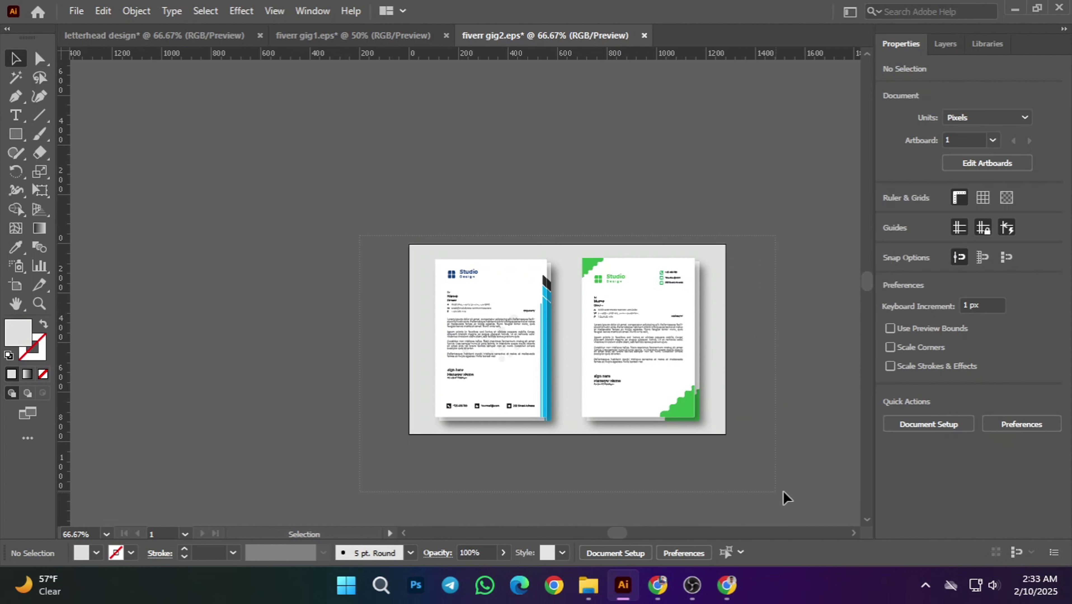
pyautogui.hotkey('ctrl', 'a')
pyautogui.hotkey('ctrl', 'g')
pyautogui.hotkey('ctrl', 'h')
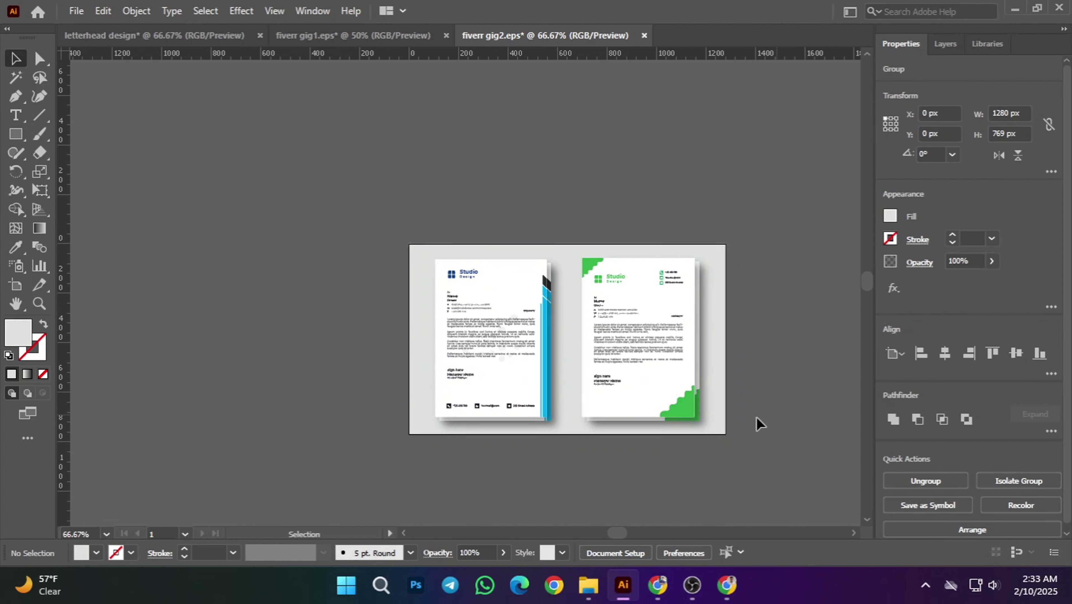
# - Bring the grouped fiverr gig2 artwork into the letterhead design document
pyautogui.moveTo(665, 297); pyautogui.dragTo(394, 253)
pyautogui.moveTo(551, 404); pyautogui.dragTo(540, 411)
pyautogui.click(673, 355)
# - Delete the old letterhead and card designs together with their blue background rectangle
pyautogui.click(518, 257)
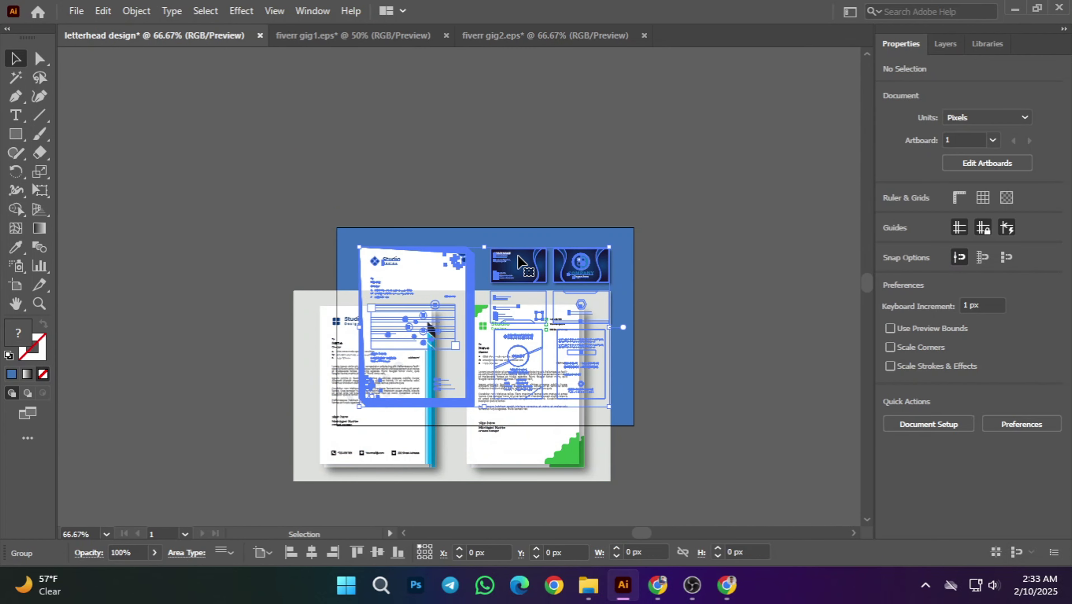
pyautogui.press('Delete')
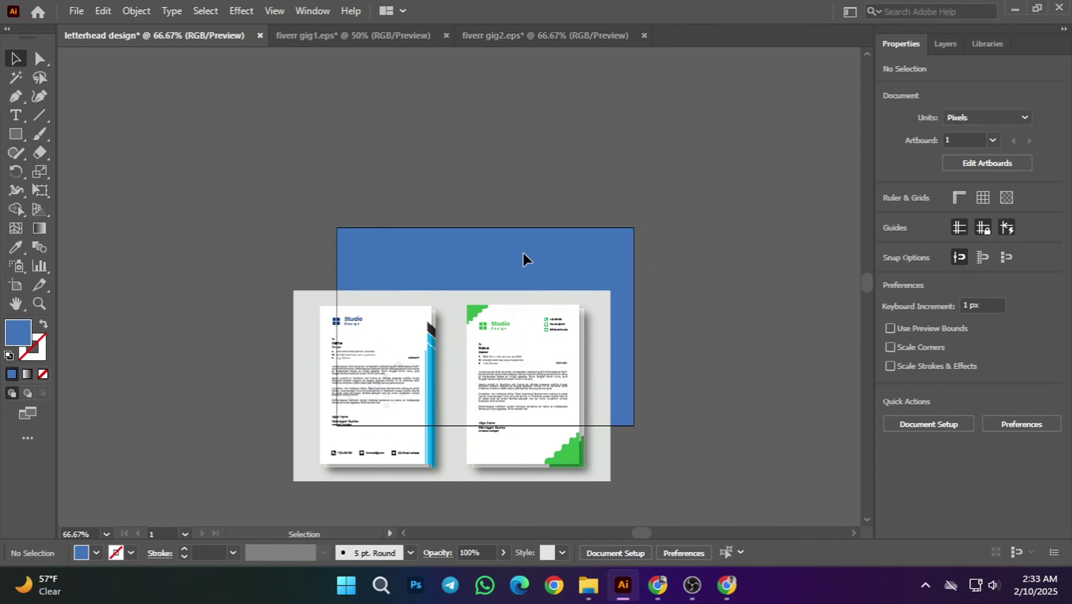
pyautogui.click(523, 255)
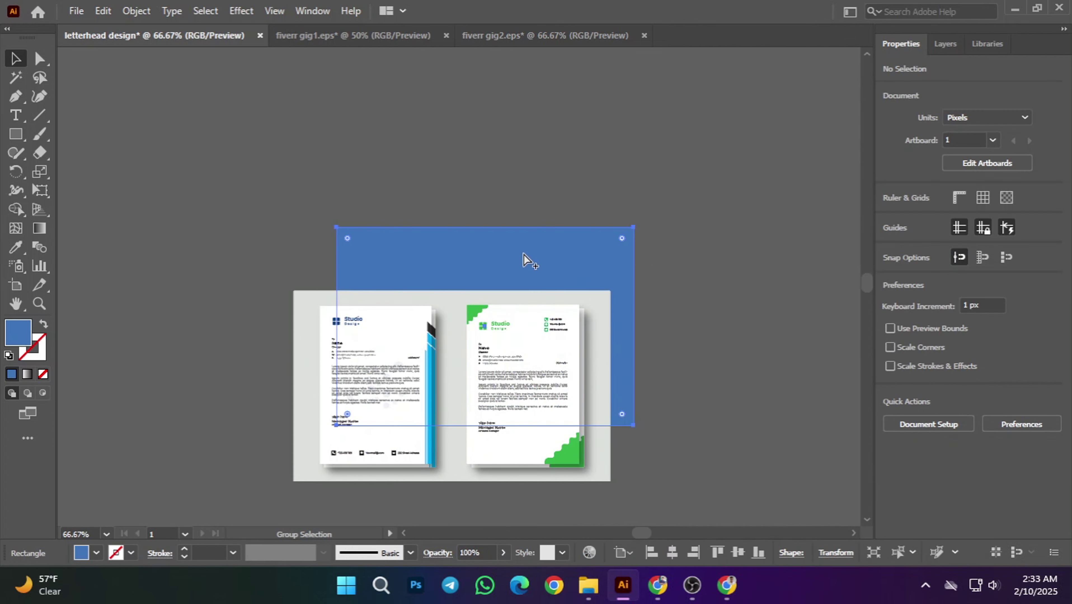
pyautogui.press('Delete')
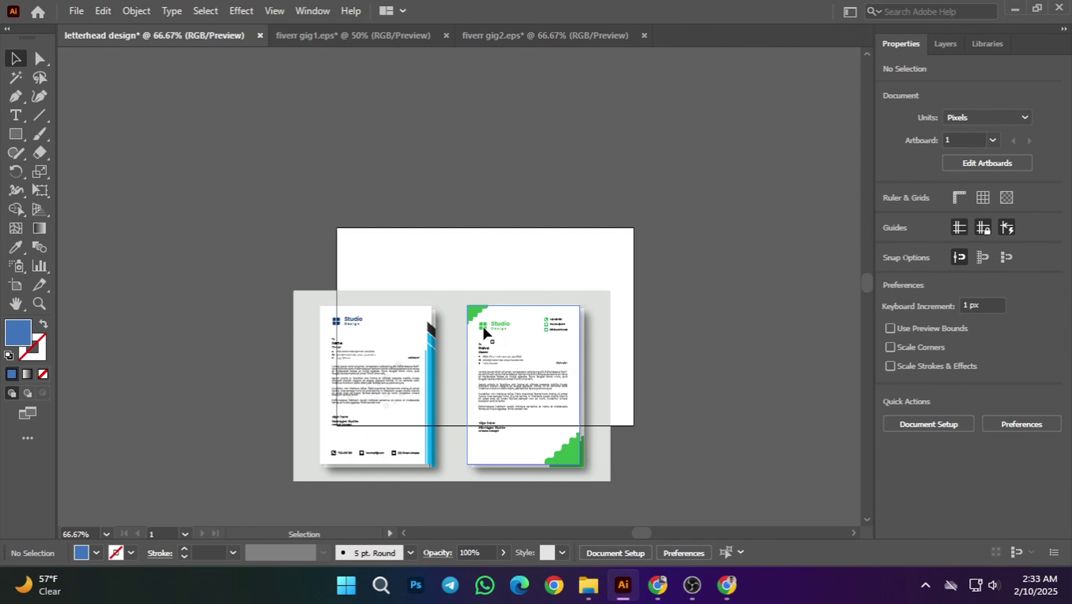
# - Align the two-letterhead group to the artboard's top-left corner at X 0 px, Y 0 px
pyautogui.click(299, 327)
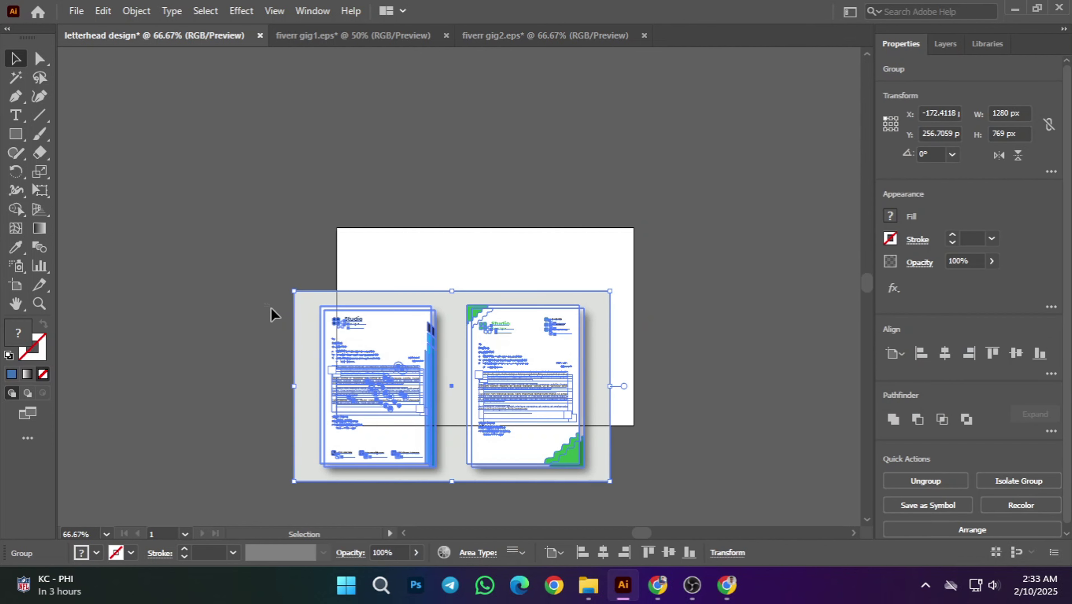
pyautogui.click(271, 308)
pyautogui.click(301, 320)
pyautogui.click(922, 354)
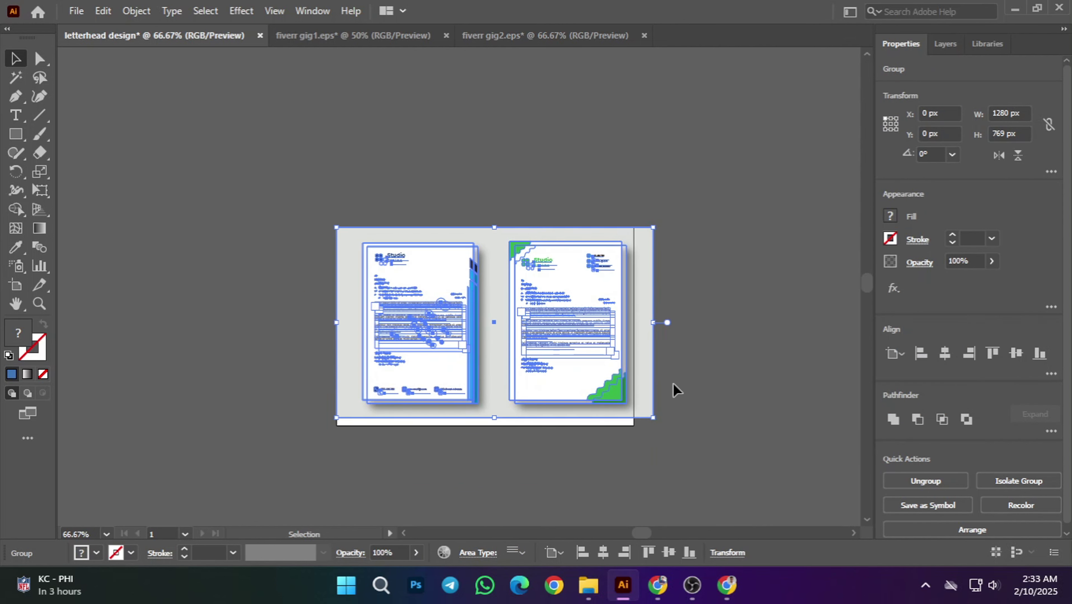
# - Scale the two-letterhead group down proportionally to about 1202 x 722 px to match the artboard's width
pyautogui.scroll(1, 651, 415)
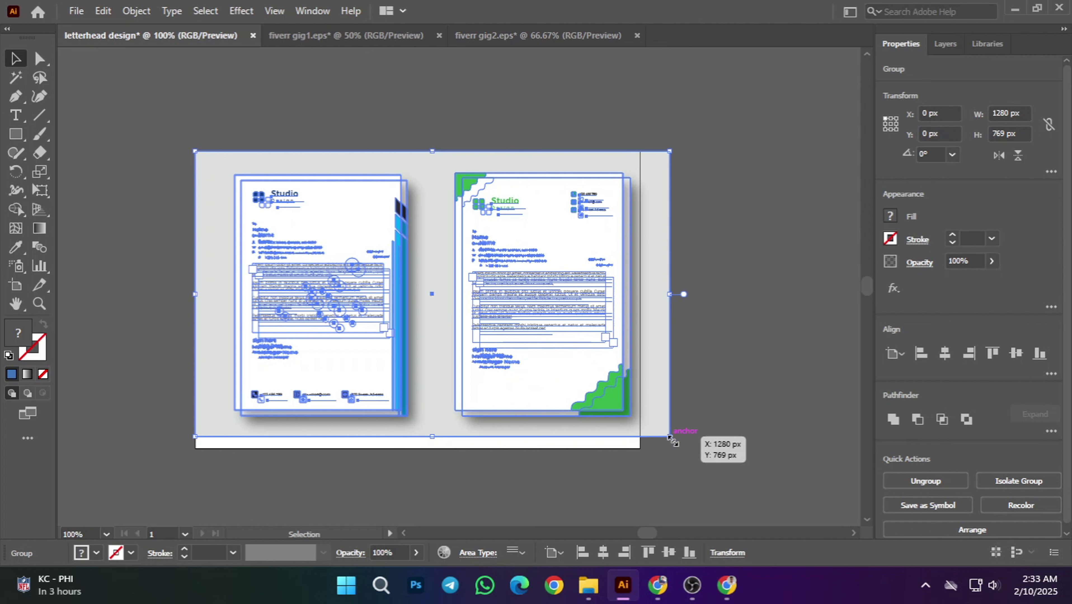
pyautogui.moveTo(670, 439); pyautogui.dragTo(646, 421)
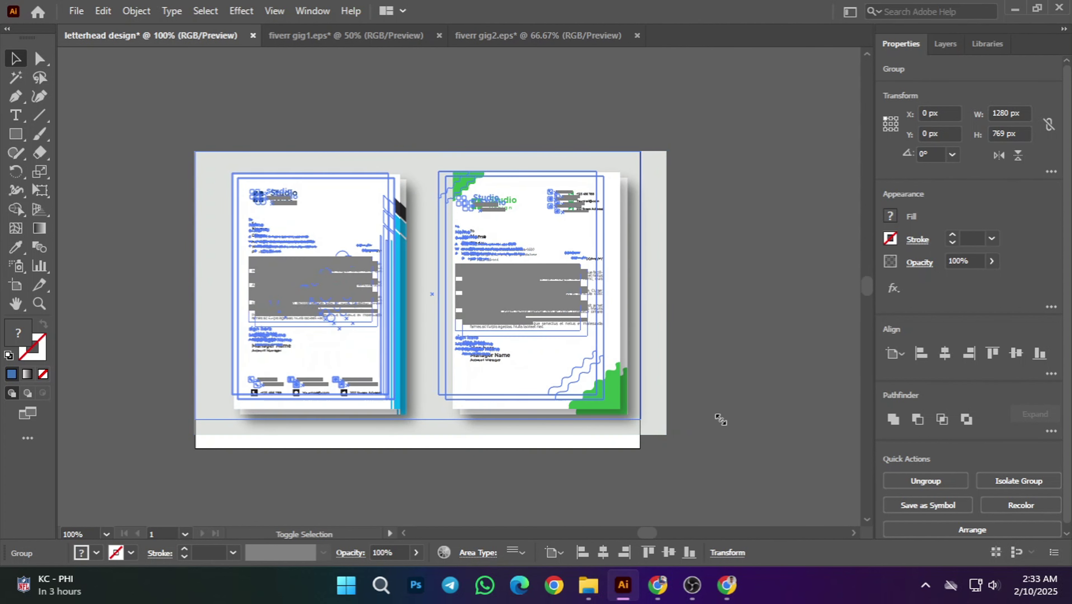
pyautogui.moveTo(720, 418); pyautogui.dragTo(718, 418)
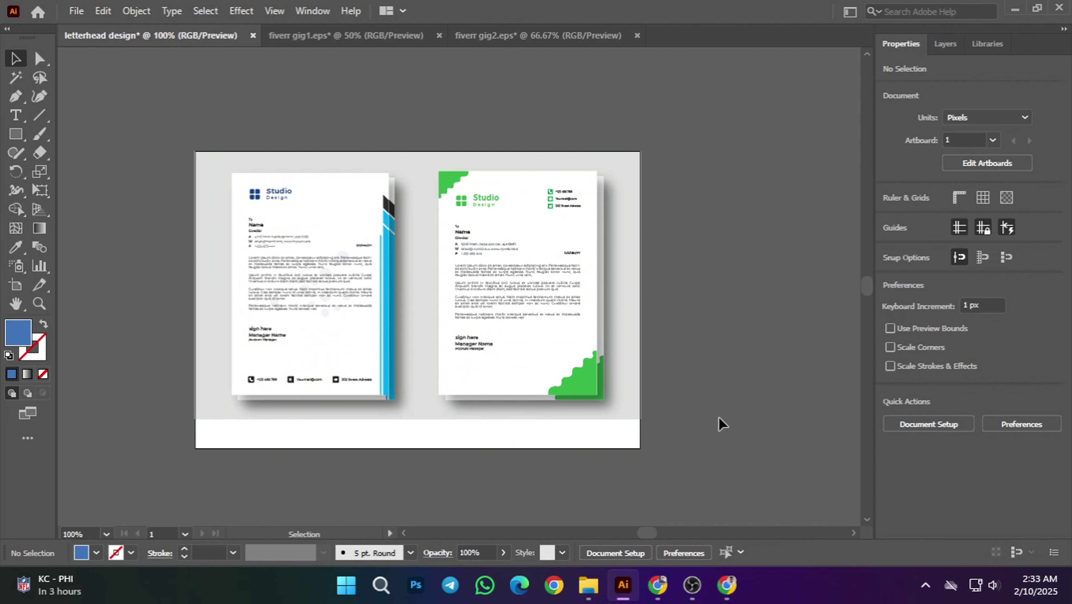
# - Ungroup the artwork and stretch the grey background rectangle down to the artboard's bottom edge, 800 px high
pyautogui.rightClick(600, 413)
pyautogui.click(648, 269)
pyautogui.click(401, 409)
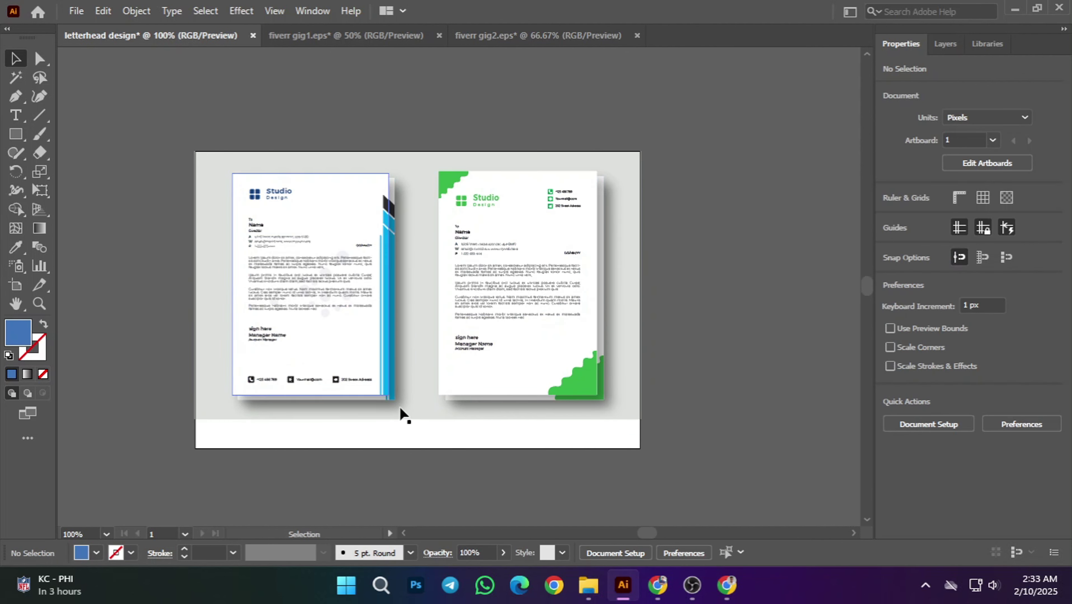
pyautogui.click(401, 408)
pyautogui.click(417, 418)
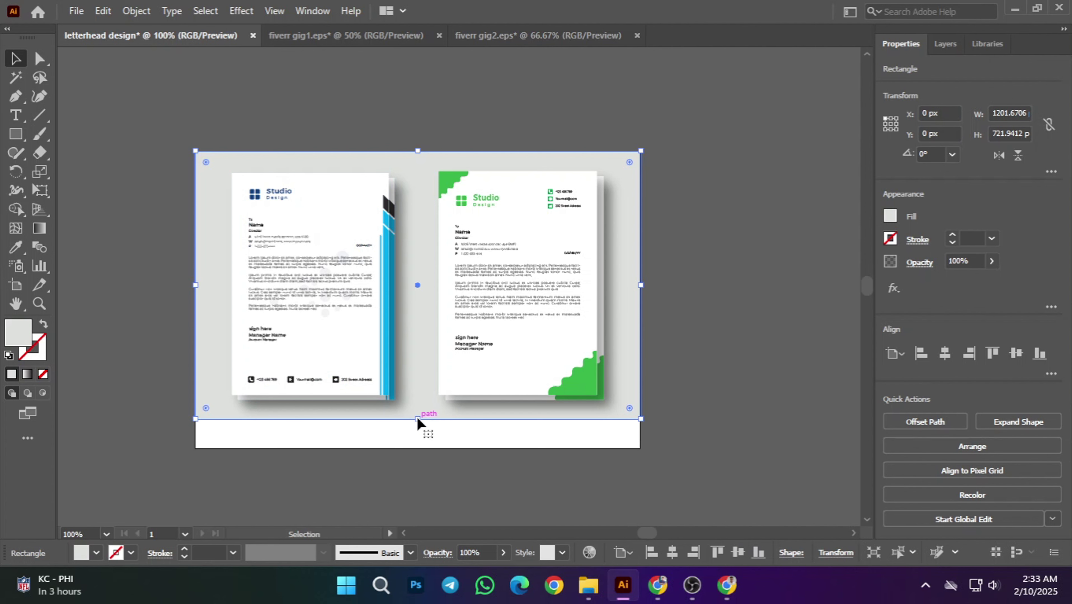
pyautogui.moveTo(417, 419); pyautogui.dragTo(417, 448)
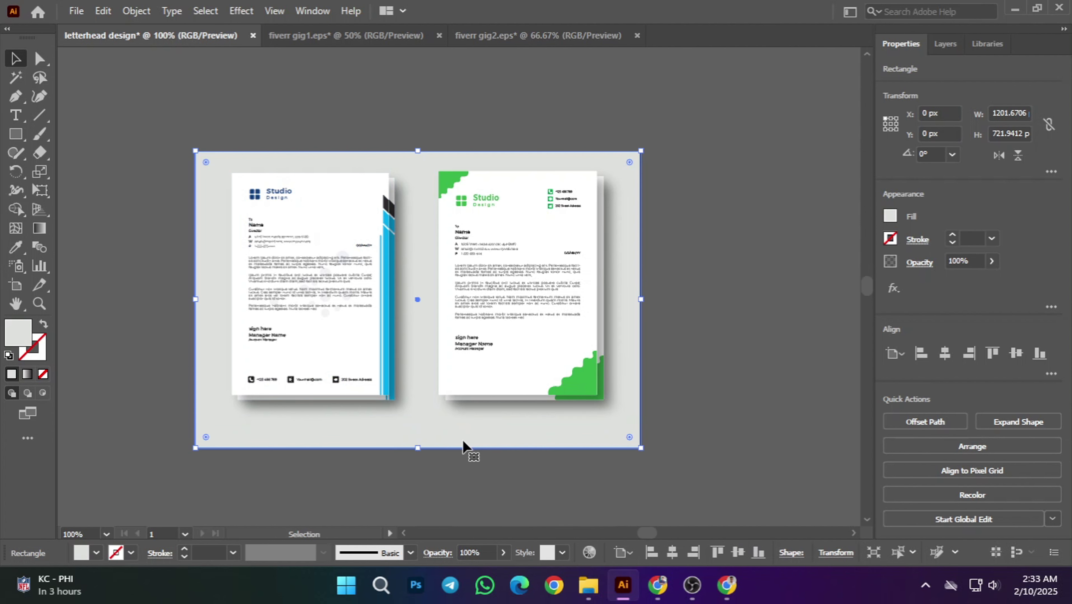
pyautogui.click(674, 317)
# - Narrow the grey background rectangle to 1200 px at the artboard's right edge and lock it
pyautogui.scroll(7, 627, 275)
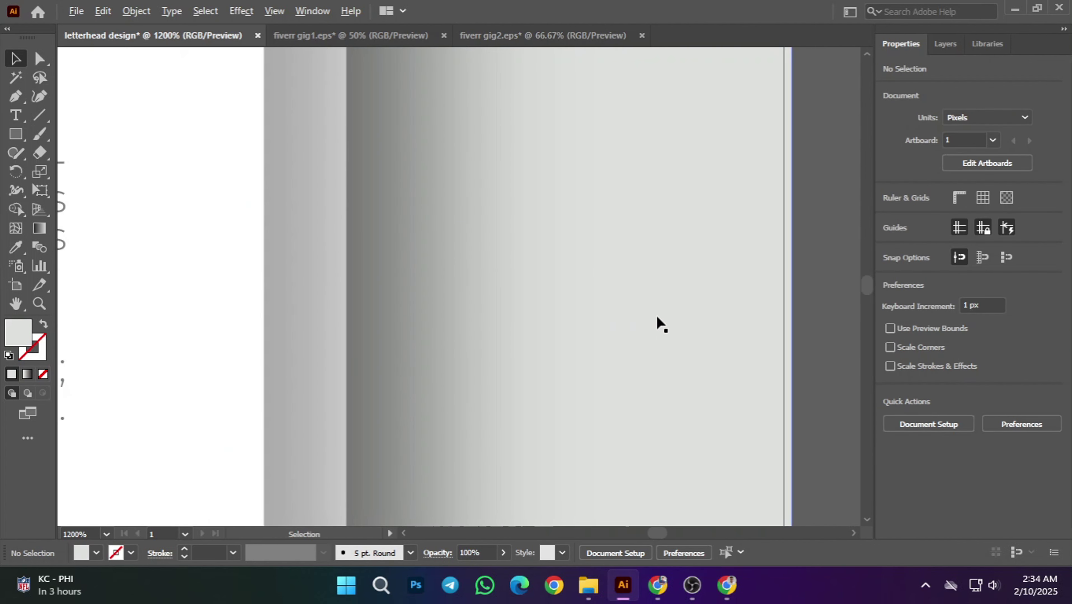
pyautogui.click(657, 315)
pyautogui.scroll(-2, 793, 295)
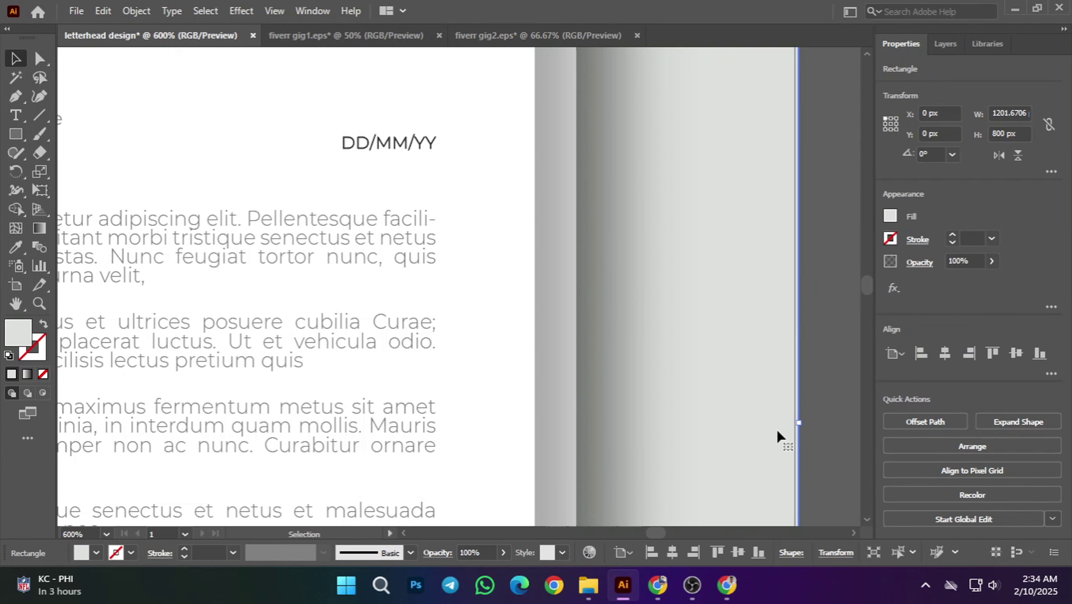
pyautogui.moveTo(799, 422); pyautogui.dragTo(797, 422)
pyautogui.scroll(-3, 651, 423)
pyautogui.scroll(-3, 647, 423)
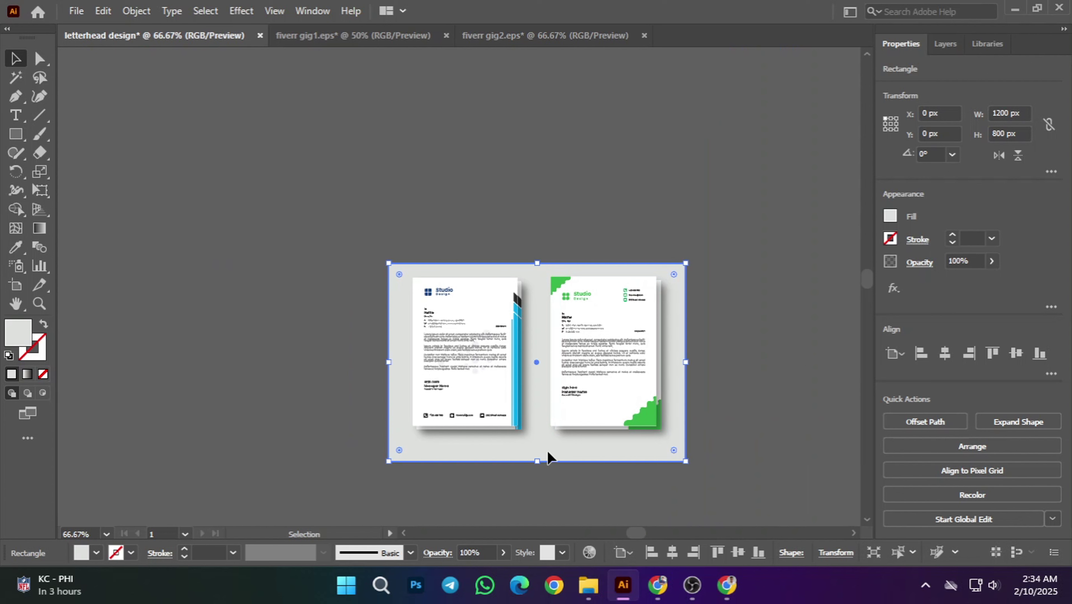
pyautogui.hotkey('ctrl', 'shift', 'a')
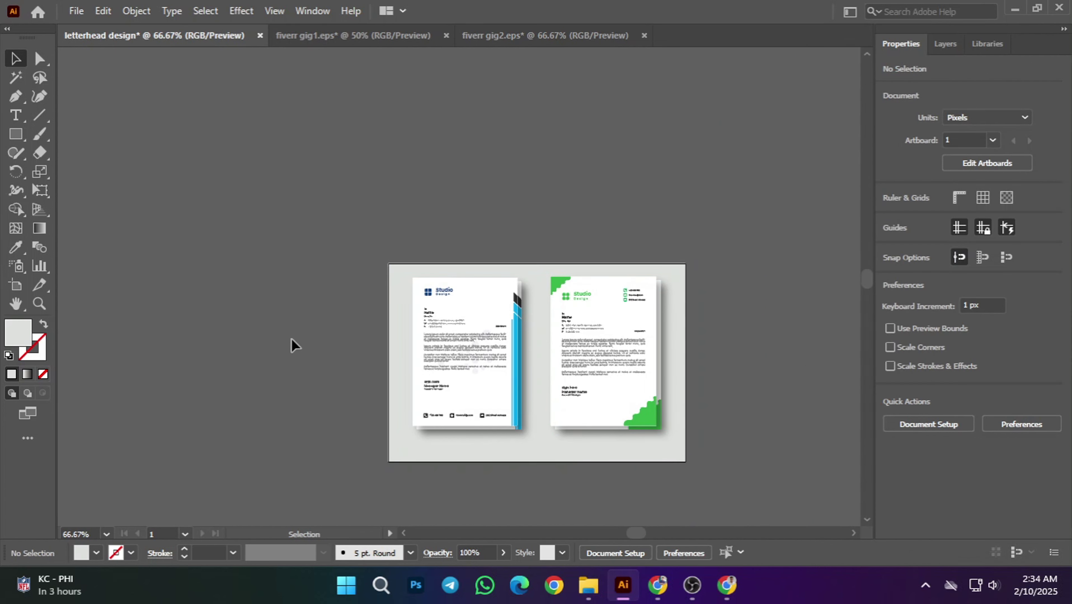
# - Select both letterhead designs and nudge them down about 30 px on the grey background
pyautogui.moveTo(394, 281); pyautogui.dragTo(682, 419)
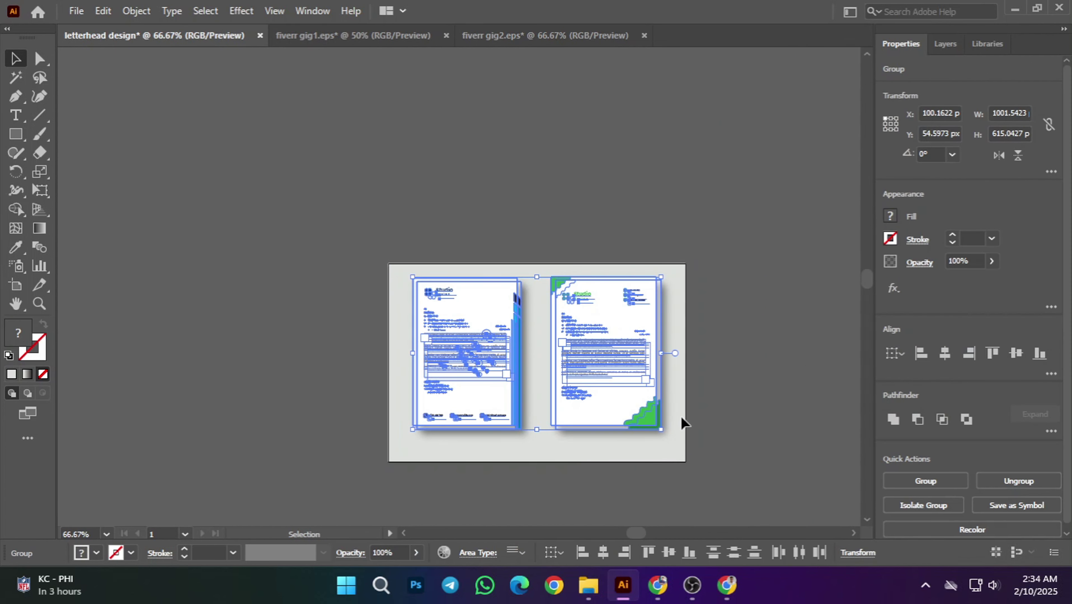
pyautogui.press('Down')
pyautogui.press('Down')
pyautogui.press('Down')
pyautogui.press('Down')
pyautogui.press('Down')
pyautogui.press('Down')
pyautogui.press('Down')
pyautogui.press('Down')
pyautogui.press('Down')
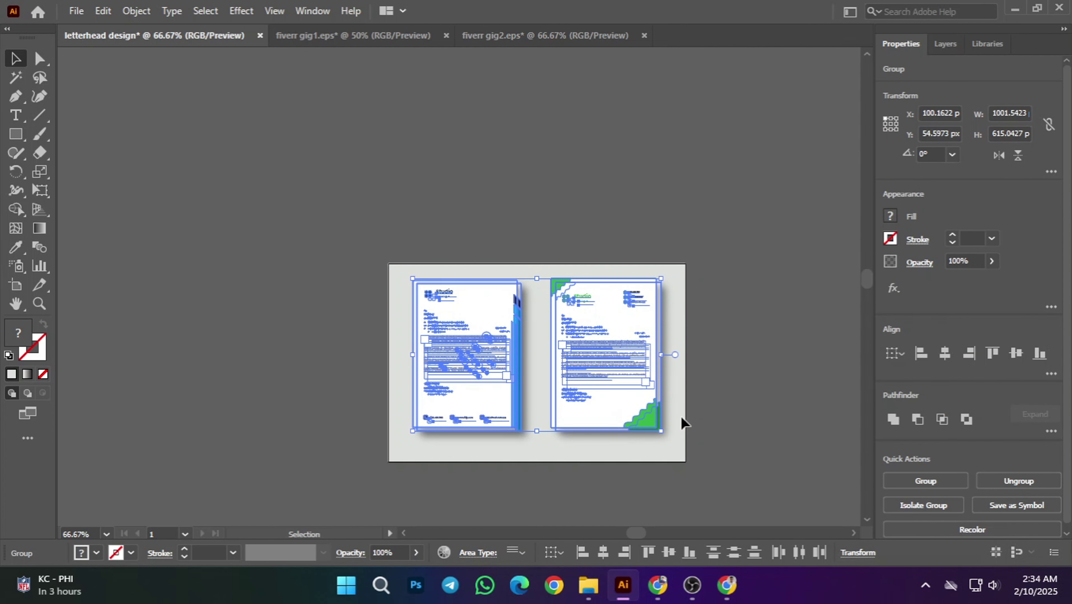
pyautogui.press('Down')
pyautogui.press('Down')
pyautogui.press('Down')
pyautogui.press('Down')
pyautogui.press('Down')
pyautogui.press('Down')
pyautogui.press('Down')
pyautogui.press('Down')
pyautogui.press('Down')
pyautogui.press('Down')
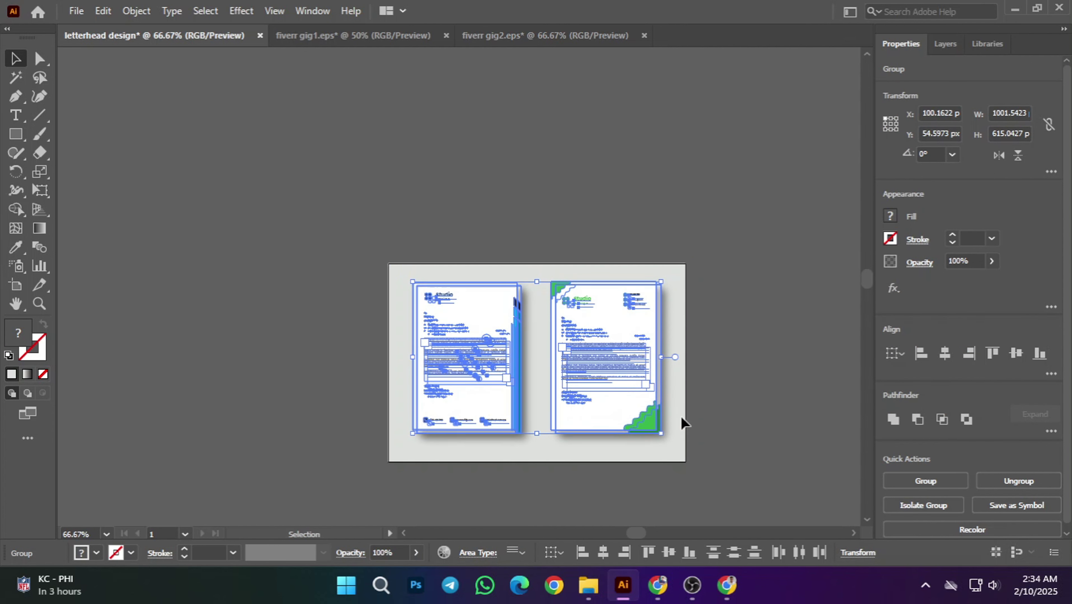
pyautogui.press('Down')
pyautogui.press('Down')
pyautogui.press('Down')
pyautogui.press('Down')
pyautogui.press('Down')
pyautogui.press('Down')
pyautogui.press('Down')
pyautogui.press('Down')
pyautogui.press('Down')
pyautogui.press('Down')
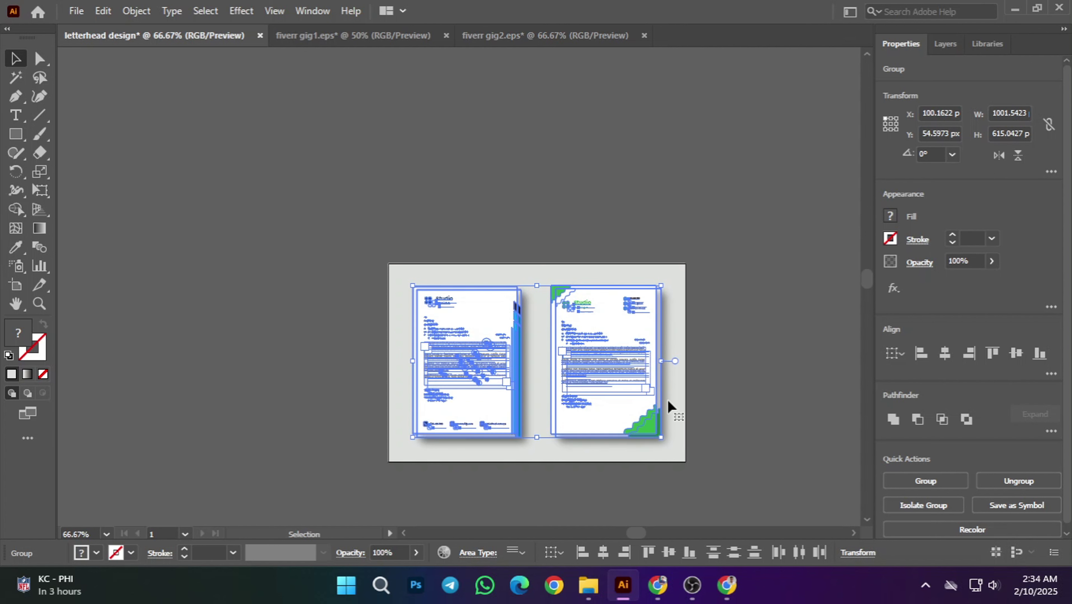
pyautogui.click(733, 364)
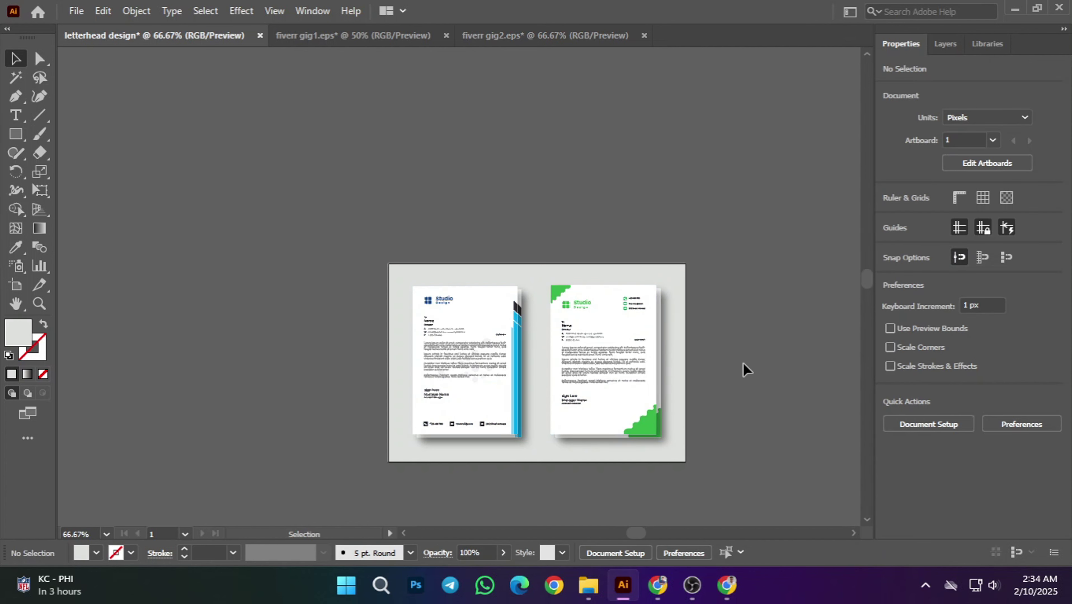
# - Export the two-letterhead artboard with Save for Web as a 1200 x 800 px maximum-quality JPEG on the Desktop
pyautogui.hotkey('ctrl', 'alt', 'shift', 's')
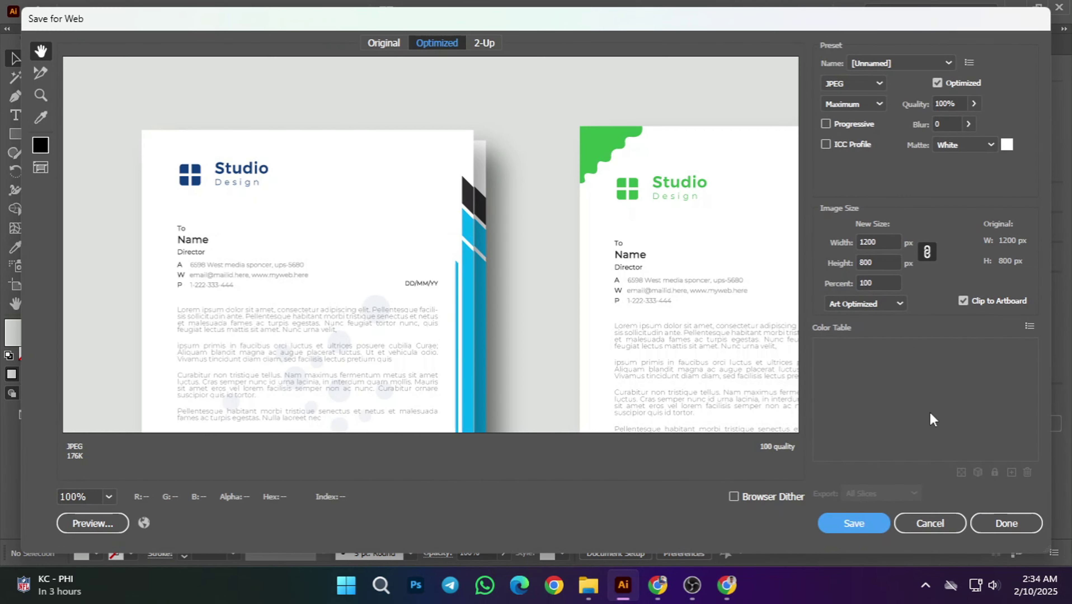
pyautogui.click(850, 522)
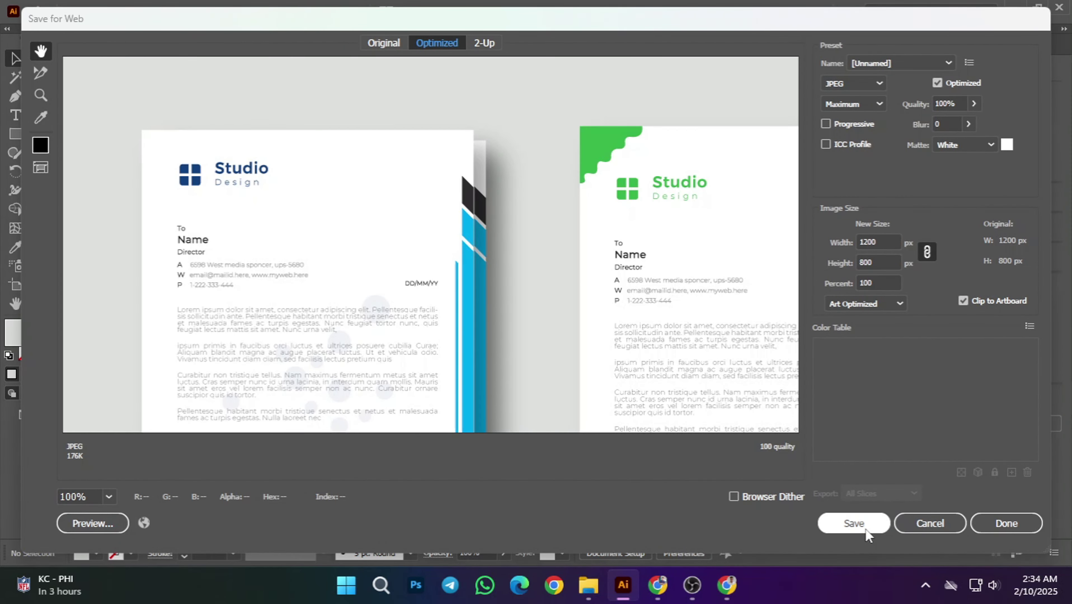
pyautogui.click(271, 293)
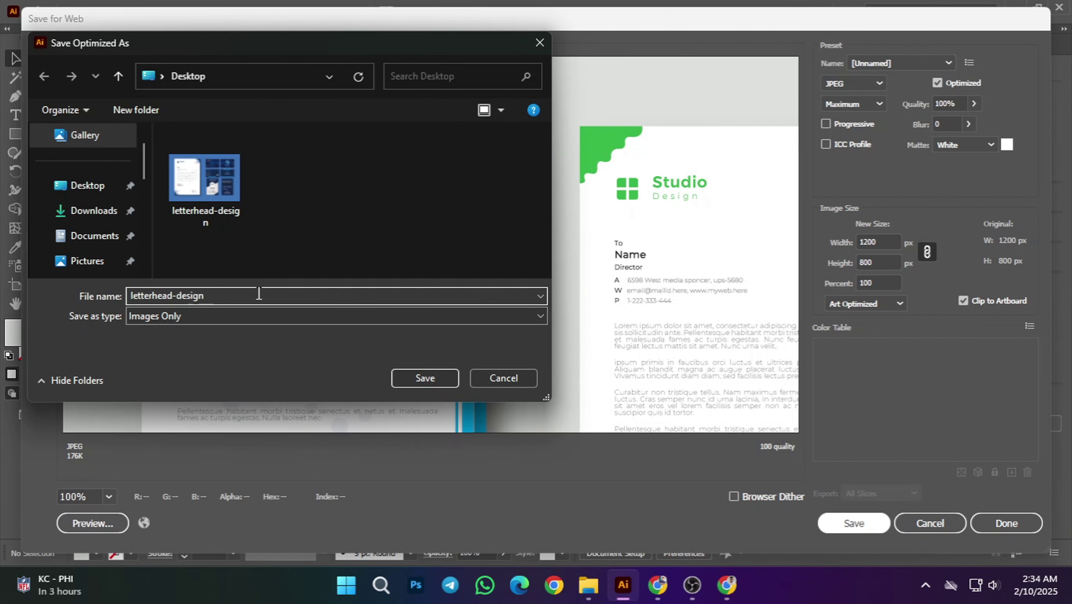
pyautogui.click(442, 378)
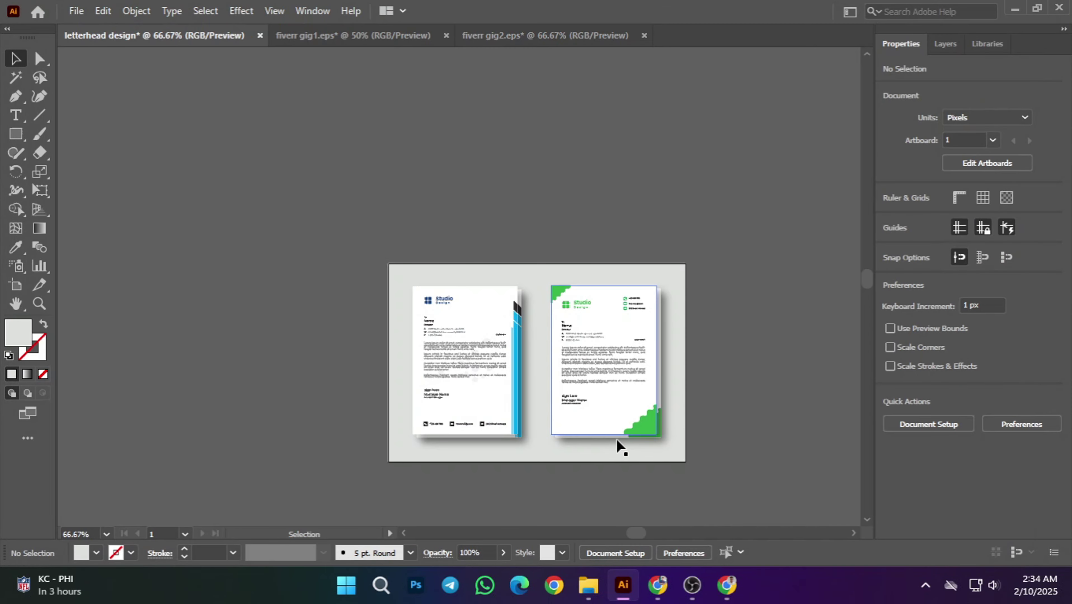
# - Close the fiverr gig2 document without saving its changes
pyautogui.click(644, 36)
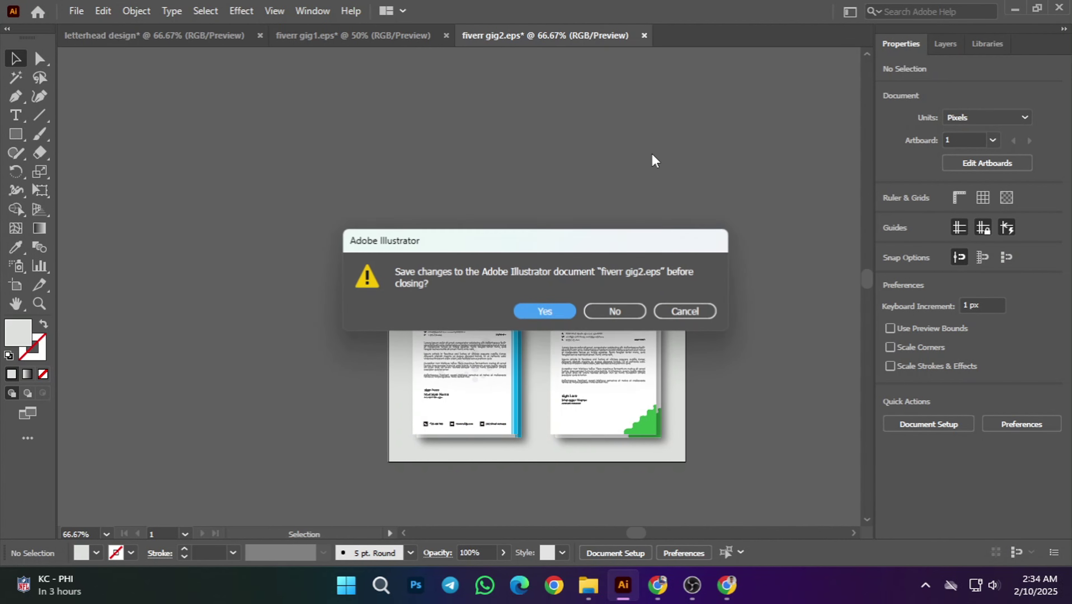
pyautogui.click(614, 310)
pyautogui.scroll(-3, 757, 394)
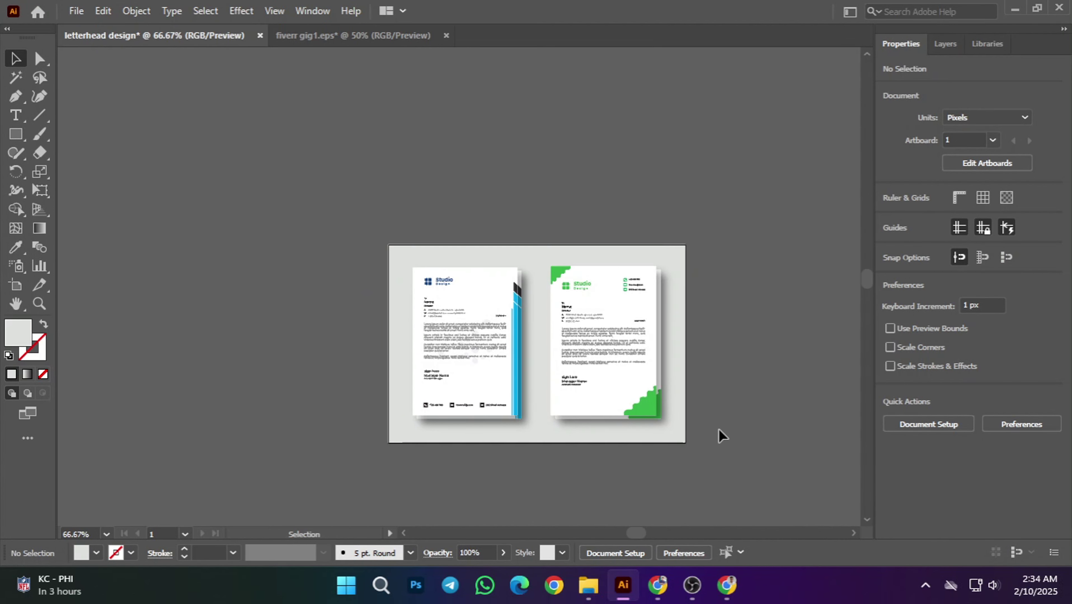
# - Open the fiverr gig3 EPS file from the thumbnail folder inside Fiver Gig All
pyautogui.click(586, 586)
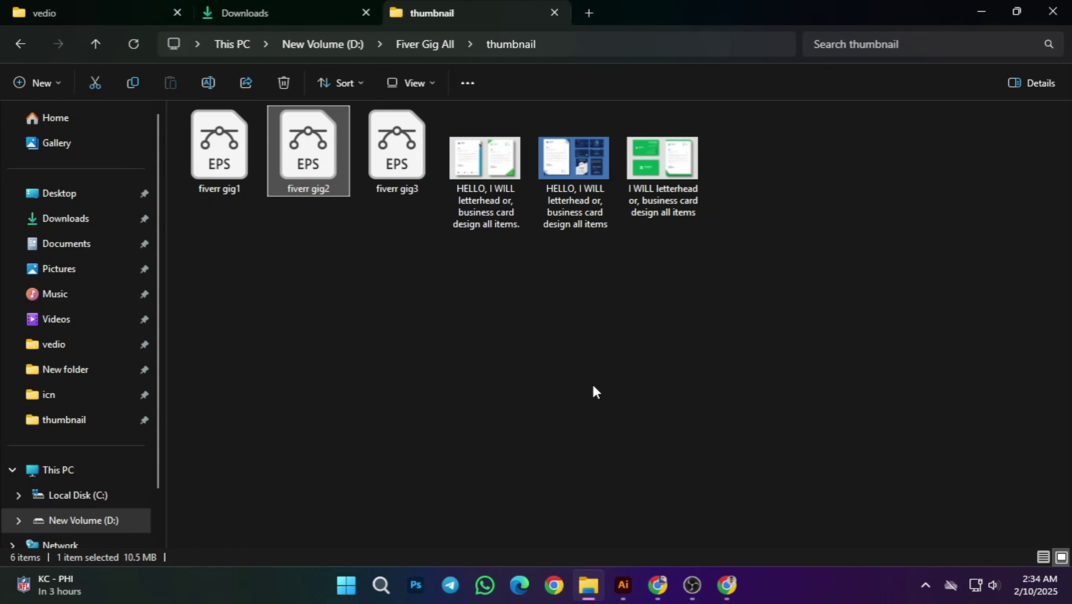
pyautogui.click(548, 297)
pyautogui.doubleClick(378, 147)
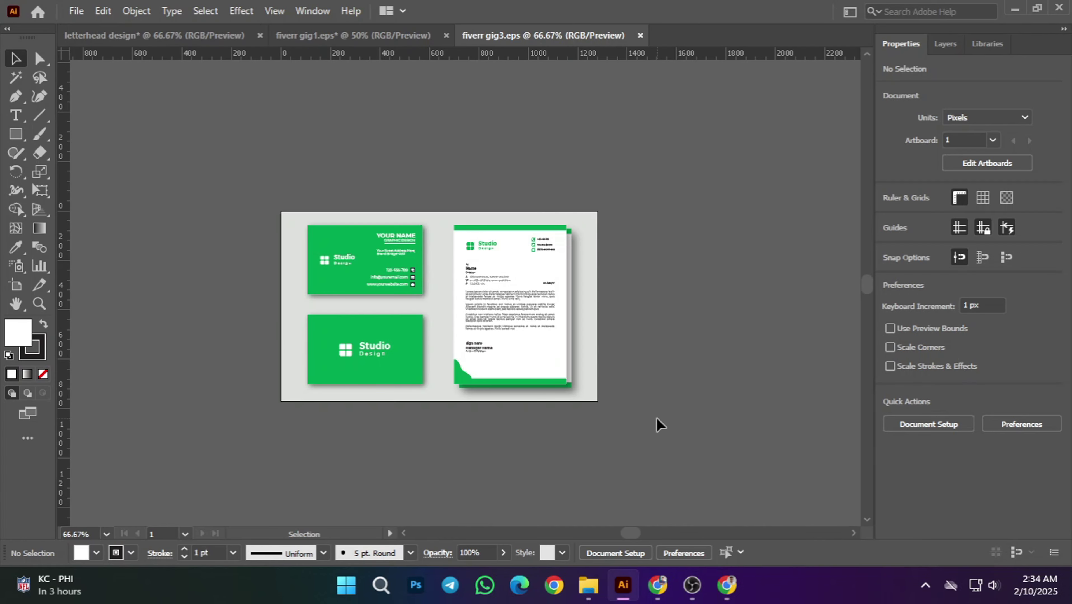
# - Select all of the green business card and letterhead artwork in fiverr gig3 and group it
pyautogui.moveTo(646, 374); pyautogui.dragTo(685, 374)
pyautogui.scroll(2, 494, 357)
pyautogui.moveTo(745, 326); pyautogui.dragTo(668, 345)
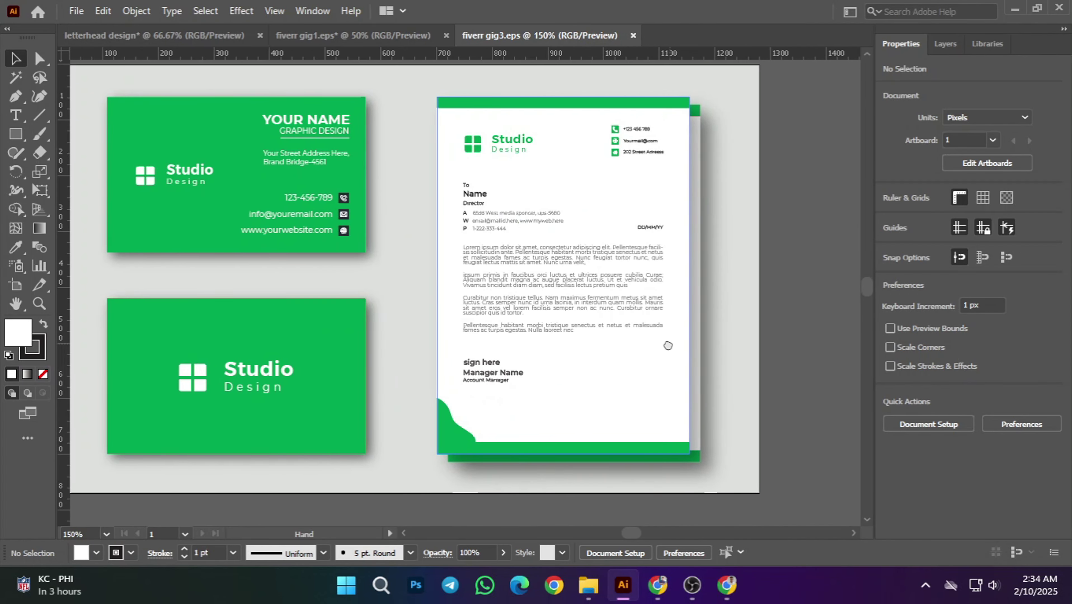
pyautogui.scroll(-2, 667, 345)
pyautogui.click(698, 371)
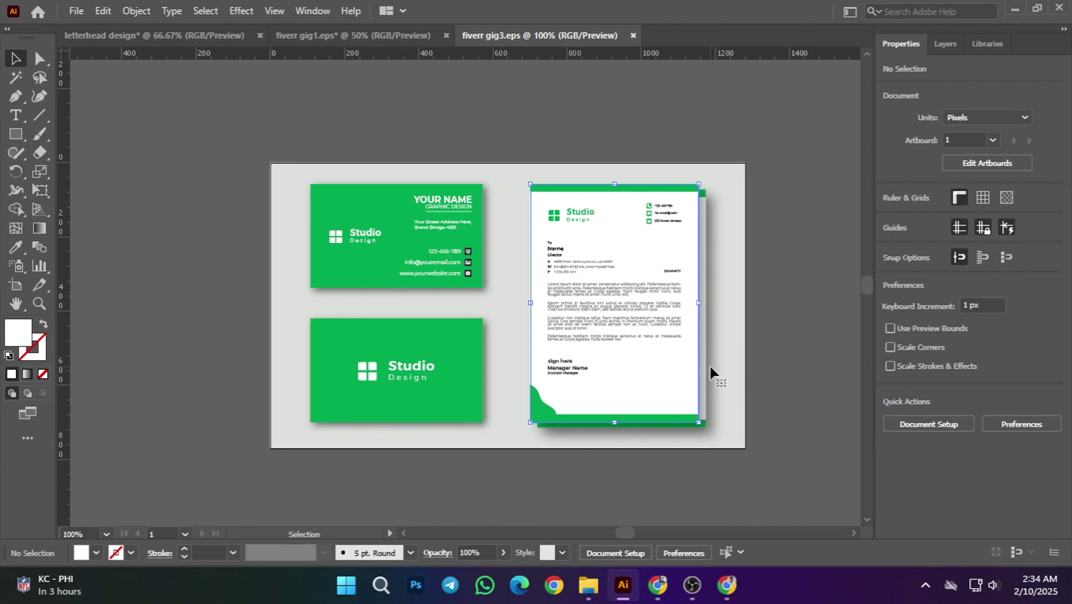
pyautogui.press('a')
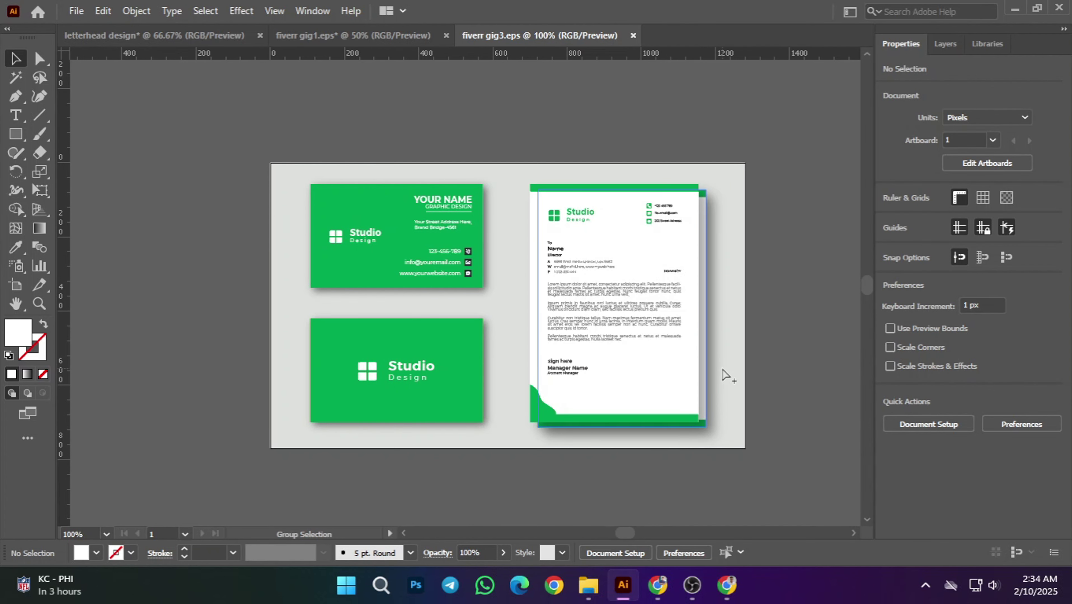
pyautogui.click(723, 375)
pyautogui.moveTo(216, 143); pyautogui.dragTo(768, 448)
pyautogui.hotkey('ctrl', 'g')
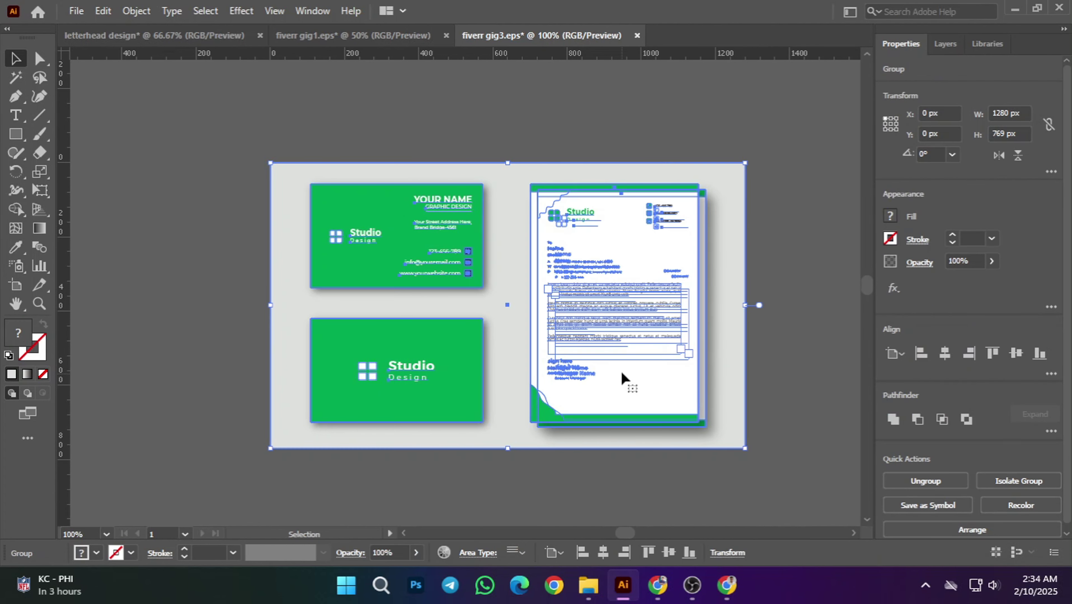
# - Move the grouped gig3 artwork into the letterhead design document, placing it beside the two-letterhead artwork
pyautogui.moveTo(621, 376); pyautogui.dragTo(199, 32)
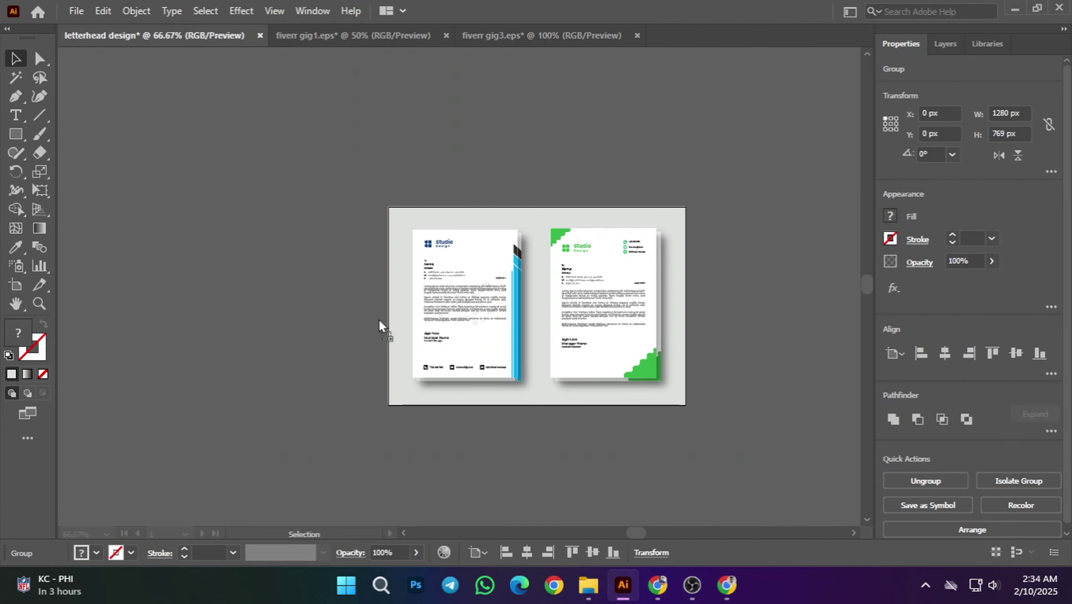
pyautogui.moveTo(363, 308); pyautogui.dragTo(396, 341)
pyautogui.click(545, 273)
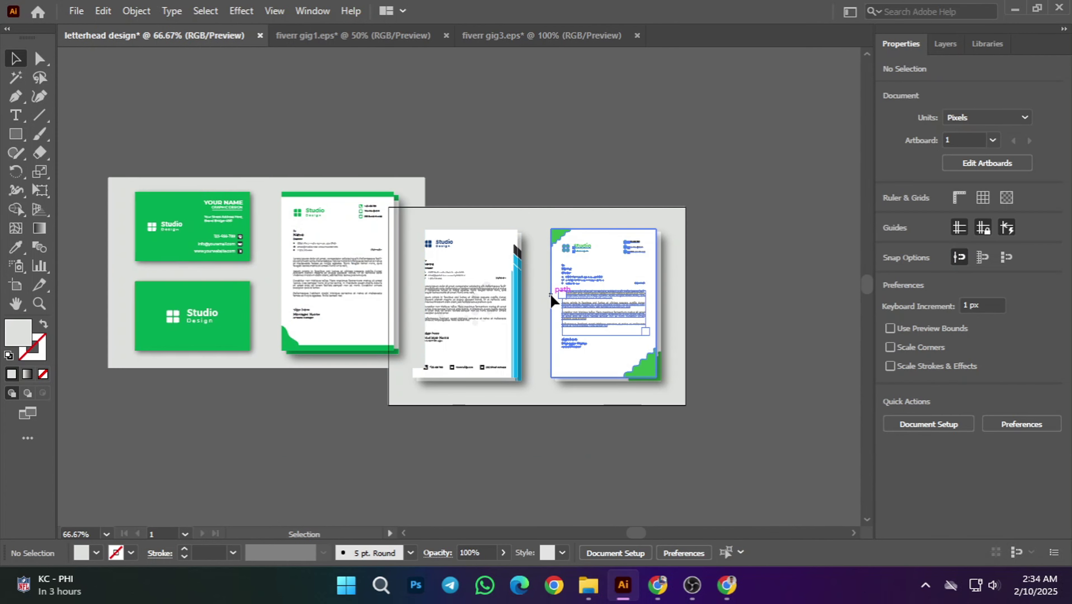
# - Delete the old two-letterhead artwork and its grey background from the artboard
pyautogui.click(464, 157)
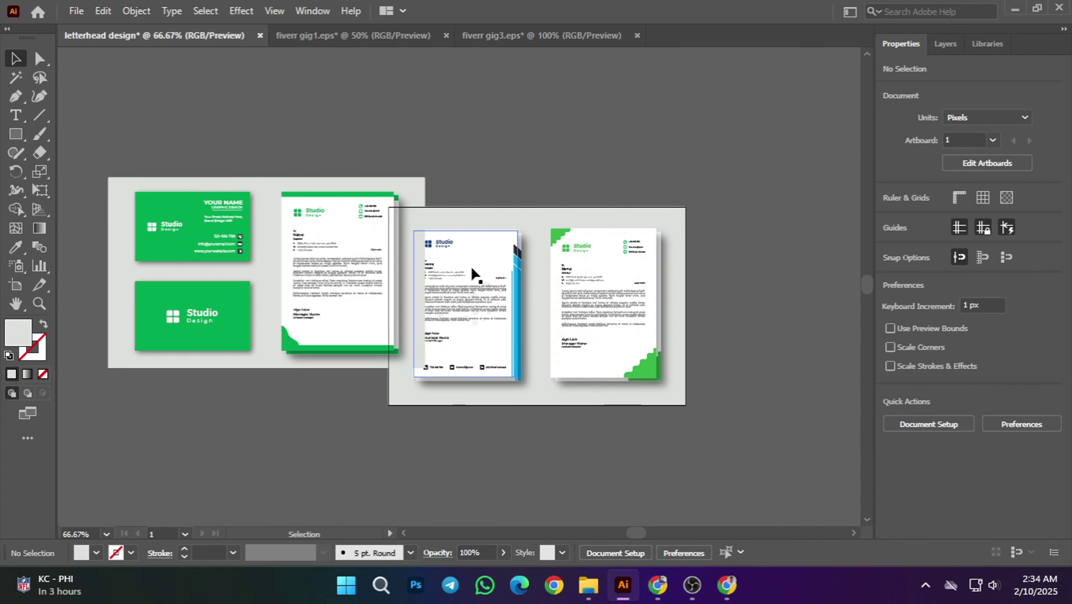
pyautogui.click(487, 224)
pyautogui.moveTo(480, 165); pyautogui.dragTo(626, 351)
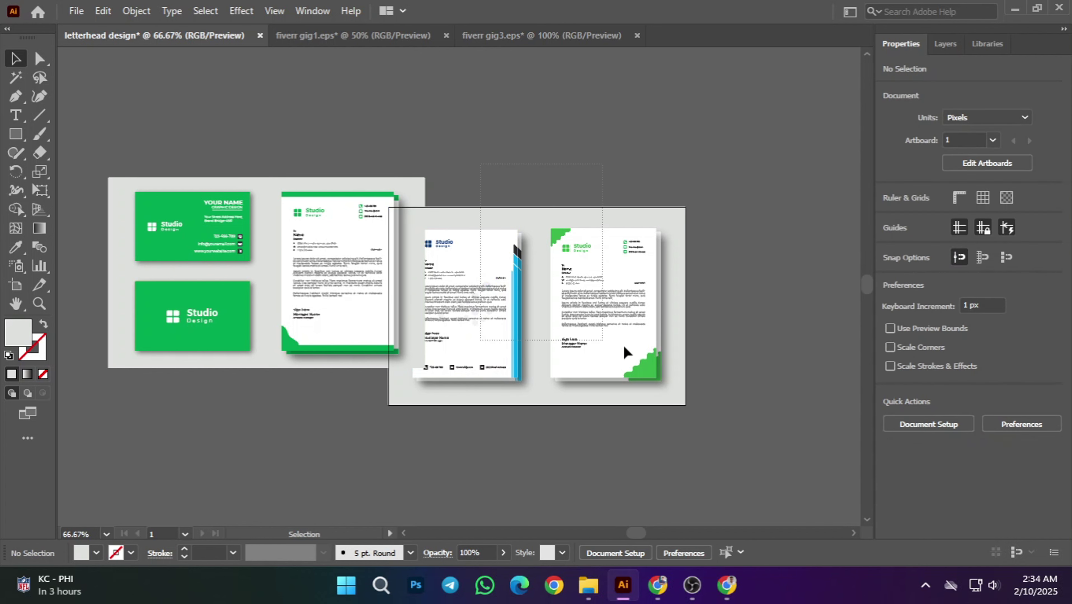
pyautogui.moveTo(684, 372); pyautogui.dragTo(692, 385)
pyautogui.press('Delete')
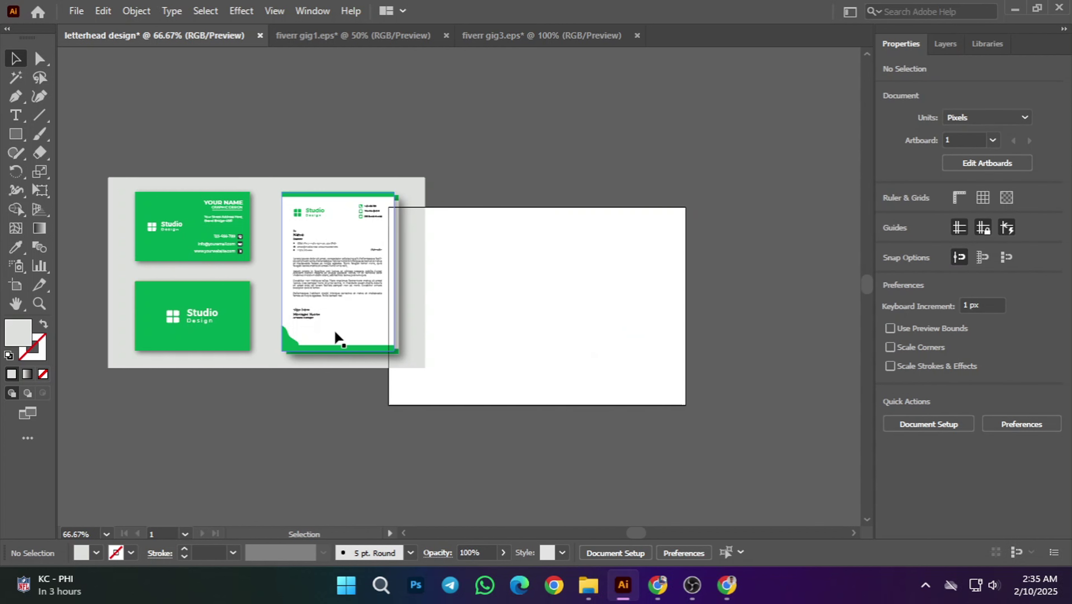
# - Move the green stationery group onto the artboard and align it to the artboard's left and top edges
pyautogui.click(332, 320)
pyautogui.click(184, 168)
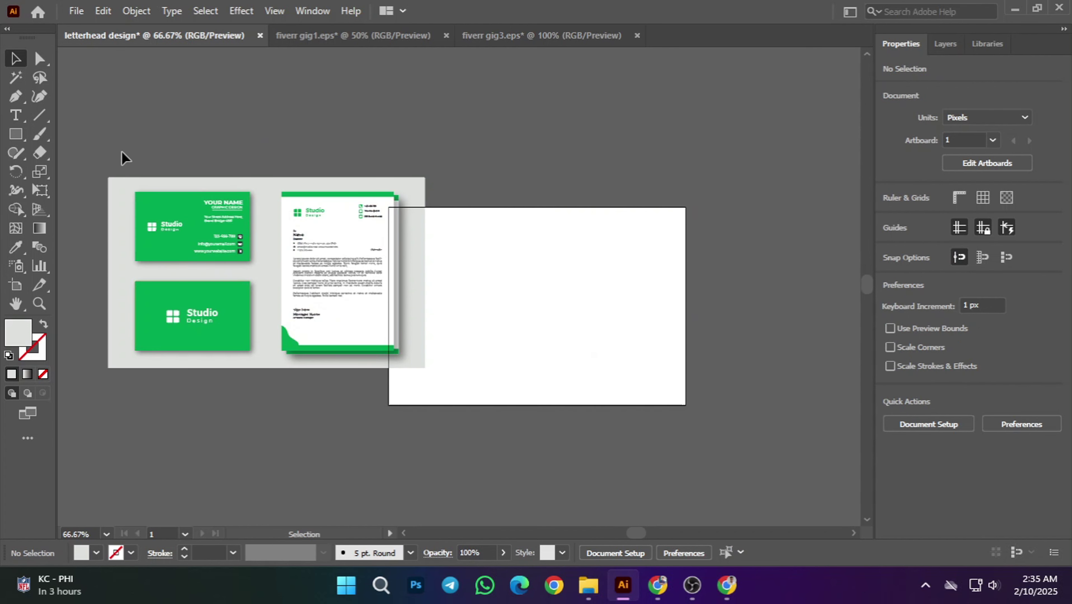
pyautogui.moveTo(426, 372); pyautogui.dragTo(426, 373)
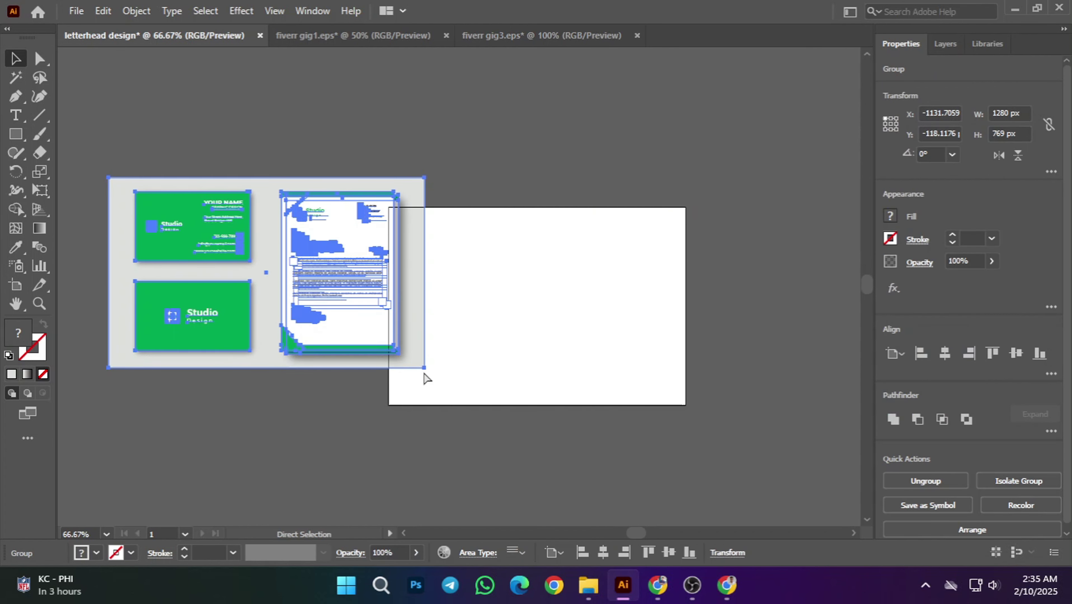
pyautogui.moveTo(299, 275); pyautogui.dragTo(599, 317)
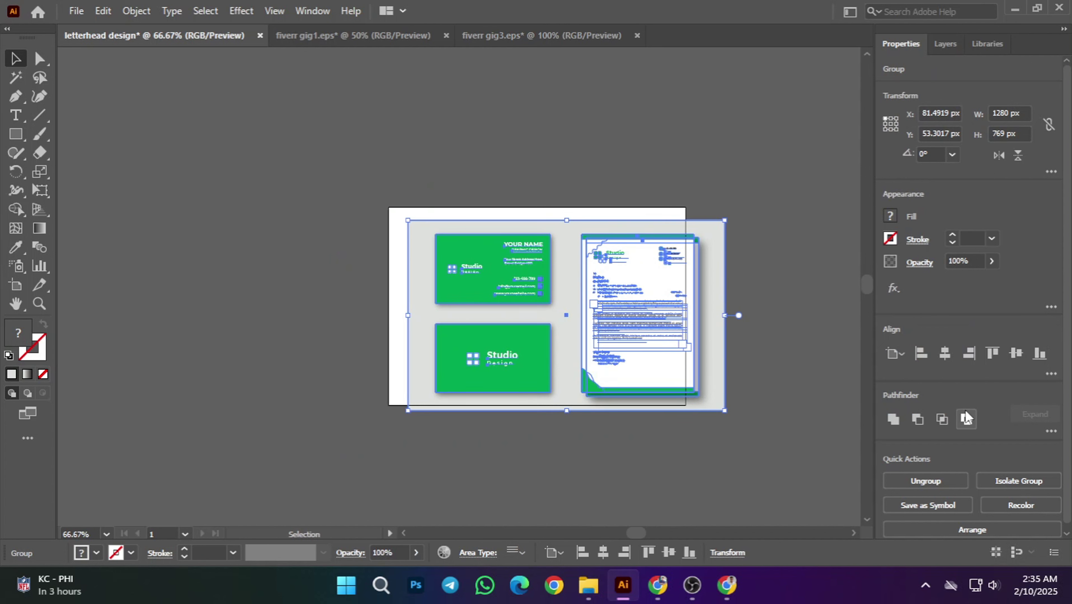
pyautogui.click(921, 353)
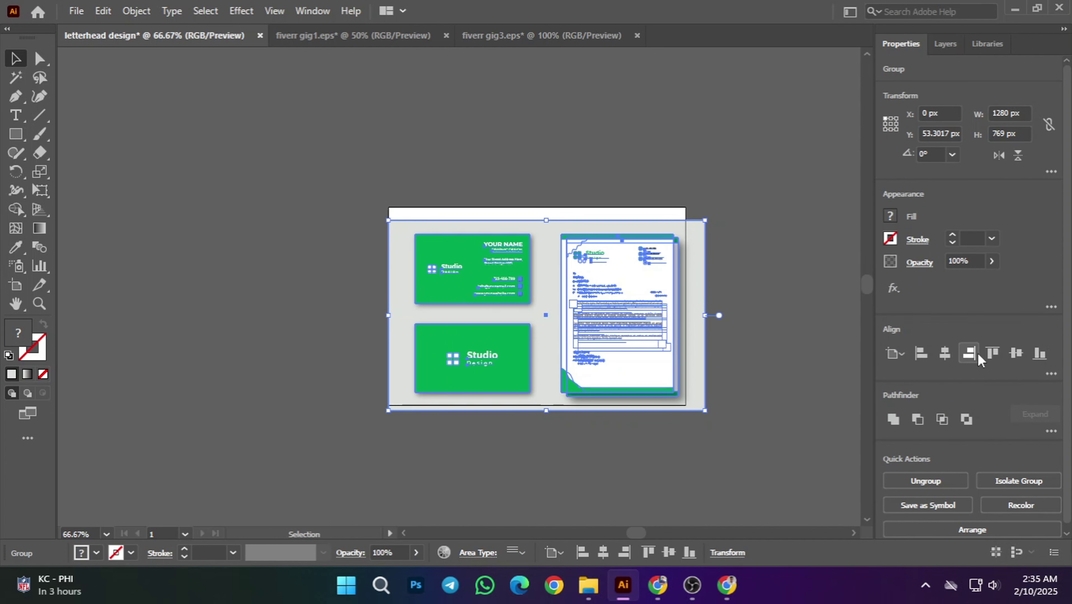
pyautogui.click(993, 353)
pyautogui.click(750, 434)
# - Ungroup the green stationery artwork and narrow its grey background rectangle to the 1200 px artboard width
pyautogui.scroll(3, 750, 433)
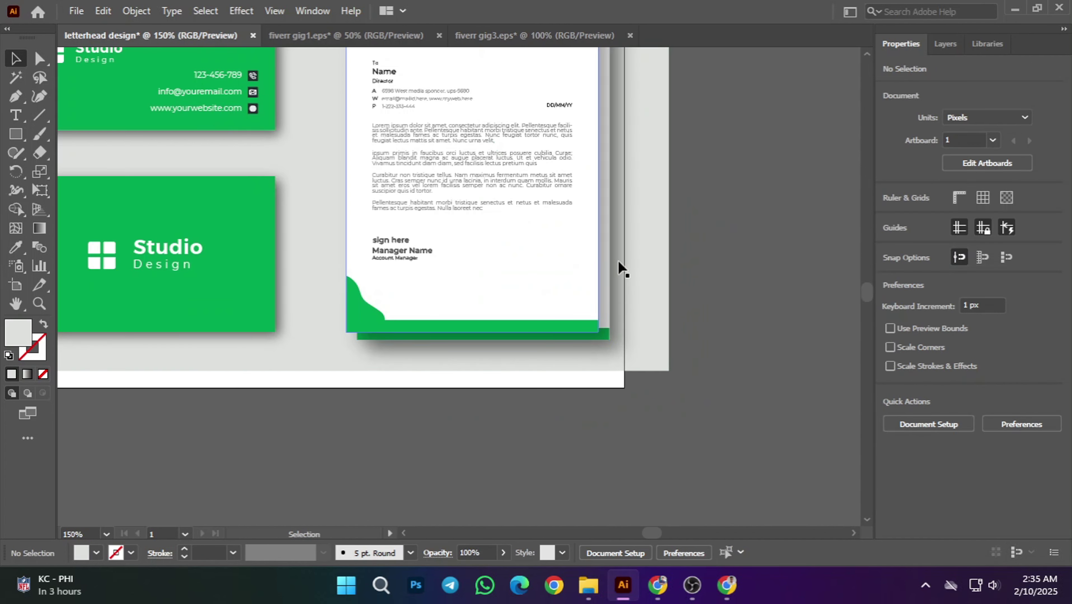
pyautogui.rightClick(618, 268)
pyautogui.click(688, 399)
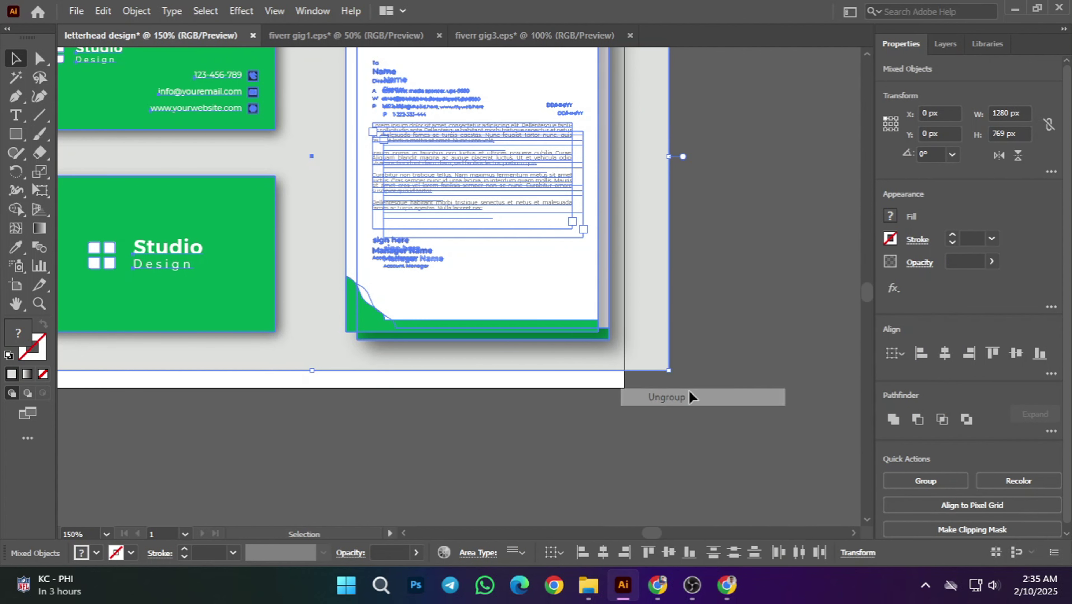
pyautogui.click(708, 264)
pyautogui.scroll(3, 698, 304)
pyautogui.click(667, 302)
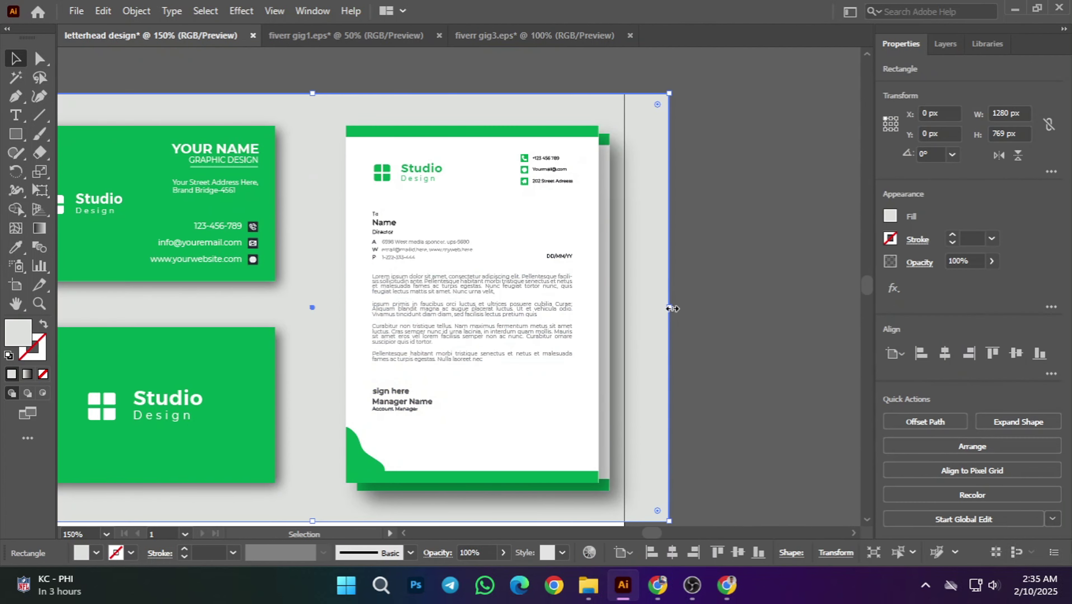
pyautogui.moveTo(671, 308); pyautogui.dragTo(626, 309)
# - Extend the grey background rectangle down to the artboard's bottom edge
pyautogui.scroll(-5, 573, 397)
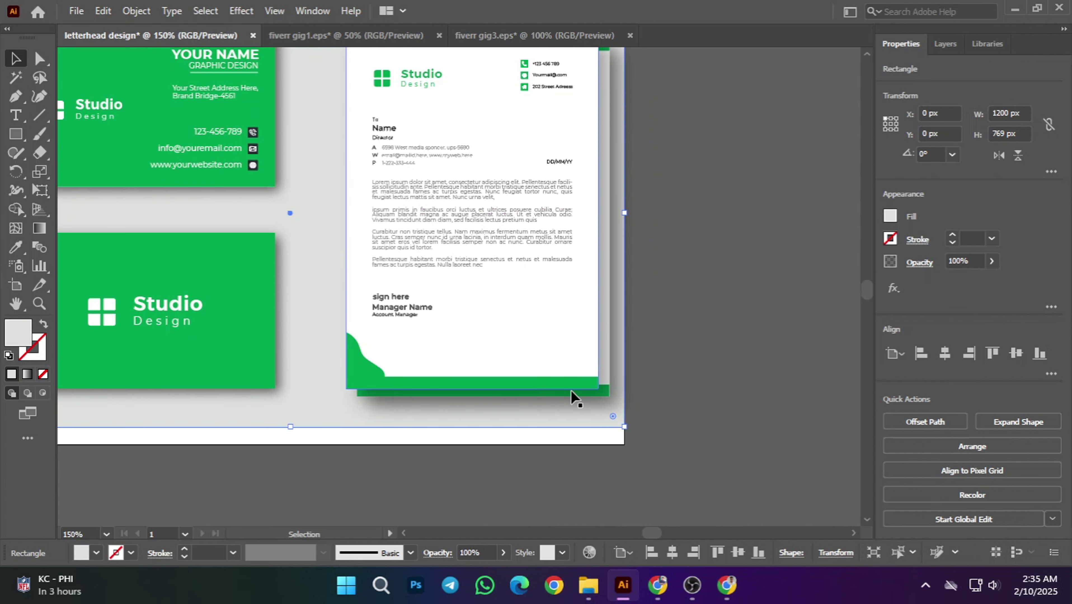
pyautogui.moveTo(291, 409); pyautogui.dragTo(297, 428)
pyautogui.click(364, 436)
pyautogui.moveTo(364, 436); pyautogui.dragTo(672, 384)
pyautogui.scroll(-7, 671, 384)
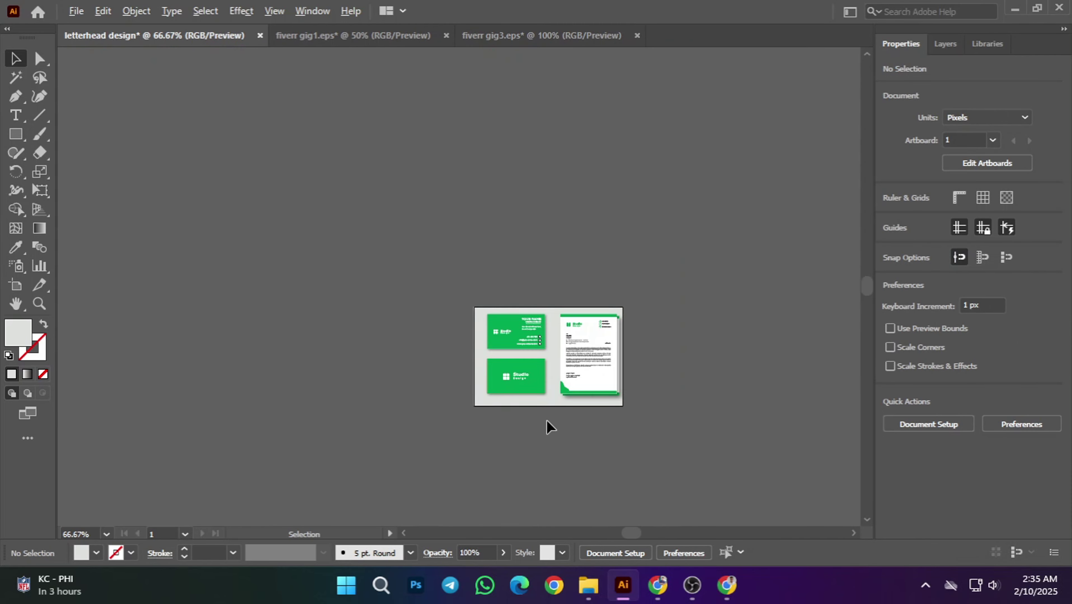
pyautogui.scroll(7, 610, 440)
pyautogui.scroll(-3, 579, 393)
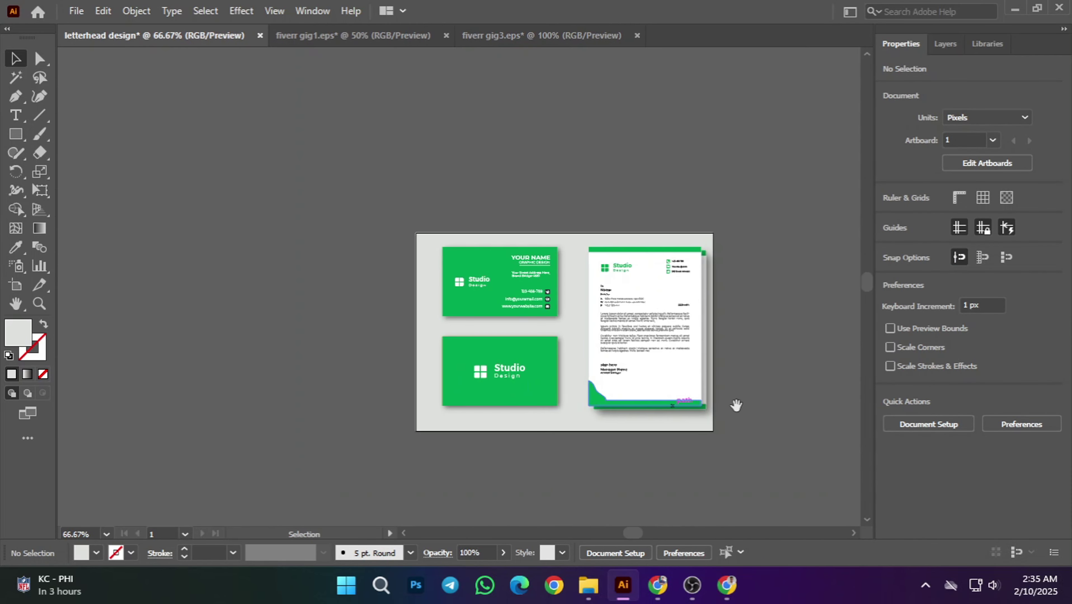
pyautogui.hscroll(2, 734, 405)
# - Lock the grey background, then nudge the business cards and letterhead together about 30 px left and 10 px down
pyautogui.click(357, 271)
pyautogui.hotkey('ctrl', 'shift', 'a')
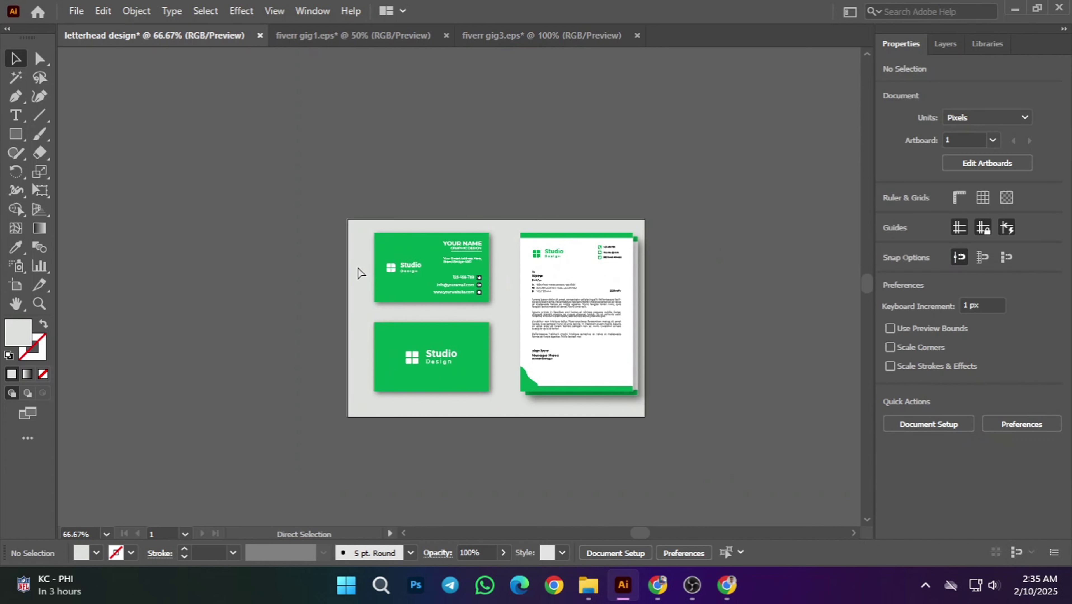
pyautogui.scroll(1, 414, 241)
pyautogui.moveTo(294, 227); pyautogui.dragTo(675, 454)
pyautogui.press('Left')
pyautogui.press('Left')
pyautogui.press('Left')
pyautogui.press('Left')
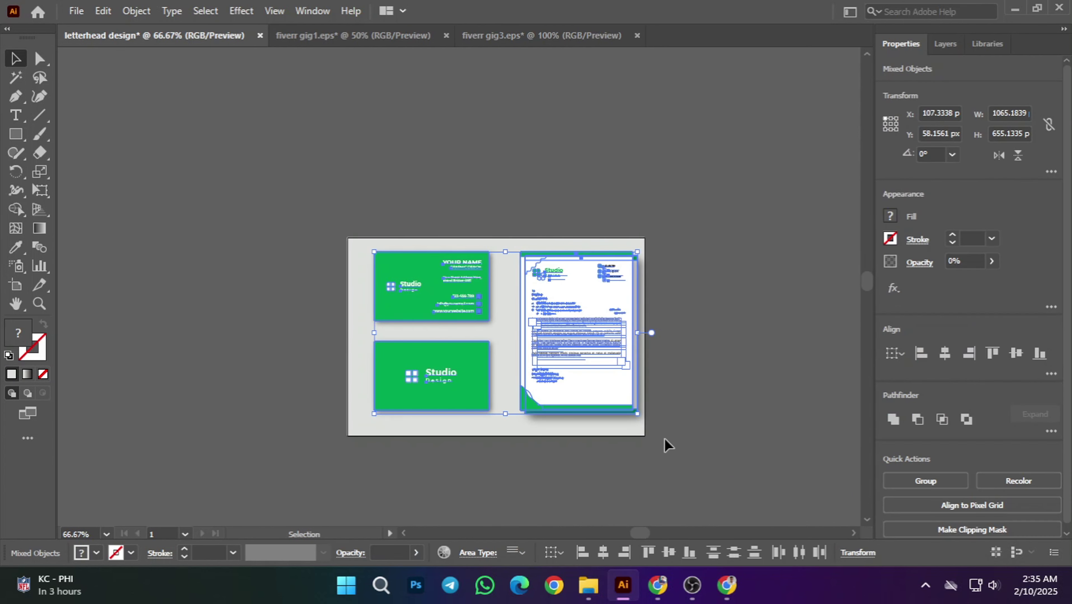
pyautogui.press('Left')
pyautogui.press('Left')
pyautogui.press('Left')
pyautogui.press('Left')
pyautogui.press('Left')
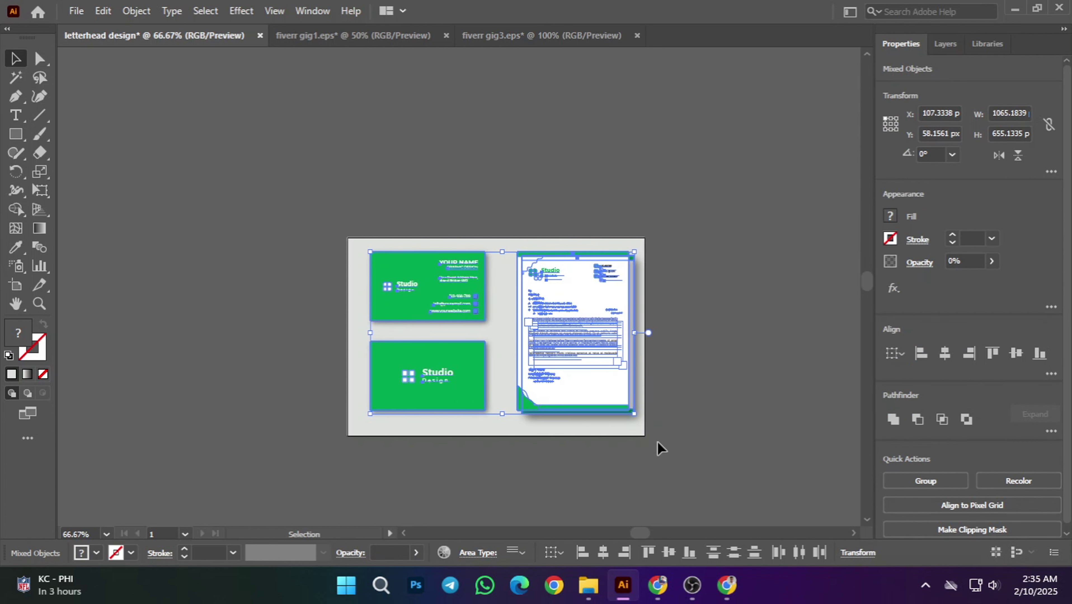
pyautogui.press('Left')
pyautogui.press('Left')
pyautogui.press('Left')
pyautogui.press('Left')
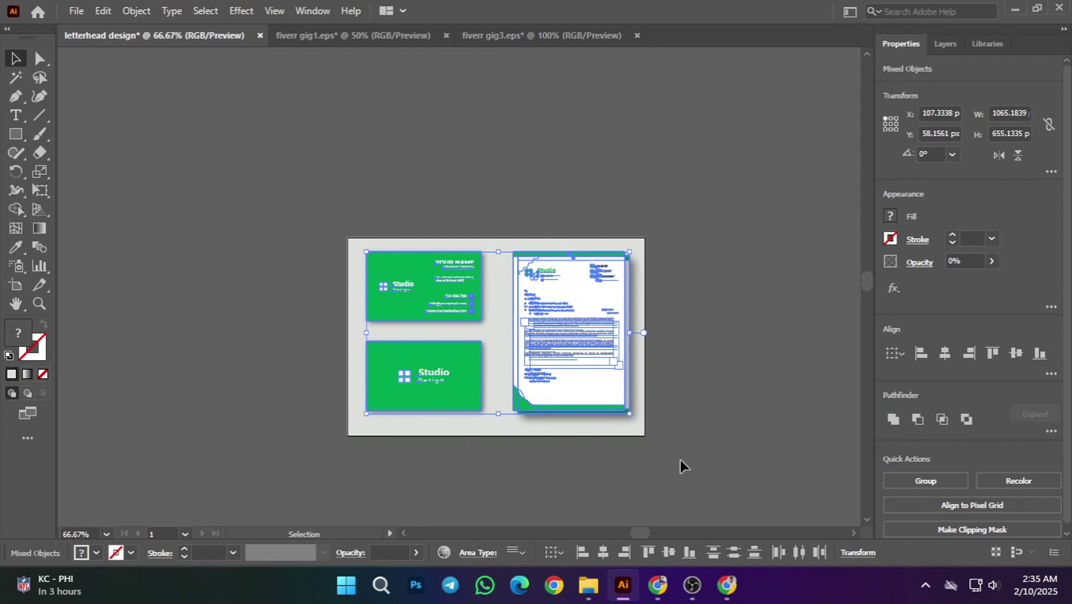
pyautogui.press('Down')
pyautogui.press('Down')
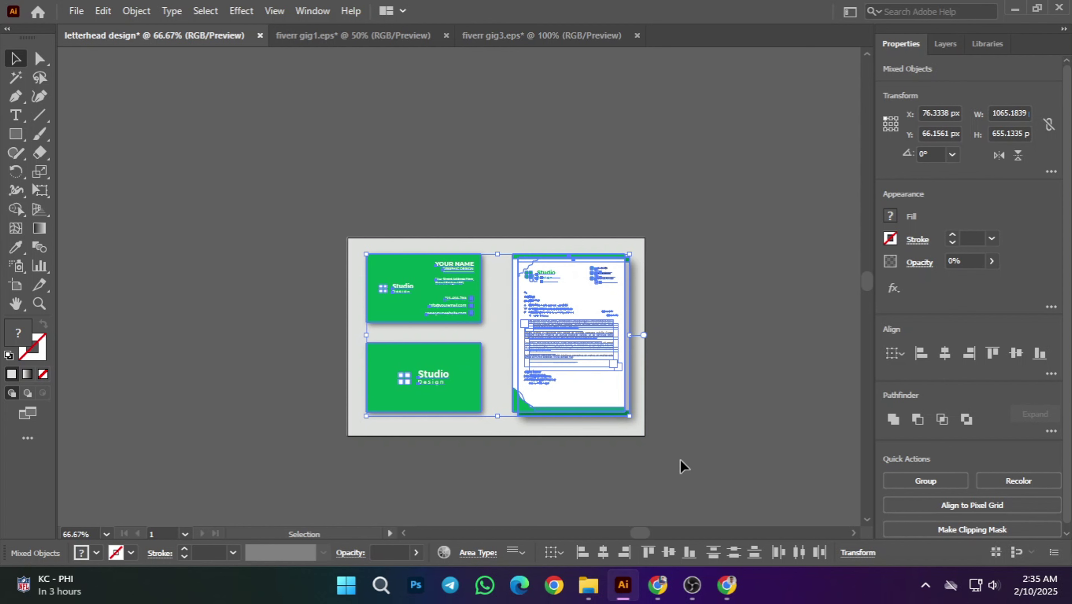
pyautogui.click(737, 505)
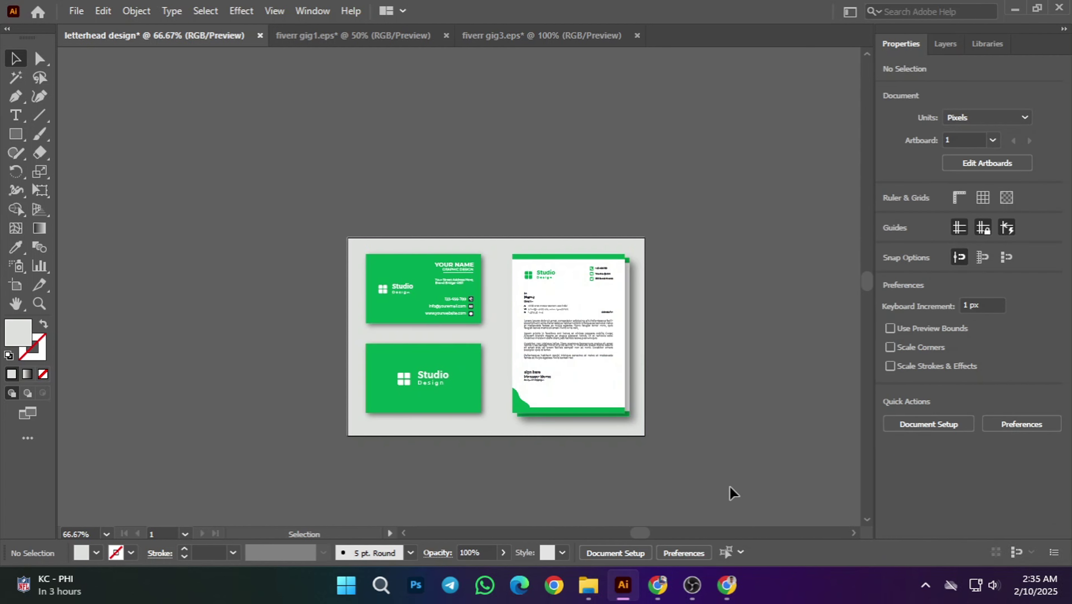
# - Export the artboard with Save for Web as a 1200 x 800 px maximum-quality JPEG named letterhead-design2 on the Desktop
pyautogui.hotkey('ctrl', 'alt', 'shift', 's')
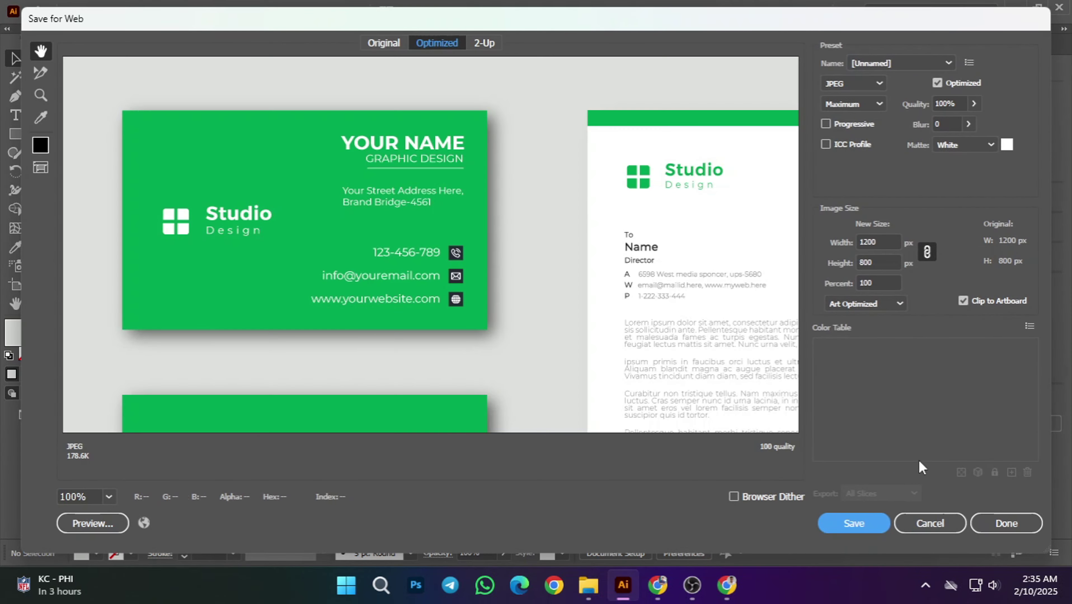
pyautogui.click(864, 527)
pyautogui.click(233, 293)
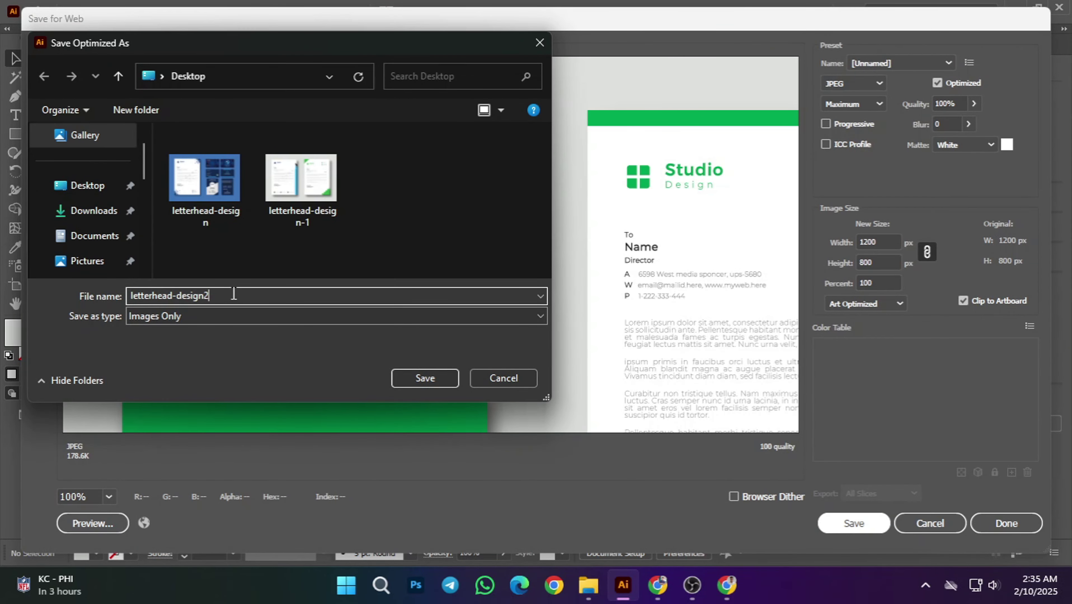
pyautogui.write('2')
pyautogui.press('Return')
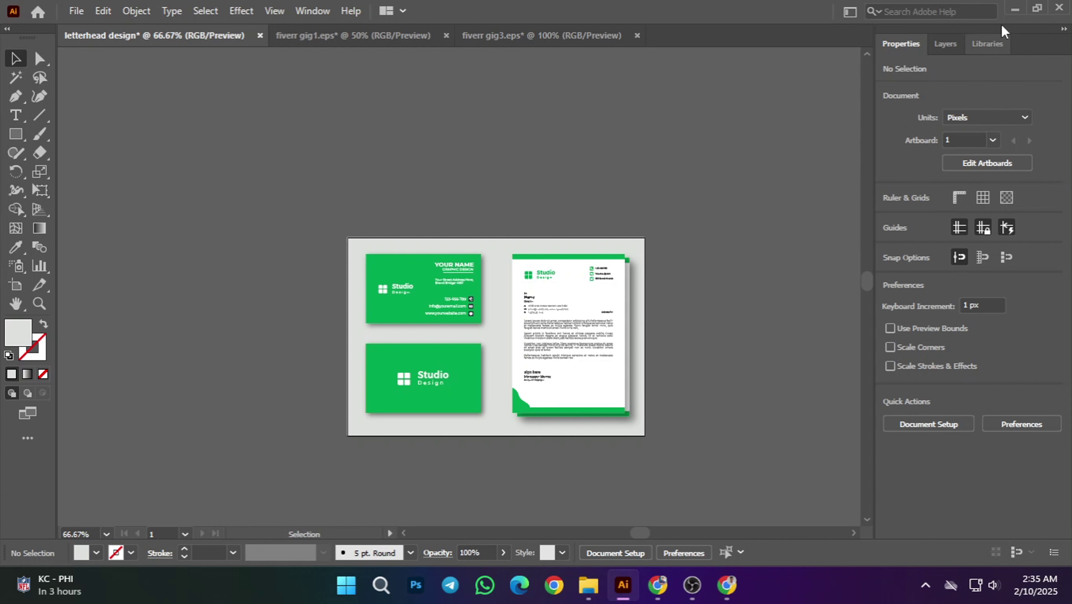
# - Minimize Illustrator, switch to Chrome and open the PeoplePerHour seller dashboard from the bookmarks
pyautogui.click(1015, 8)
pyautogui.click(952, 7)
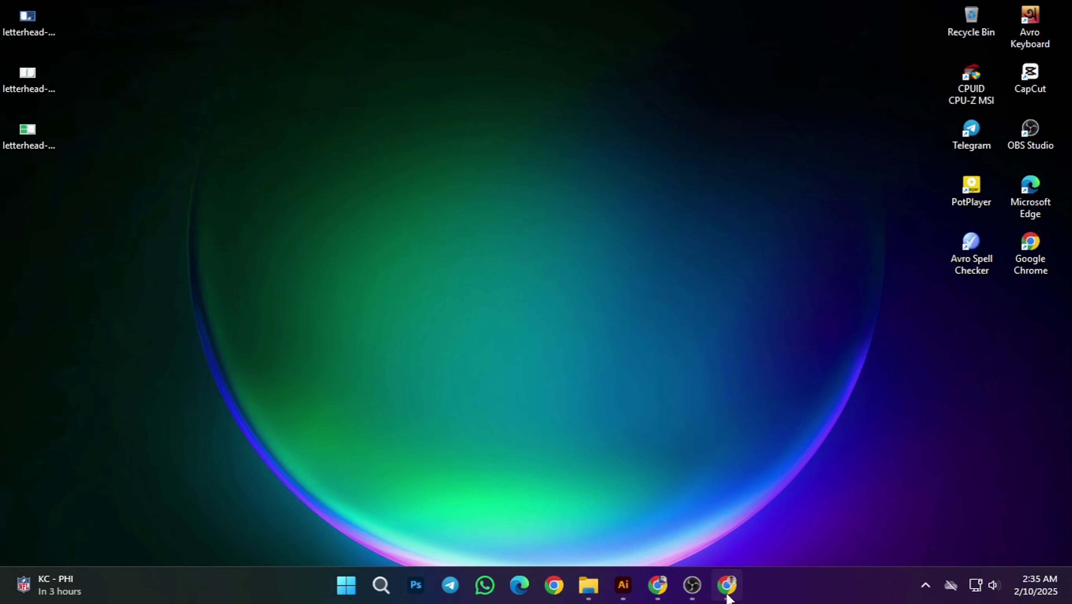
pyautogui.click(727, 585)
pyautogui.click(657, 585)
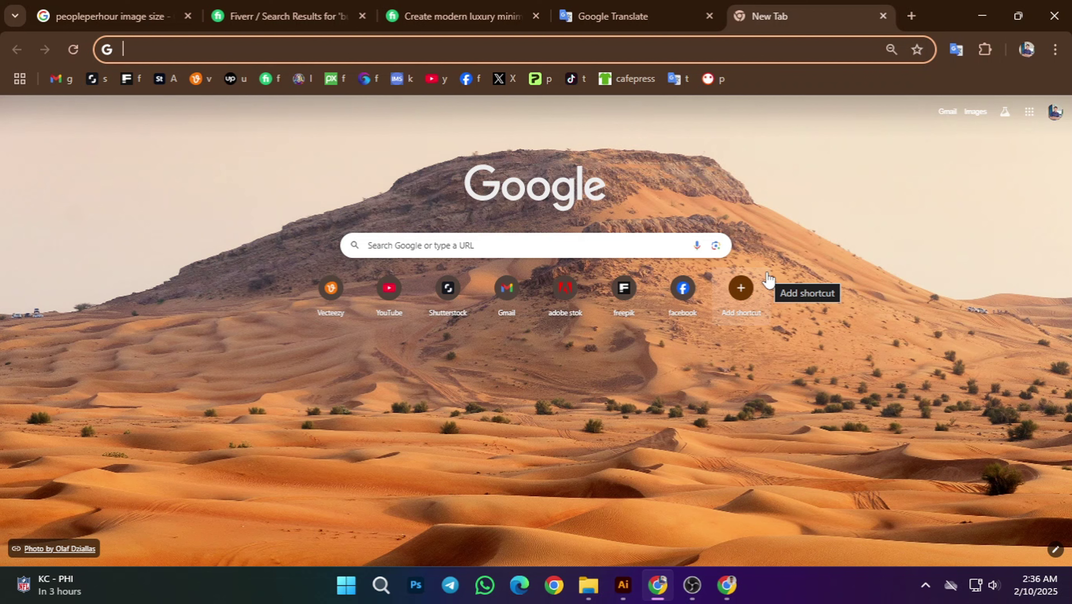
pyautogui.click(709, 79)
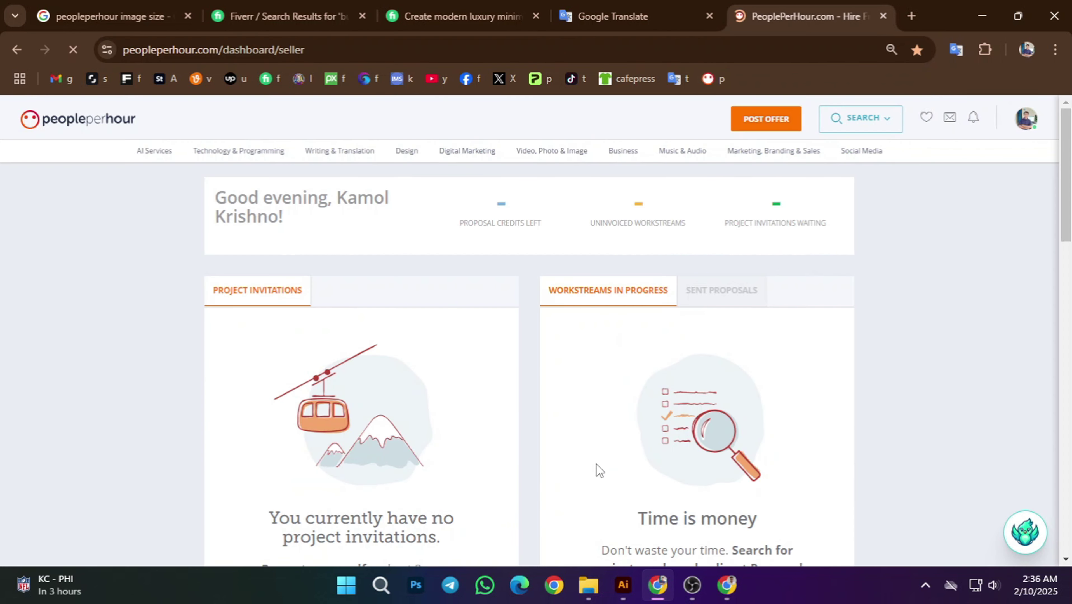
pyautogui.scroll(-3, 677, 364)
pyautogui.scroll(3, 649, 364)
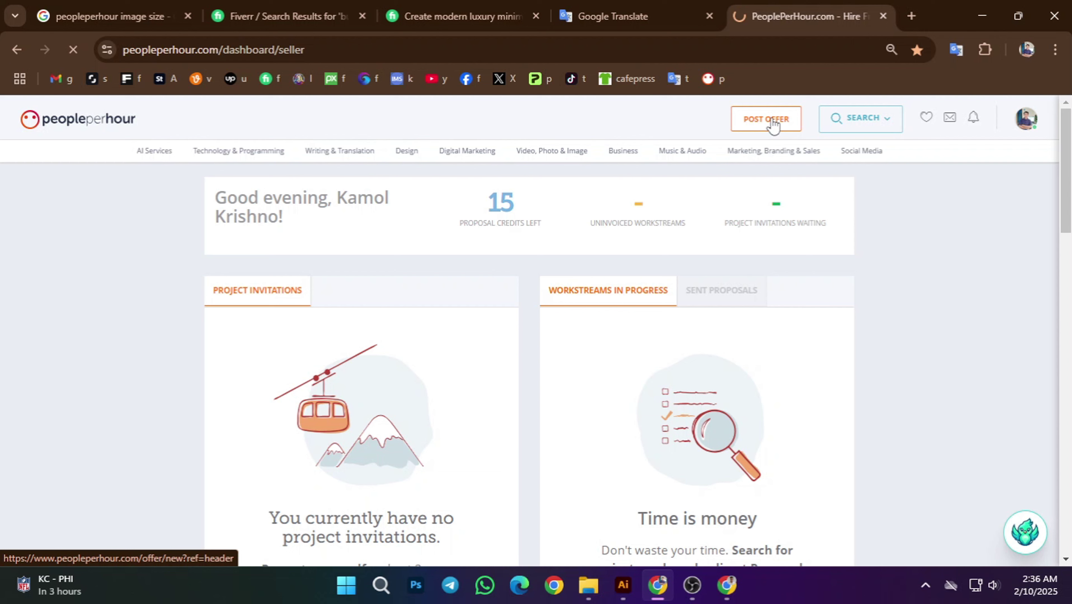
# - Open the form for posting a new offer, look through its fields and place the cursor in the offer title
pyautogui.click(772, 125)
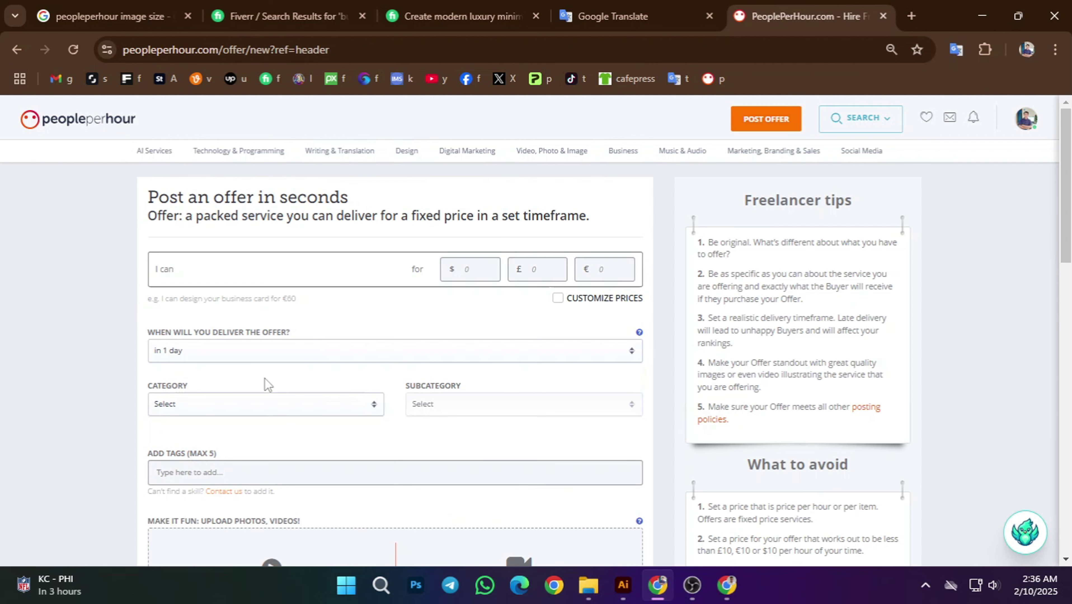
pyautogui.scroll(-5, 358, 444)
pyautogui.scroll(5, 362, 447)
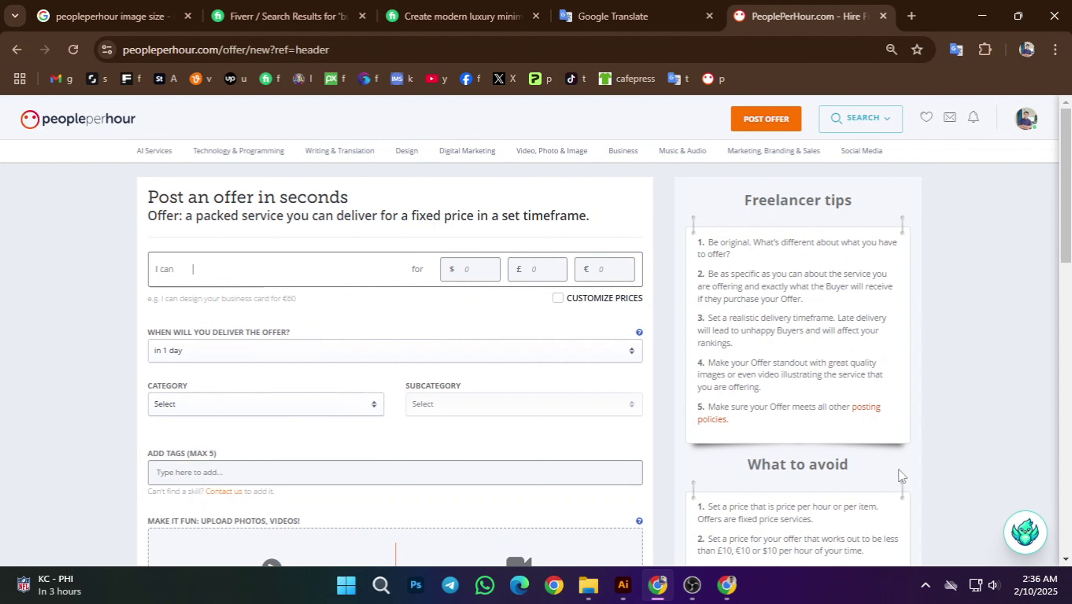
pyautogui.click(259, 276)
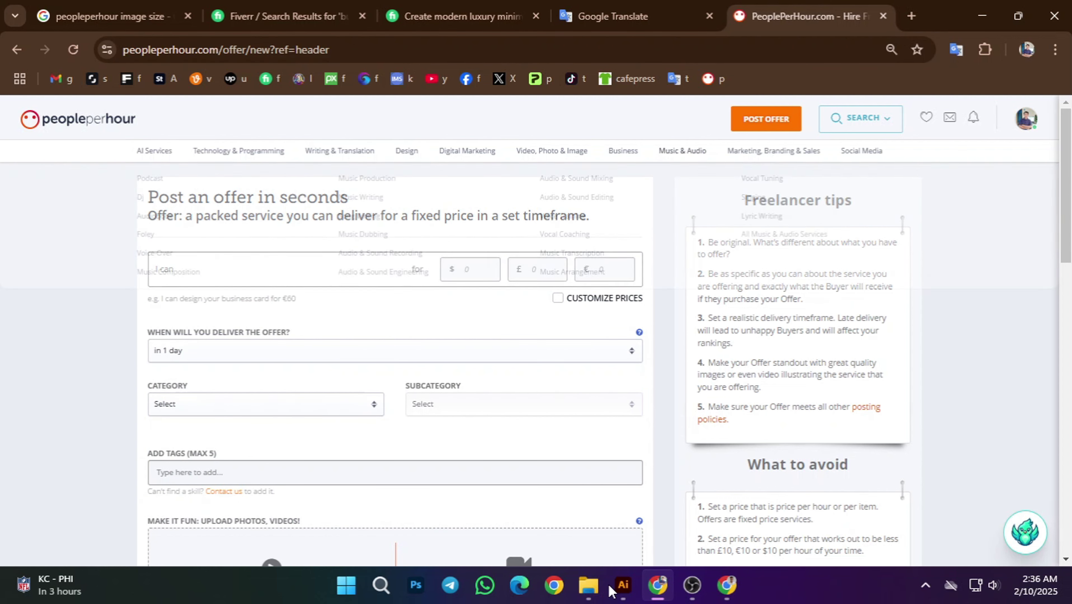
# - Switch to File Explorer, go to the About this gig folder inside Fiver Gig All and open its text file
pyautogui.click(589, 585)
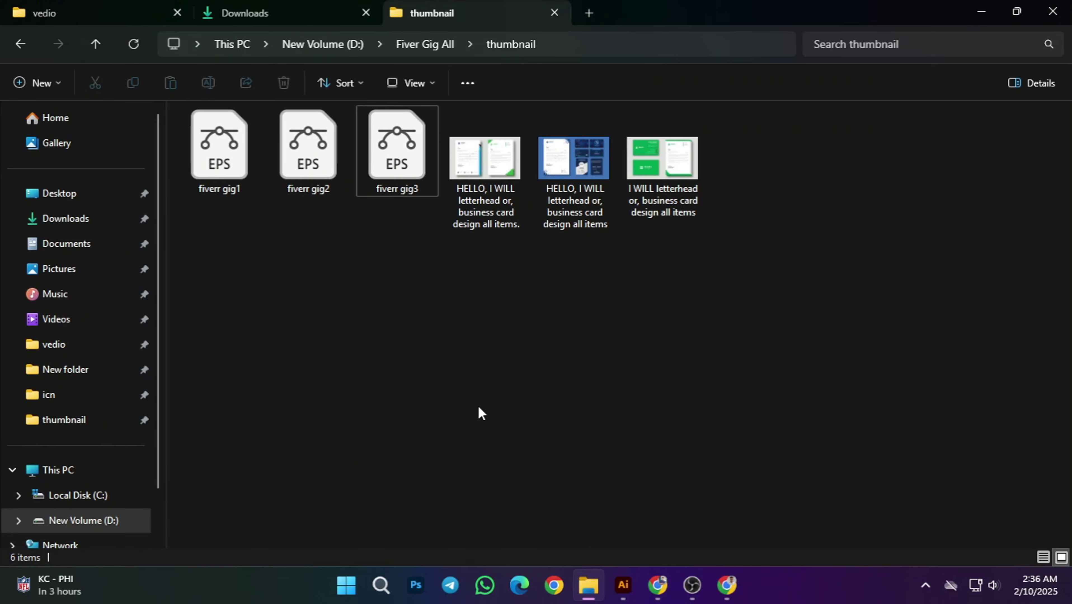
pyautogui.click(21, 44)
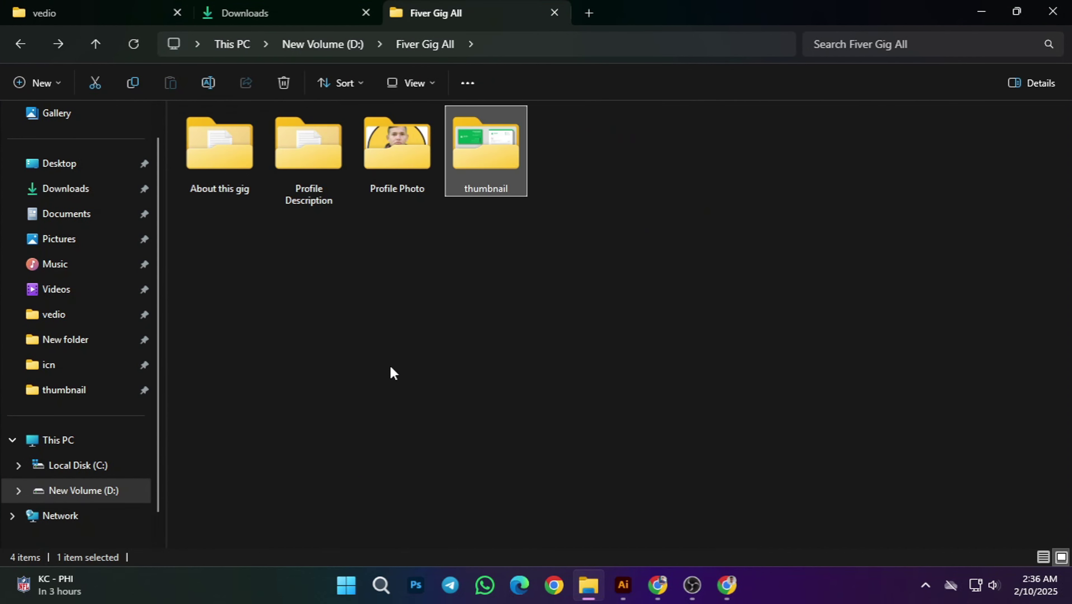
pyautogui.doubleClick(224, 169)
pyautogui.click(242, 137)
pyautogui.doubleClick(242, 136)
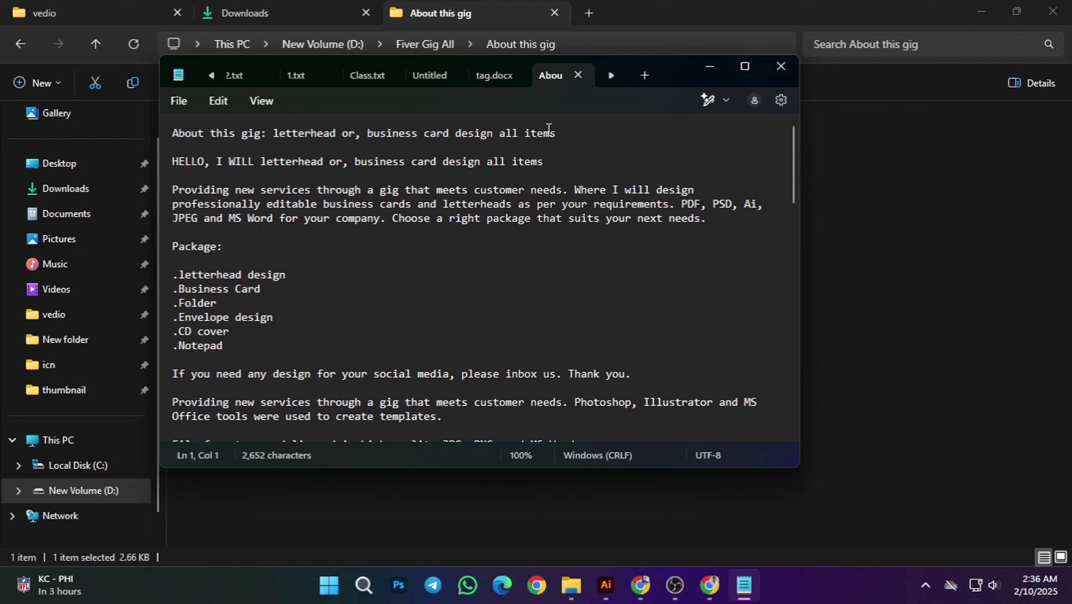
# - Copy "letterhead or, business card design all items" from the text file's first line into the PeoplePerHour offer title in Chrome
pyautogui.moveTo(564, 132); pyautogui.dragTo(274, 137)
pyautogui.hotkey('ctrl', 'c')
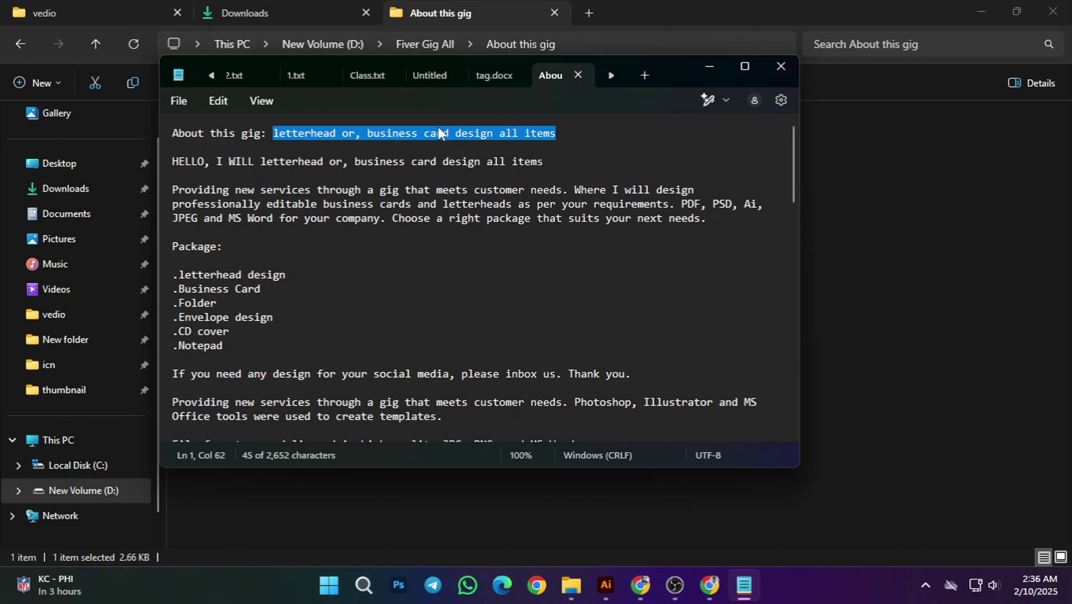
pyautogui.click(640, 585)
pyautogui.hotkey('ctrl', 'v')
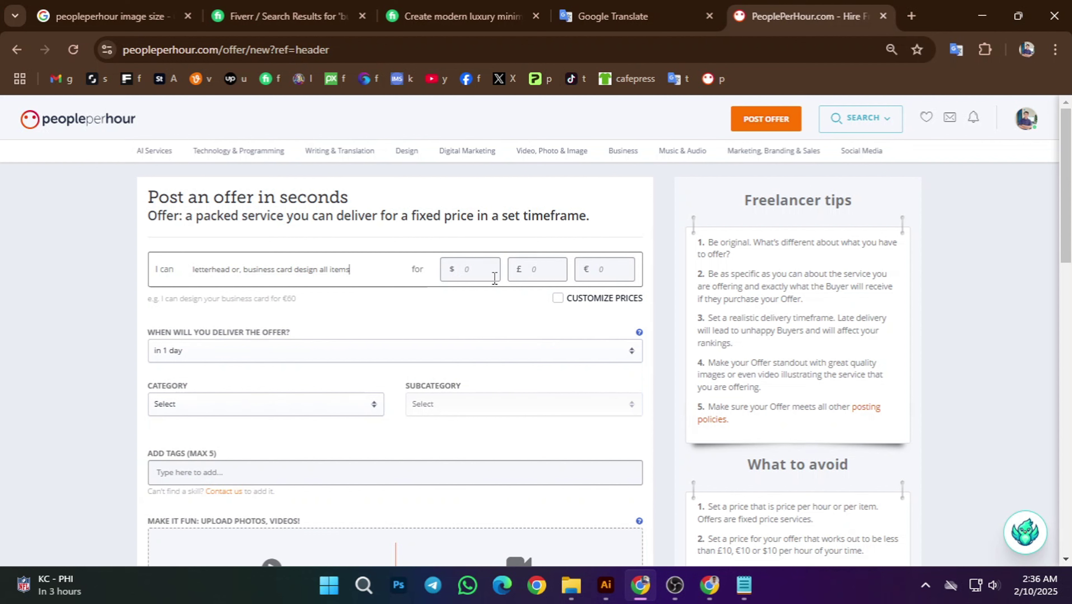
# - Set the offer price to $15 and the delivery time to 3 days
pyautogui.click(485, 273)
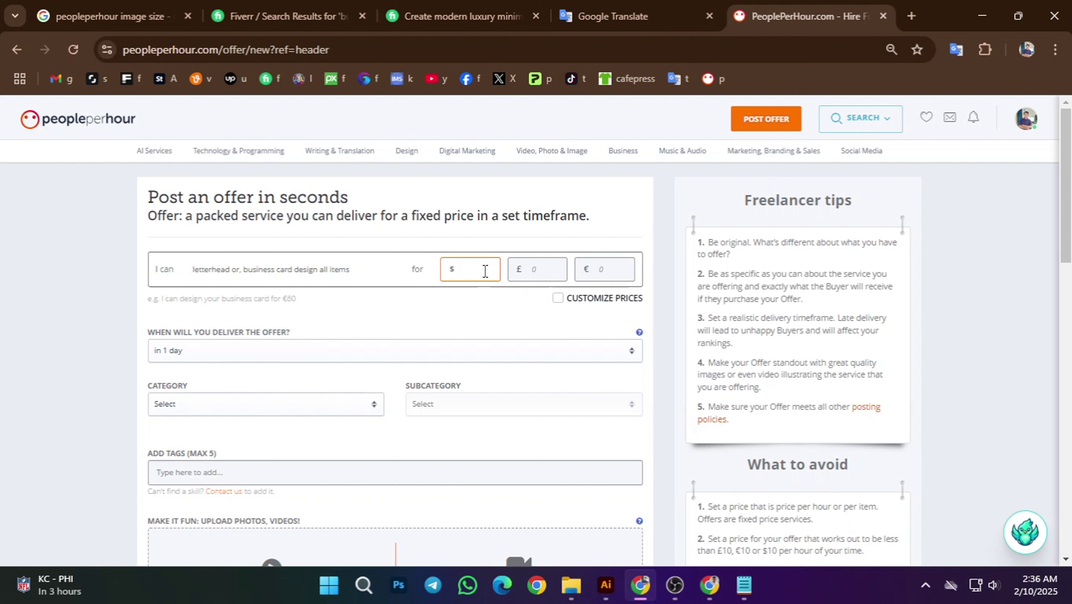
pyautogui.write('15')
pyautogui.click(215, 354)
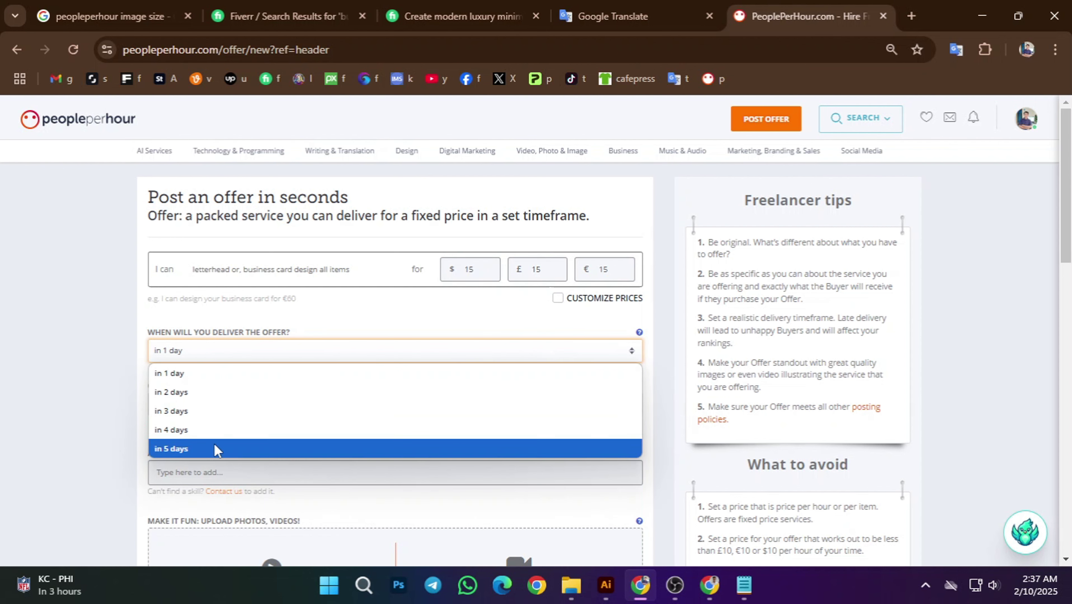
pyautogui.click(187, 411)
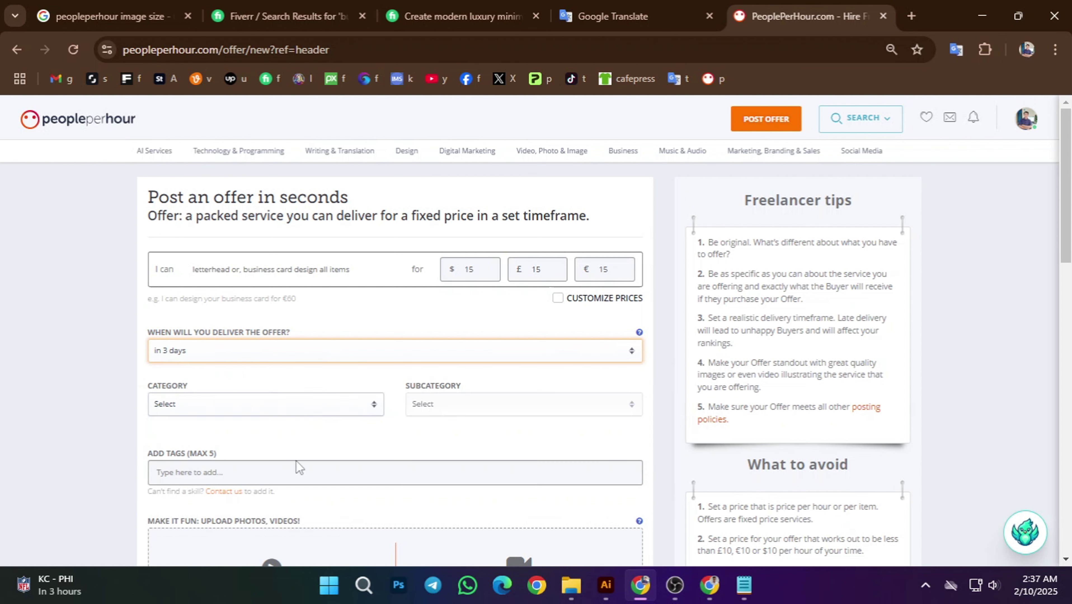
# - Set the offer's category to Design and its subcategory to Logo Design
pyautogui.click(325, 419)
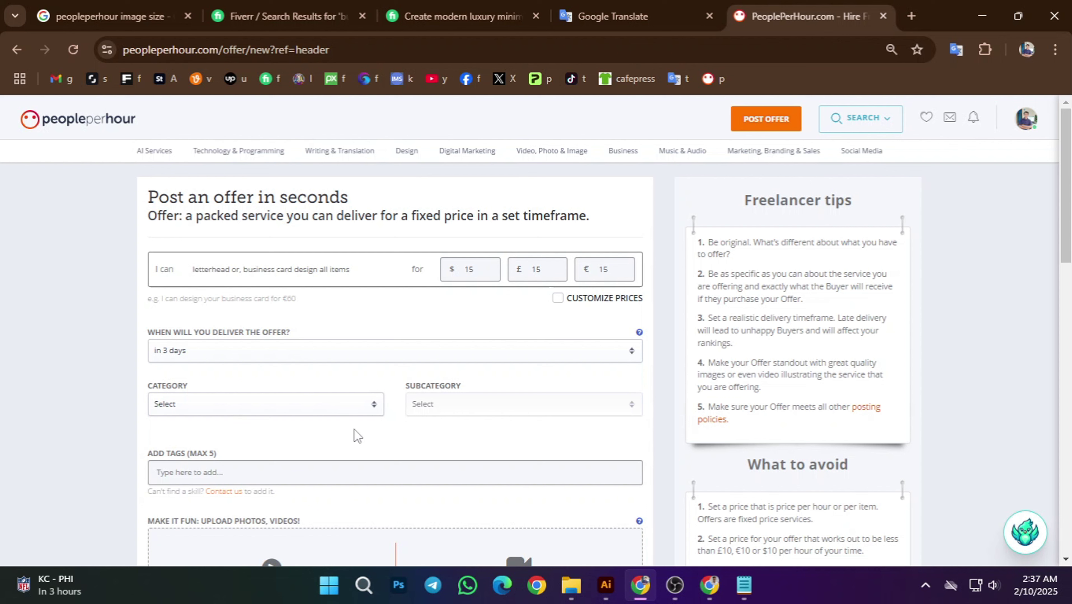
pyautogui.click(370, 408)
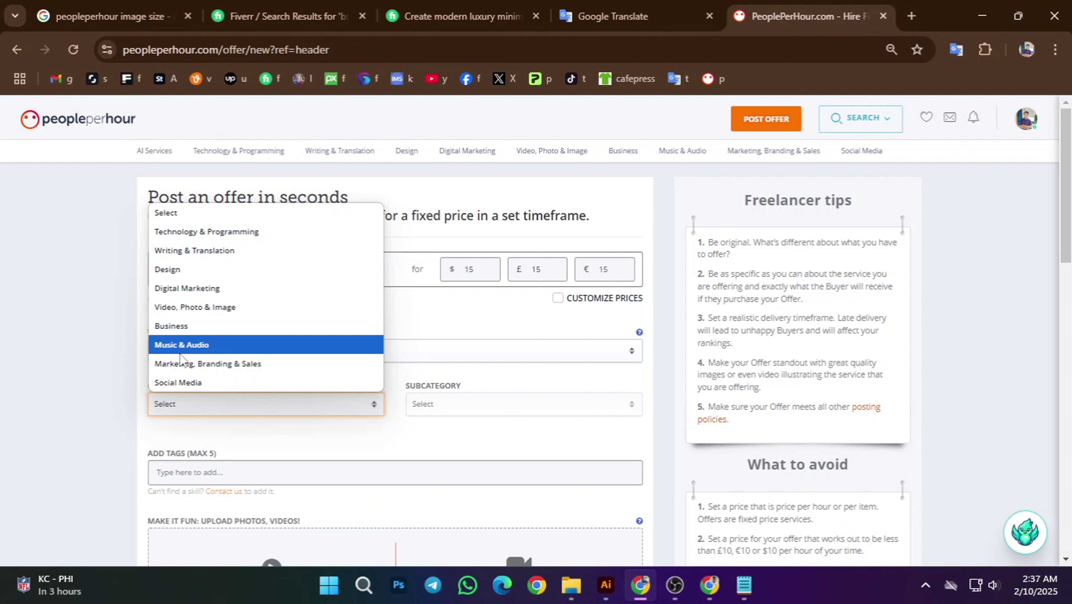
pyautogui.click(186, 274)
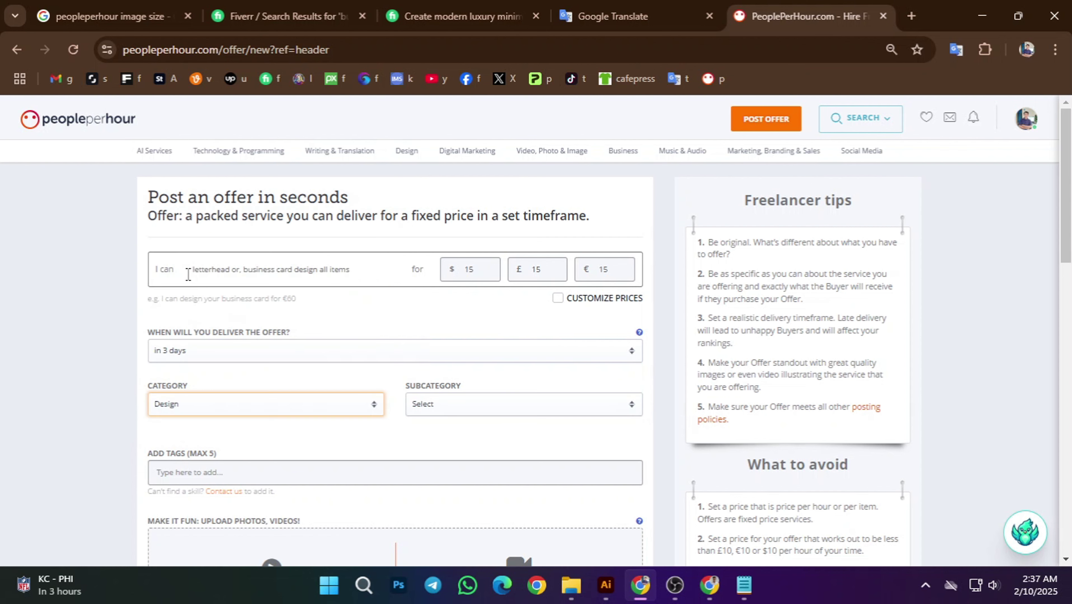
pyautogui.click(495, 404)
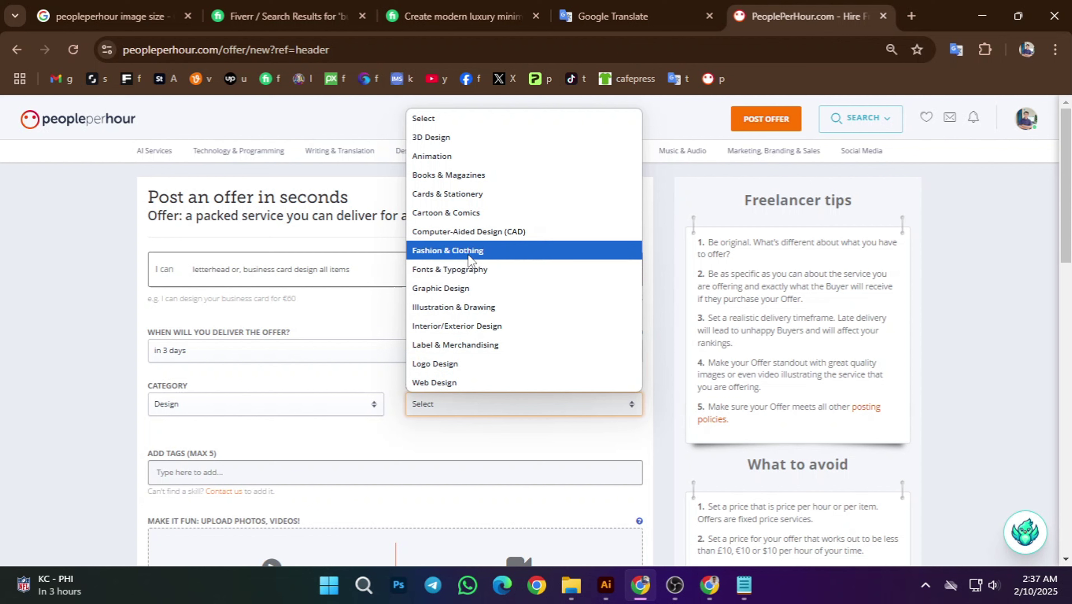
pyautogui.click(465, 366)
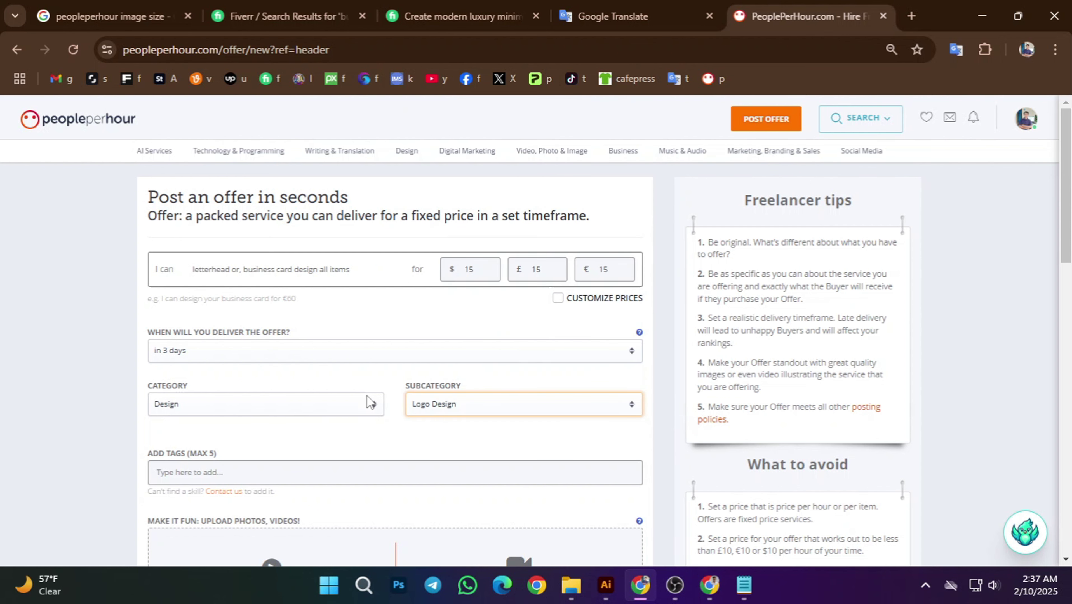
pyautogui.click(506, 404)
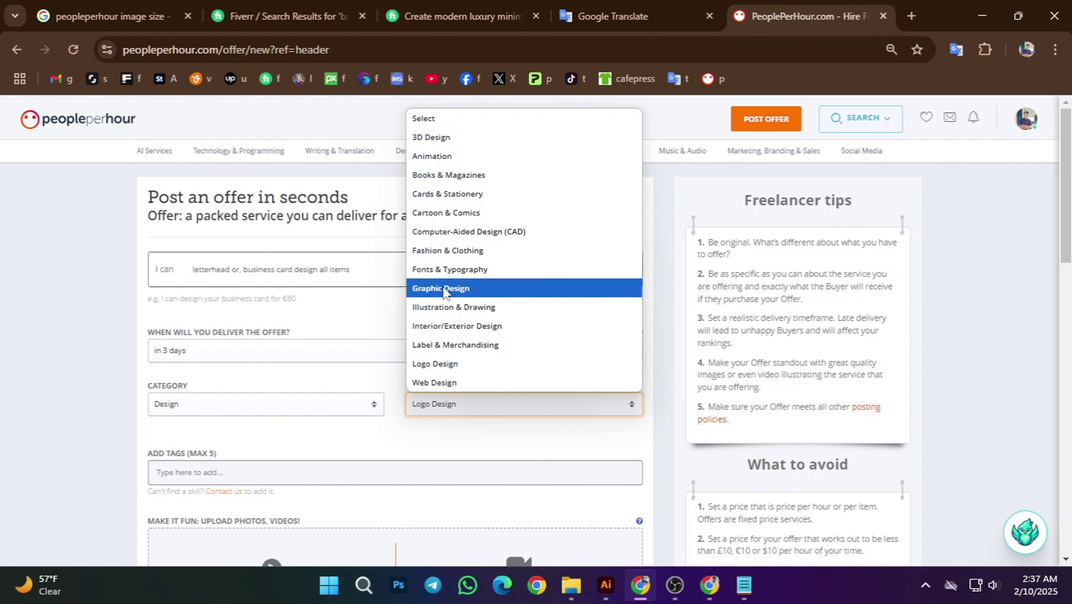
pyautogui.click(470, 371)
pyautogui.scroll(-3, 182, 386)
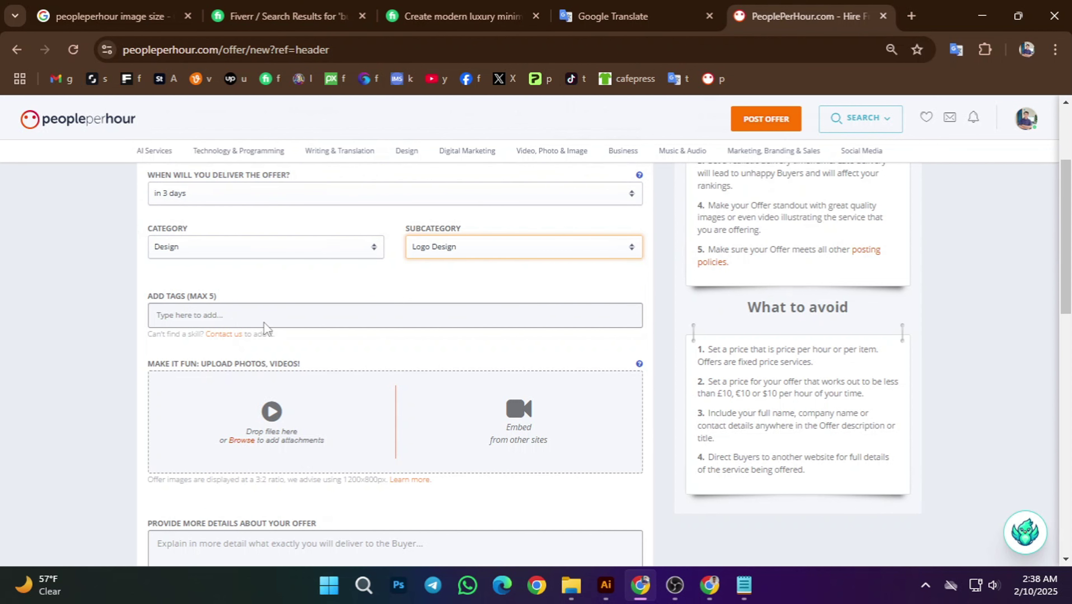
pyautogui.click(255, 315)
pyautogui.click(259, 287)
pyautogui.click(257, 317)
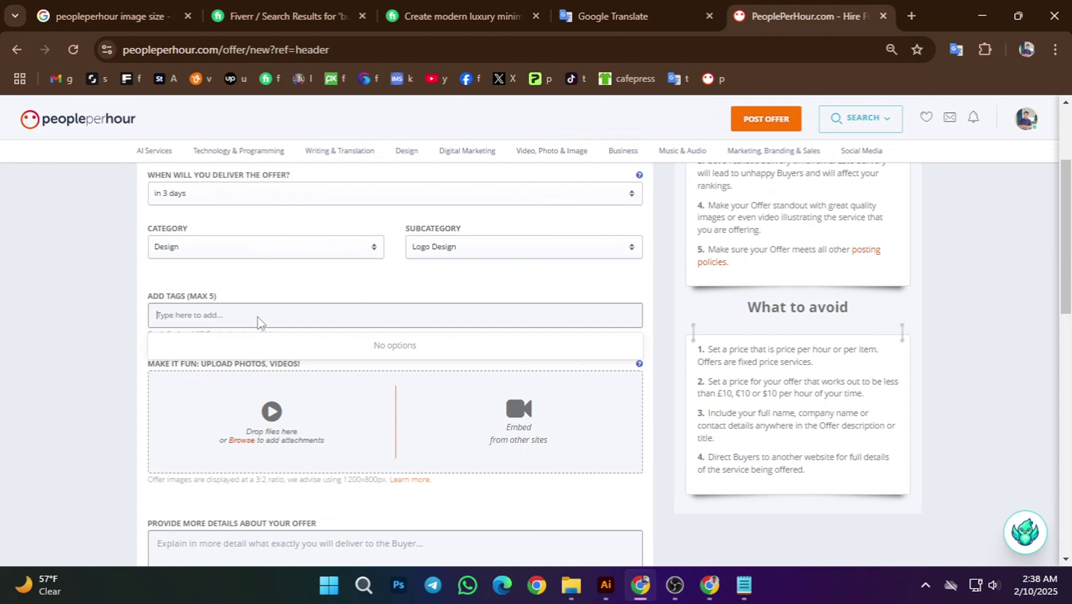
pyautogui.click(253, 305)
pyautogui.click(247, 313)
pyautogui.click(251, 295)
pyautogui.click(246, 313)
pyautogui.click(241, 284)
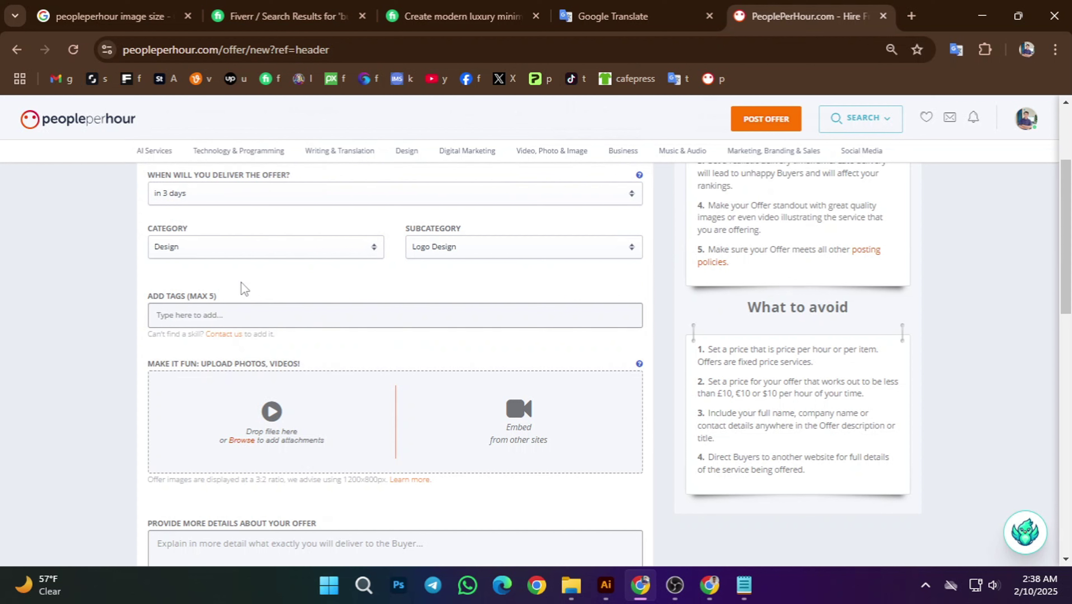
pyautogui.click(235, 315)
pyautogui.click(227, 323)
pyautogui.click(226, 323)
pyautogui.click(240, 285)
# - Switch to the open Fiverr gig page and search Fiverr for "letterhead design"
pyautogui.click(463, 16)
pyautogui.scroll(1, 366, 494)
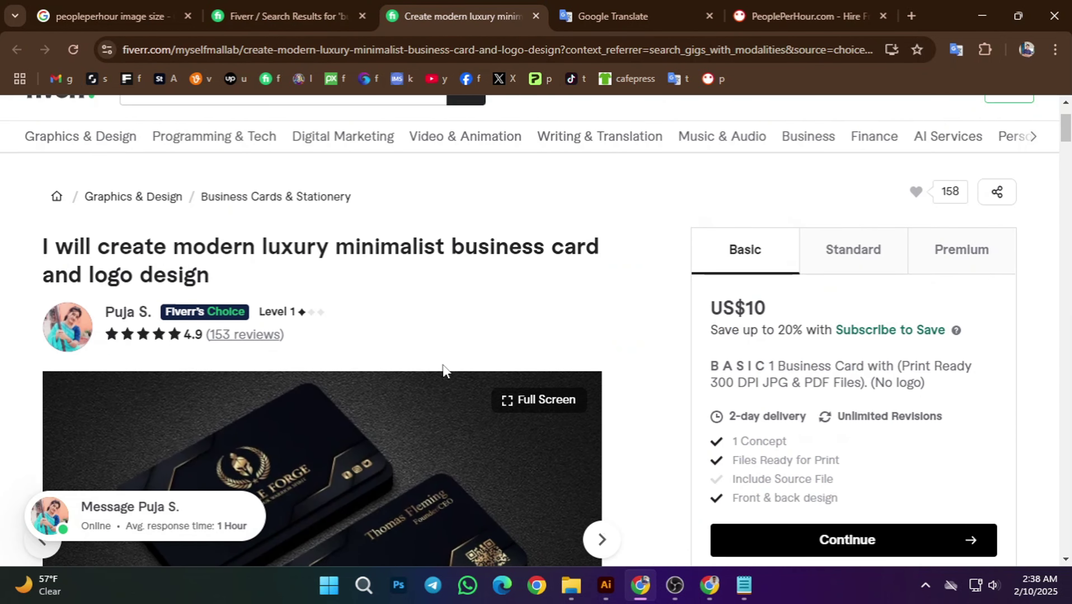
pyautogui.scroll(-10, 442, 372)
pyautogui.scroll(6, 400, 400)
pyautogui.scroll(5, 389, 396)
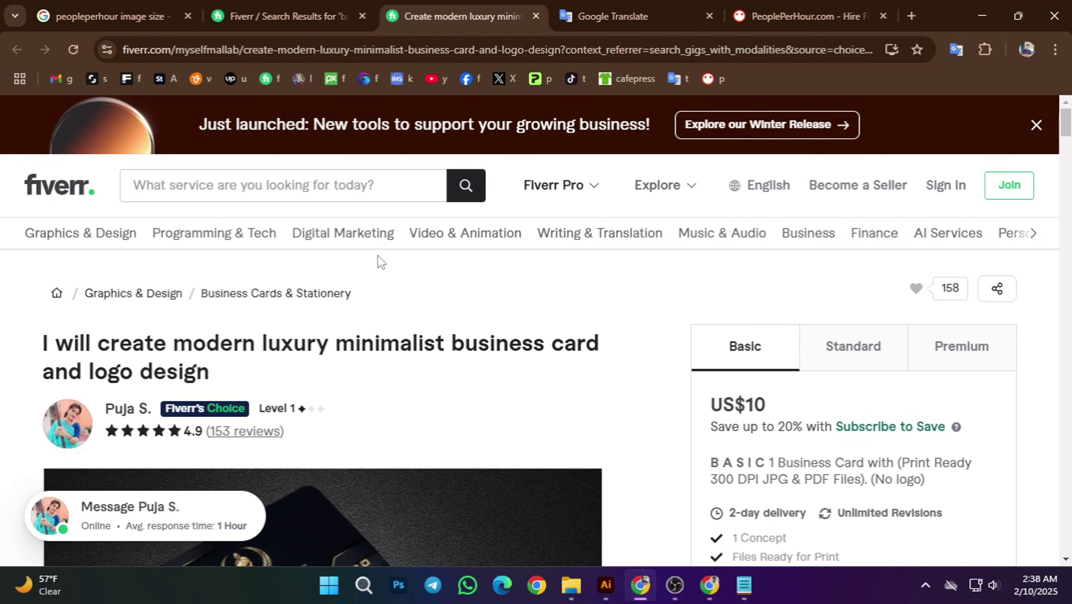
pyautogui.click(204, 191)
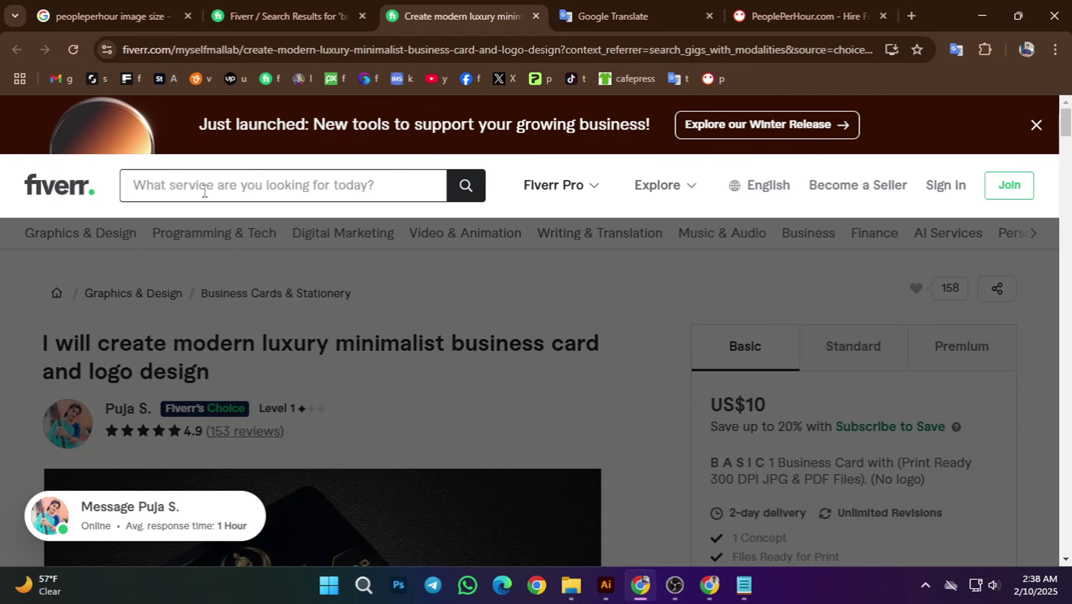
pyautogui.write('lel')
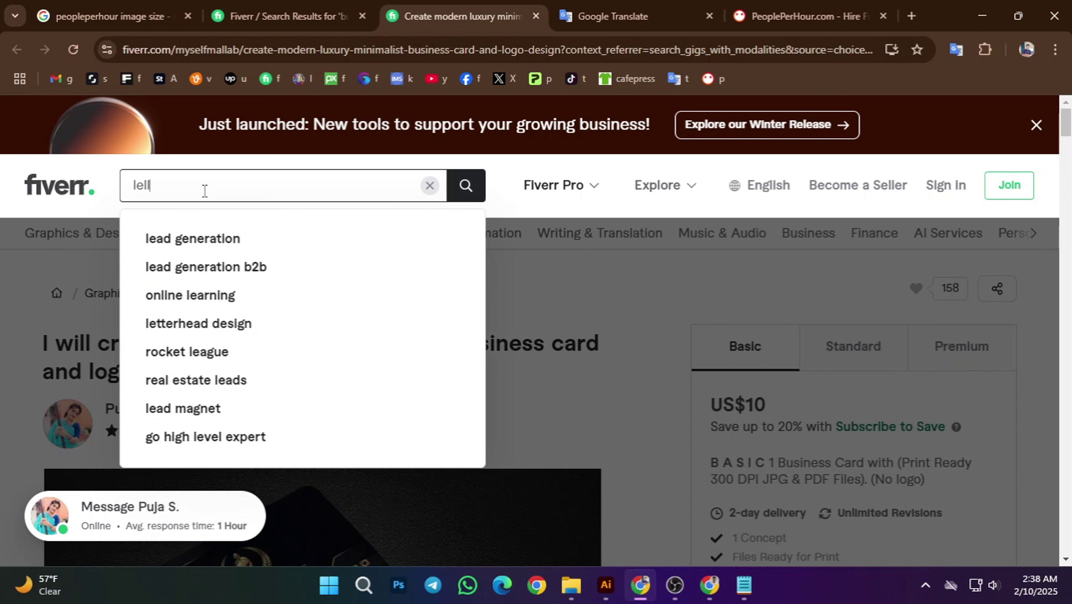
pyautogui.press('BackSpace')
pyautogui.press('BackSpace')
pyautogui.write('t')
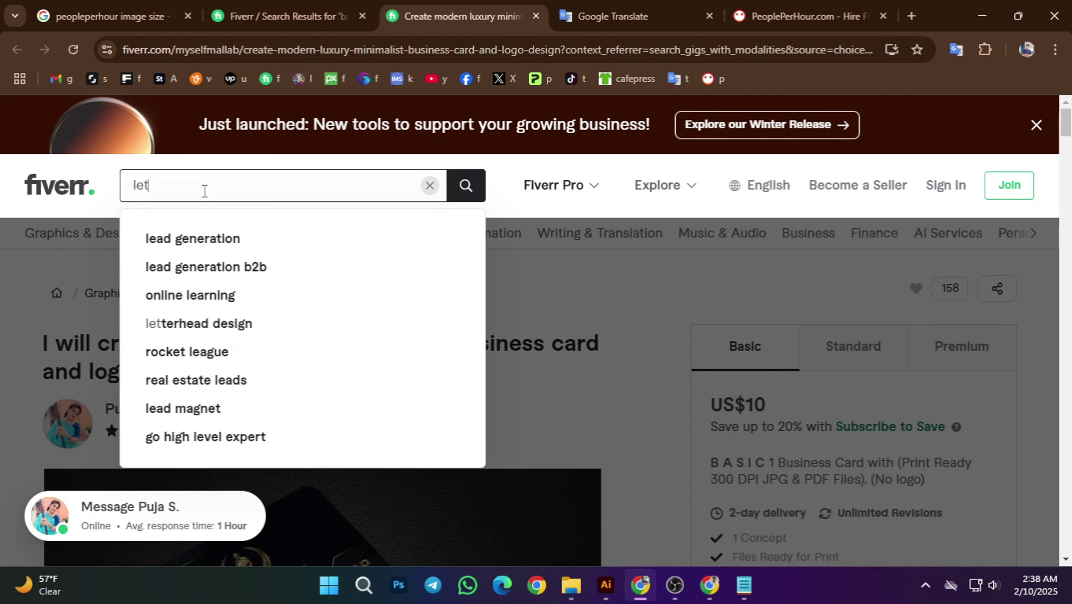
pyautogui.write('ter')
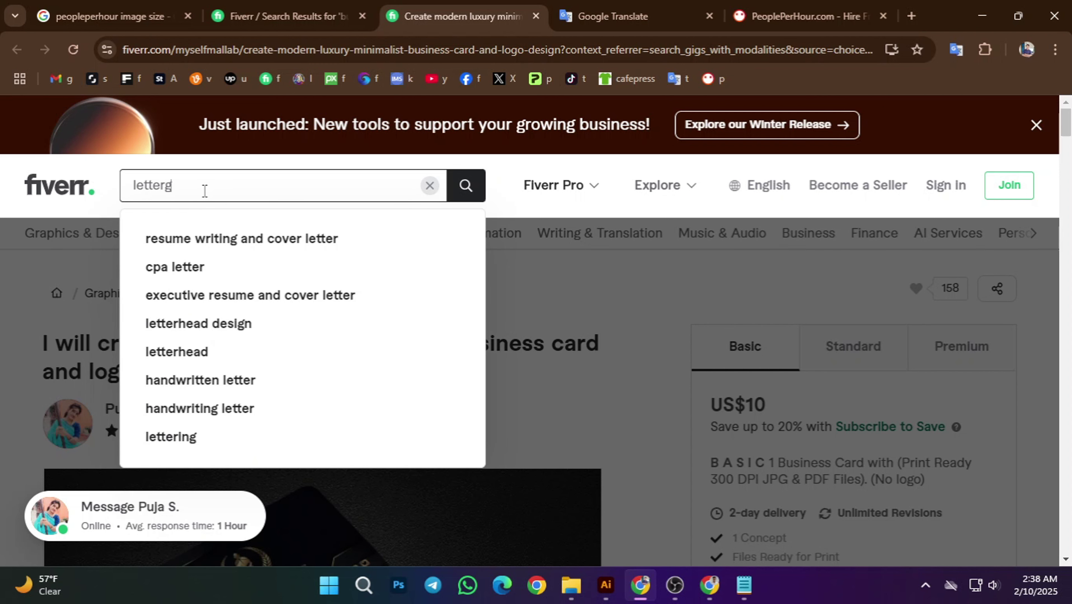
pyautogui.write('head ')
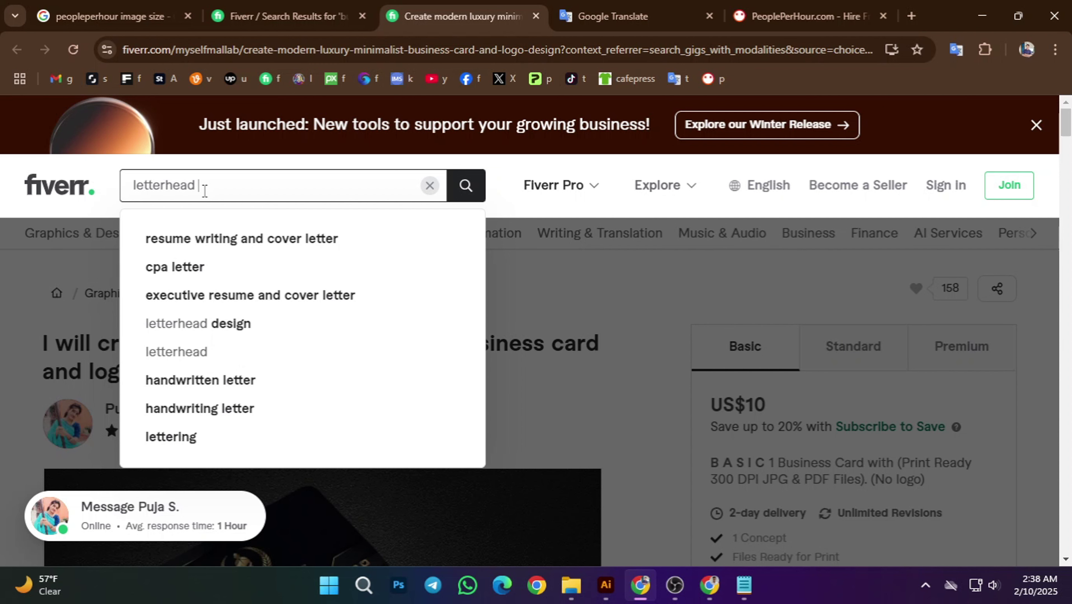
pyautogui.write('desi')
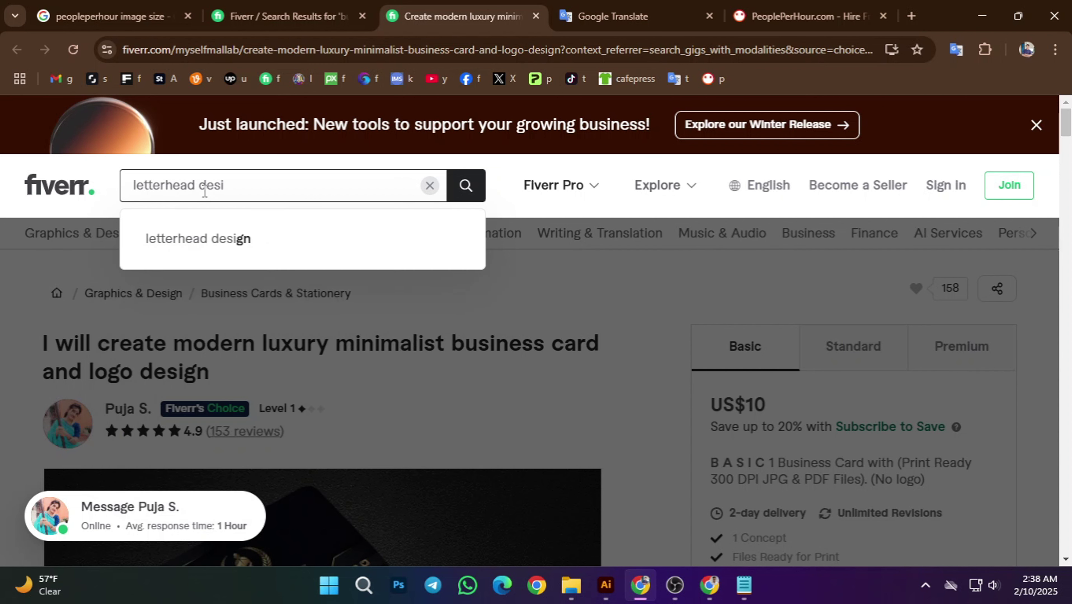
pyautogui.write('gn')
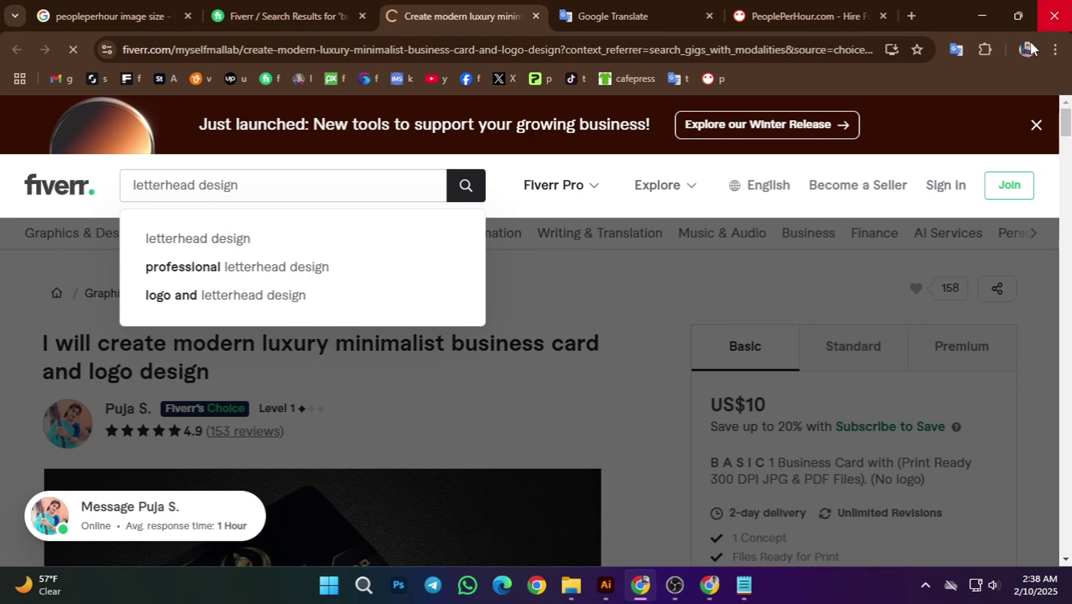
pyautogui.press('Return')
# - Browse the letterhead gigs and open "I will design letterhead in editable word format 4 hours" in a new tab
pyautogui.scroll(-6, 622, 295)
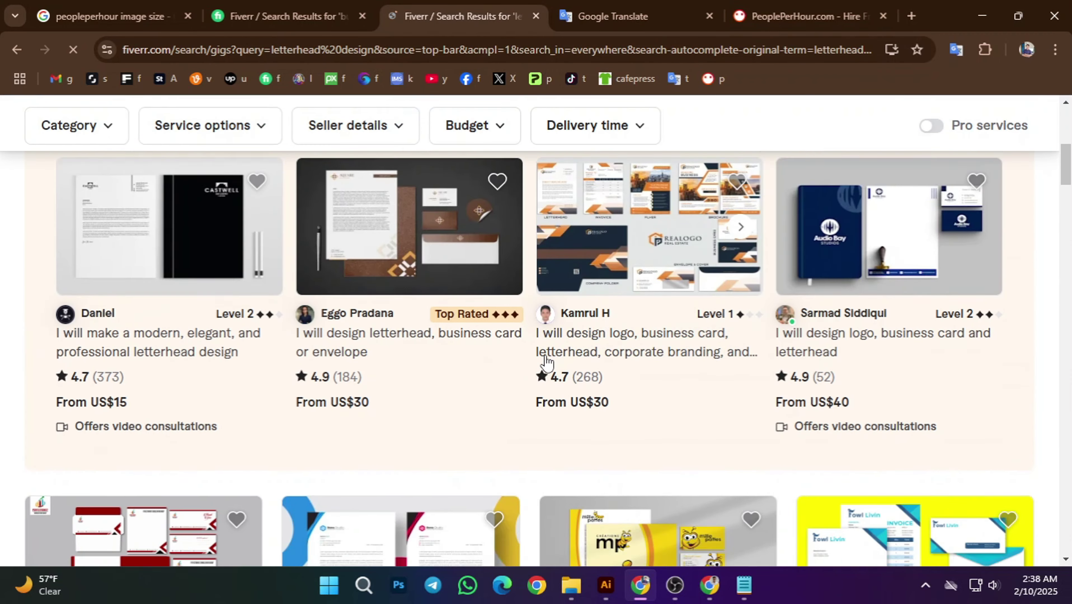
pyautogui.scroll(3, 415, 380)
pyautogui.scroll(-6, 339, 402)
pyautogui.scroll(5, 242, 445)
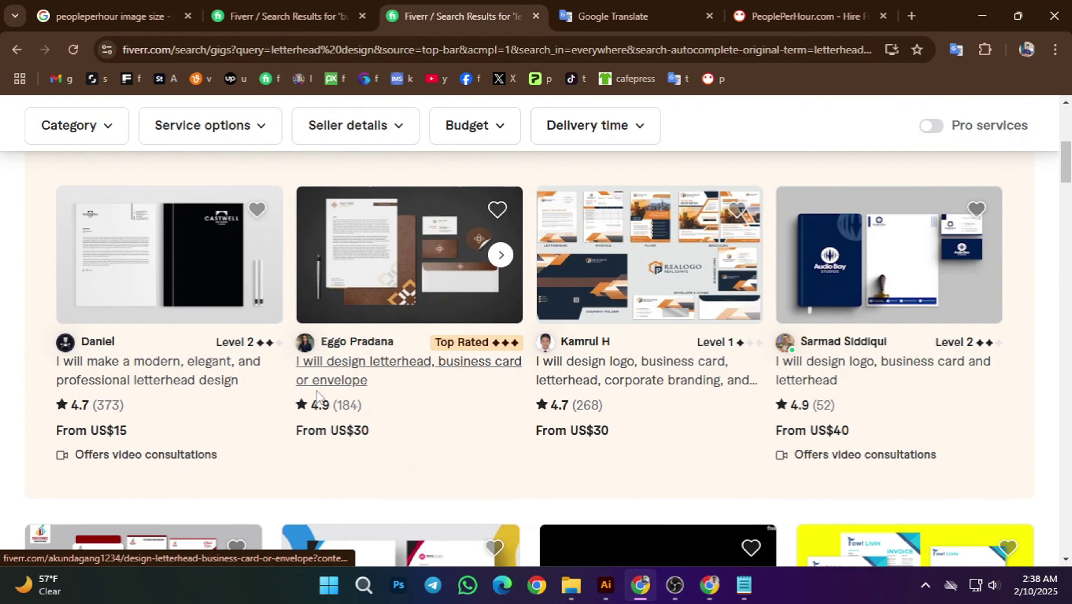
pyautogui.scroll(-5, 469, 482)
pyautogui.scroll(-5, 470, 482)
pyautogui.scroll(5, 310, 432)
pyautogui.scroll(-5, 364, 427)
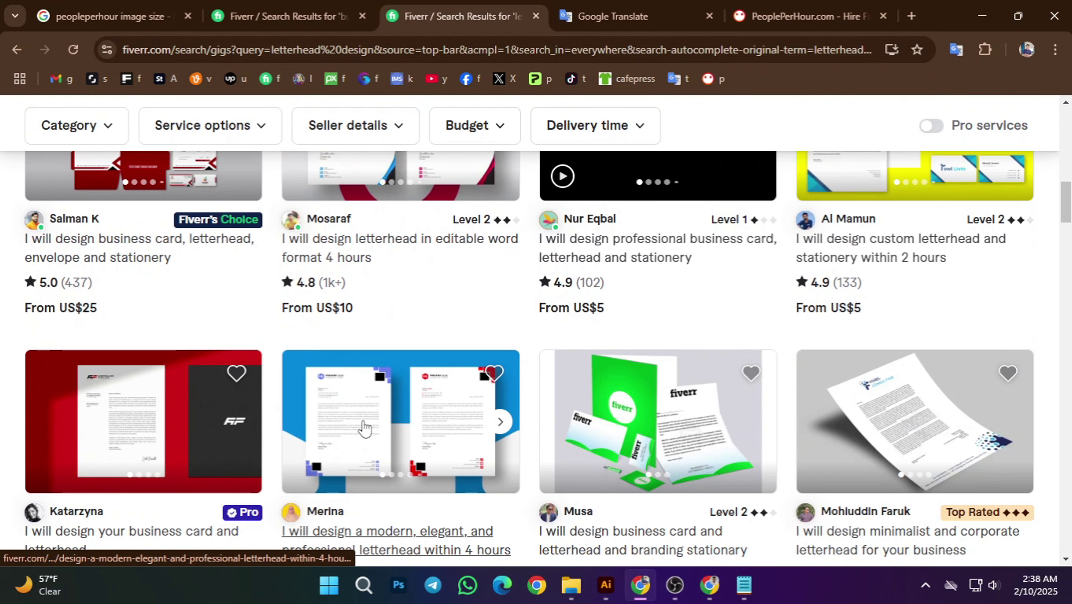
pyautogui.scroll(5, 379, 440)
pyautogui.rightClick(368, 421)
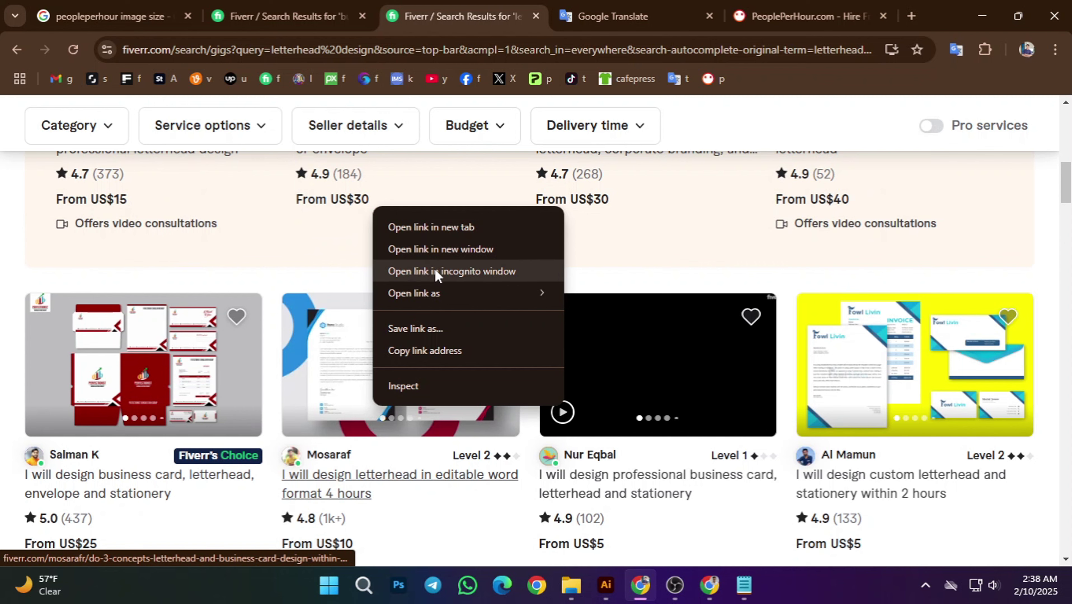
pyautogui.click(426, 229)
pyautogui.click(524, 16)
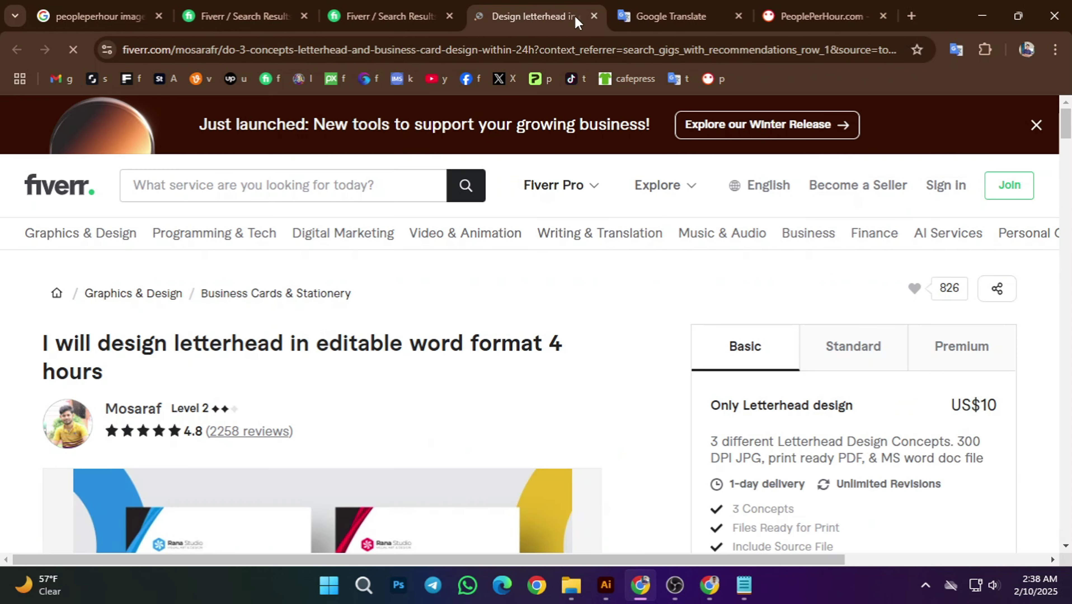
# - Look through the letterhead gig's description, seller profile, packages, FAQ and reviews down to its related tags
pyautogui.scroll(-15, 411, 389)
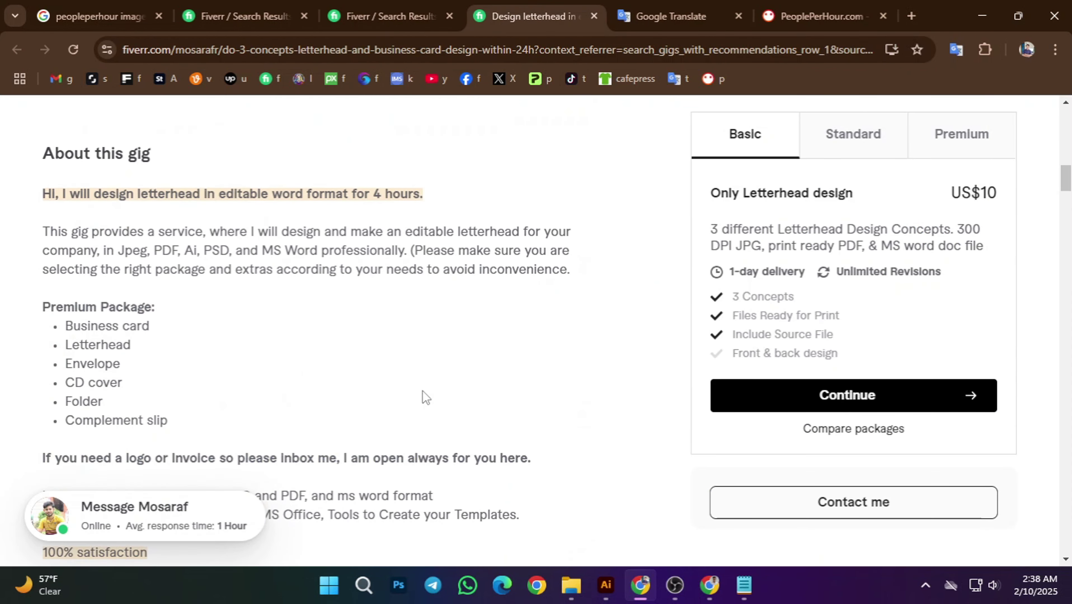
pyautogui.scroll(2, 412, 396)
pyautogui.scroll(-15, 407, 388)
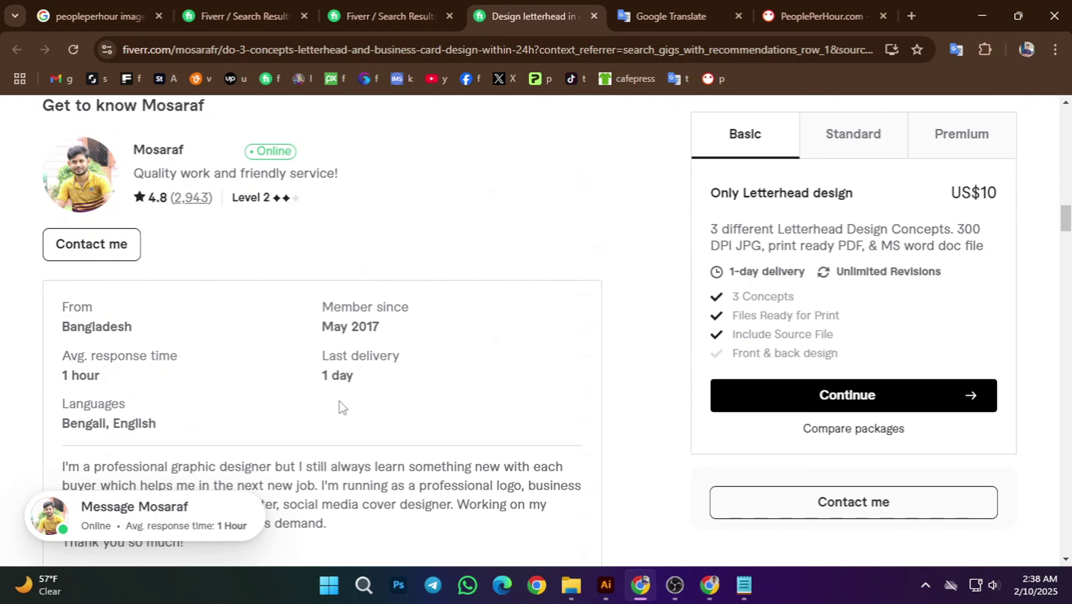
pyautogui.scroll(2, 328, 399)
pyautogui.scroll(-15, 289, 375)
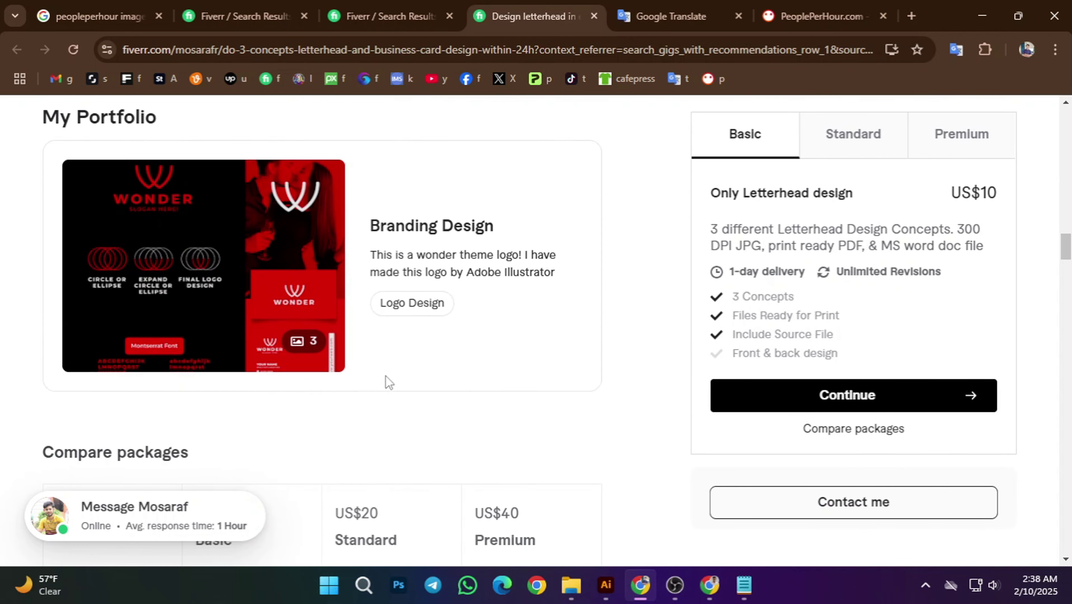
pyautogui.scroll(-15, 358, 380)
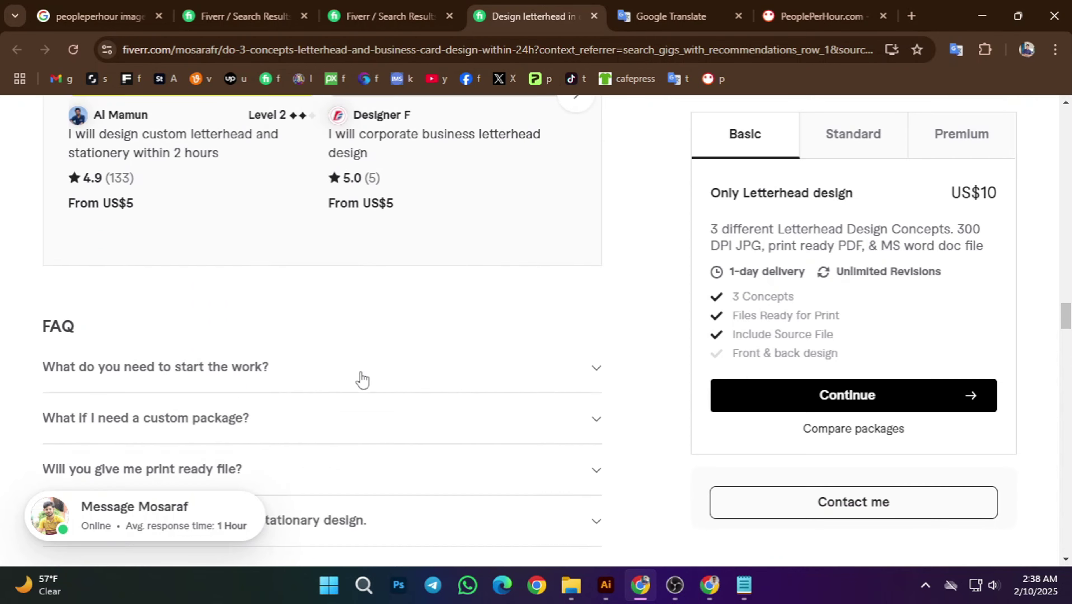
pyautogui.scroll(-15, 360, 374)
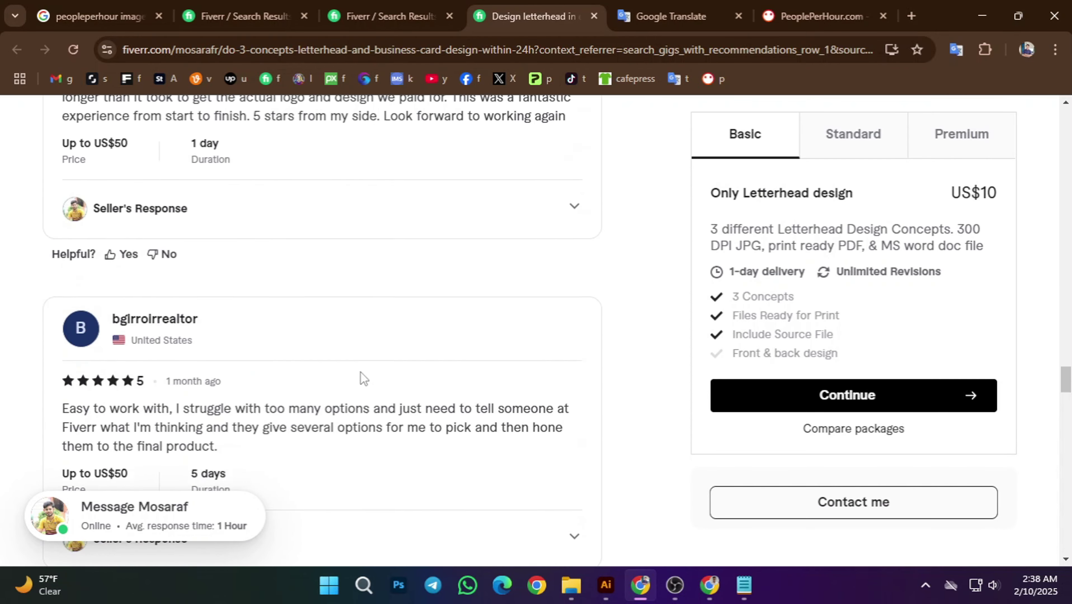
pyautogui.scroll(-15, 362, 372)
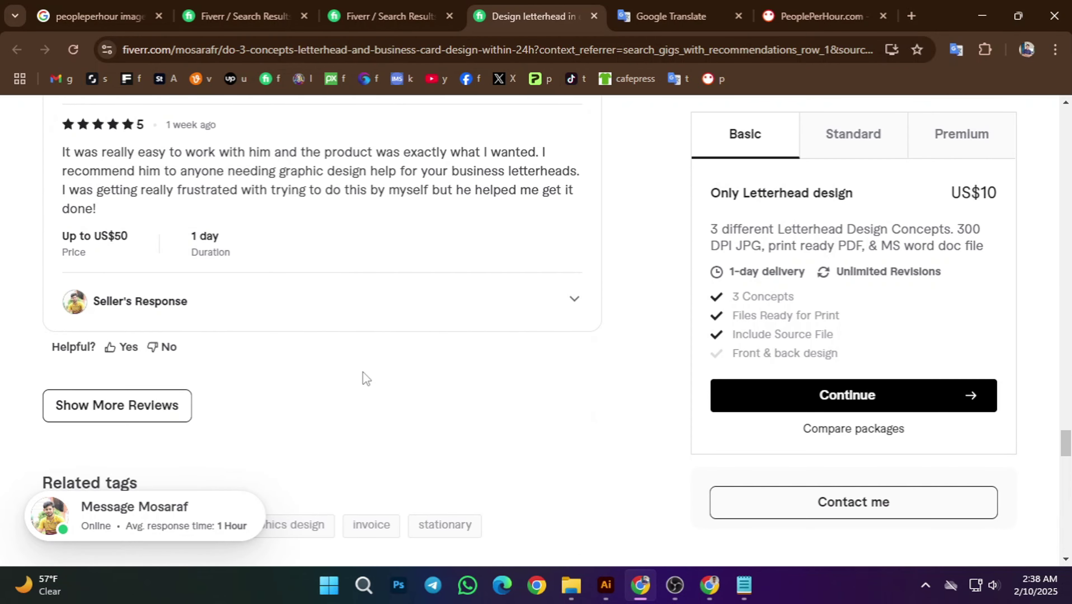
pyautogui.scroll(-1, 363, 370)
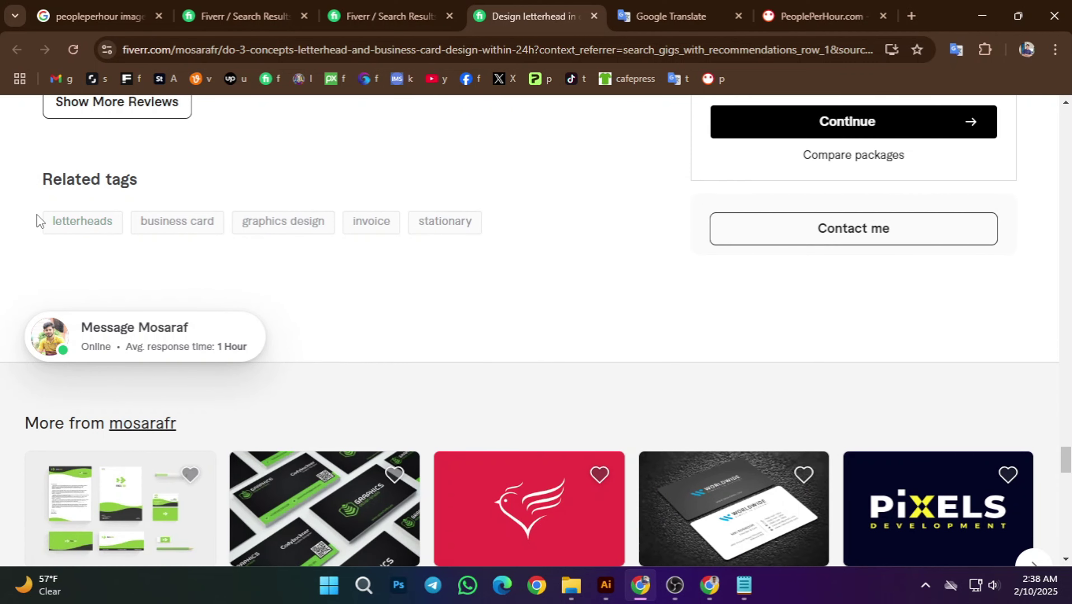
# - Take the gig's related tag "letterheads" to the PeoplePerHour offer form and add the matching tag "letterhead"
pyautogui.moveTo(38, 221); pyautogui.dragTo(115, 222)
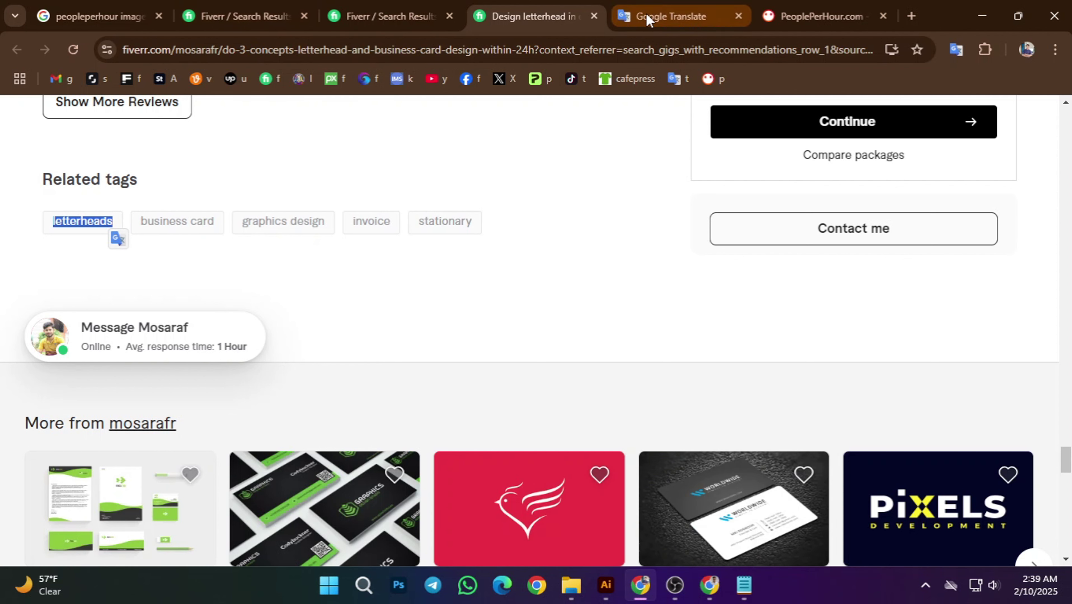
pyautogui.click(799, 16)
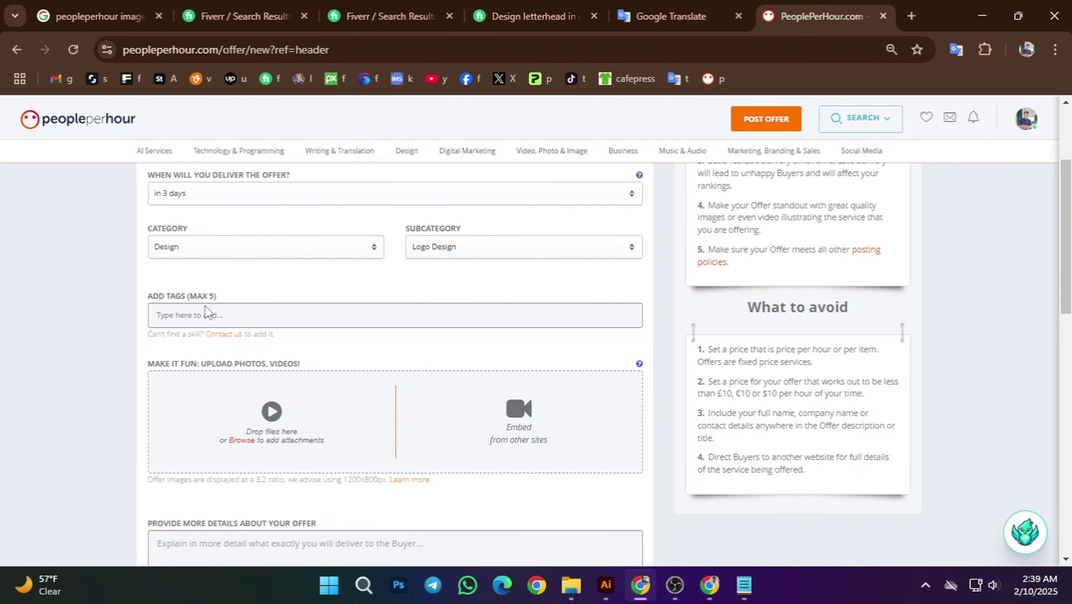
pyautogui.click(207, 315)
pyautogui.write('letterheads')
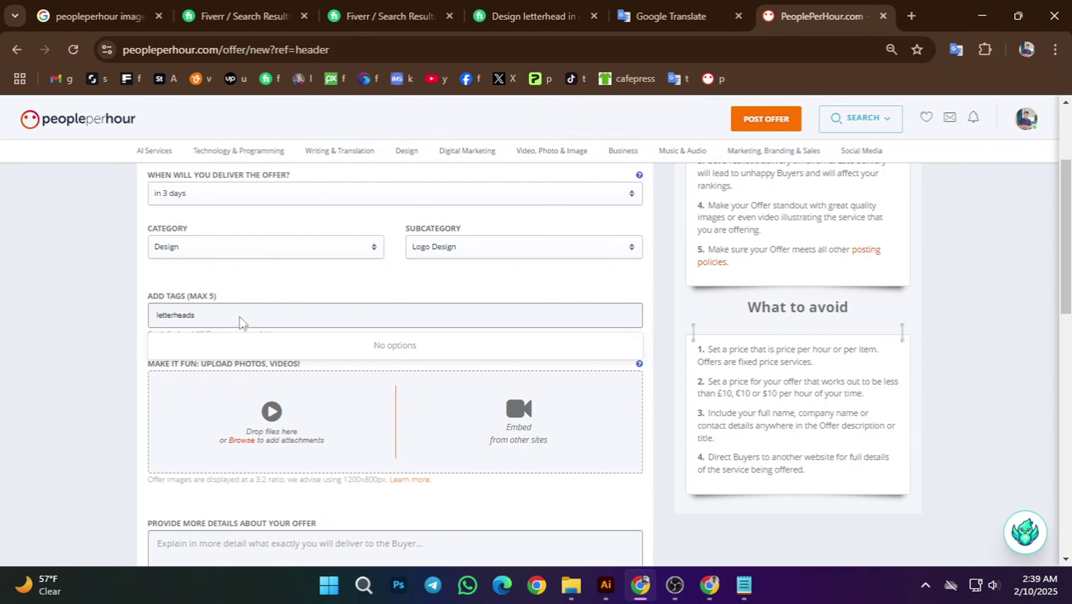
pyautogui.press('Escape')
pyautogui.click(236, 310)
pyautogui.click(213, 314)
pyautogui.click(210, 317)
pyautogui.write('lett')
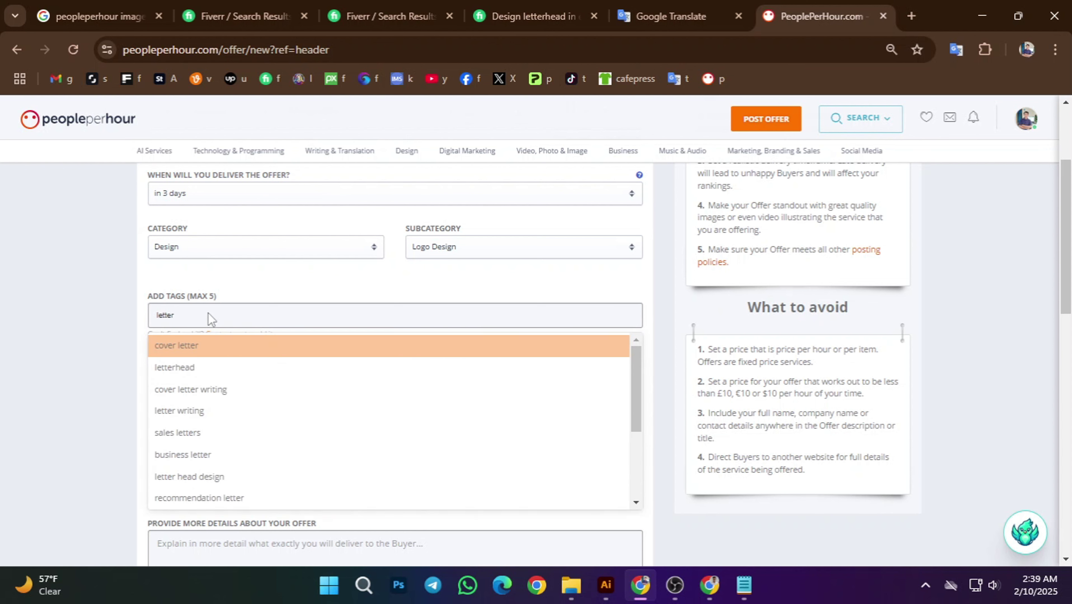
pyautogui.click(172, 365)
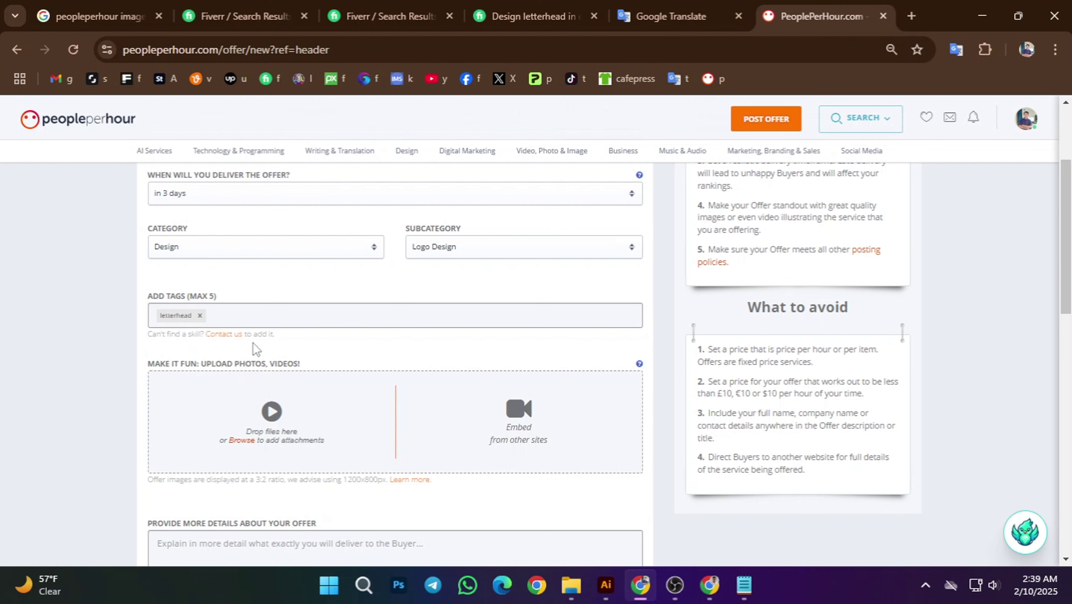
# - Add the tags "business card" and "logo design" to the offer
pyautogui.write('bus')
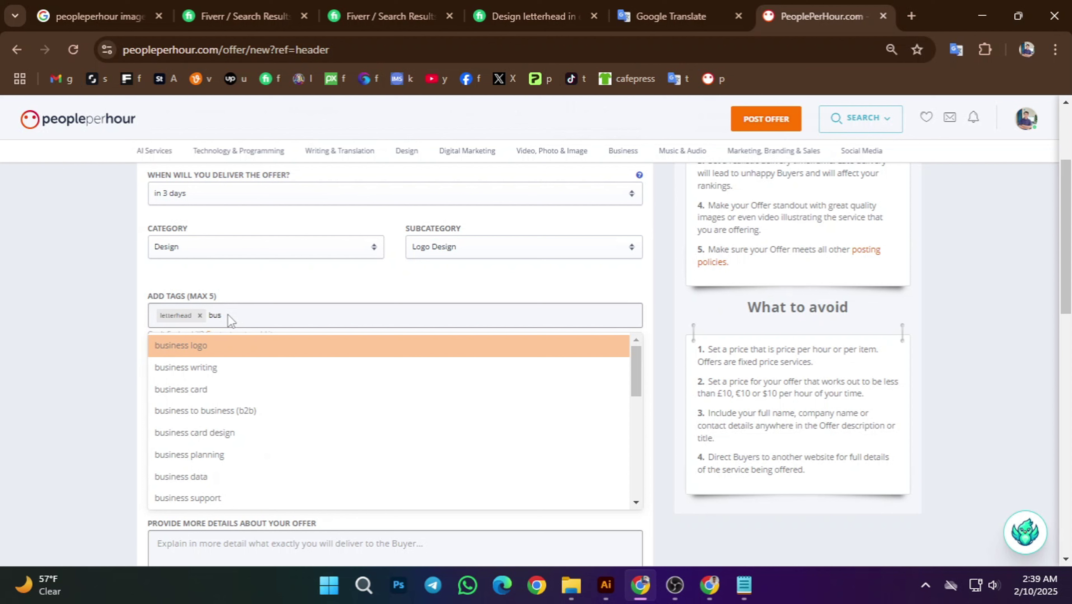
pyautogui.click(196, 389)
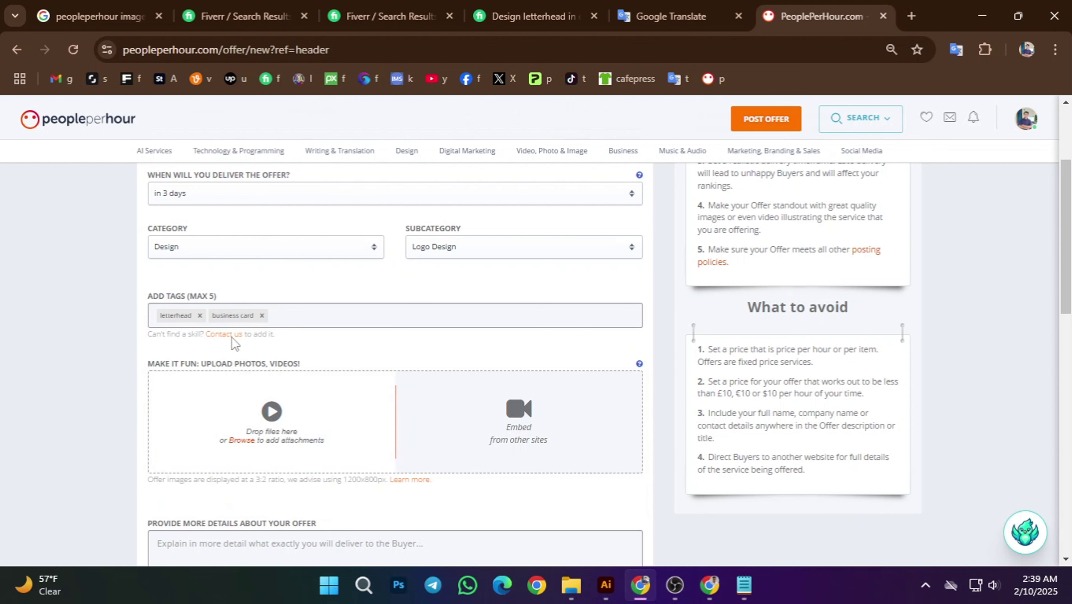
pyautogui.click(288, 317)
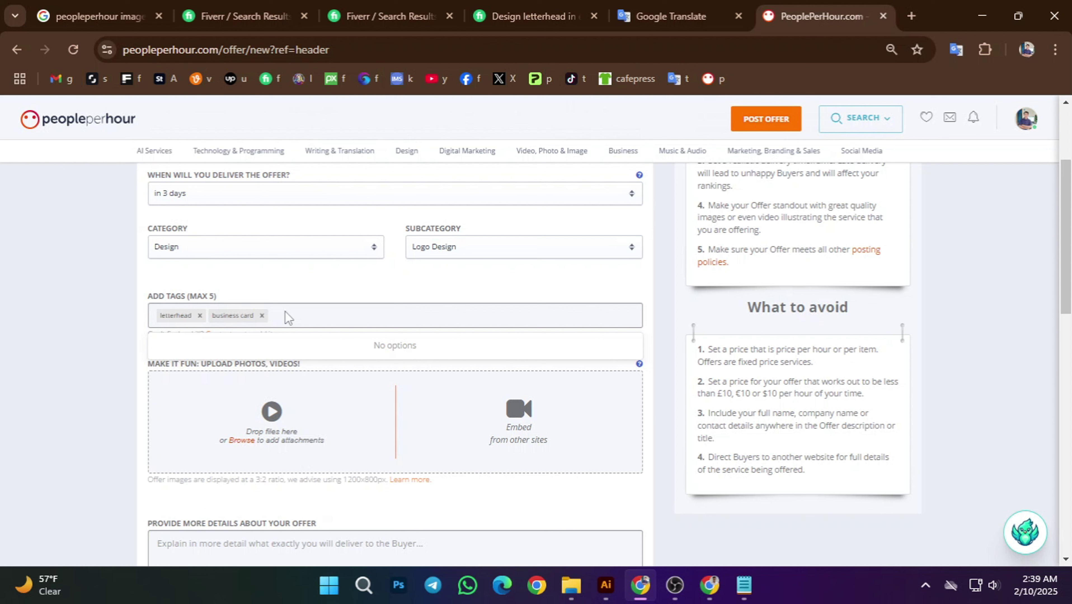
pyautogui.write('logo')
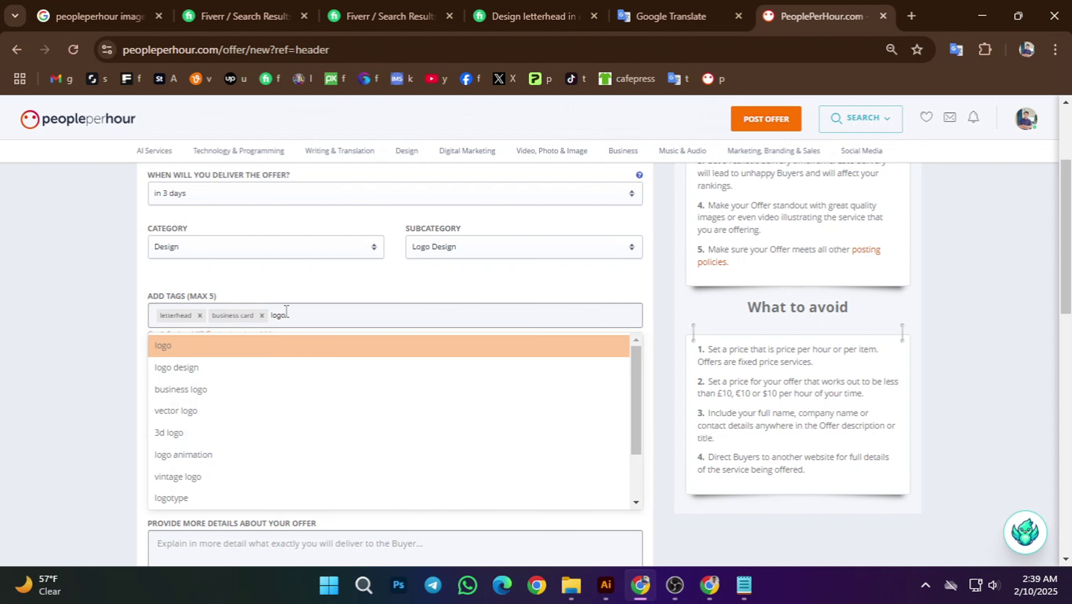
pyautogui.click(237, 368)
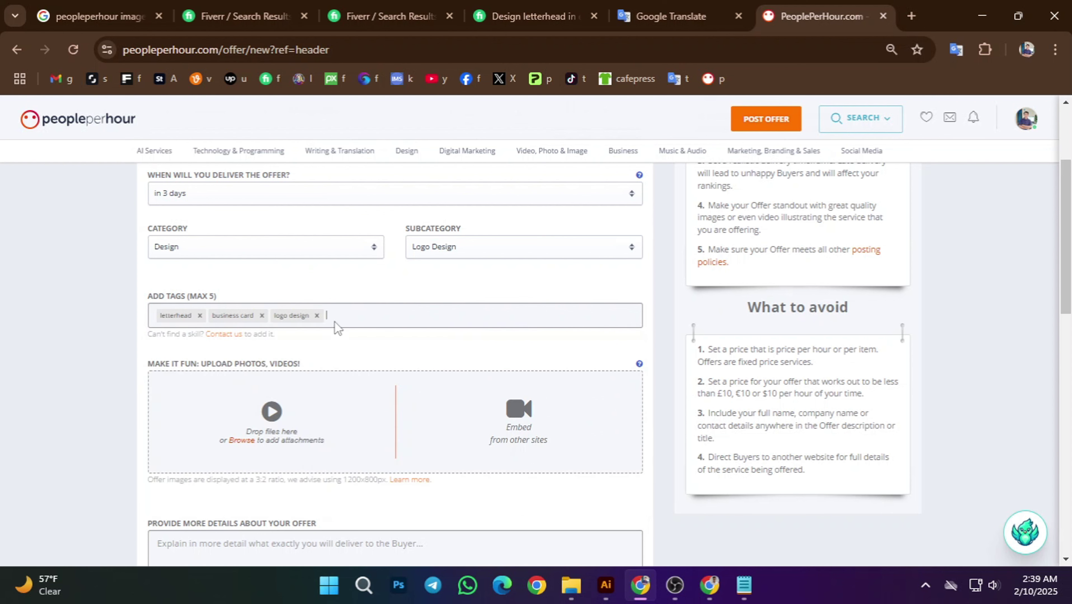
pyautogui.click(354, 322)
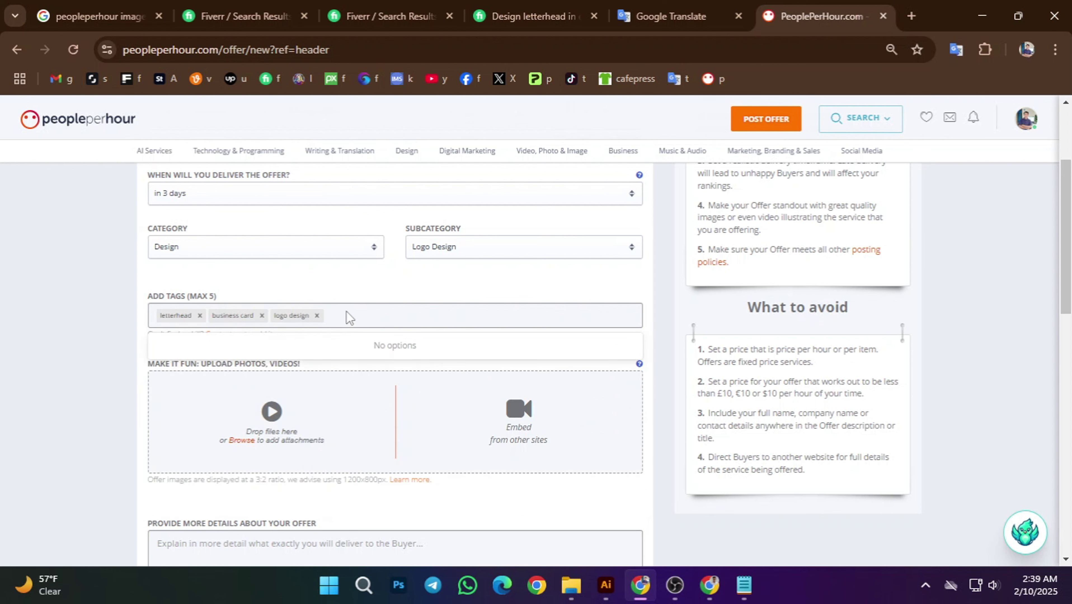
pyautogui.click(346, 311)
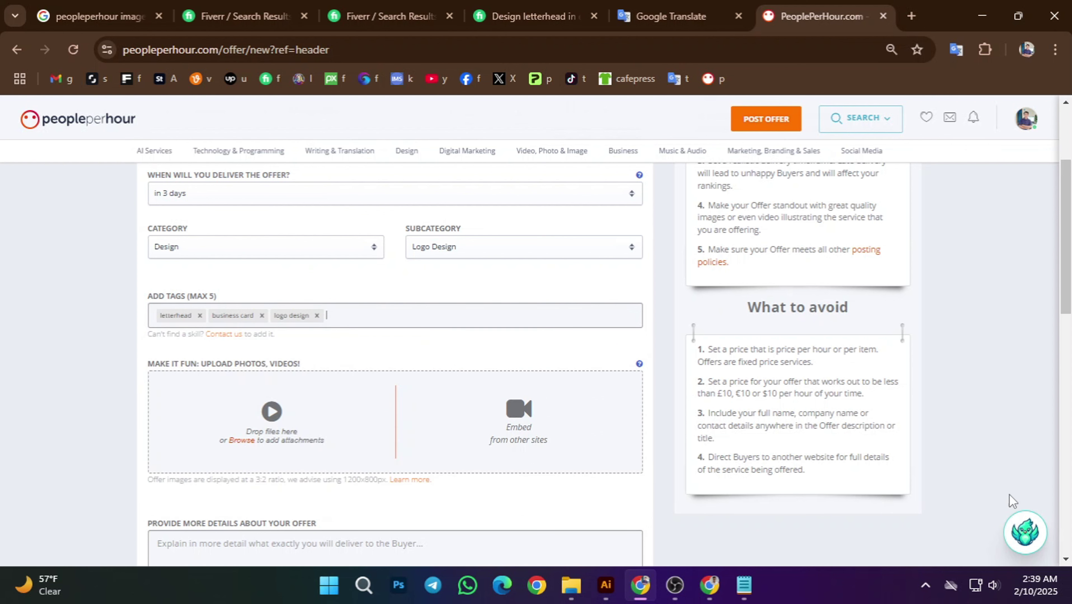
# - Check the open Fiverr search results and the letterhead gig's related tags for further tag ideas
pyautogui.click(406, 17)
pyautogui.click(557, 9)
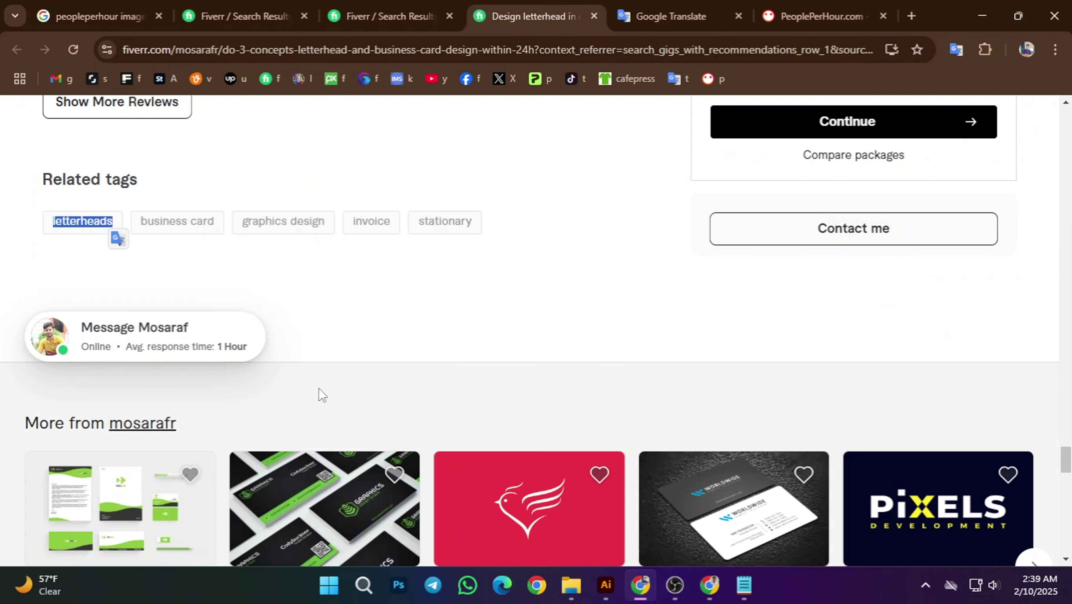
pyautogui.click(256, 15)
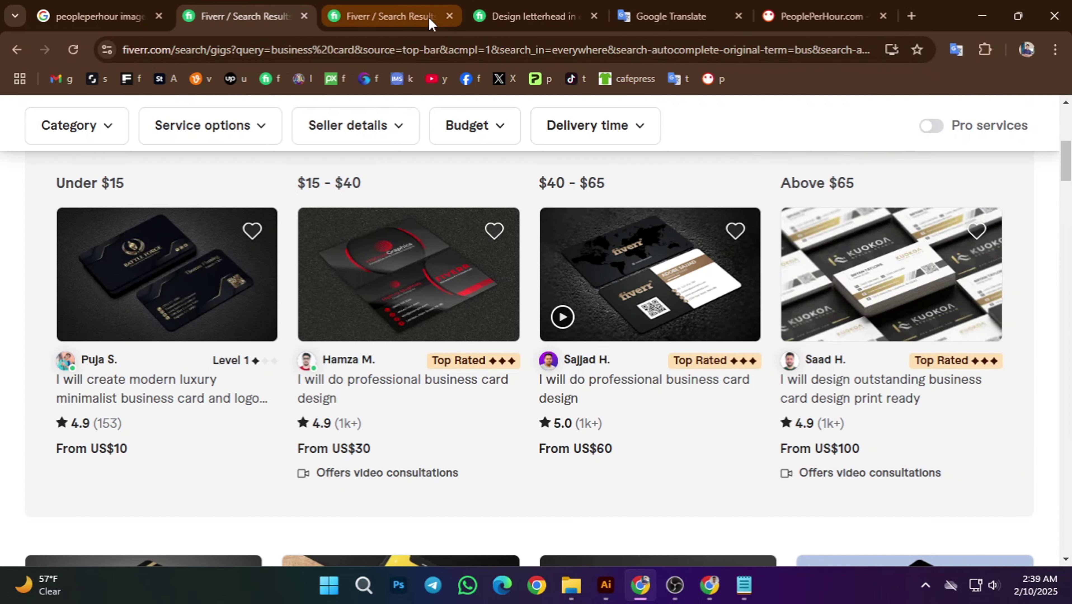
pyautogui.click(525, 16)
pyautogui.scroll(-5, 345, 334)
pyautogui.scroll(5, 345, 335)
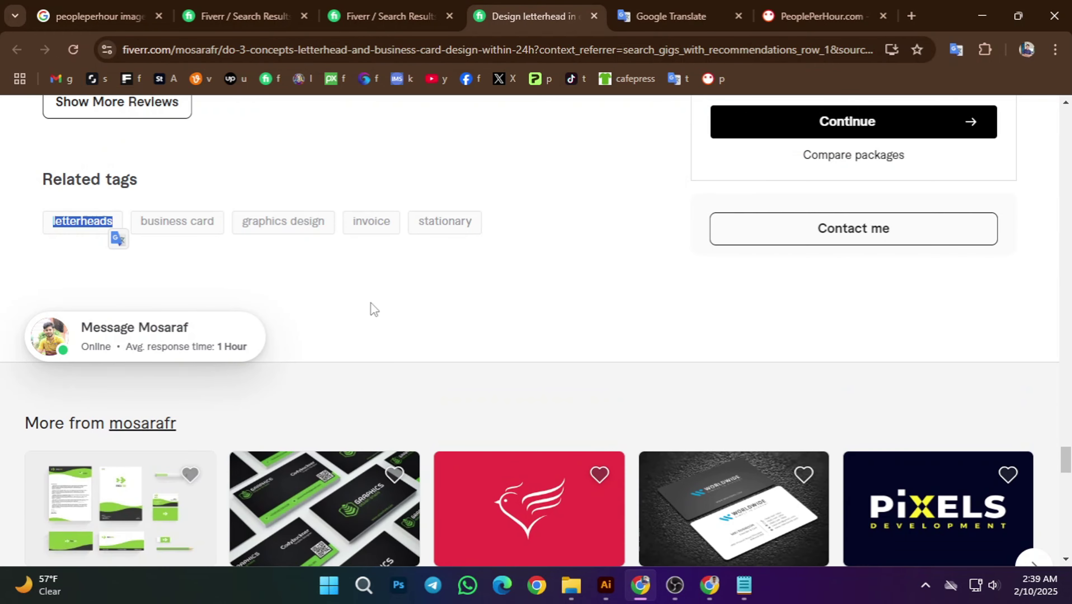
pyautogui.scroll(-20, 371, 306)
pyautogui.scroll(18, 330, 388)
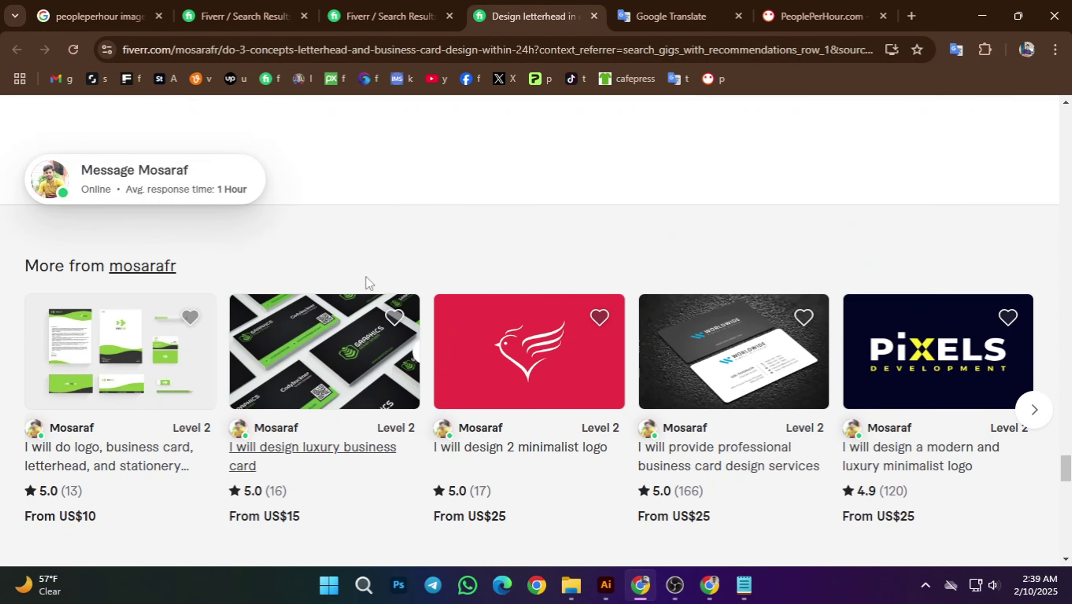
pyautogui.click(373, 19)
pyautogui.scroll(-5, 325, 335)
pyautogui.scroll(3, 325, 335)
pyautogui.click(237, 16)
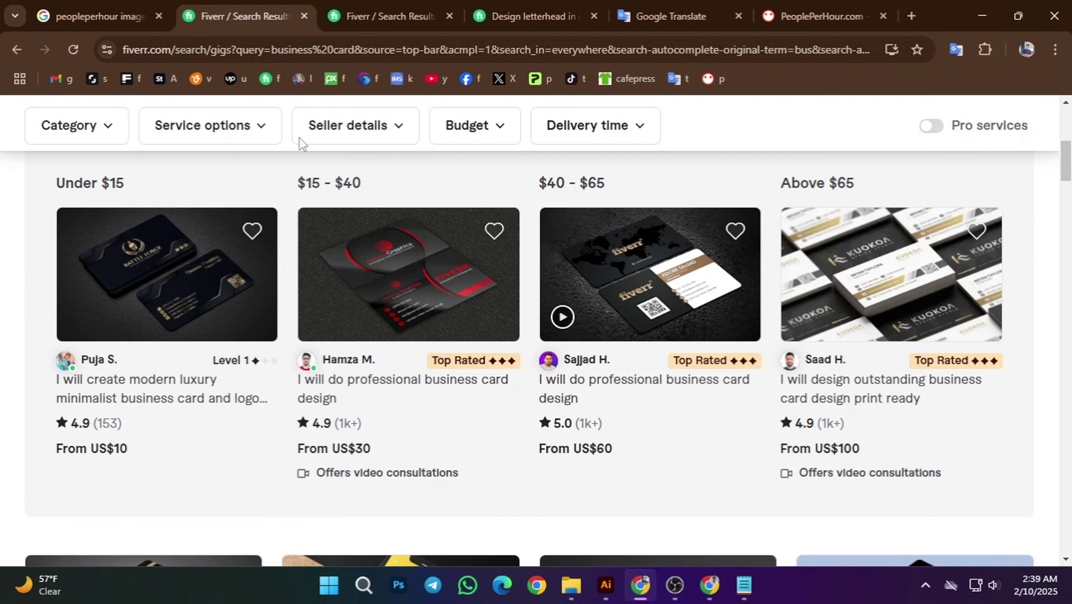
pyautogui.scroll(5, 531, 180)
pyautogui.click(677, 16)
pyautogui.click(580, 16)
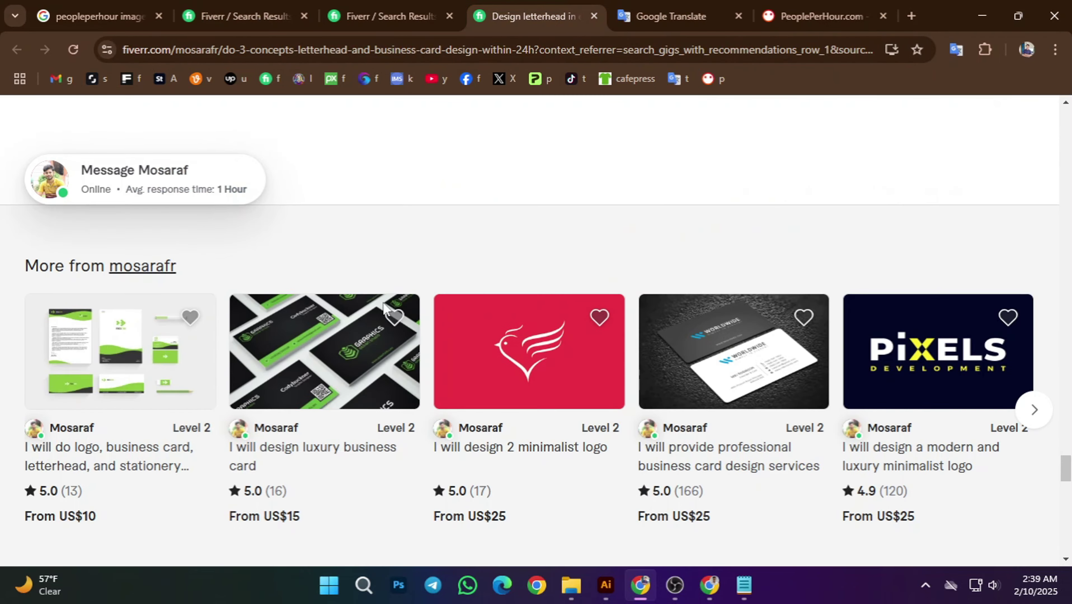
pyautogui.scroll(-8, 445, 407)
pyautogui.scroll(12, 444, 407)
pyautogui.scroll(4, 220, 374)
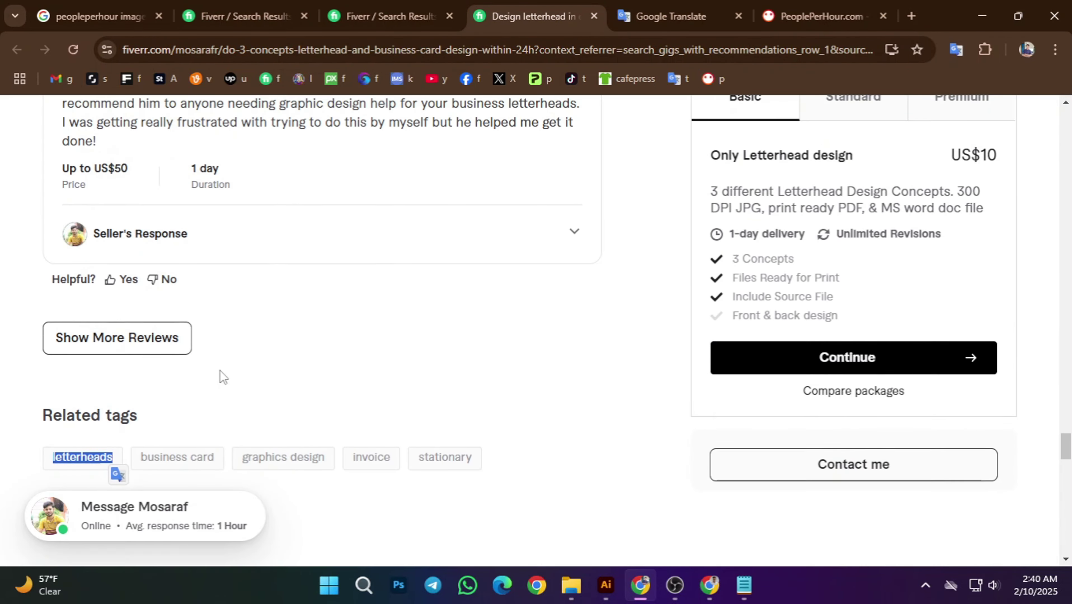
pyautogui.scroll(-2, 300, 471)
# - Copy the gig's related tag "stationary" and try it as a tag in the PeoplePerHour offer form
pyautogui.click(318, 442)
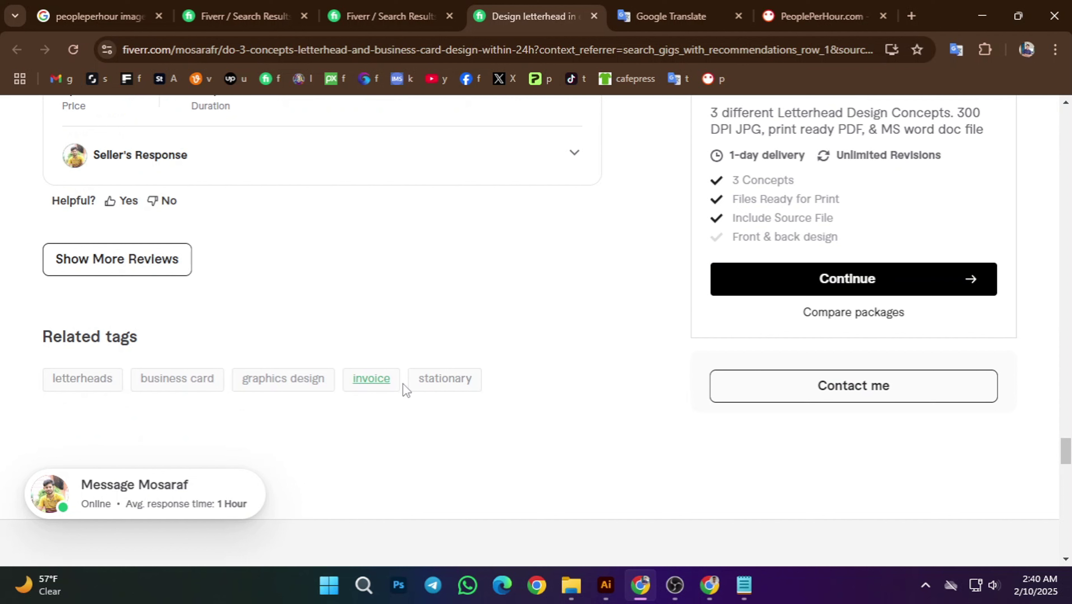
pyautogui.doubleClick(449, 384)
pyautogui.hotkey('ctrl', 'c')
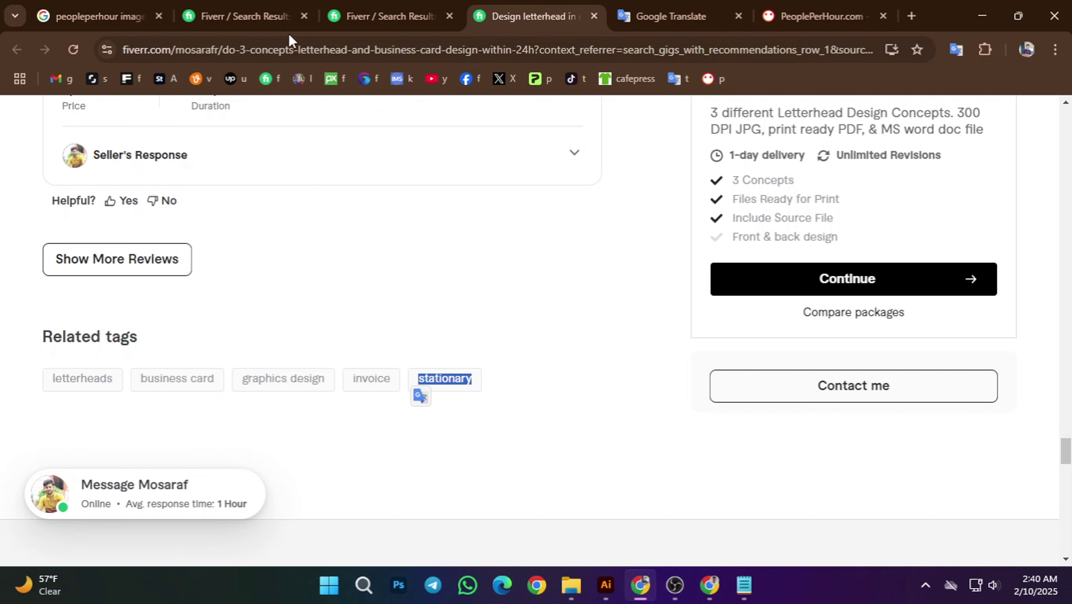
pyautogui.click(765, 19)
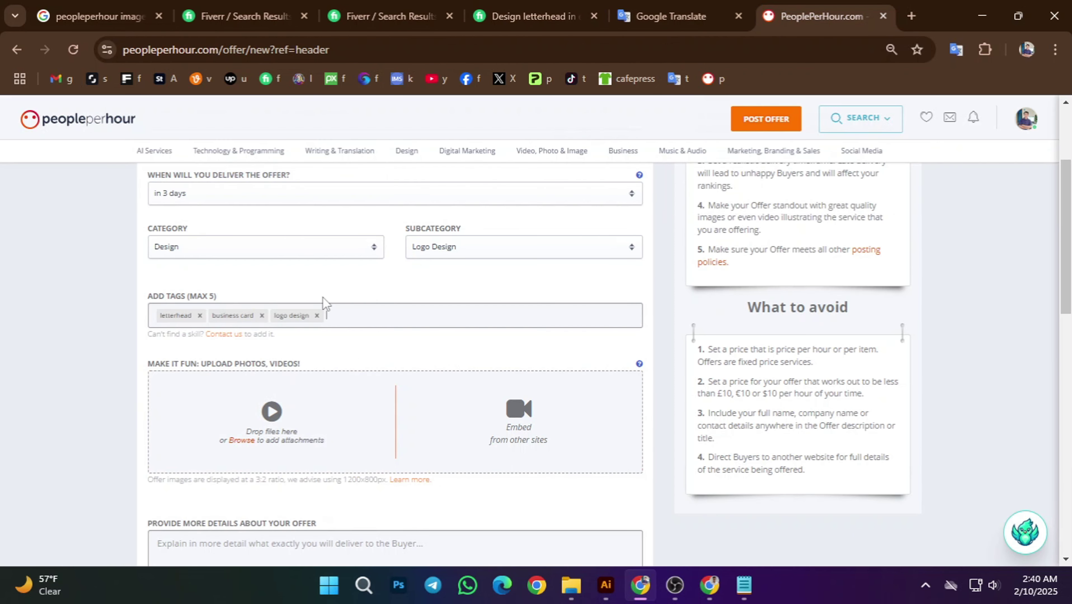
pyautogui.hotkey('ctrl', 'v')
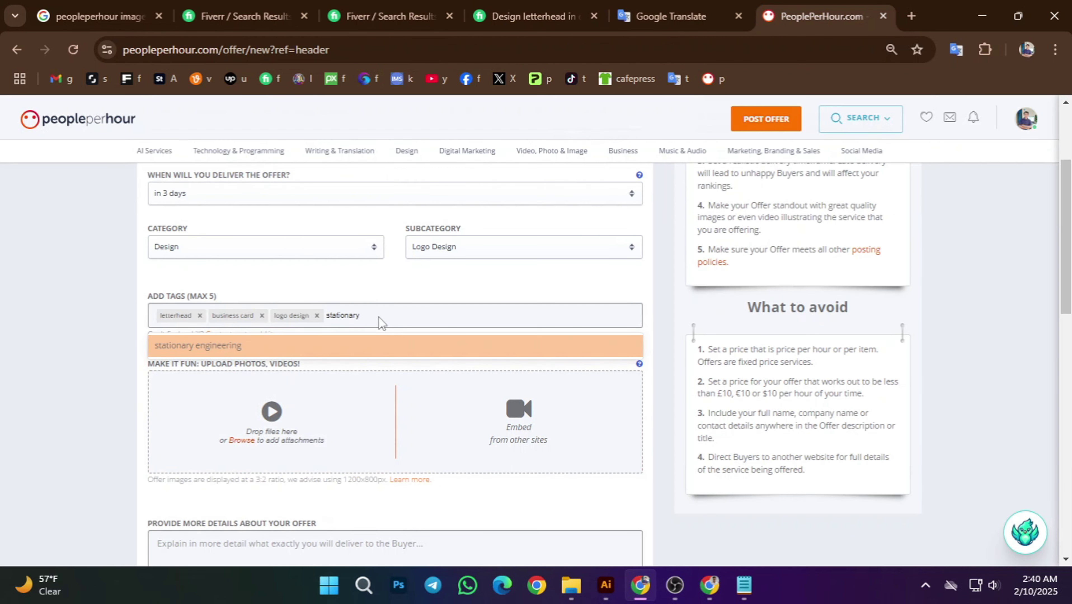
pyautogui.hotkey('ctrl', 'BackSpace')
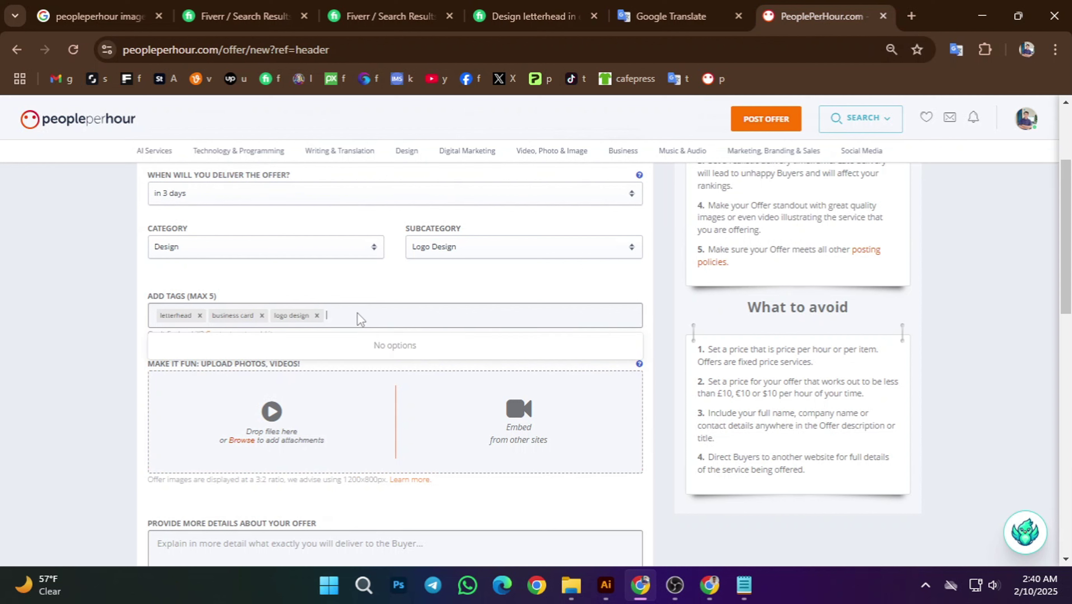
# - Add the tag "banner design" to the offer
pyautogui.click(362, 321)
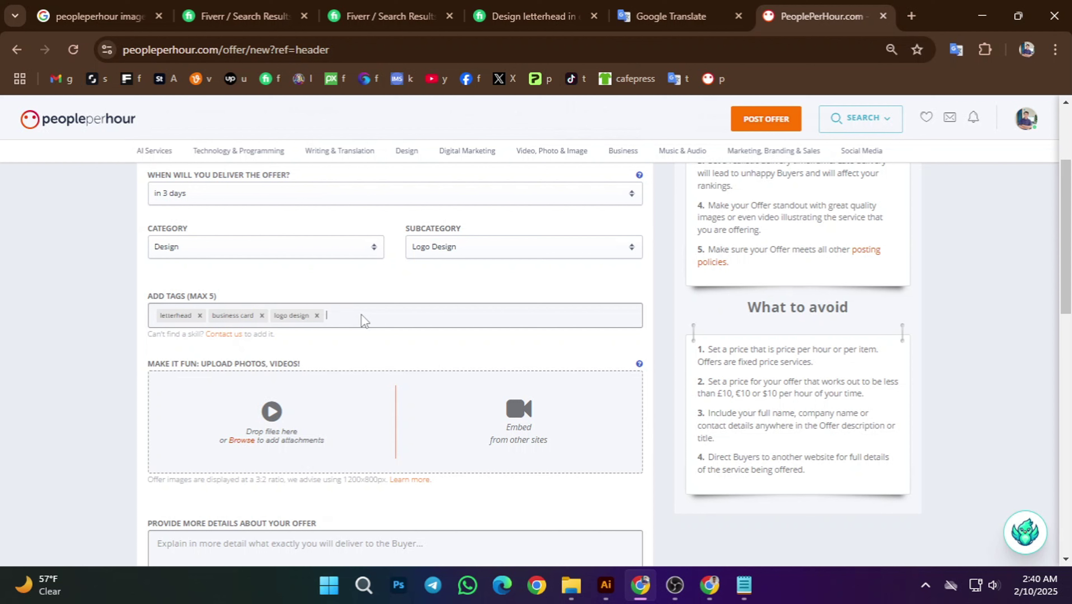
pyautogui.write('b')
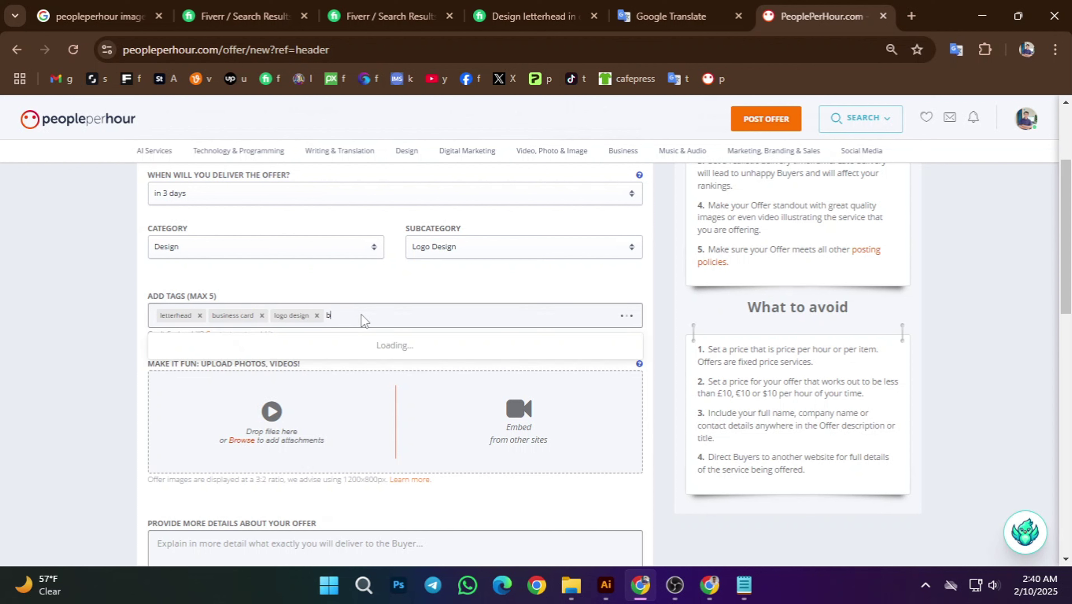
pyautogui.write('anne')
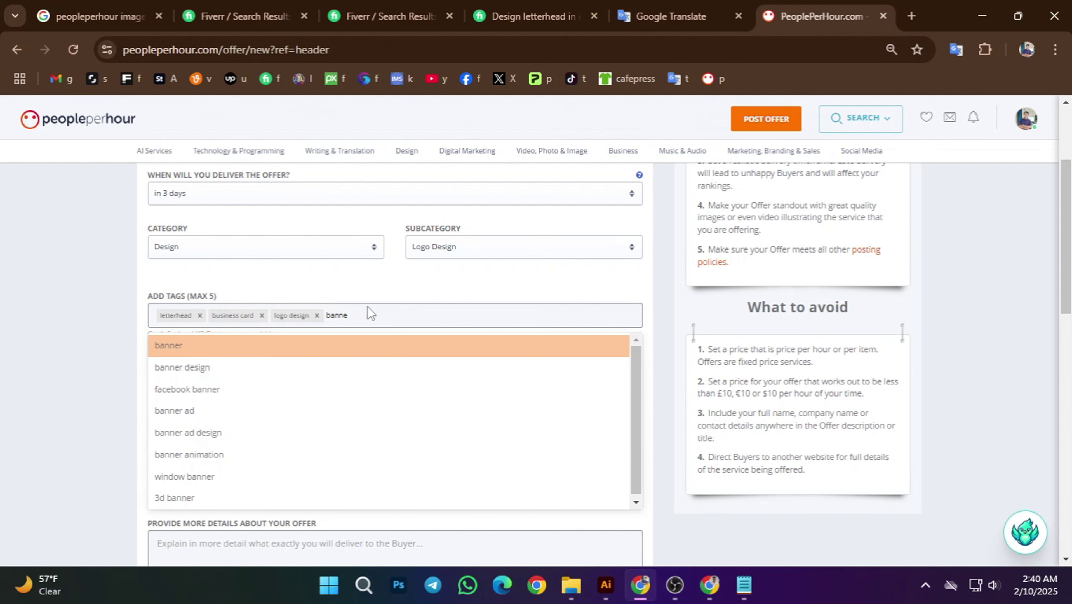
pyautogui.click(203, 368)
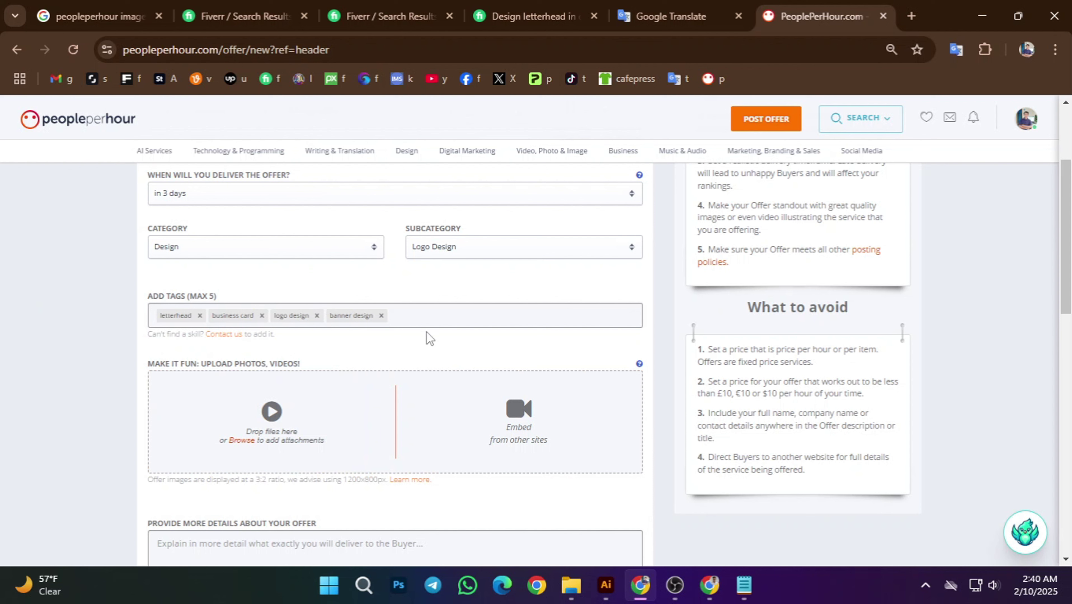
# - Add the tag "flyer design" to the offer
pyautogui.click(428, 320)
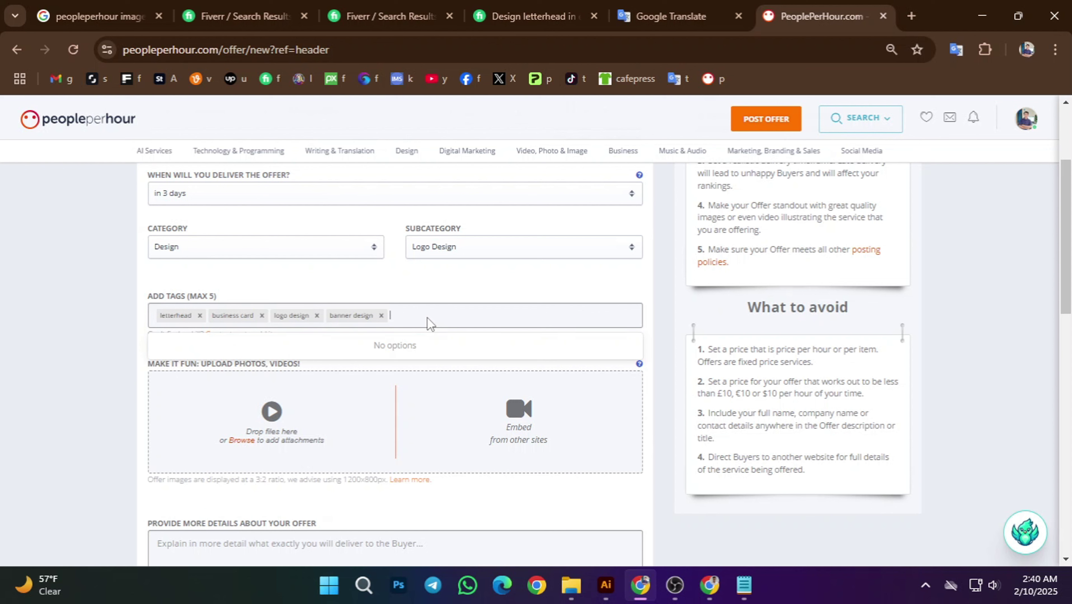
pyautogui.write('fl')
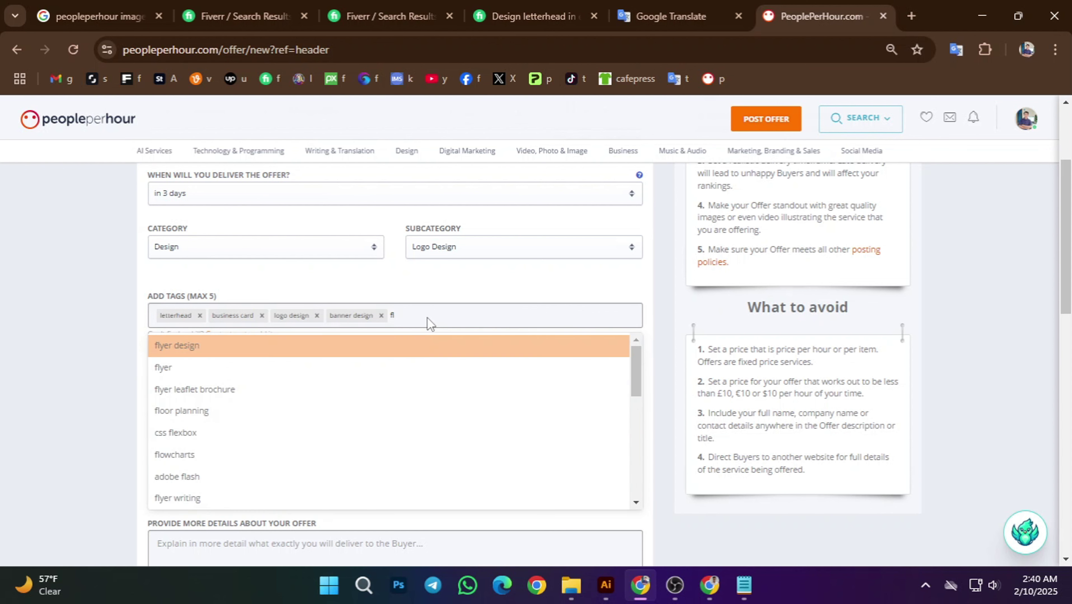
pyautogui.click(243, 342)
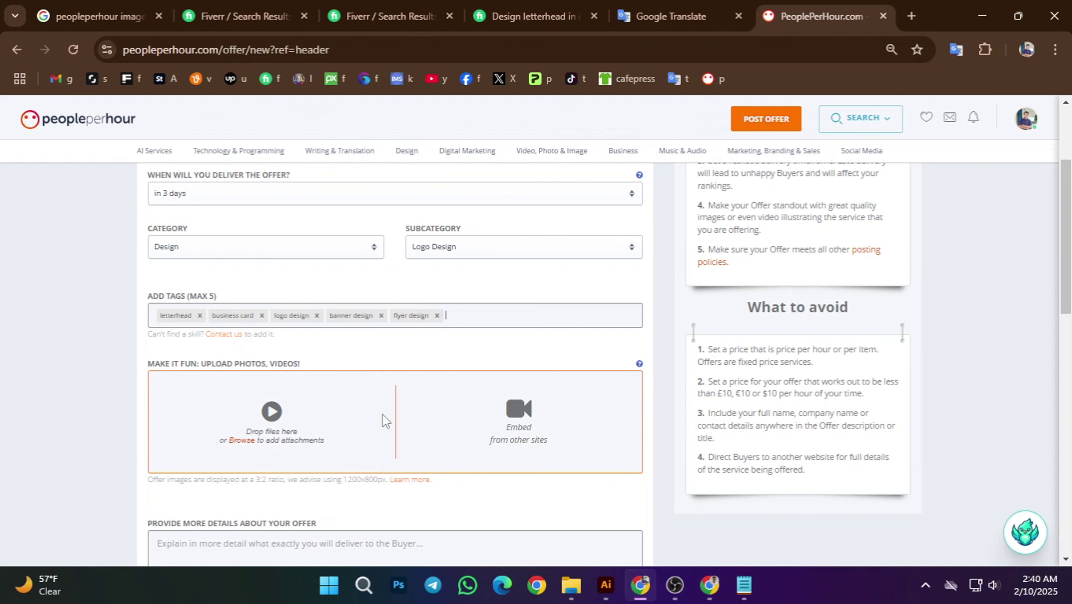
# - Upload the image letterhead-design.jpg from the Desktop folder to the offer's photos
pyautogui.scroll(-3, 350, 411)
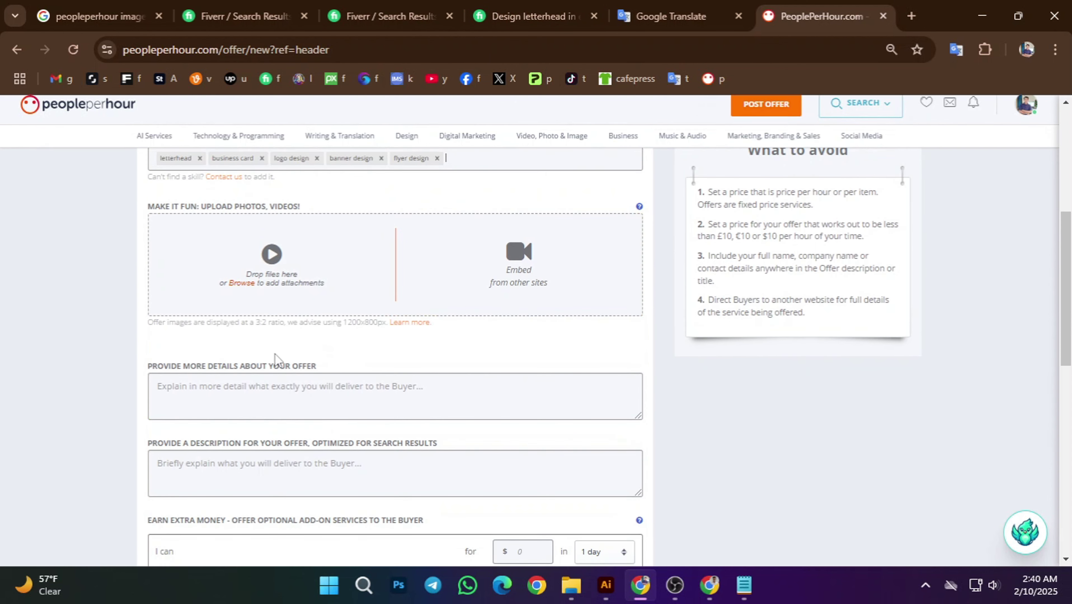
pyautogui.click(248, 283)
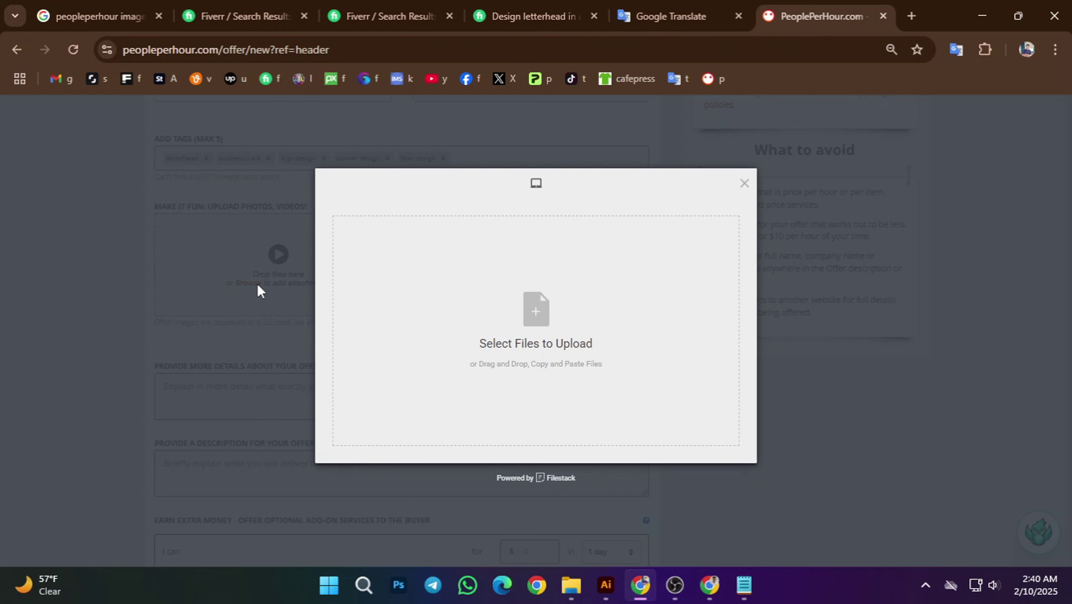
pyautogui.click(548, 340)
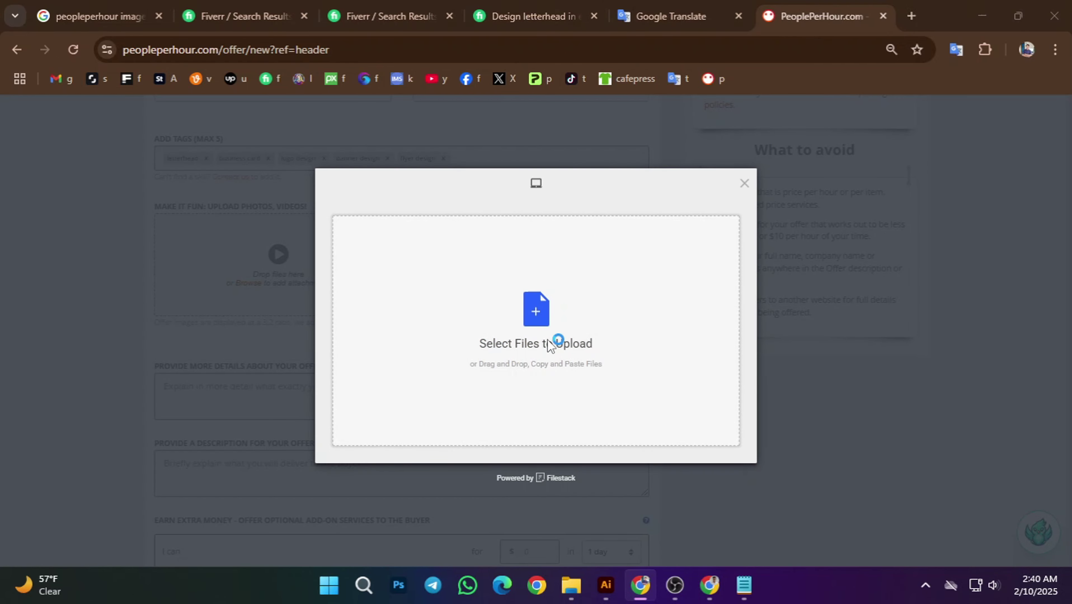
pyautogui.click(66, 155)
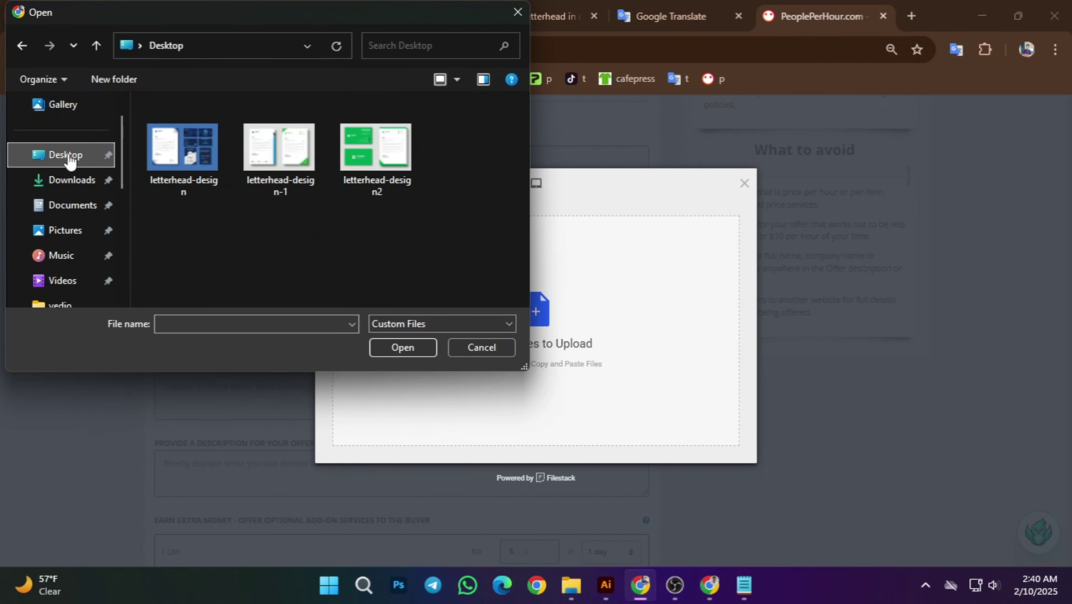
pyautogui.click(206, 158)
pyautogui.click(409, 350)
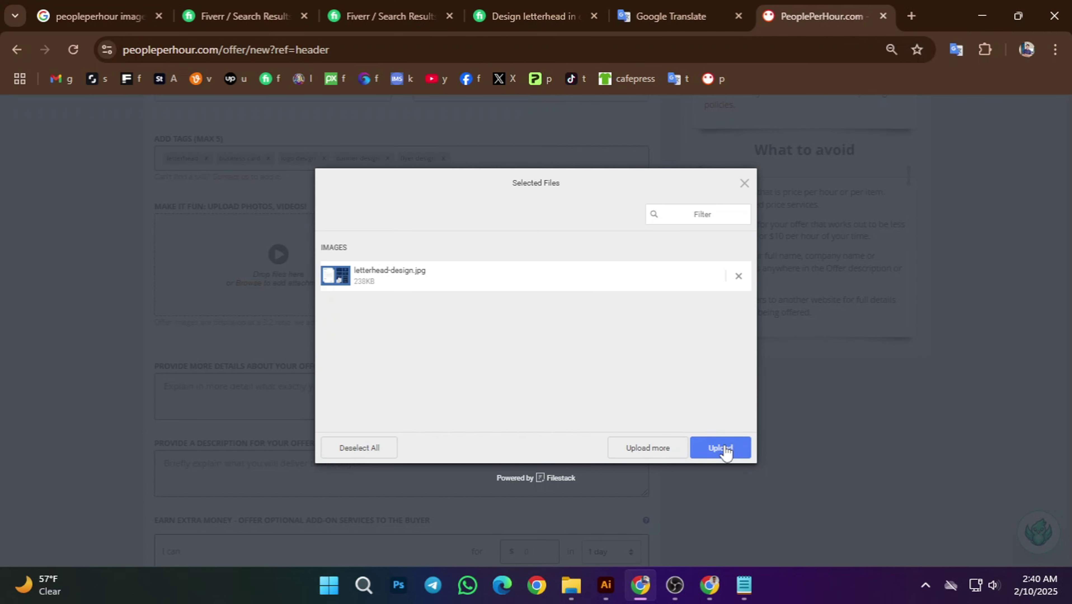
pyautogui.click(721, 449)
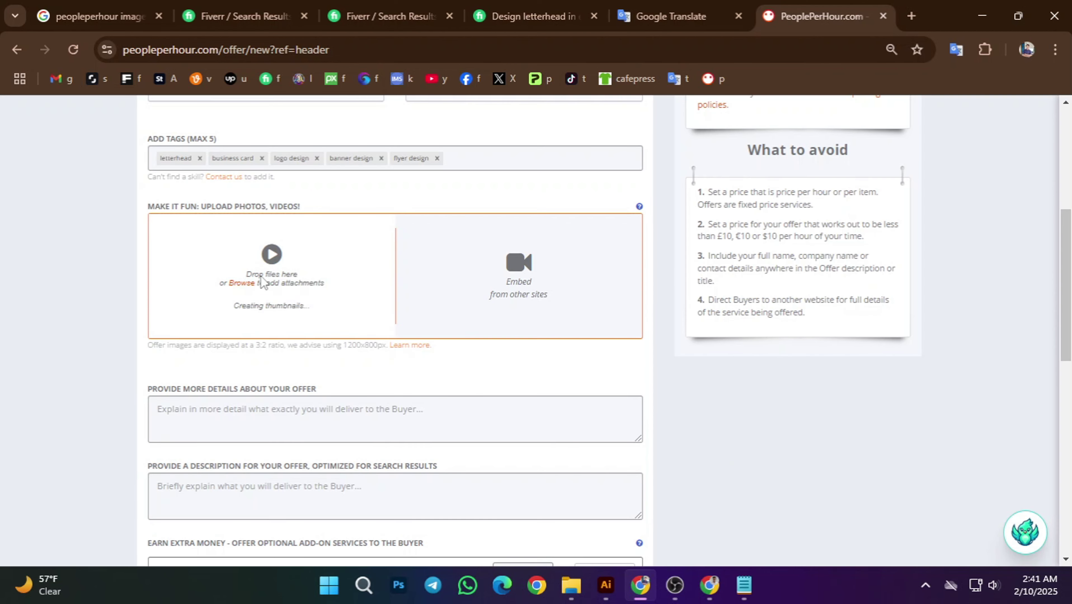
# - Upload letterhead-design-1.jpg from the Desktop as another offer photo
pyautogui.click(277, 286)
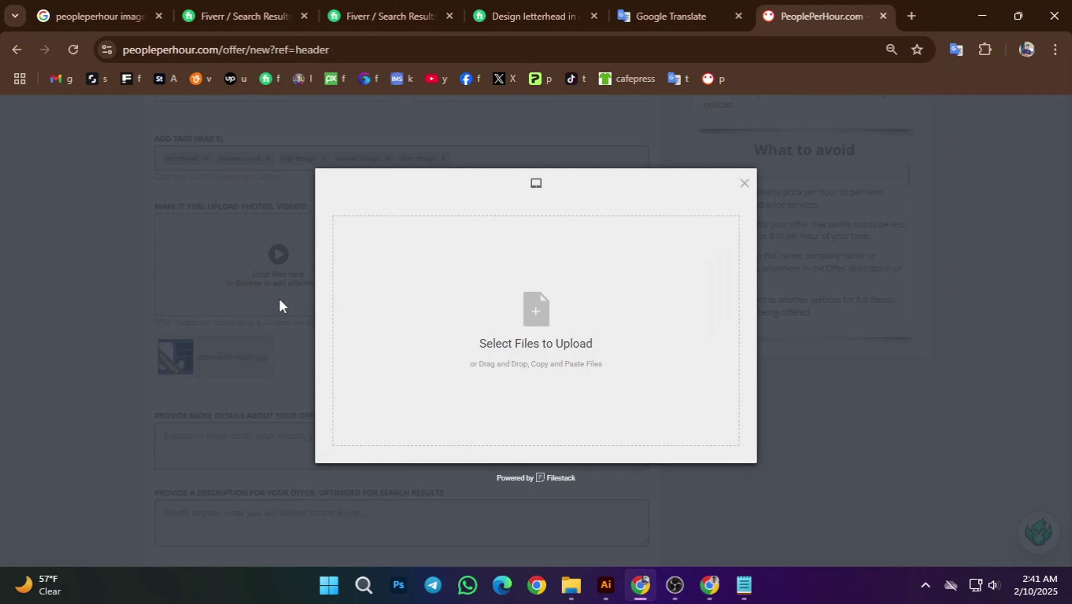
pyautogui.click(541, 327)
pyautogui.click(279, 153)
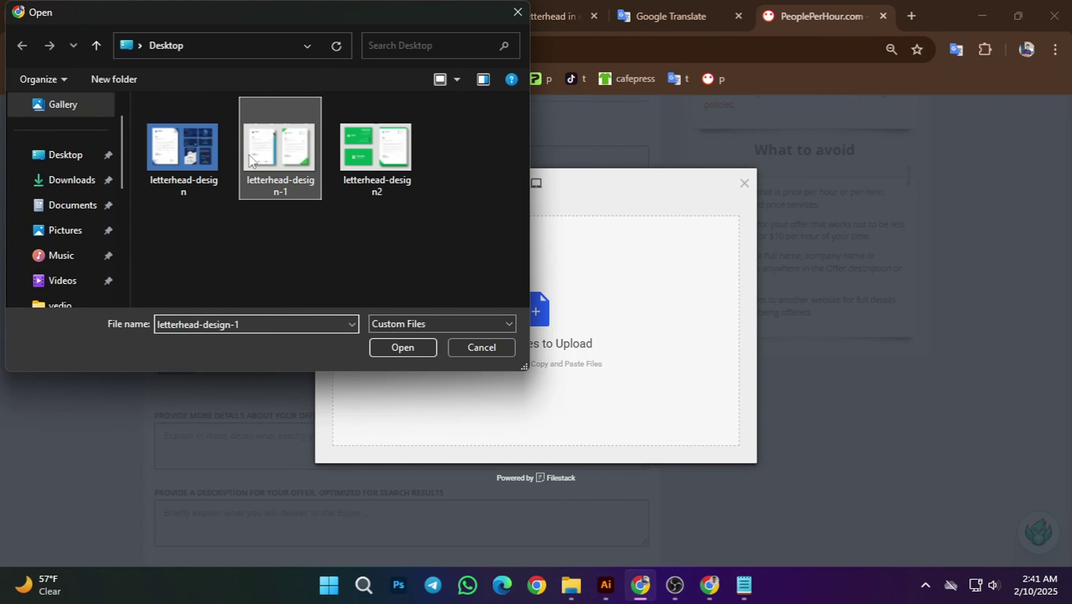
pyautogui.click(401, 351)
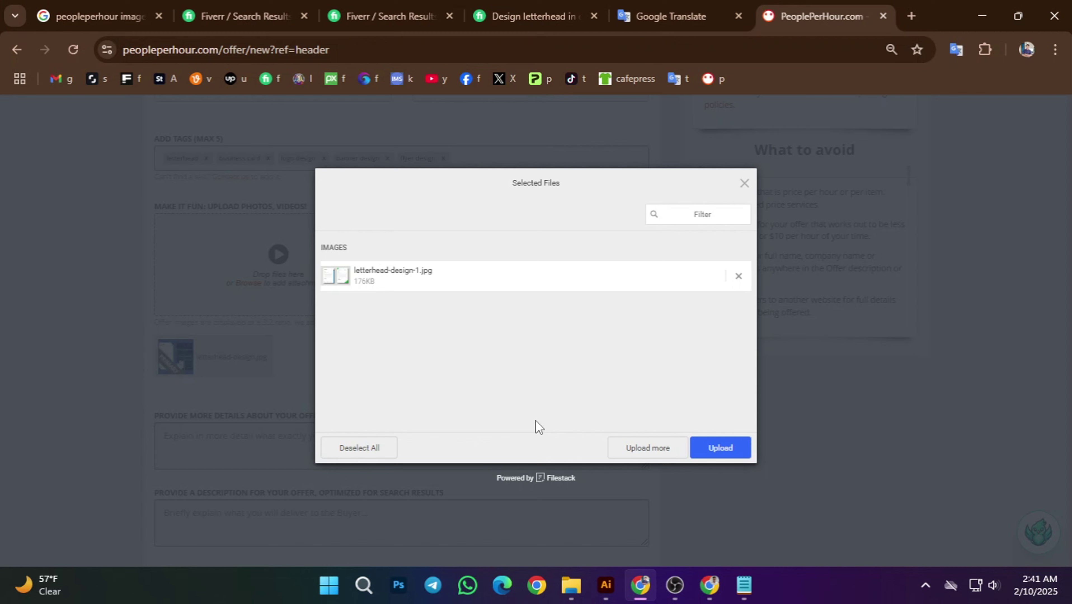
pyautogui.click(695, 449)
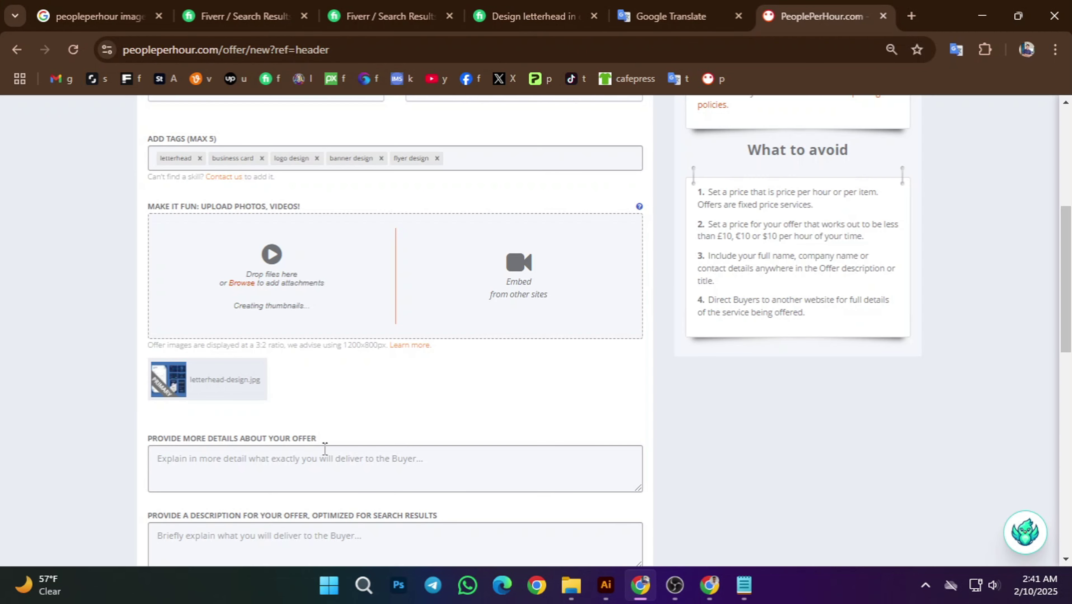
# - Upload letterhead-design2.jpg from the Desktop to the offer's photos as well
pyautogui.click(275, 282)
pyautogui.click(558, 326)
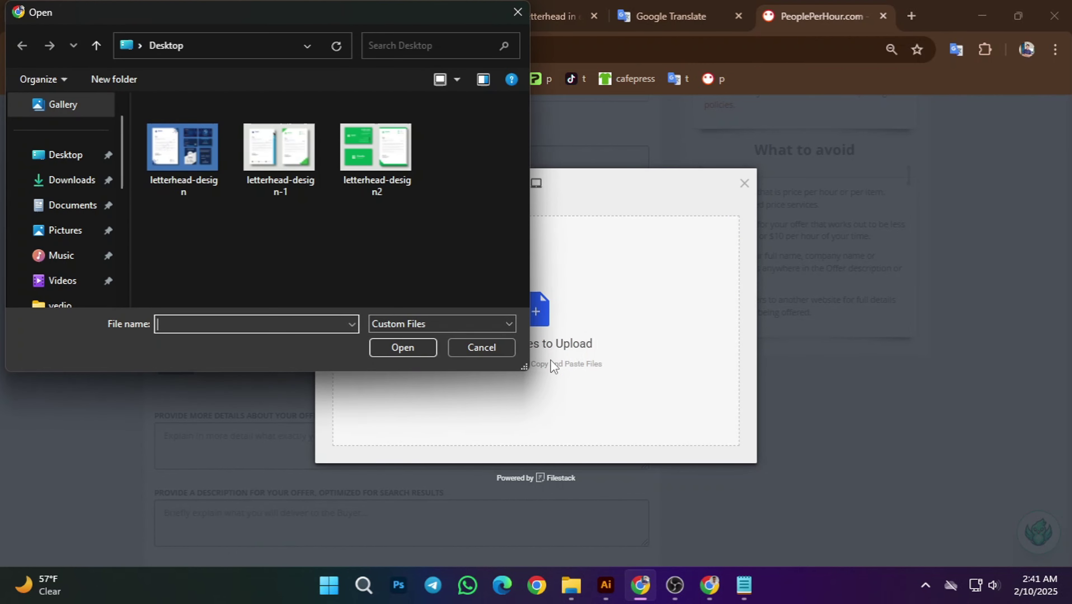
pyautogui.click(375, 148)
pyautogui.click(402, 346)
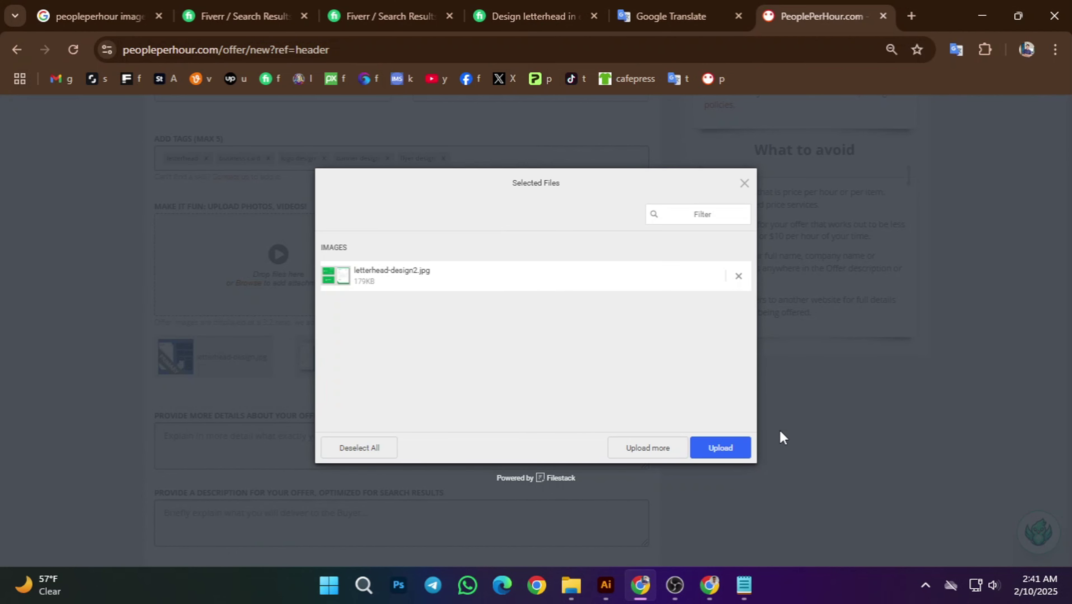
pyautogui.click(724, 447)
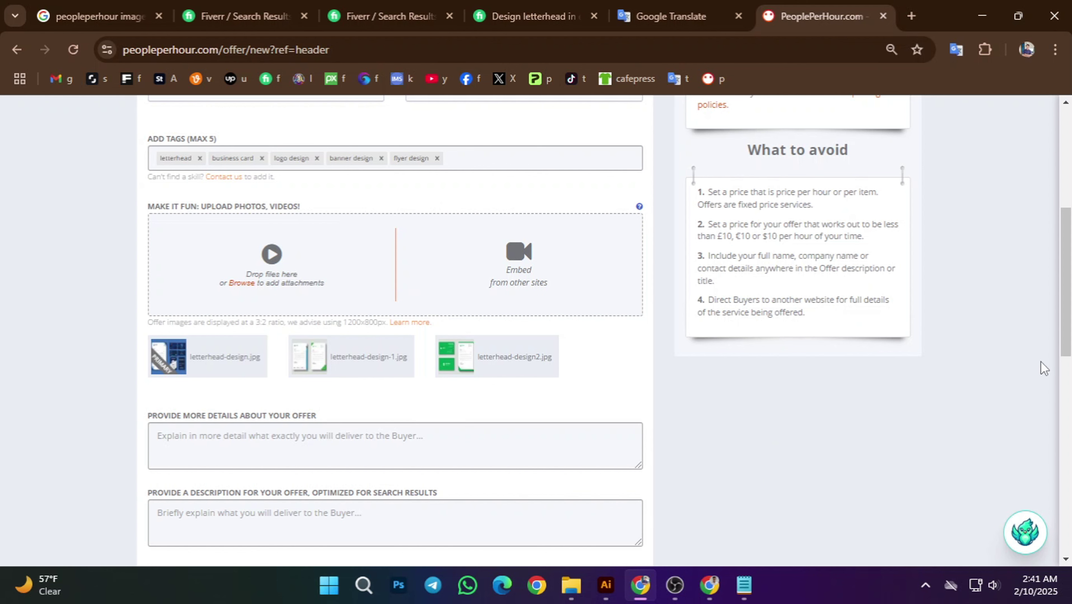
# - Make letterhead-design2.jpg the primary image among the uploaded offer photos
pyautogui.scroll(-2, 438, 383)
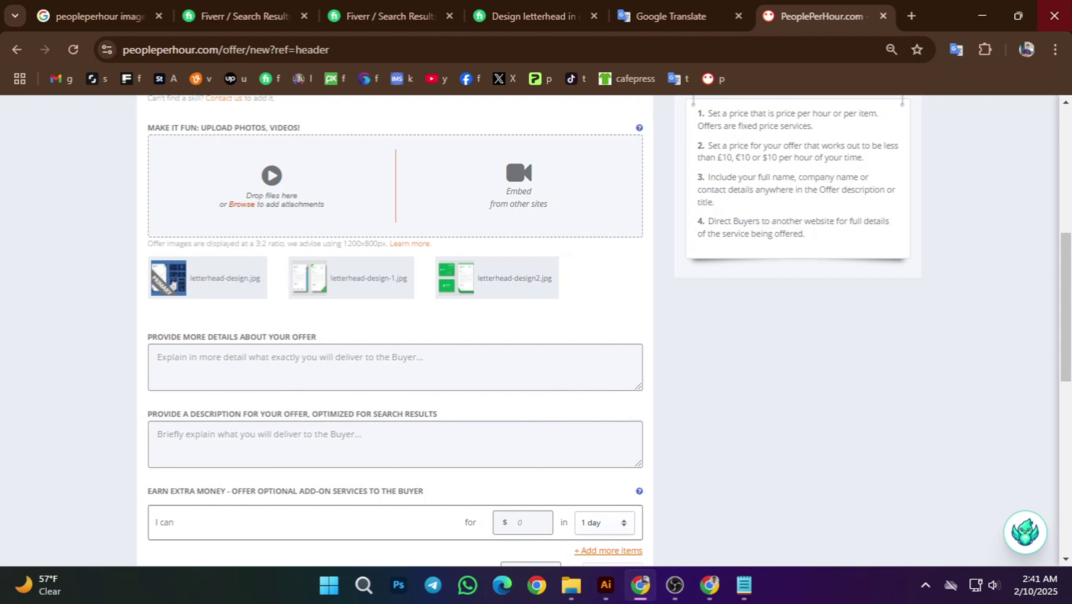
pyautogui.moveTo(467, 286)
pyautogui.scroll(2, 365, 288)
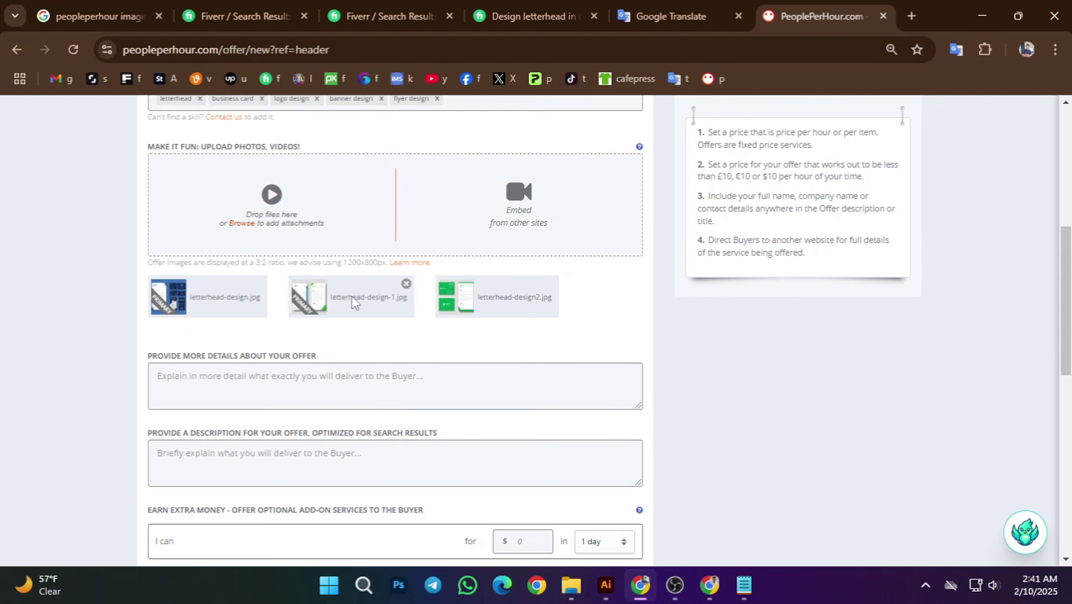
pyautogui.click(365, 356)
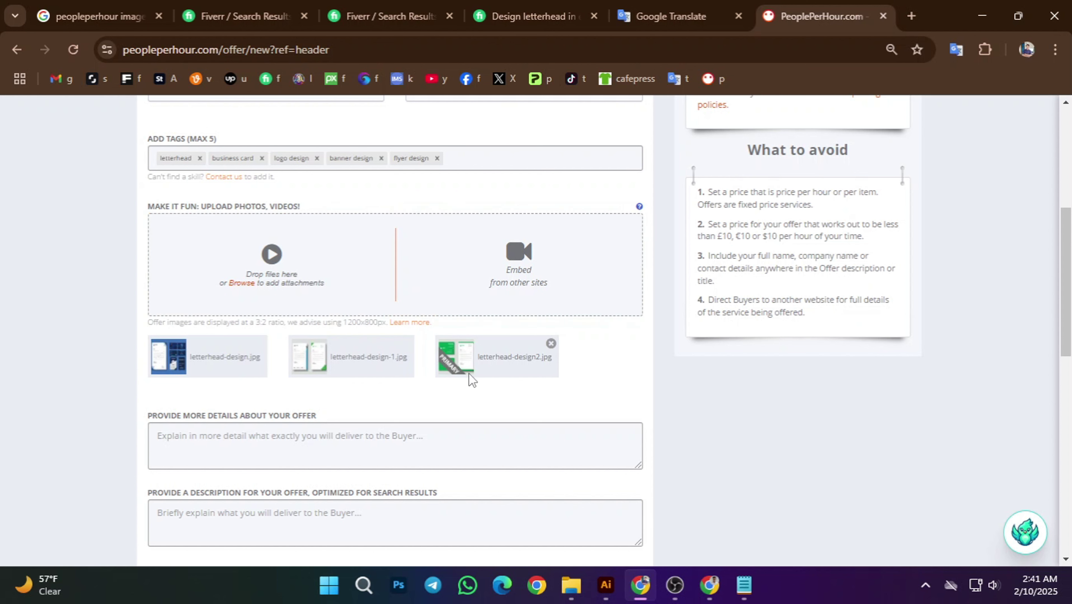
# - Examine the rest of the offer form, including the details, description, add-on, buyer requirement and working location sections
pyautogui.scroll(-2, 408, 368)
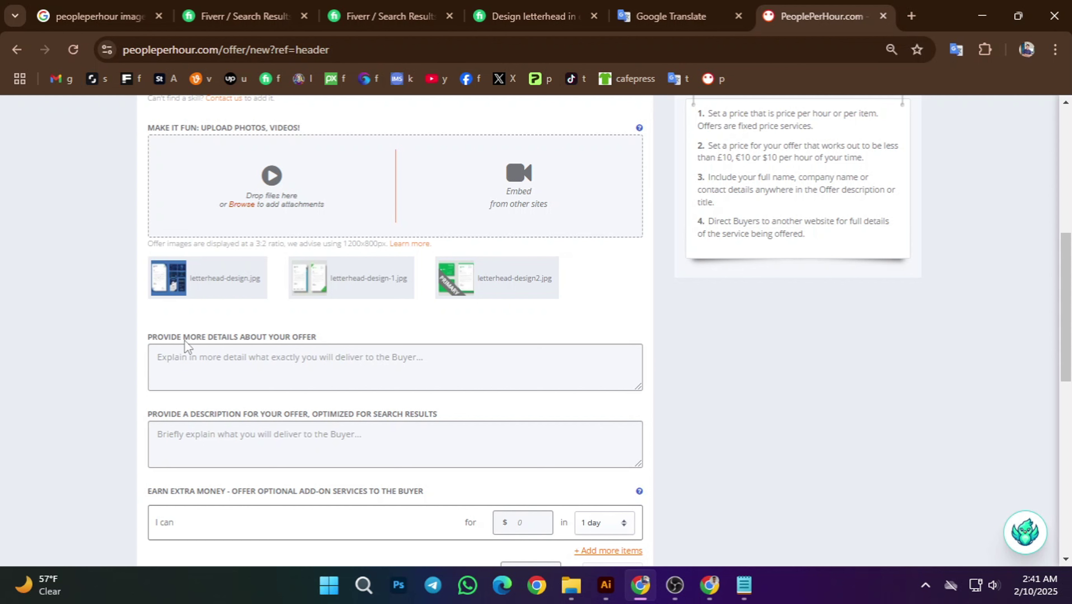
pyautogui.scroll(-5, 232, 380)
pyautogui.scroll(5, 250, 385)
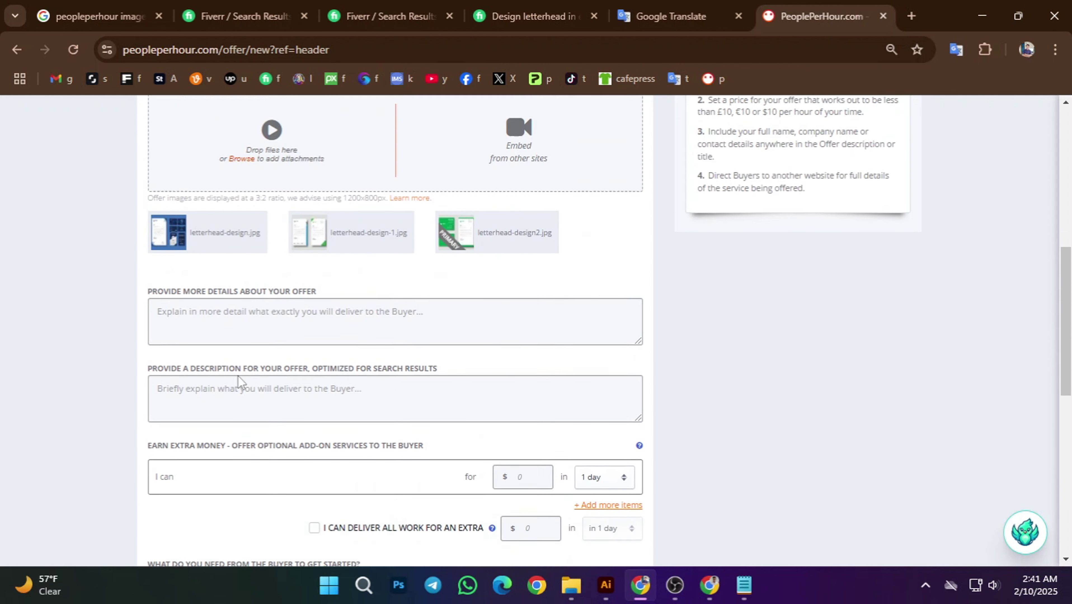
pyautogui.scroll(-2, 264, 452)
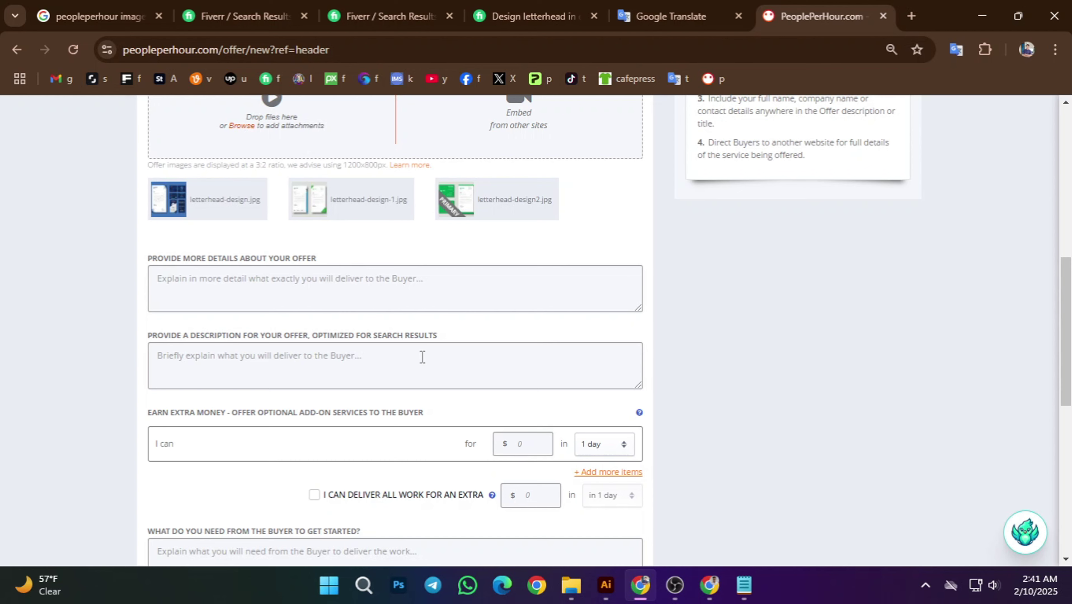
pyautogui.scroll(-2, 302, 363)
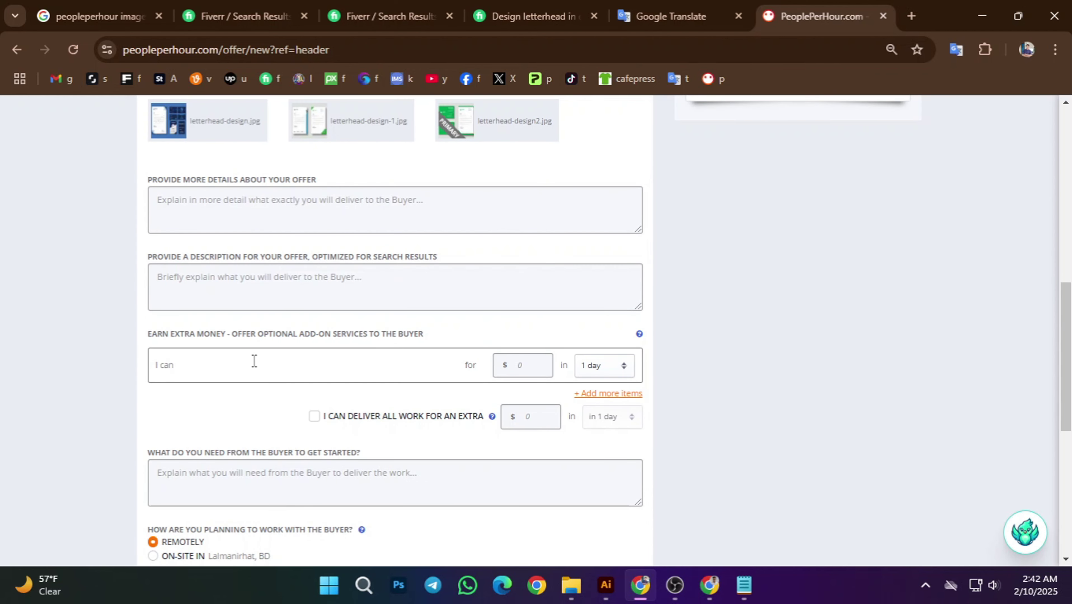
pyautogui.click(603, 374)
pyautogui.click(603, 373)
pyautogui.scroll(1, 357, 363)
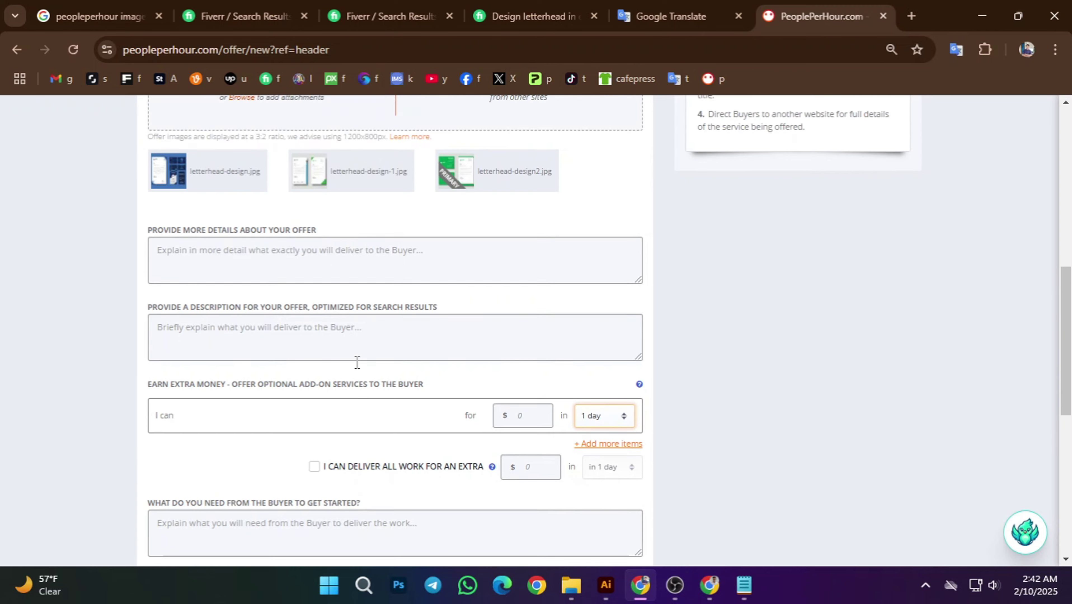
pyautogui.scroll(10, 356, 362)
pyautogui.scroll(-4, 291, 401)
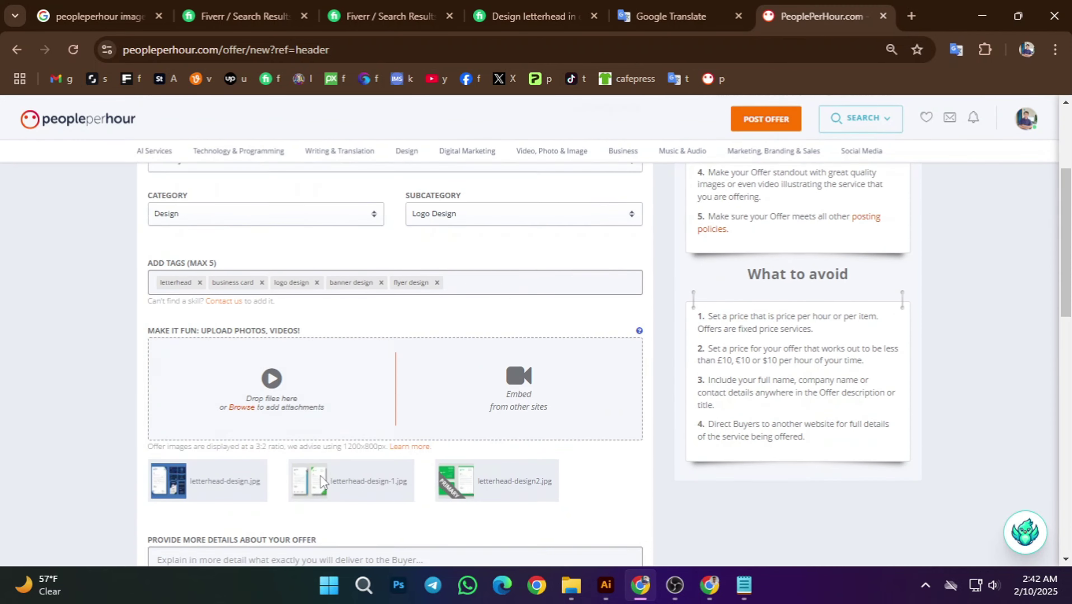
pyautogui.scroll(-15, 321, 481)
pyautogui.scroll(4, 354, 447)
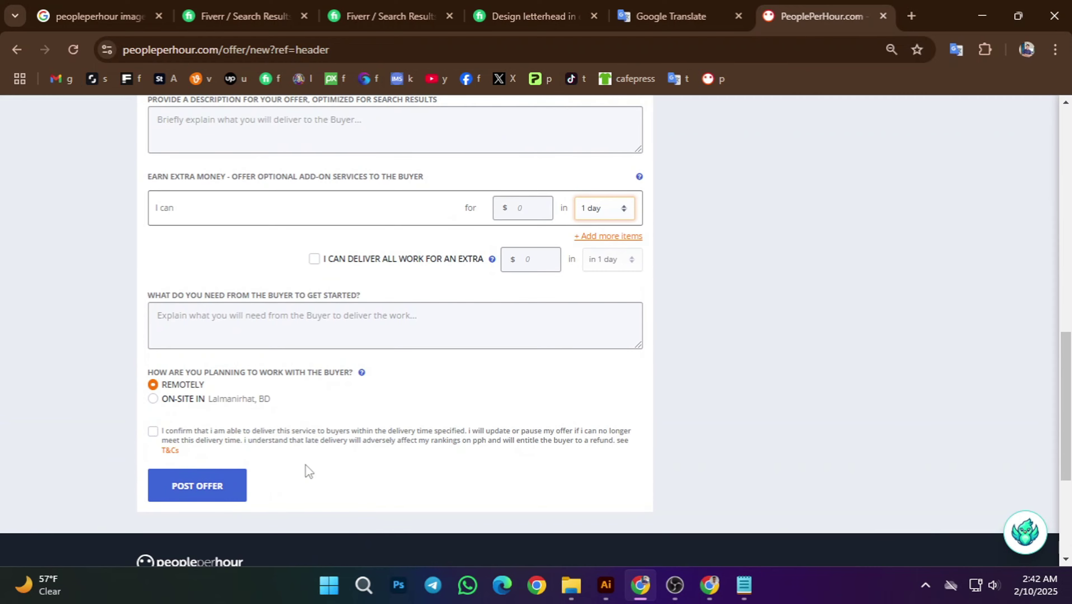
pyautogui.scroll(5, 309, 469)
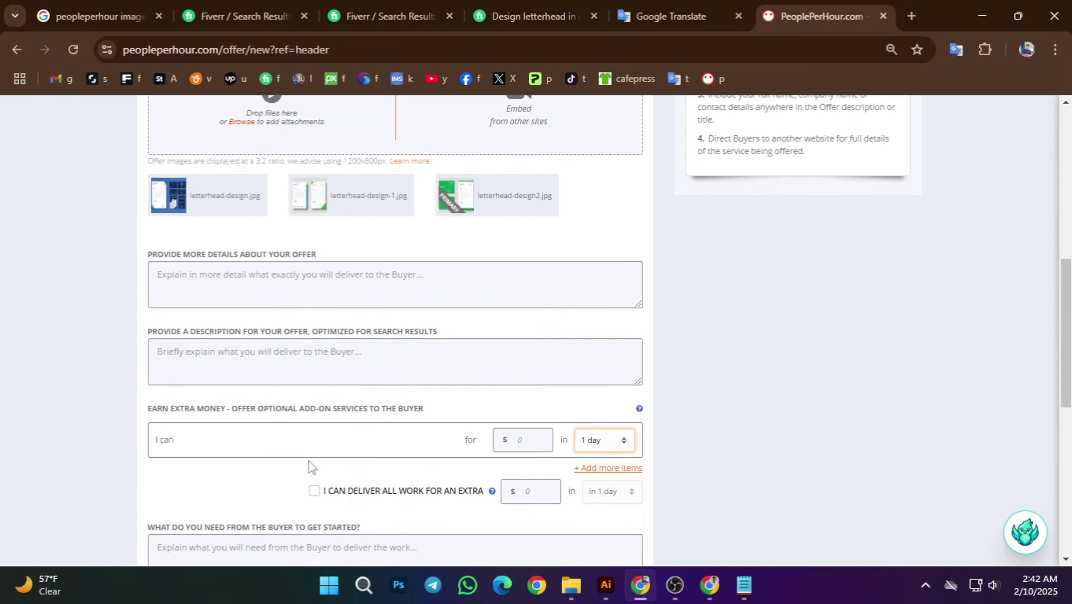
pyautogui.scroll(5, 312, 465)
pyautogui.scroll(-1, 315, 456)
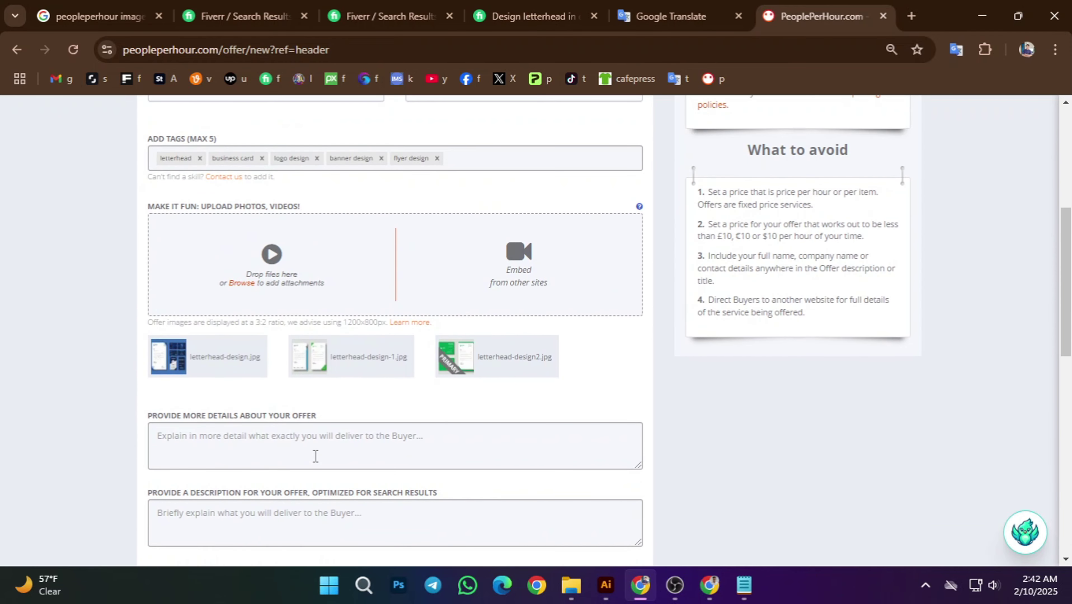
pyautogui.scroll(10, 315, 455)
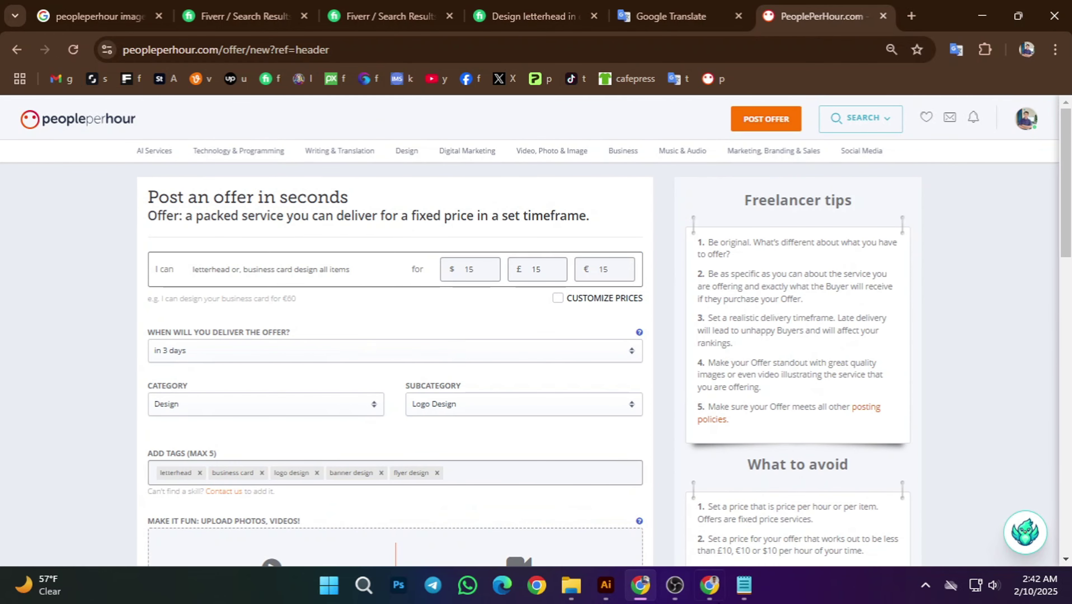
# - Switch to Notepad to review the prepared gig description text, and return to the PeoplePerHour offer form
pyautogui.click(743, 585)
pyautogui.click(402, 350)
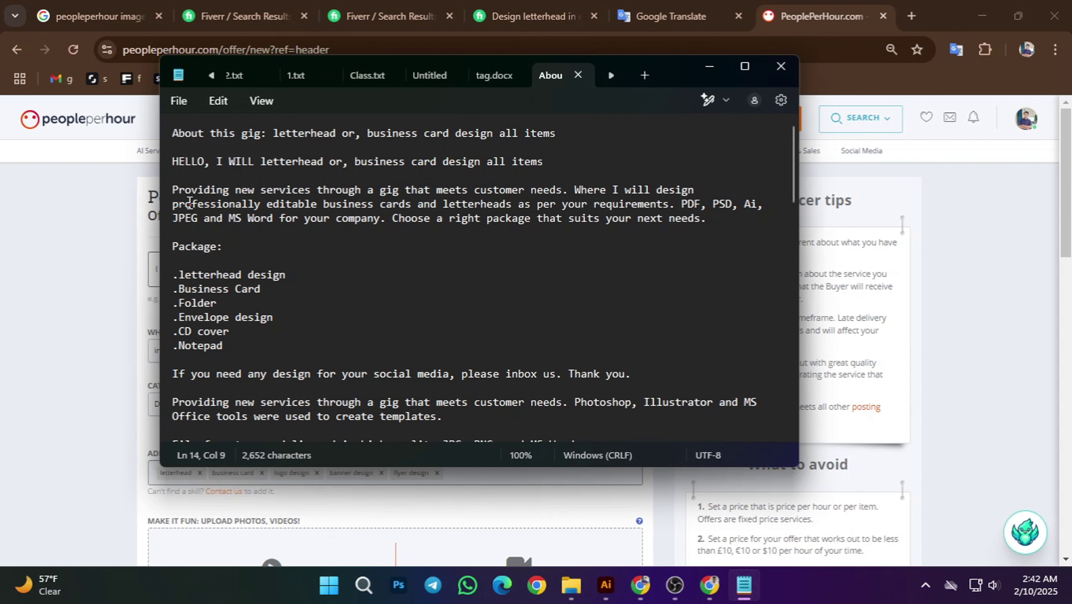
pyautogui.scroll(-1, 289, 334)
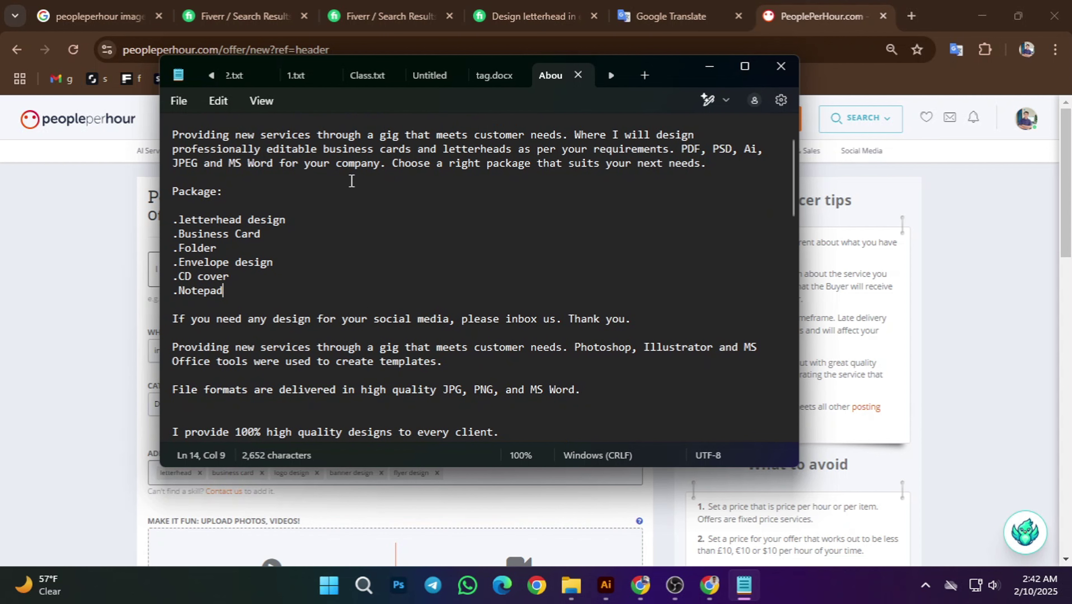
pyautogui.click(641, 586)
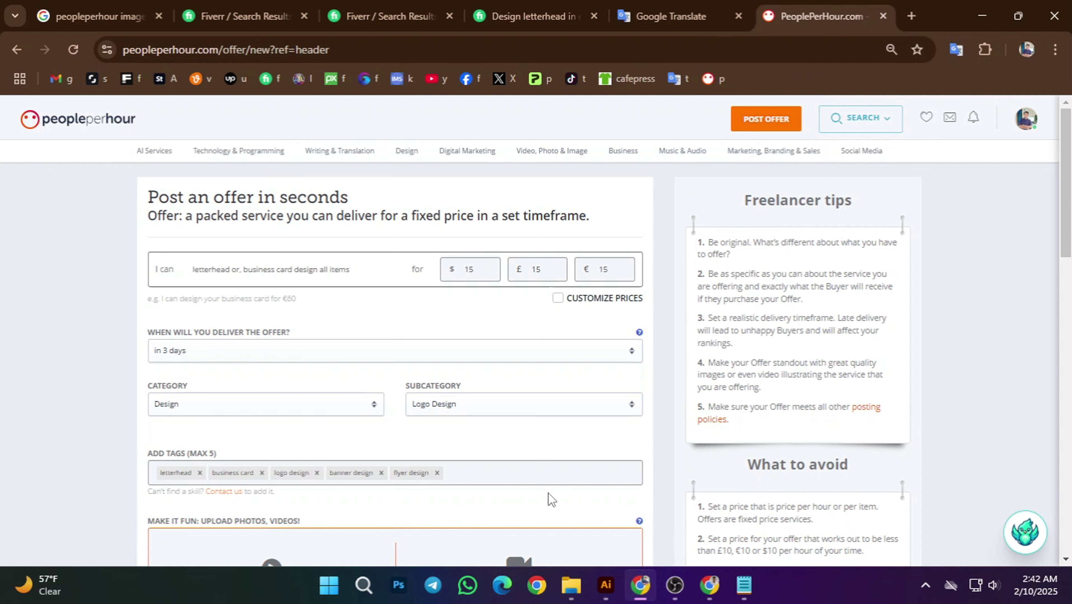
# - Copy the Package list, from letterhead design to Notepad, out of the Notepad notes into the offer's search-optimized description
pyautogui.scroll(-8, 326, 472)
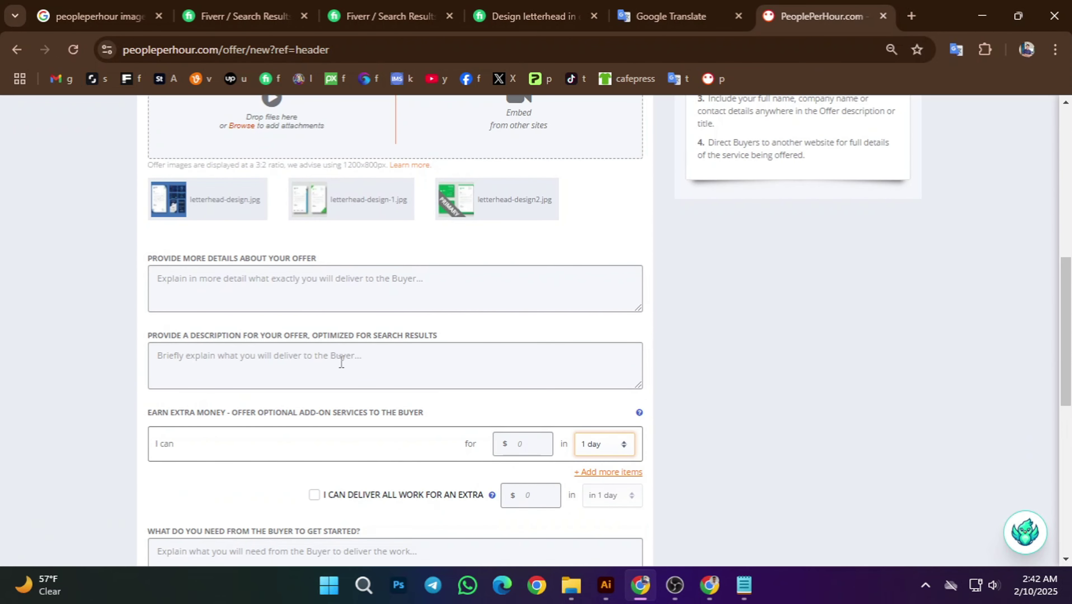
pyautogui.click(341, 362)
pyautogui.click(744, 585)
pyautogui.scroll(2, 331, 370)
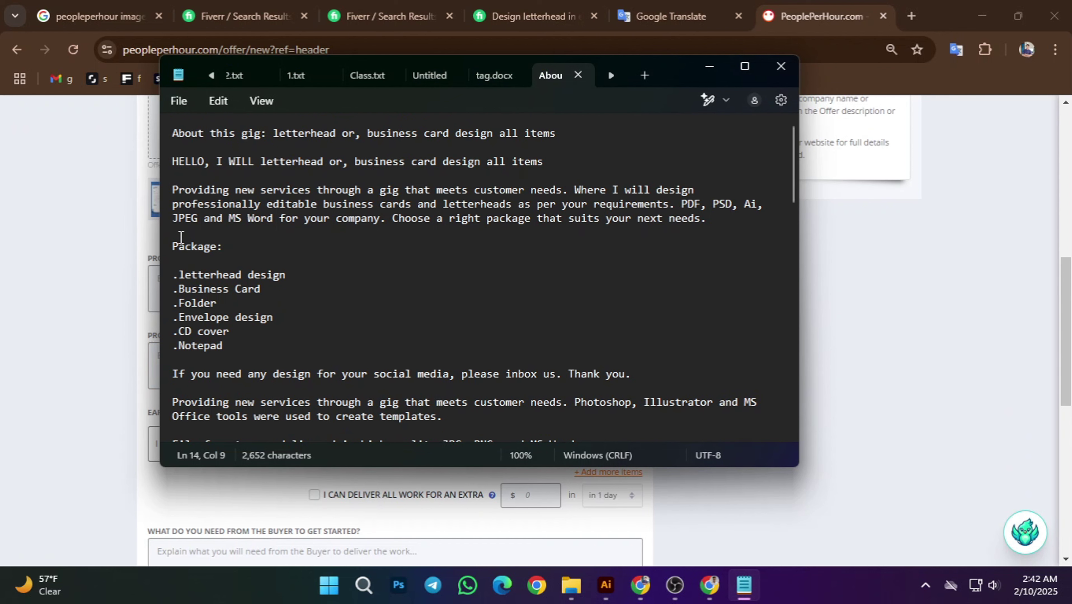
pyautogui.moveTo(173, 242); pyautogui.dragTo(247, 344)
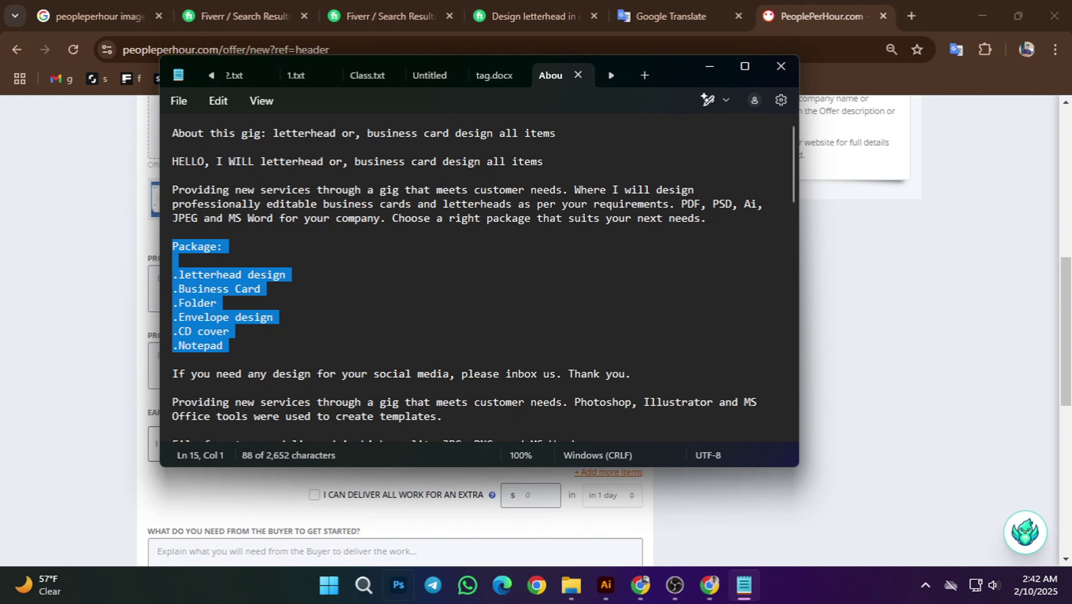
pyautogui.click(640, 585)
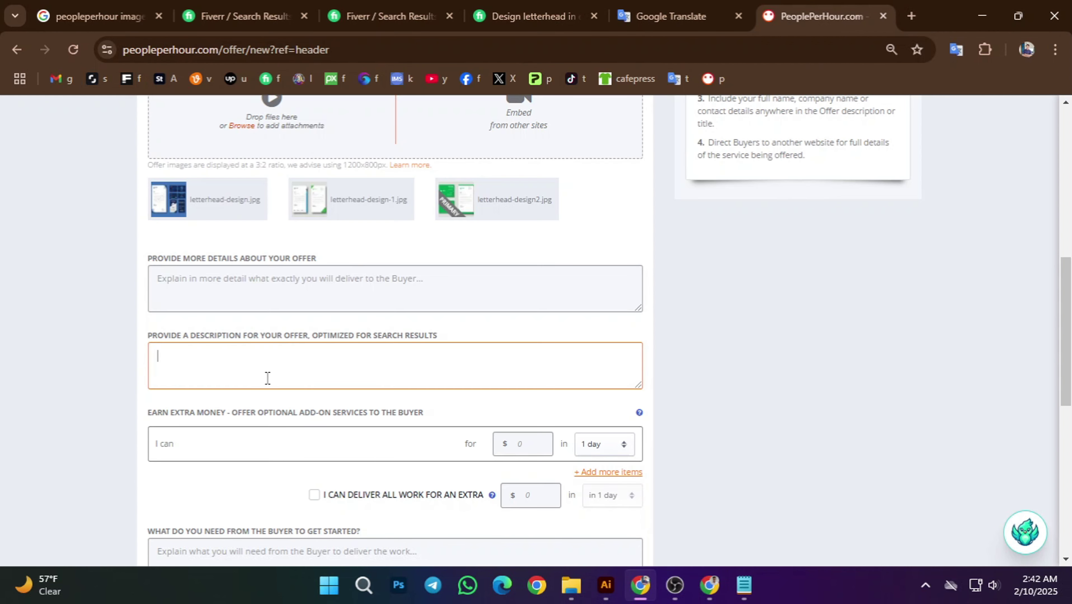
pyautogui.hotkey('ctrl', 'v')
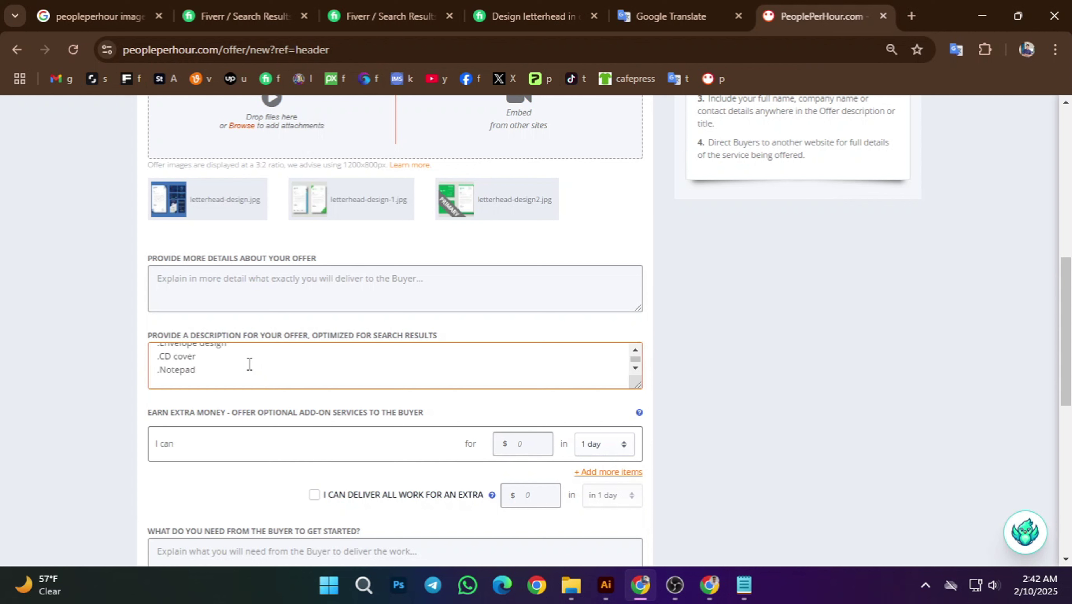
pyautogui.press('Return')
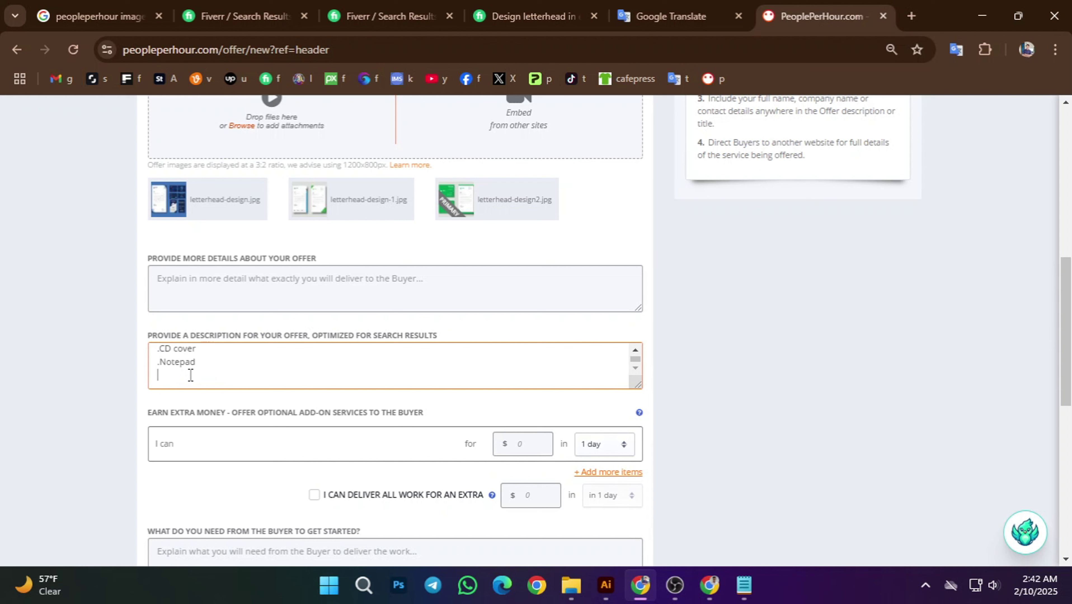
pyautogui.scroll(5, 190, 376)
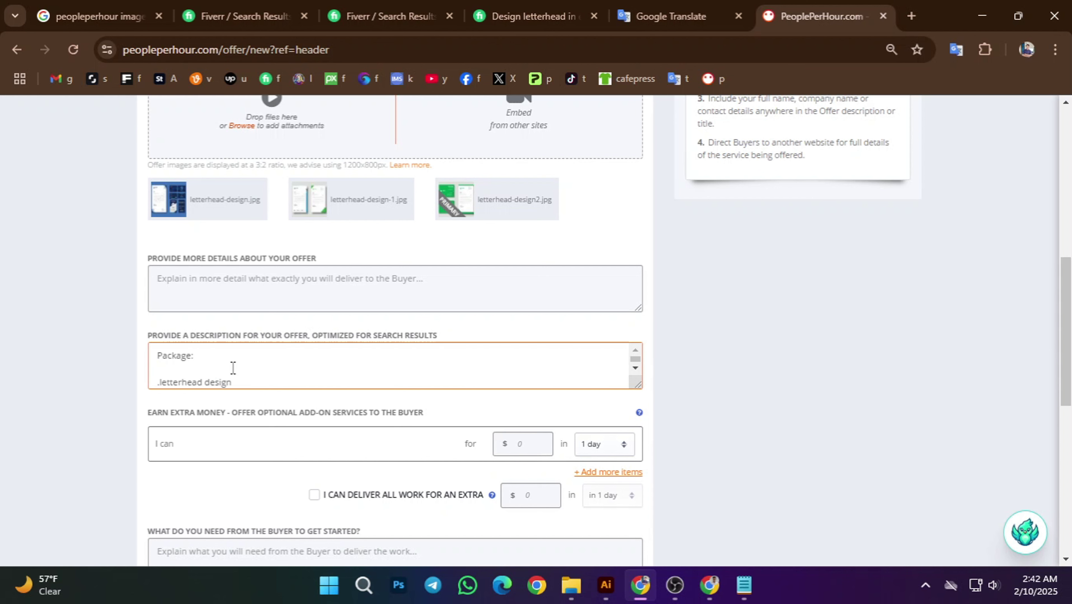
# - Fill the offer's more-details field with the Notepad text from "If you need any design for your social media" through "thanks you."
pyautogui.click(208, 277)
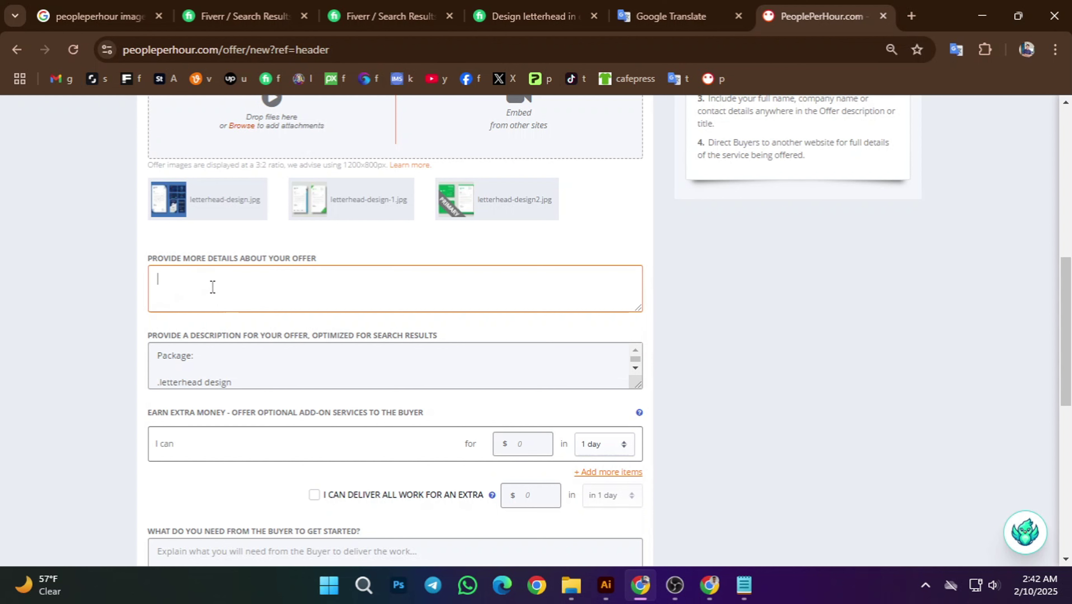
pyautogui.scroll(2, 183, 320)
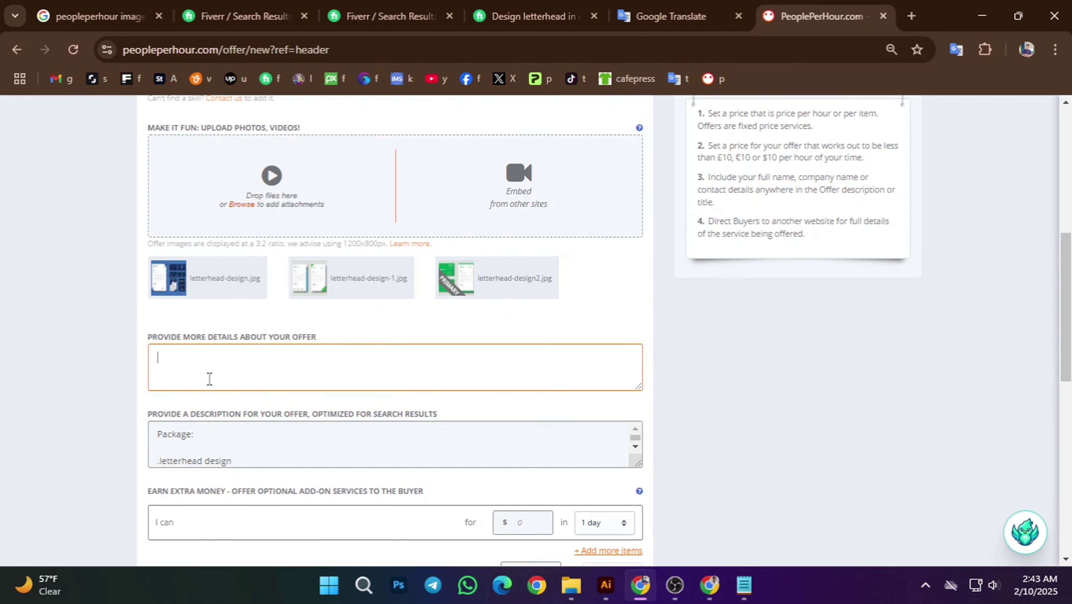
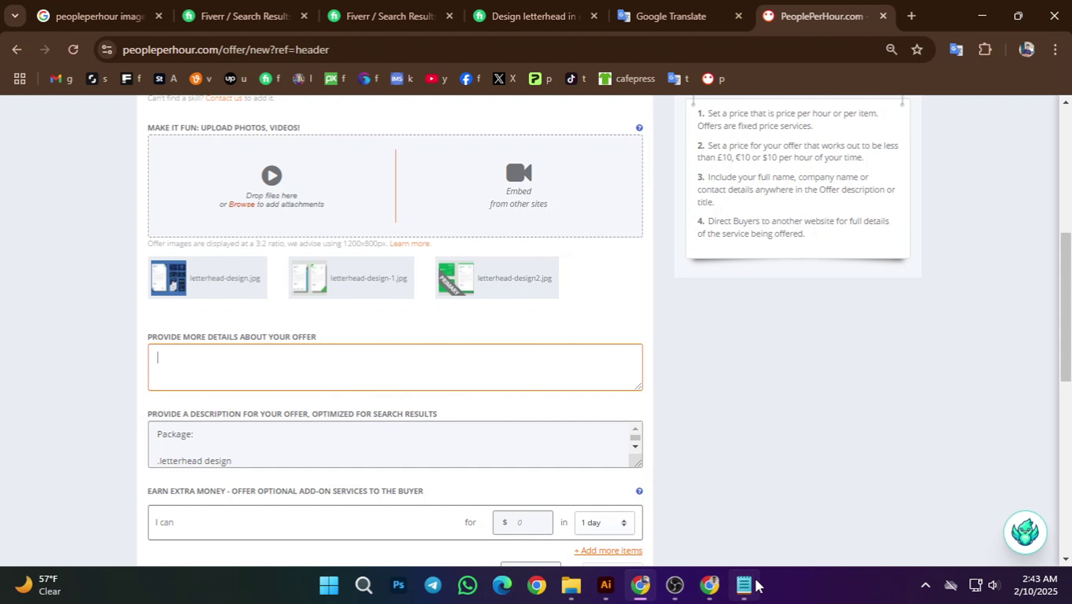
pyautogui.click(744, 585)
pyautogui.click(287, 275)
pyautogui.scroll(-2, 288, 384)
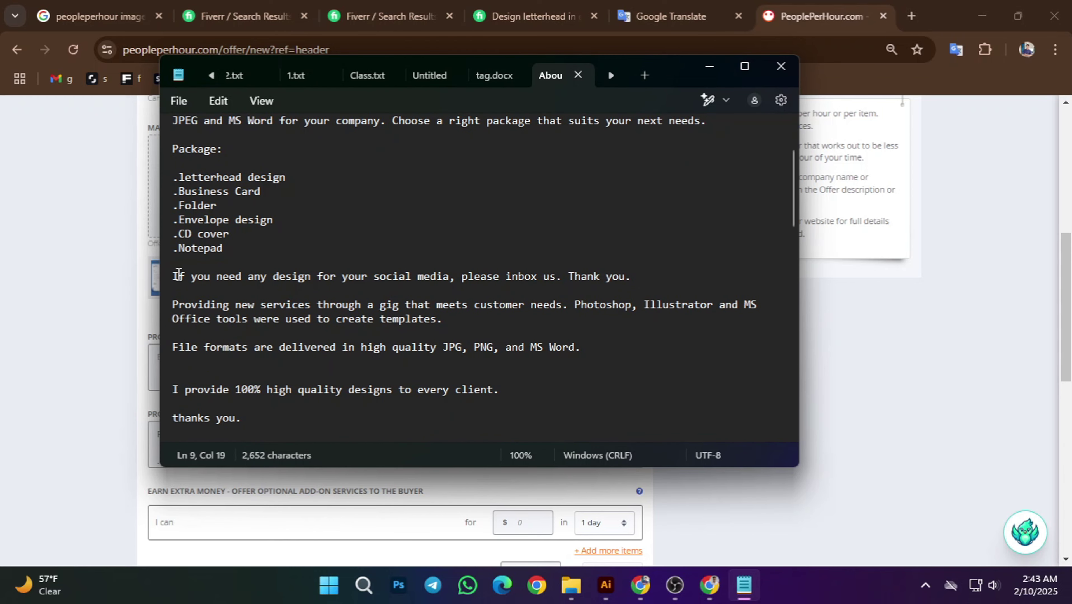
pyautogui.moveTo(174, 276); pyautogui.dragTo(512, 417)
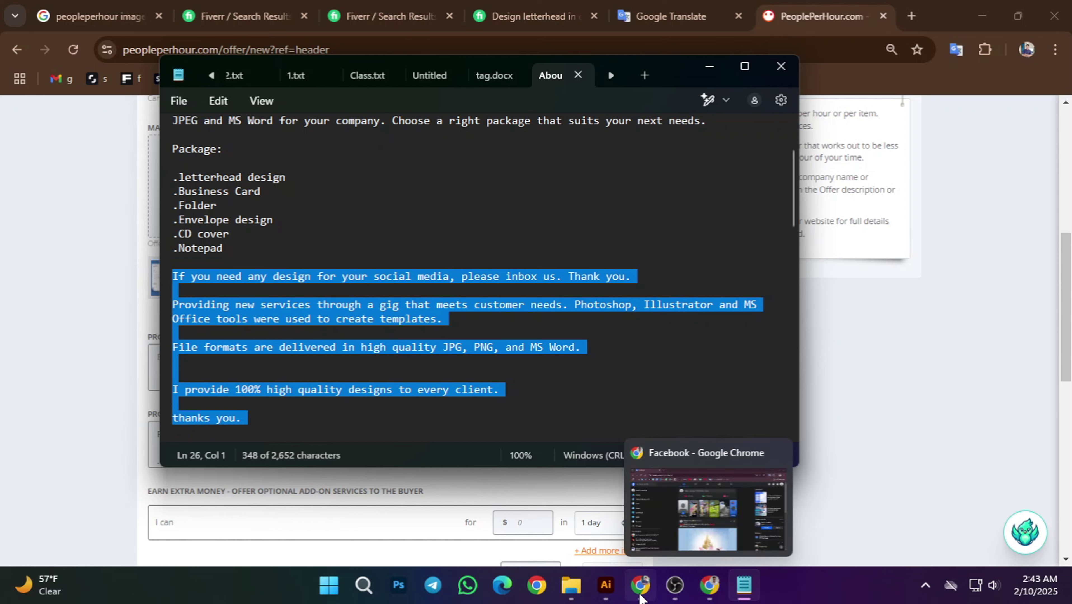
pyautogui.click(641, 585)
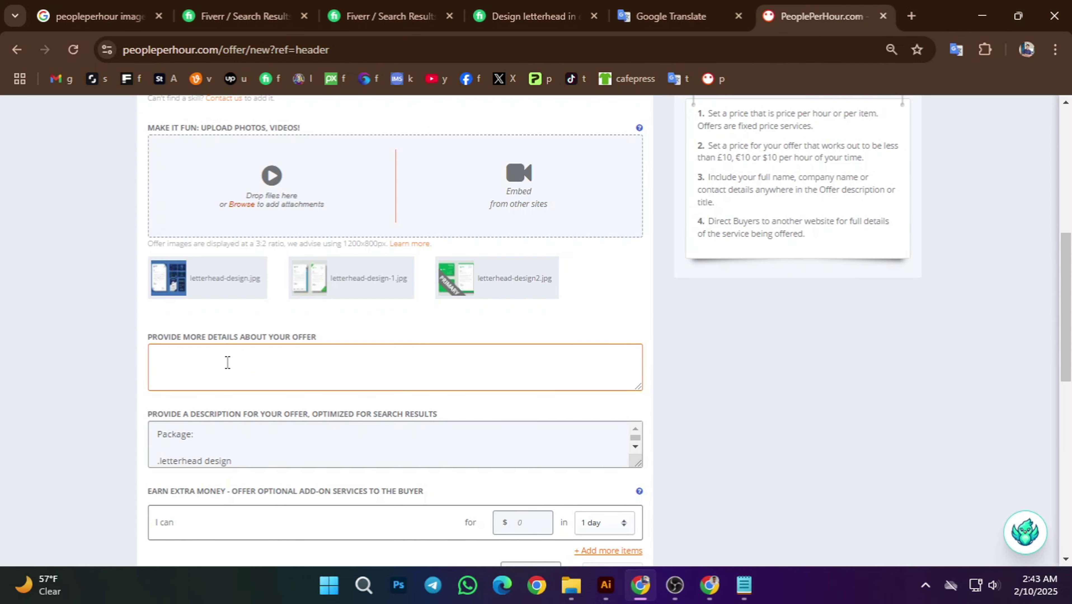
pyautogui.hotkey('ctrl', 'v')
pyautogui.press('BackSpace')
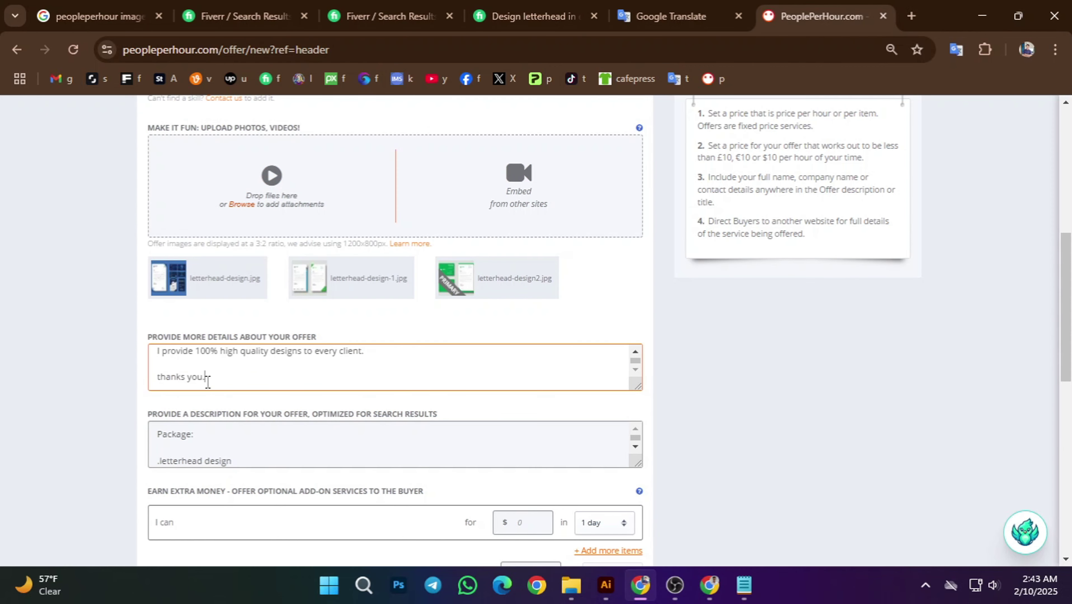
pyautogui.scroll(6, 231, 378)
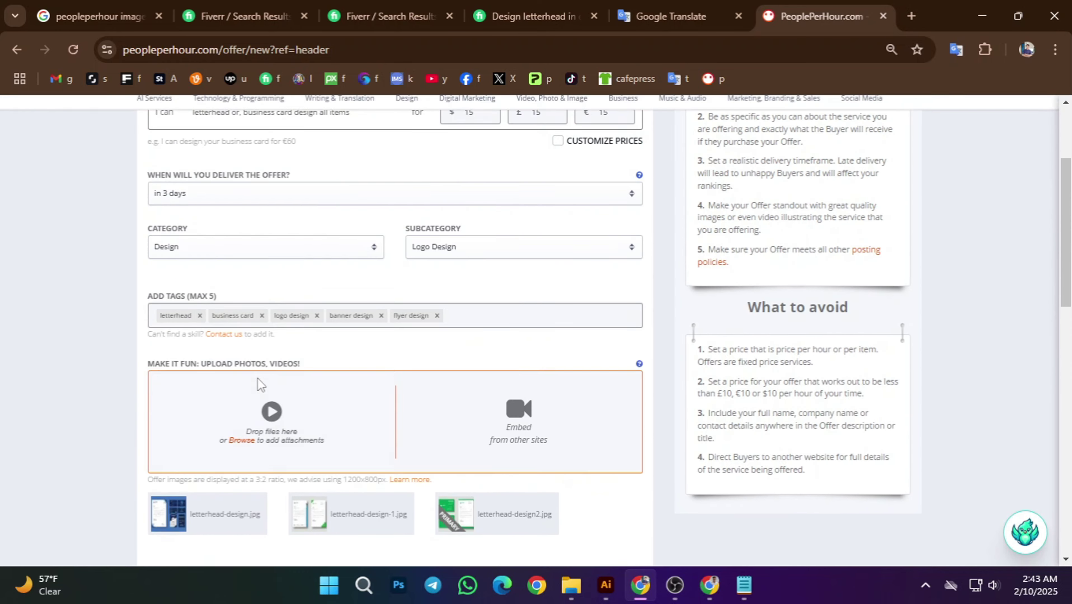
pyautogui.scroll(-8, 257, 377)
pyautogui.scroll(-2, 290, 373)
pyautogui.scroll(2, 290, 373)
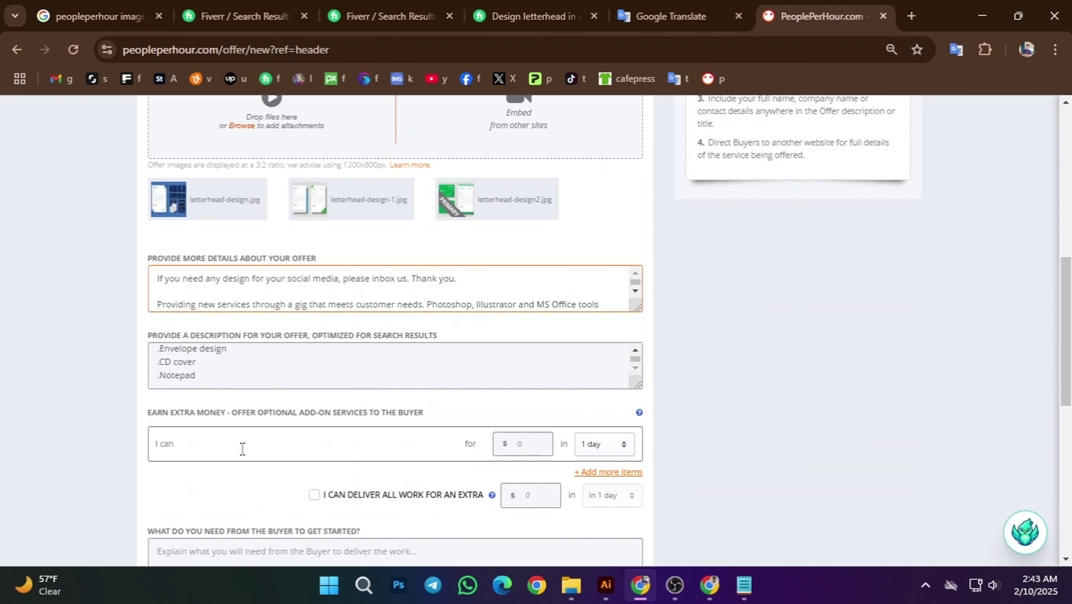
# - Copy the offer title "letterhead or, business card design all items" into the optional add-on service's description
pyautogui.scroll(-4, 236, 437)
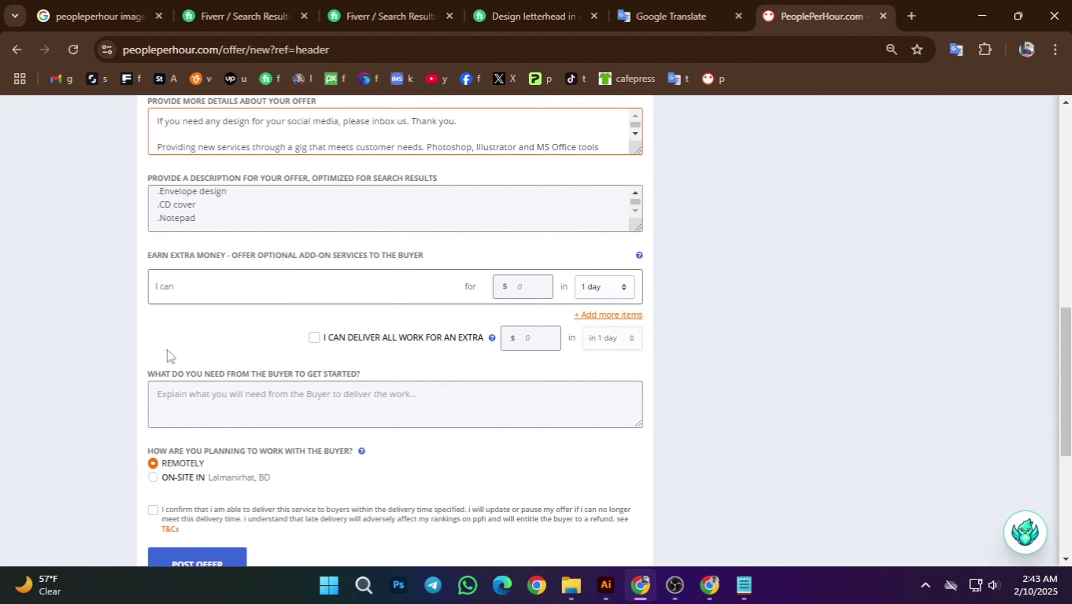
pyautogui.click(235, 279)
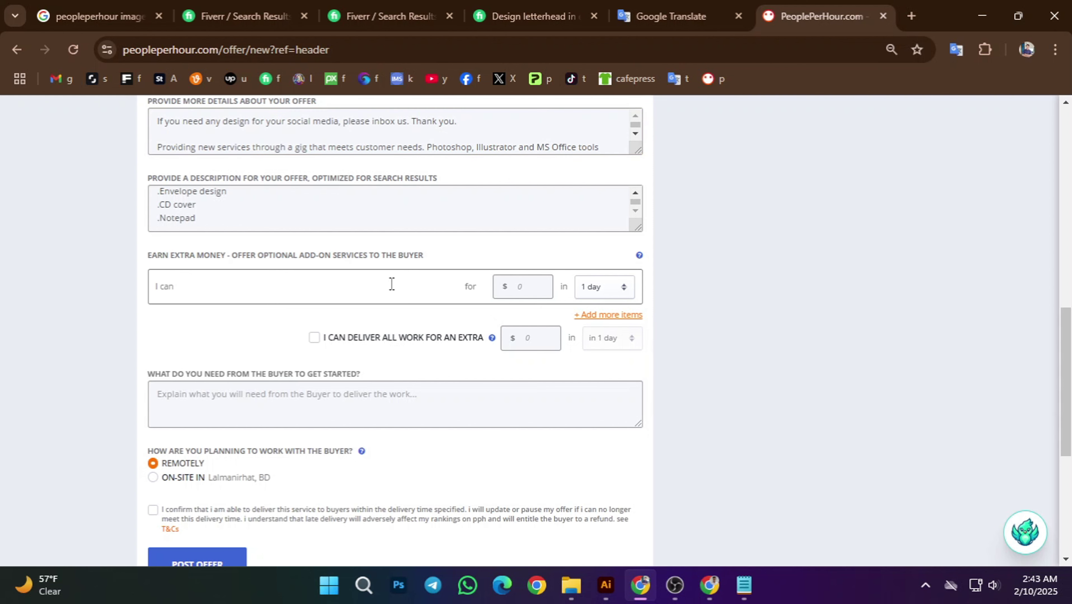
pyautogui.scroll(14, 263, 334)
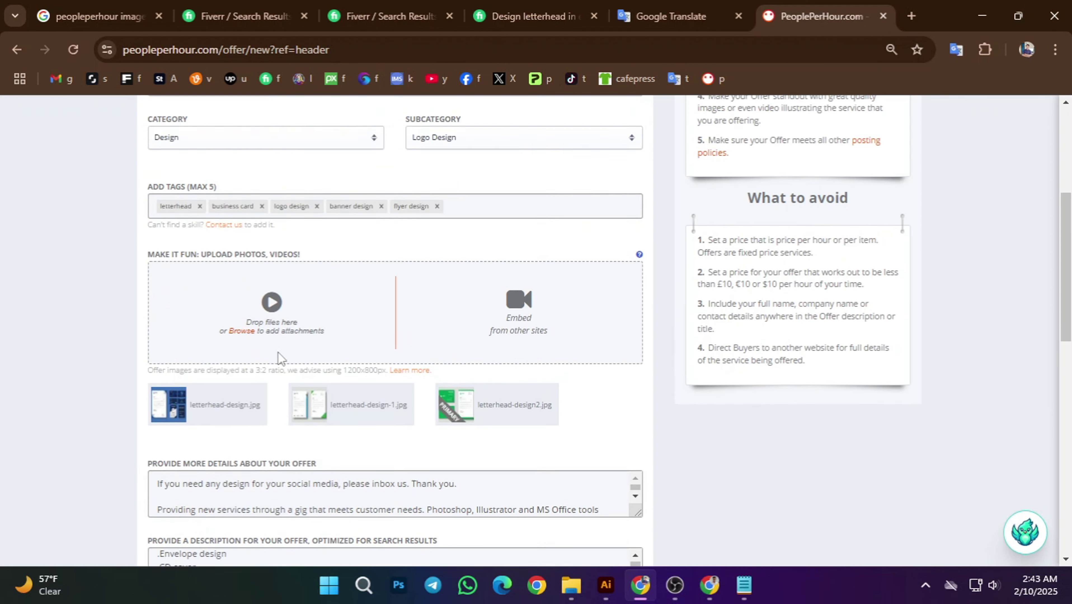
pyautogui.scroll(2, 273, 337)
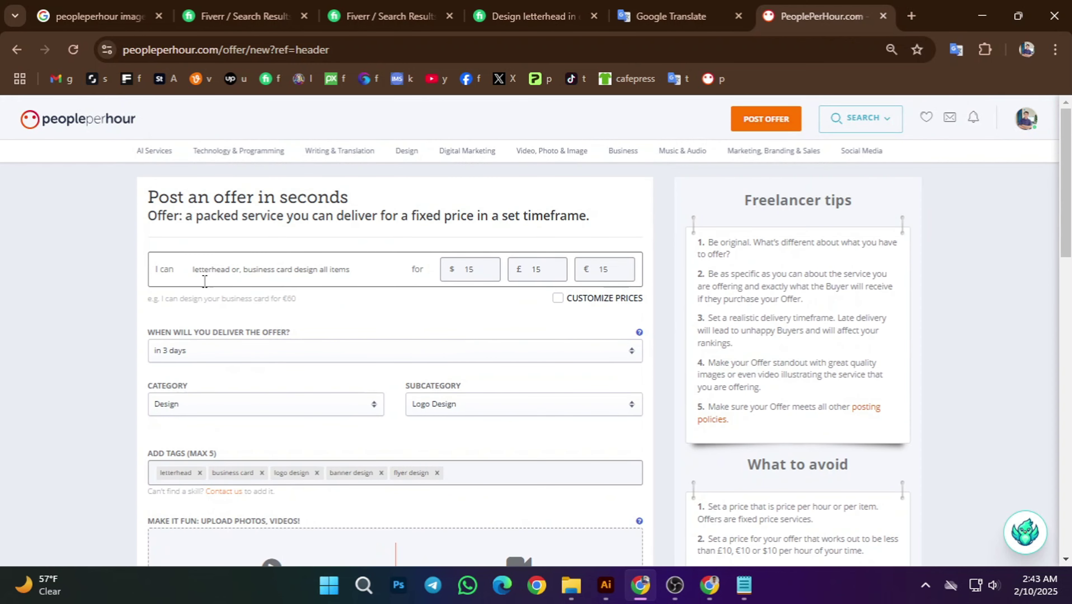
pyautogui.moveTo(193, 270); pyautogui.dragTo(349, 274)
pyautogui.hotkey('ctrl', 'c')
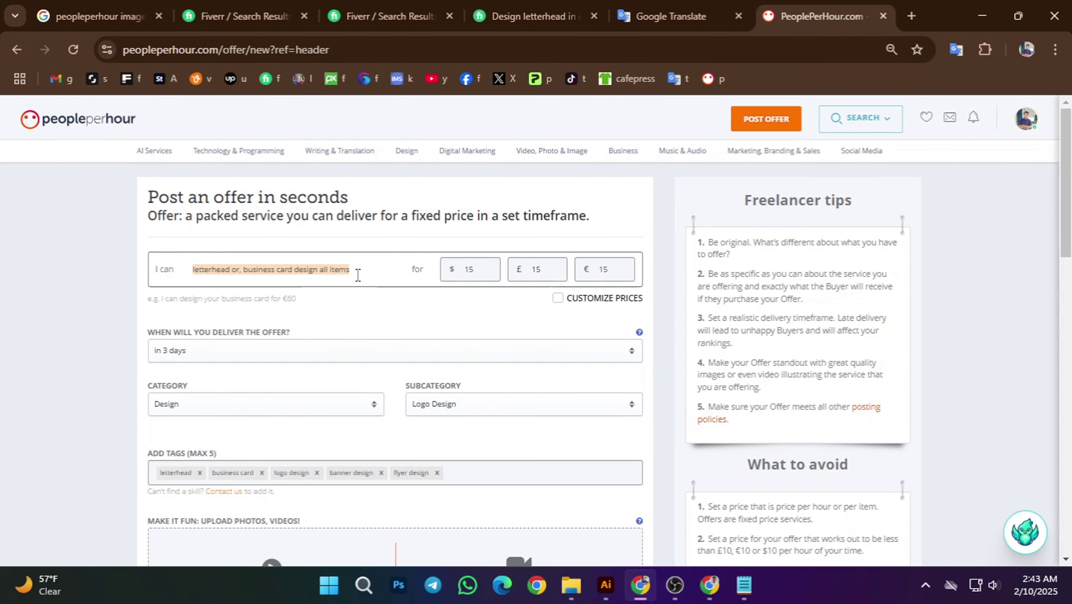
pyautogui.scroll(-16, 337, 311)
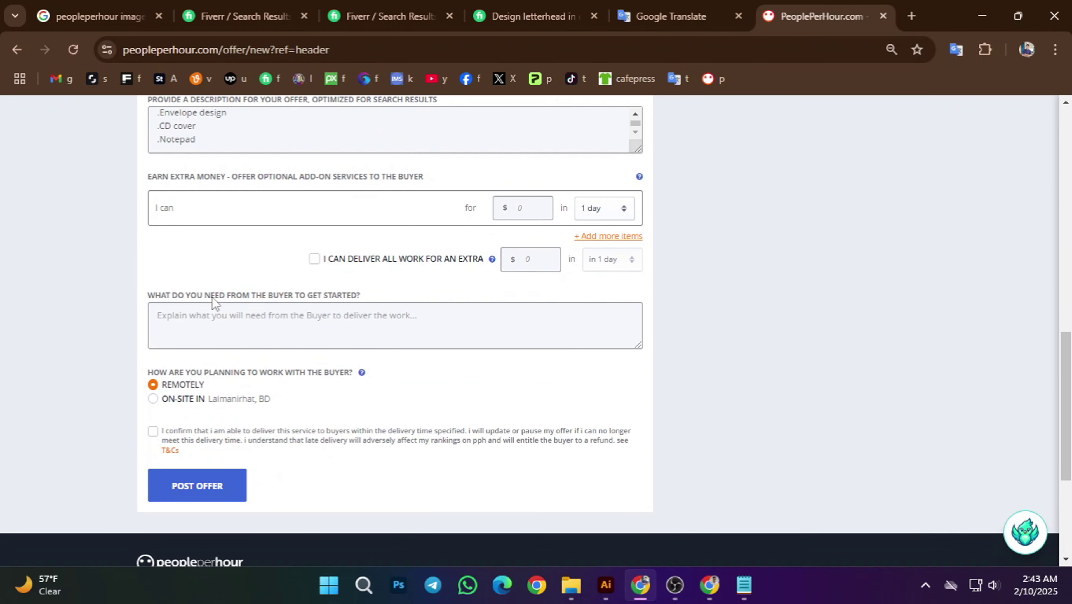
pyautogui.hotkey('ctrl', 'v')
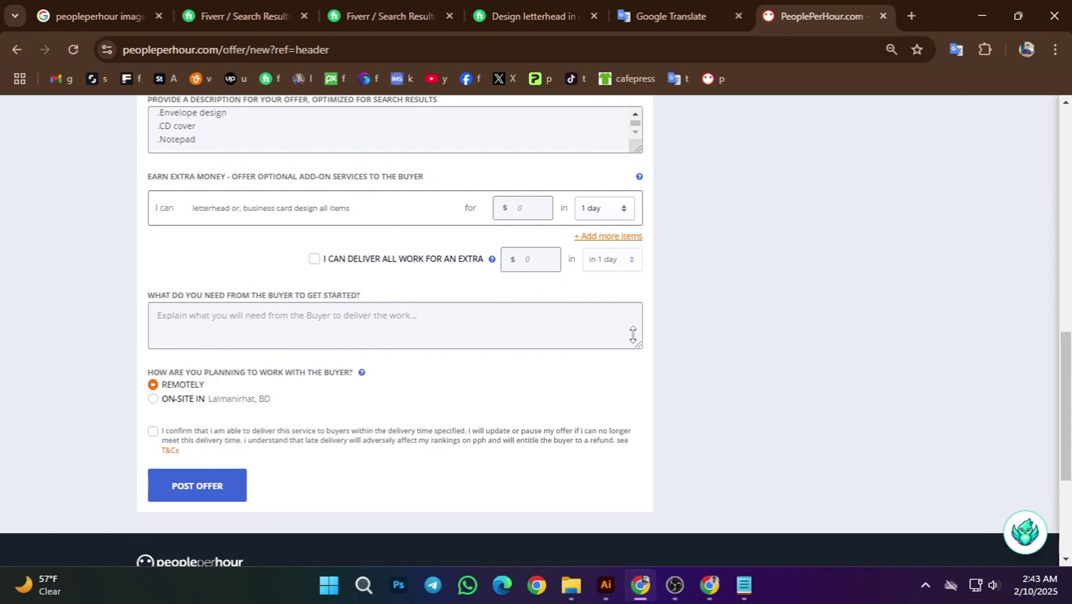
# - Price the add-on service at $15 with delivery in 3 days, leaving the extra-fee option for delivering all work unchecked
pyautogui.click(531, 209)
pyautogui.write('15')
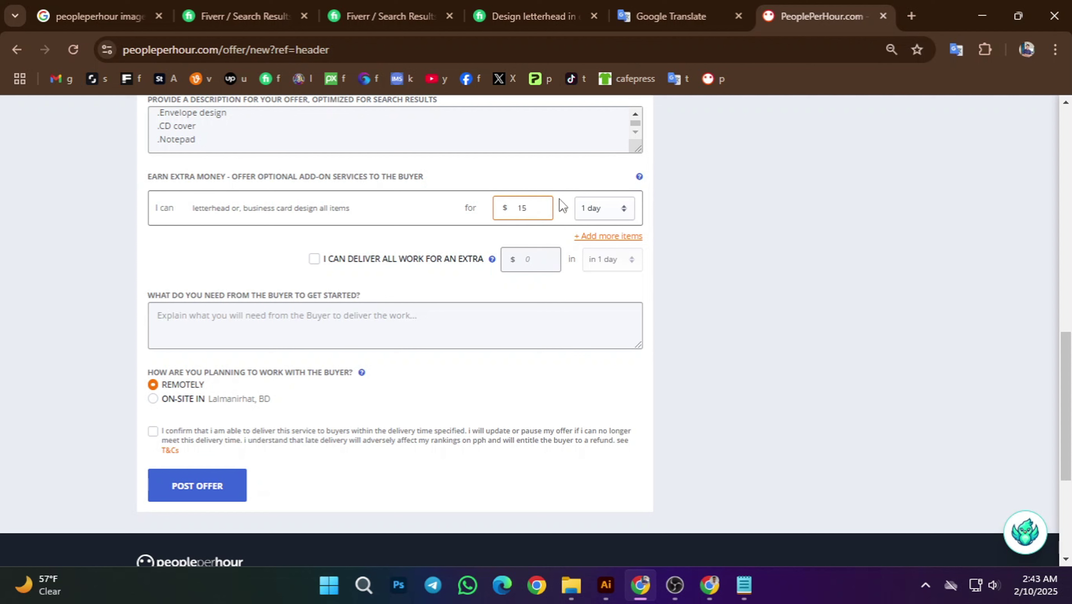
pyautogui.click(624, 208)
pyautogui.click(598, 286)
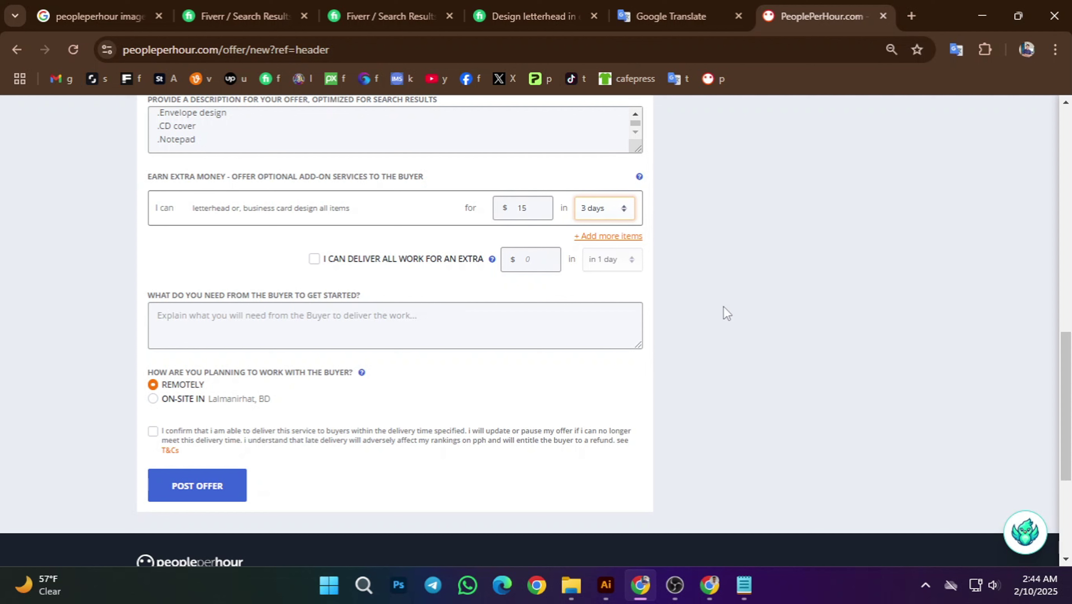
pyautogui.click(314, 259)
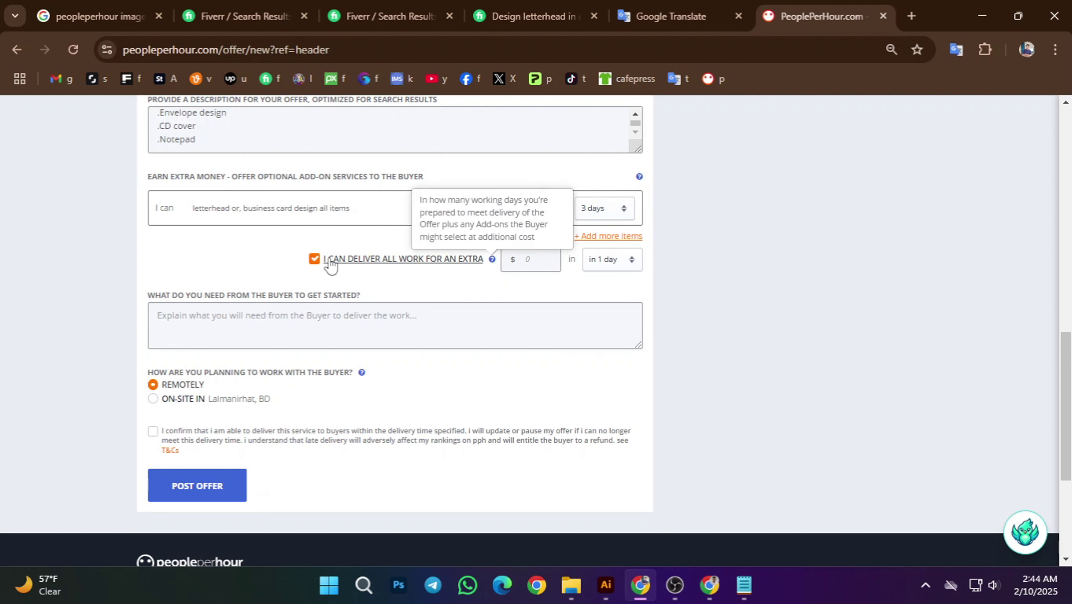
pyautogui.click(314, 259)
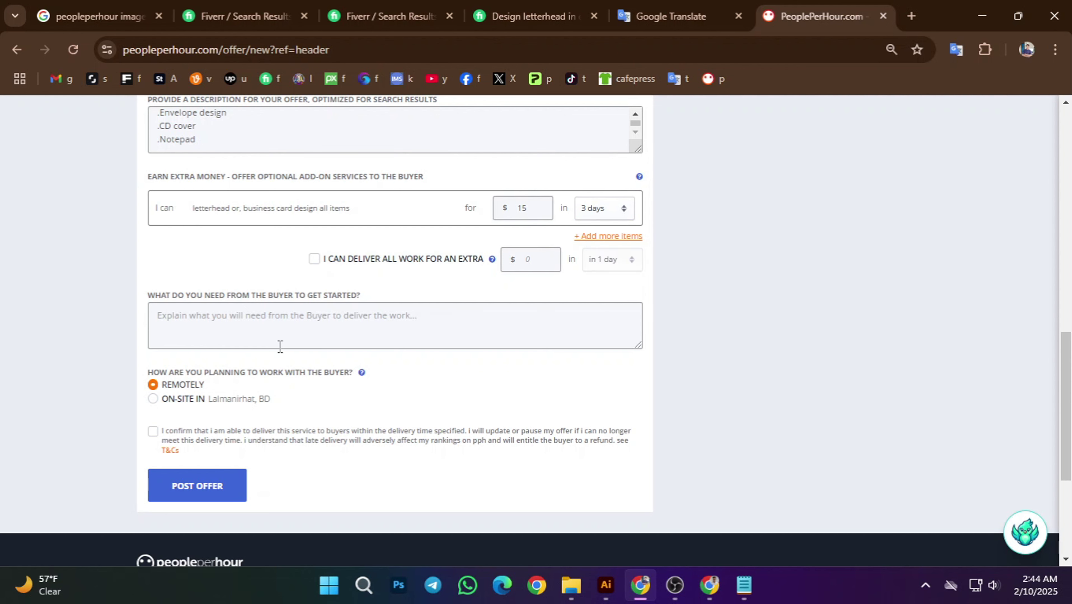
# - Check over the filled-in offer, accept the delivery-time confirmation and try to post the offer
pyautogui.scroll(-2, 222, 364)
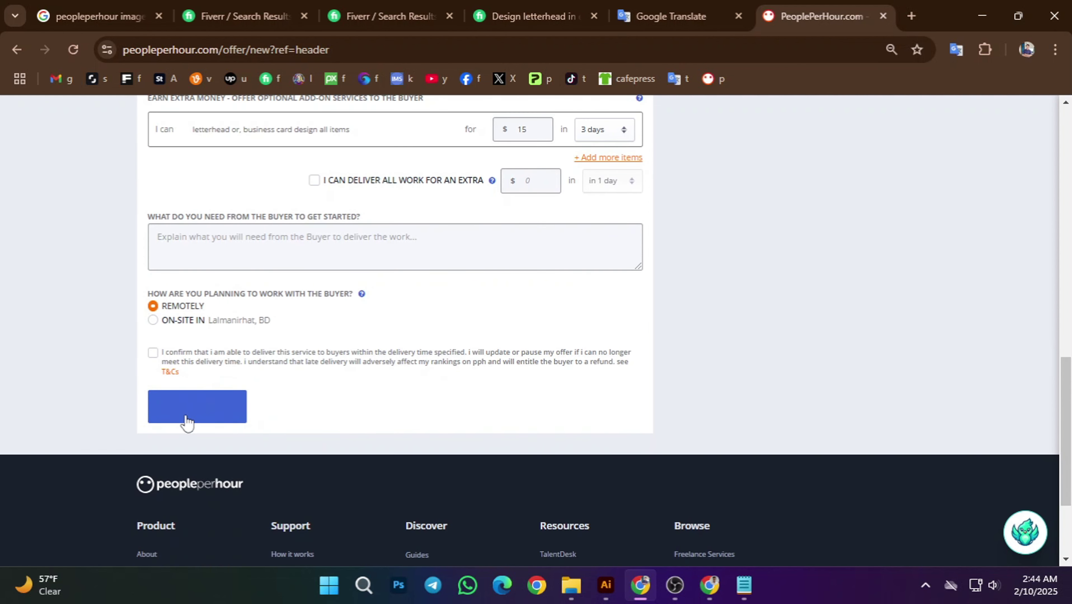
pyautogui.click(362, 350)
pyautogui.scroll(4, 358, 334)
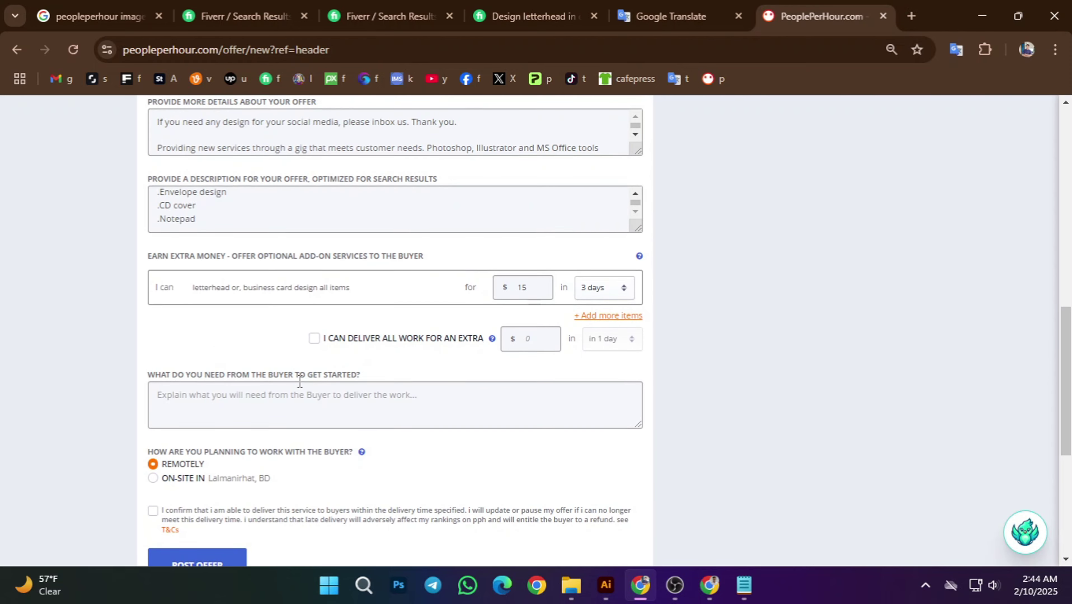
pyautogui.scroll(5, 304, 381)
pyautogui.scroll(3, 287, 440)
pyautogui.scroll(-5, 237, 487)
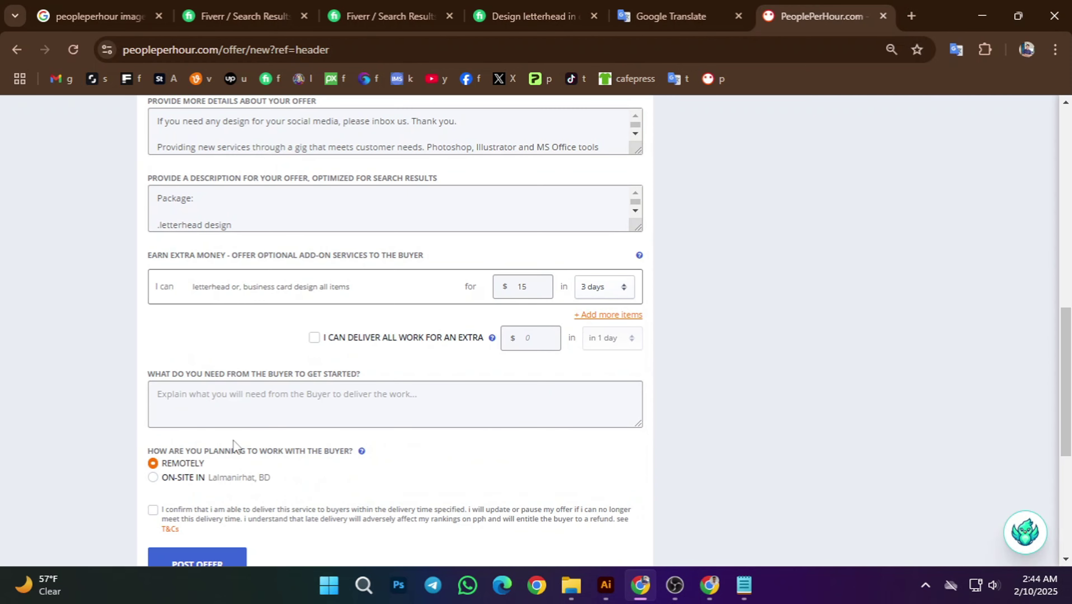
pyautogui.click(211, 518)
pyautogui.scroll(-5, 238, 493)
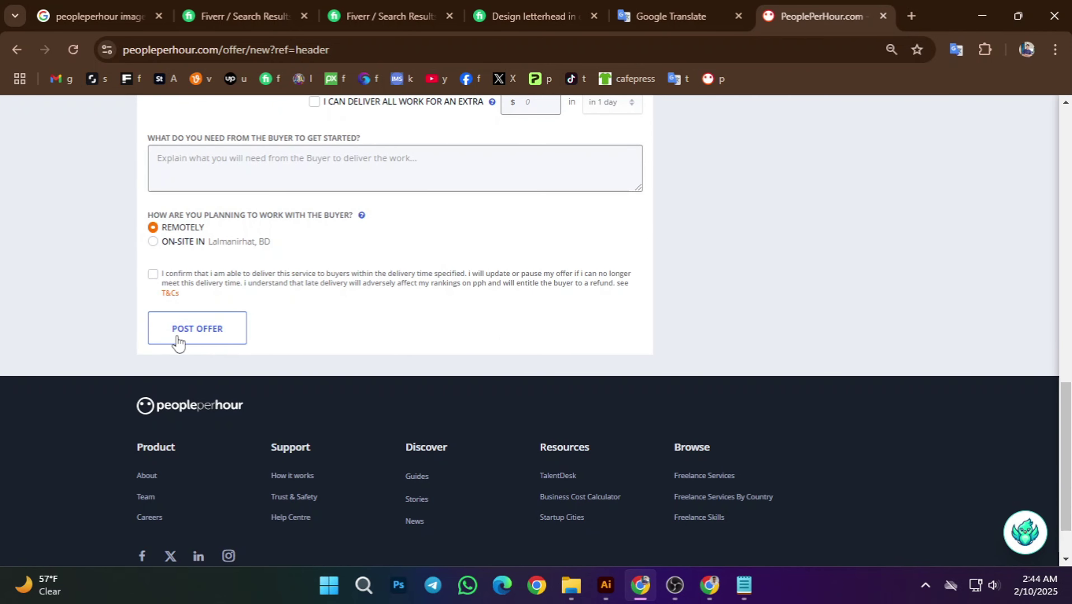
pyautogui.click(153, 275)
pyautogui.click(205, 334)
# - Switch to Notepad and read through the gig notes, from package details to FAQ, for text suited to the buyer-requirements field
pyautogui.scroll(2, 248, 407)
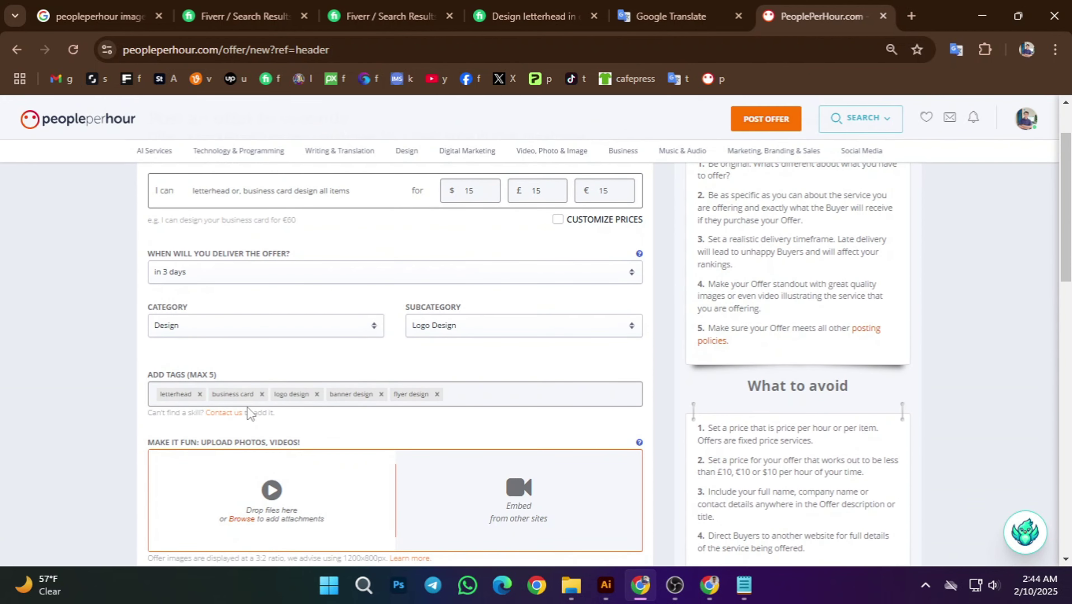
pyautogui.scroll(2, 273, 385)
pyautogui.scroll(-10, 272, 384)
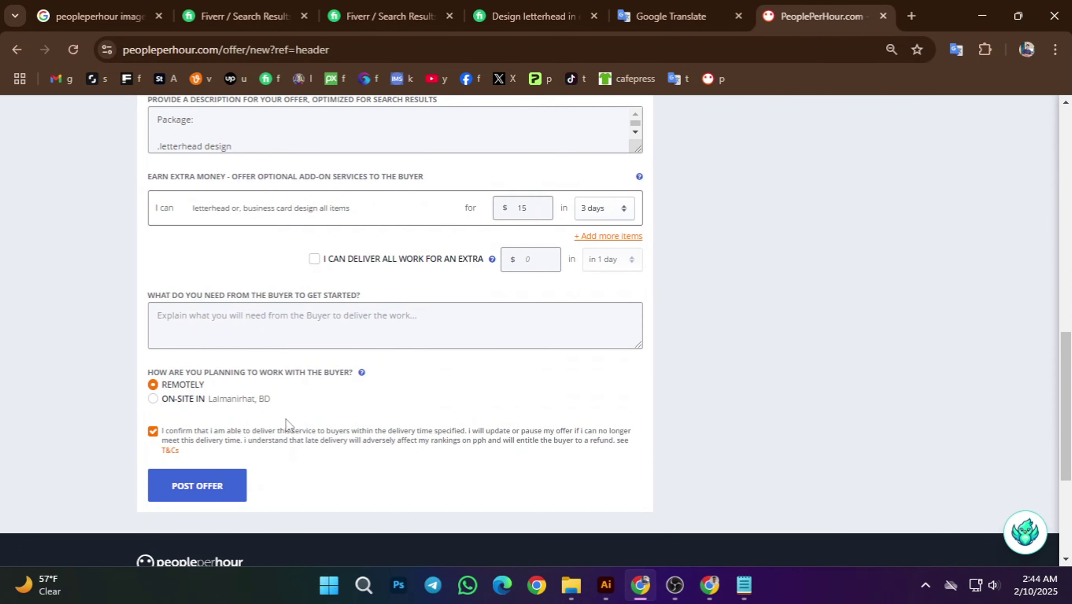
pyautogui.click(229, 335)
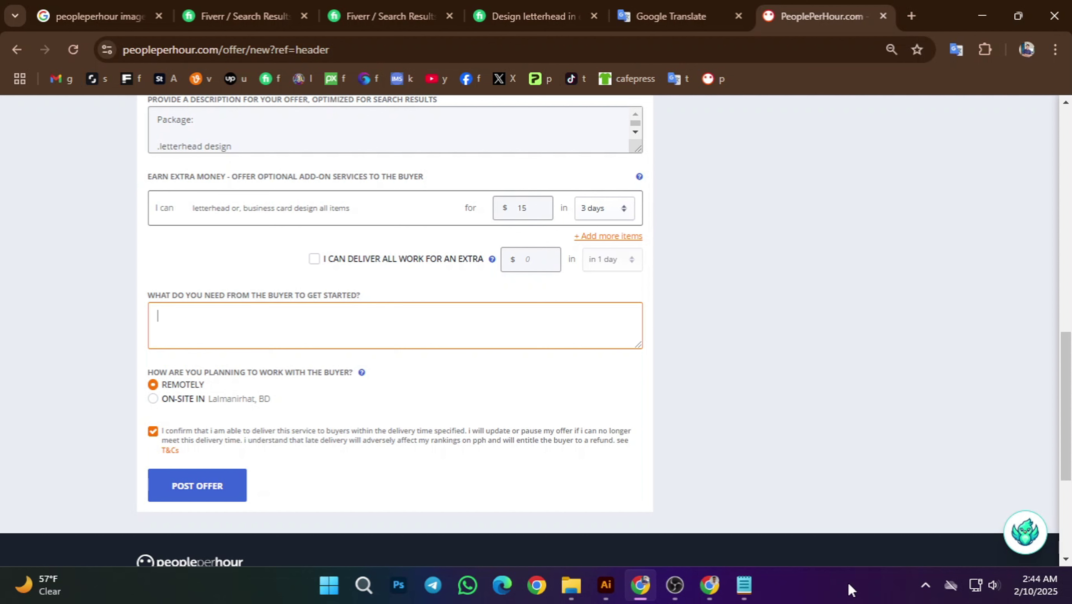
pyautogui.click(744, 585)
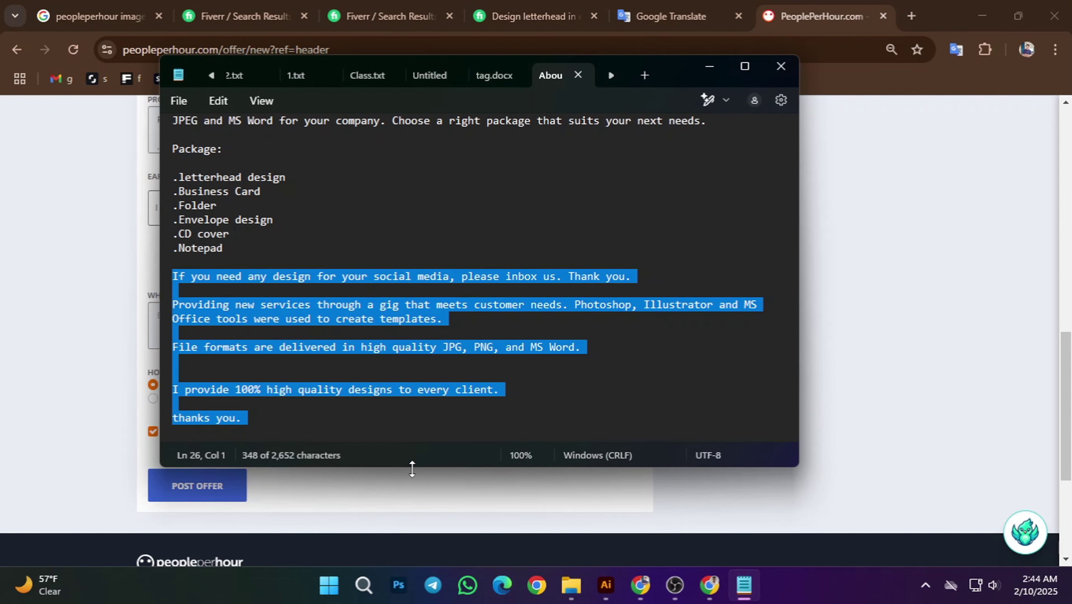
pyautogui.click(670, 433)
pyautogui.scroll(-3, 406, 389)
pyautogui.scroll(-1, 321, 379)
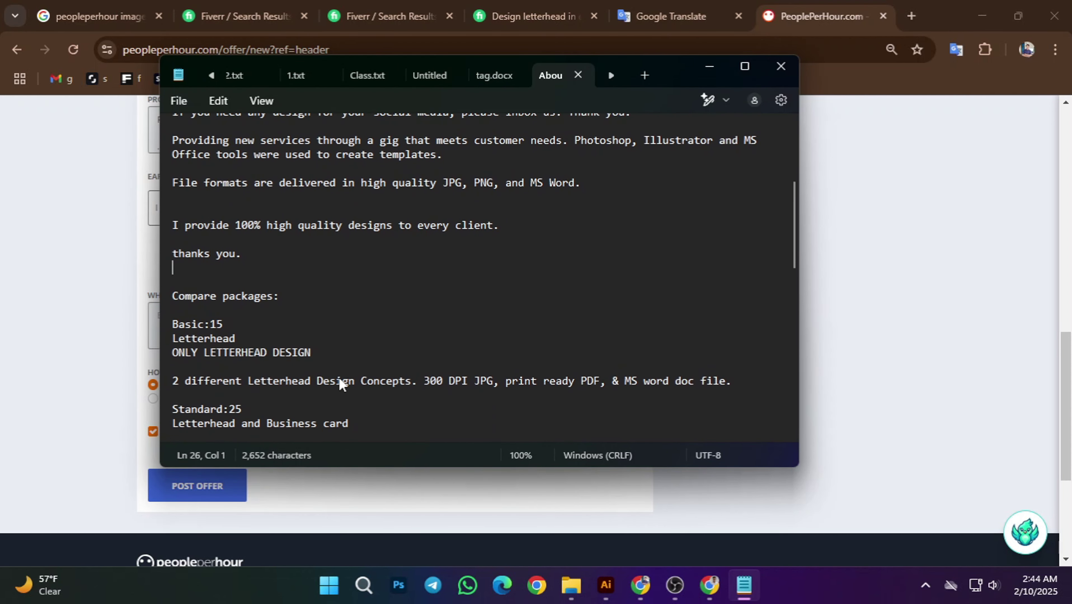
pyautogui.scroll(-2, 352, 384)
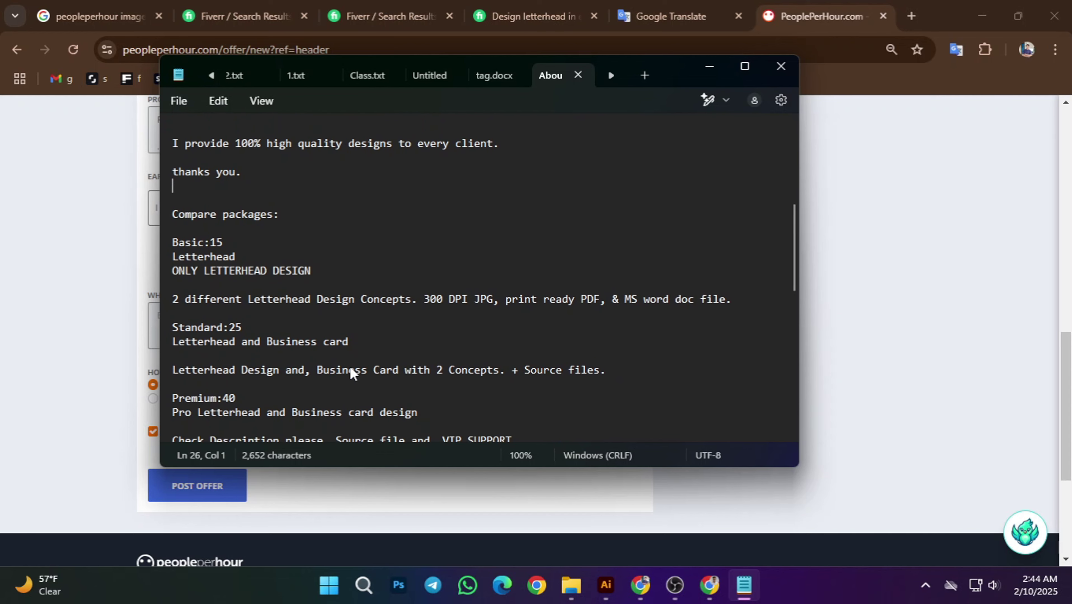
pyautogui.scroll(1, 347, 368)
pyautogui.scroll(3, 328, 292)
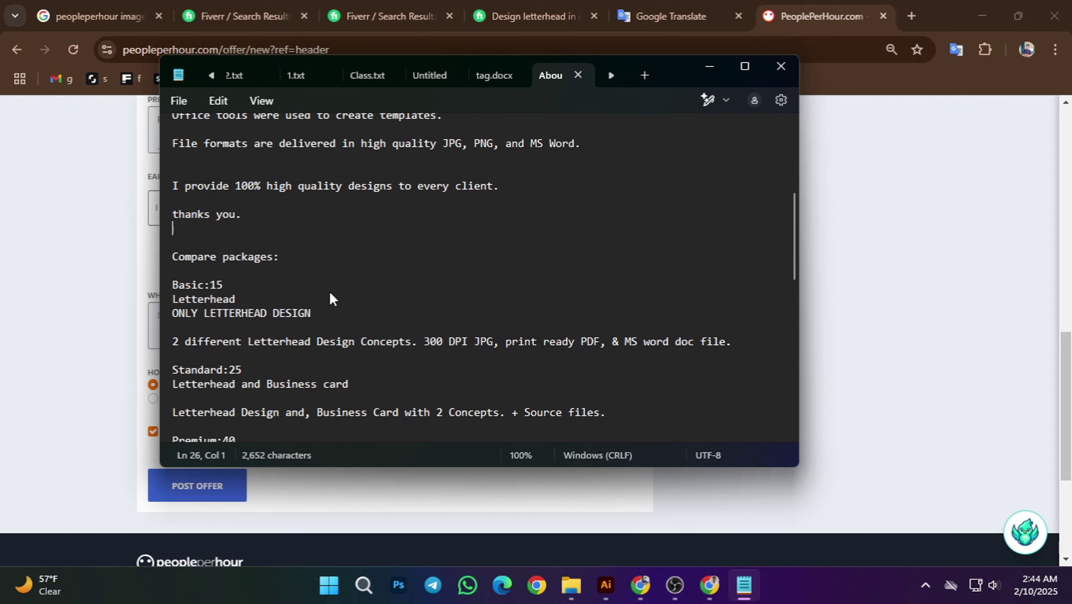
pyautogui.scroll(6, 272, 317)
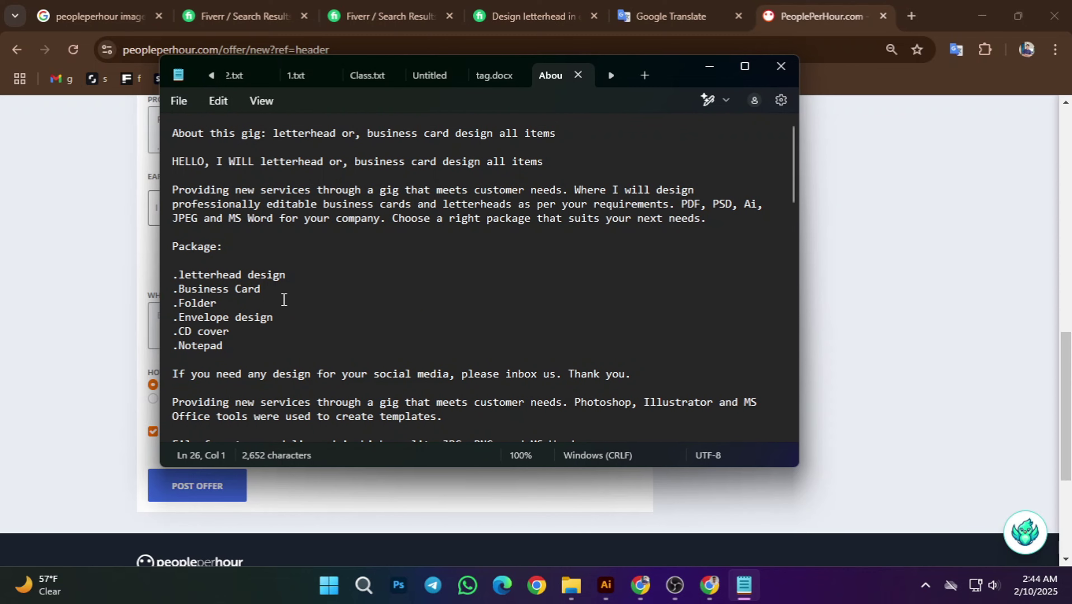
pyautogui.scroll(-3, 248, 321)
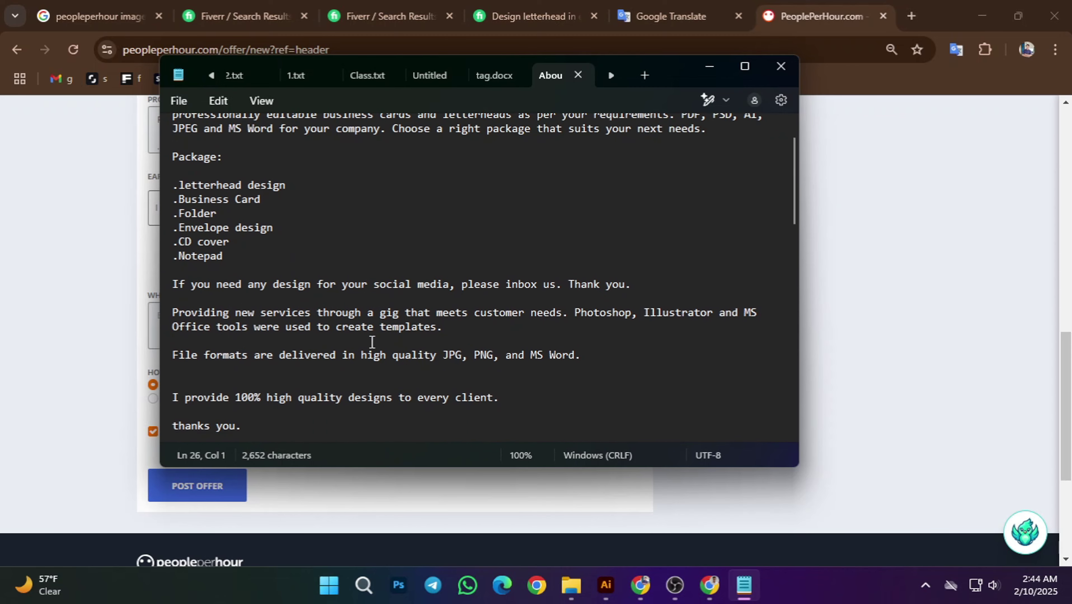
pyautogui.scroll(-3, 236, 341)
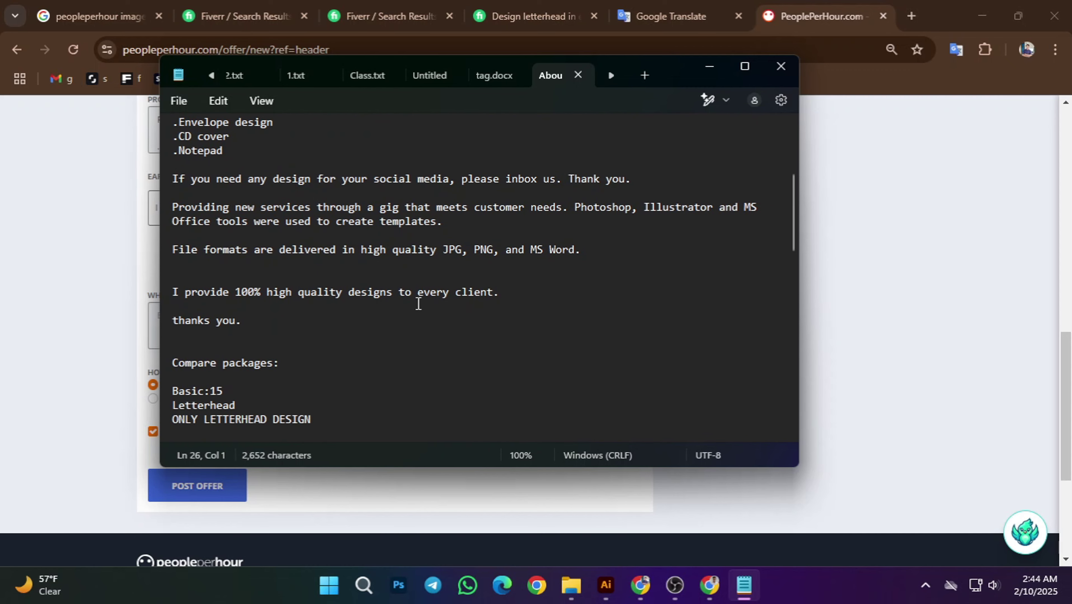
pyautogui.scroll(-5, 418, 303)
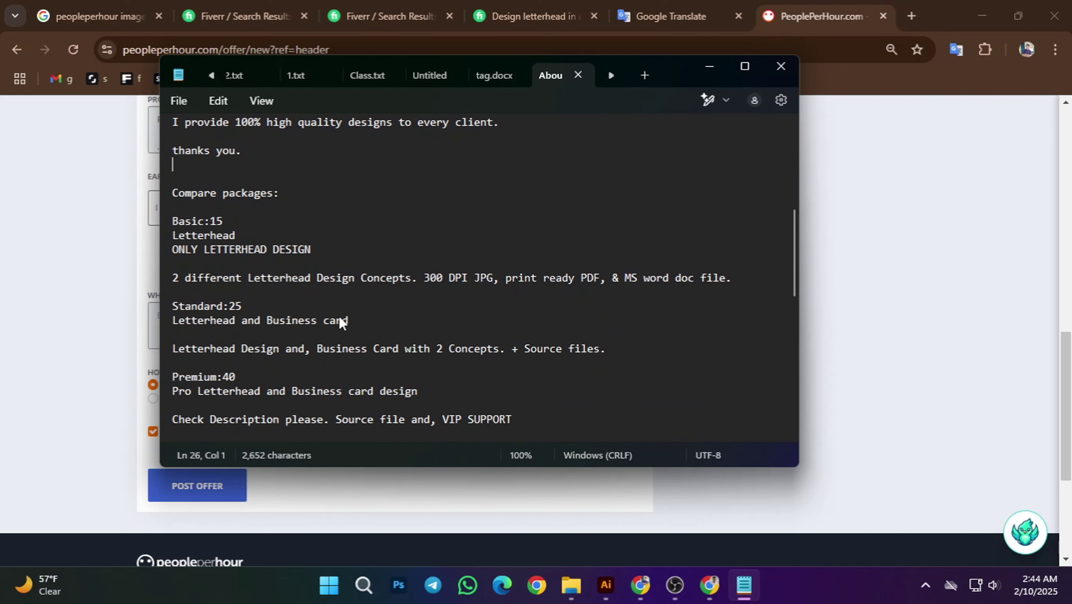
pyautogui.scroll(-1, 362, 301)
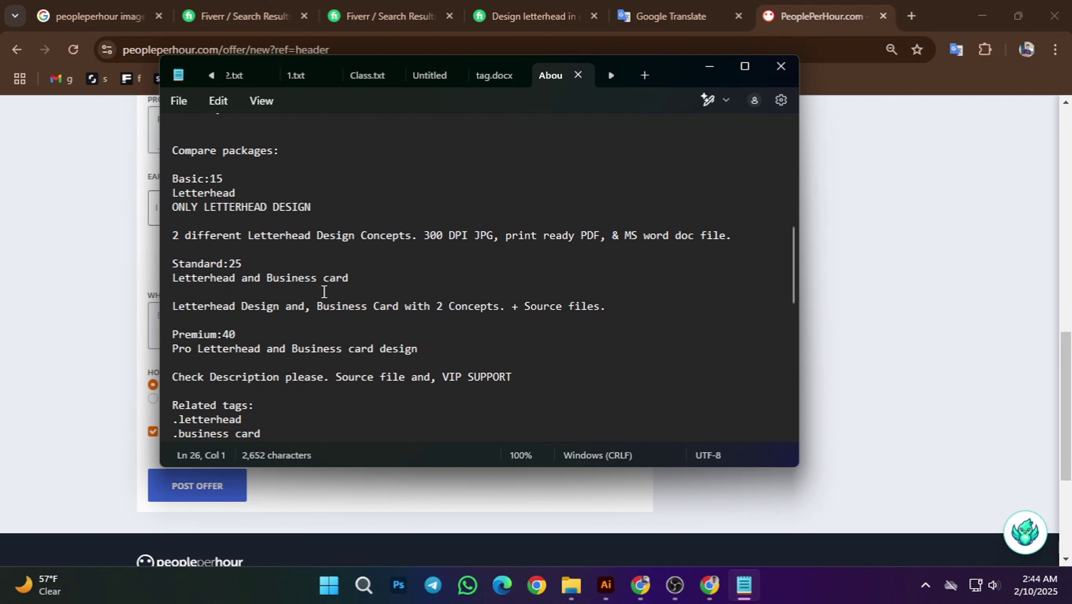
pyautogui.scroll(-2, 232, 313)
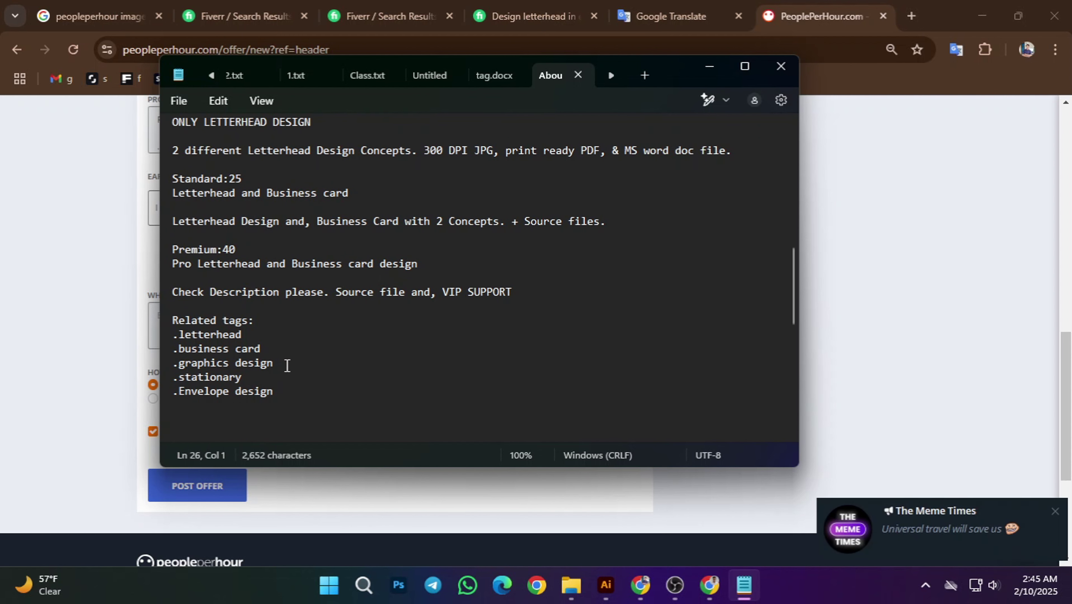
pyautogui.scroll(-3, 287, 363)
pyautogui.scroll(-7, 288, 363)
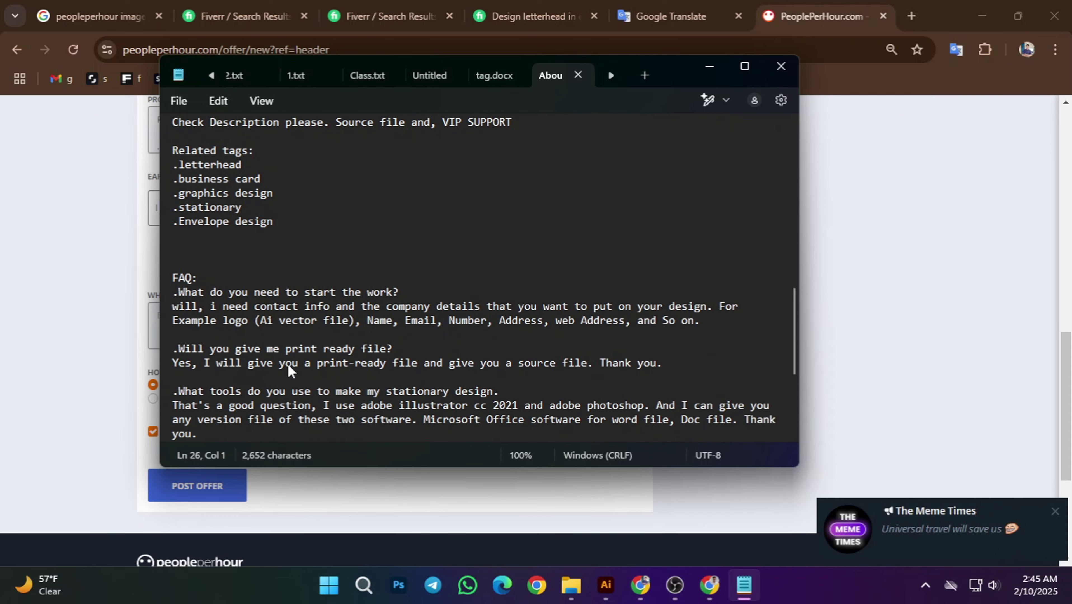
pyautogui.scroll(8, 297, 351)
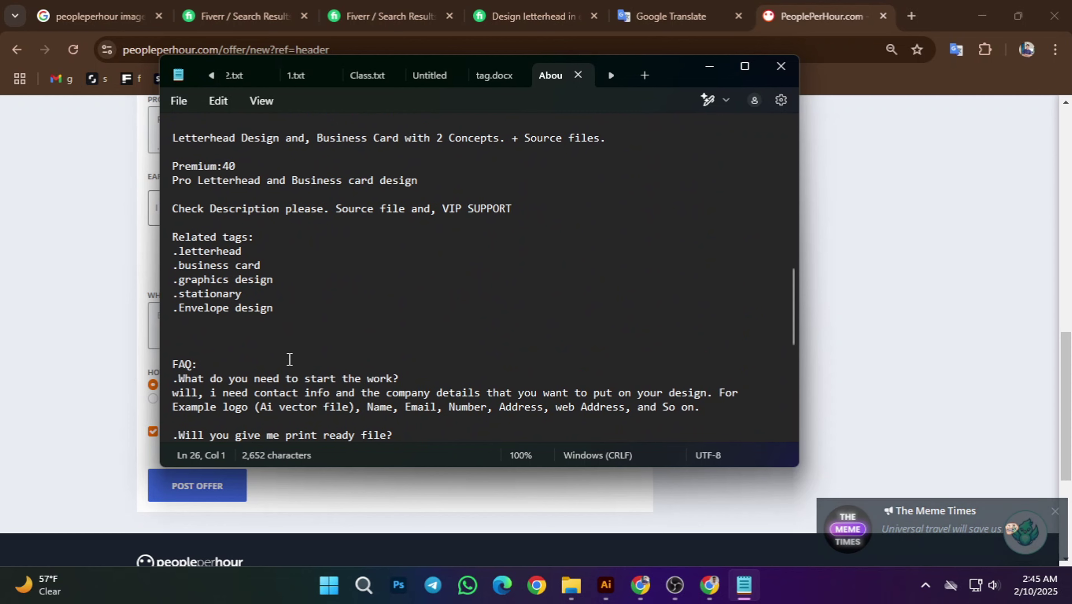
pyautogui.scroll(-4, 289, 364)
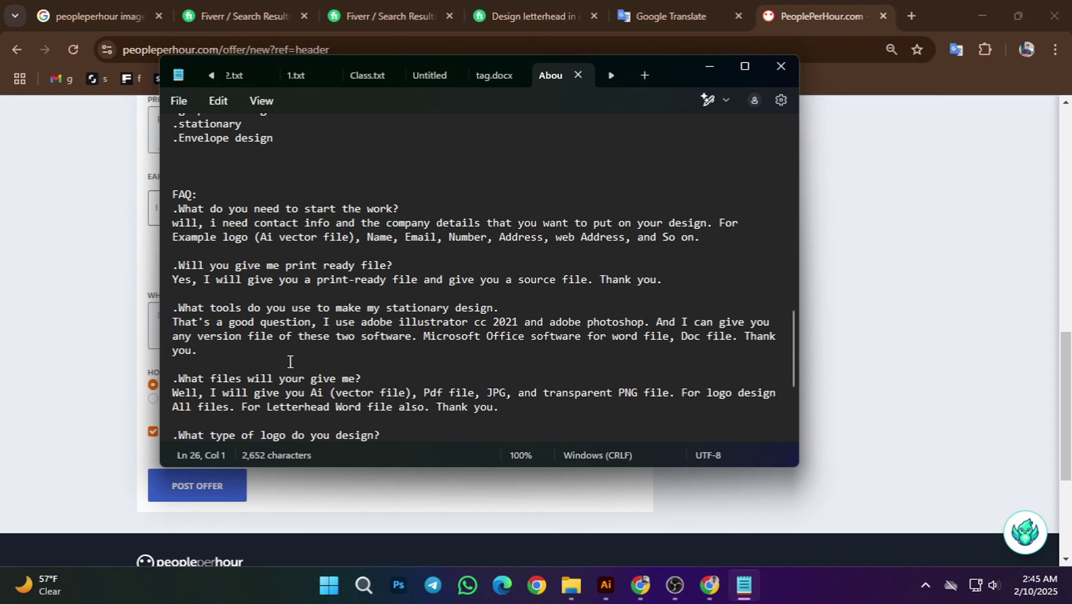
pyautogui.scroll(-4, 289, 364)
pyautogui.scroll(4, 296, 366)
pyautogui.scroll(7, 296, 368)
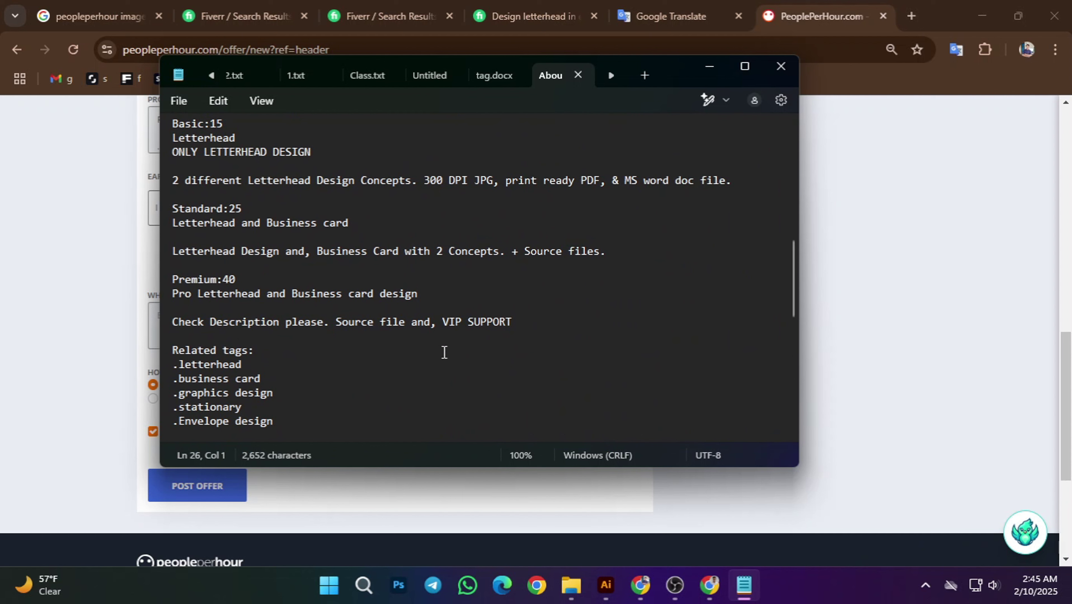
pyautogui.scroll(1, 440, 355)
pyautogui.scroll(2, 306, 377)
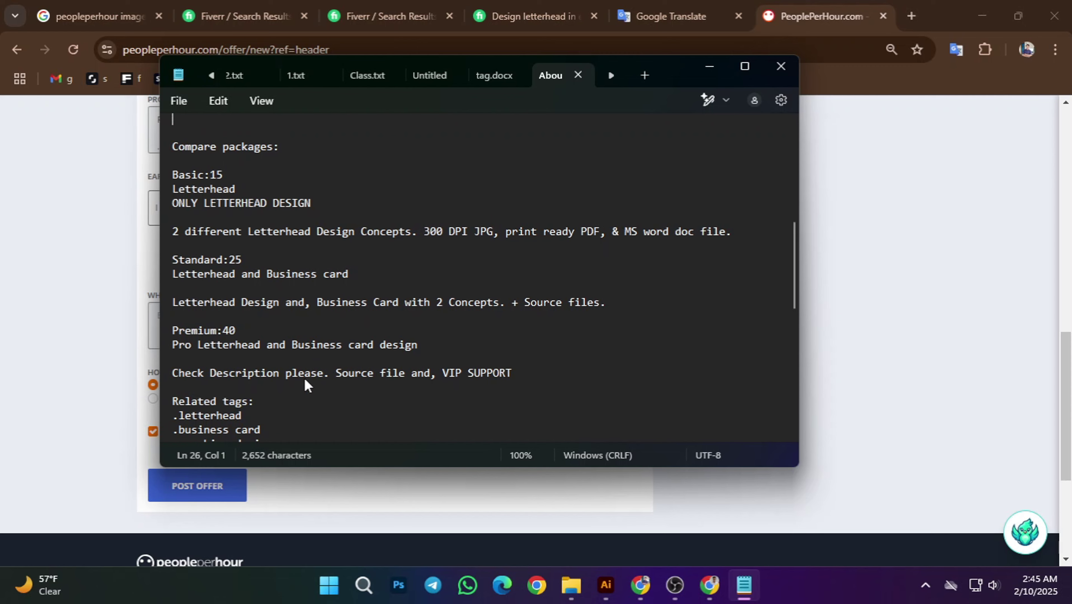
pyautogui.scroll(-3, 317, 376)
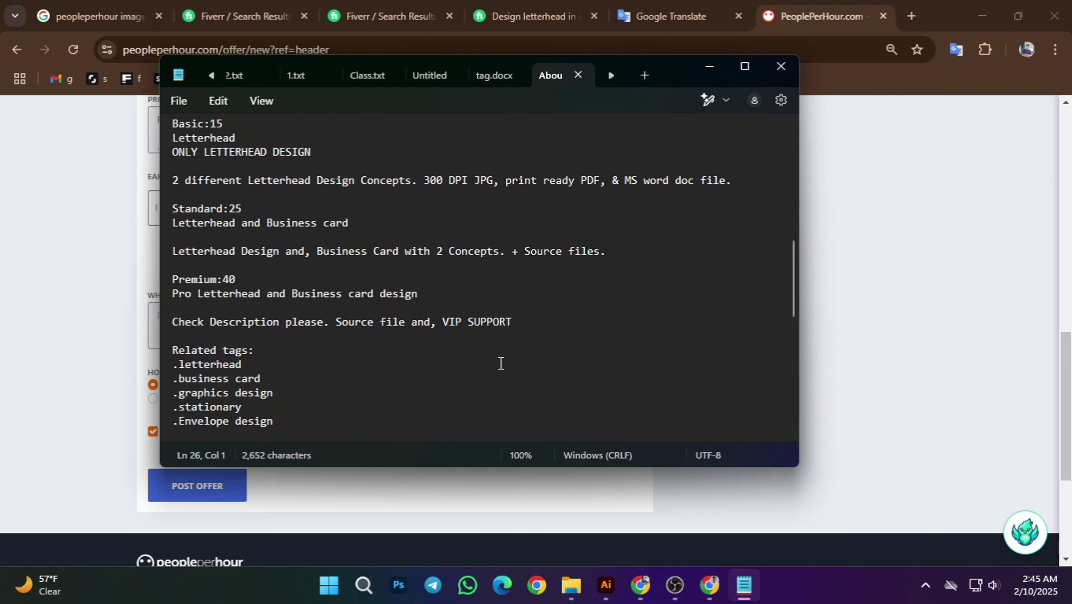
# - Copy "Check Description please. Source file and, VIP SUPPORT" from the notes into the offer's field for what is needed from the buyer
pyautogui.moveTo(540, 332); pyautogui.dragTo(194, 309)
pyautogui.hotkey('ctrl', 'c')
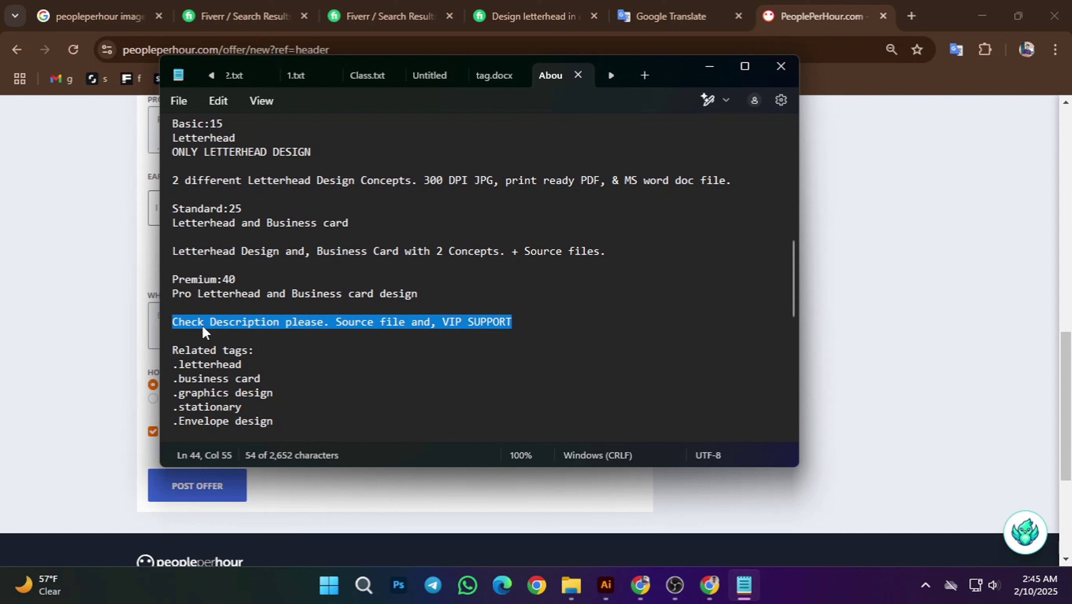
pyautogui.rightClick(203, 326)
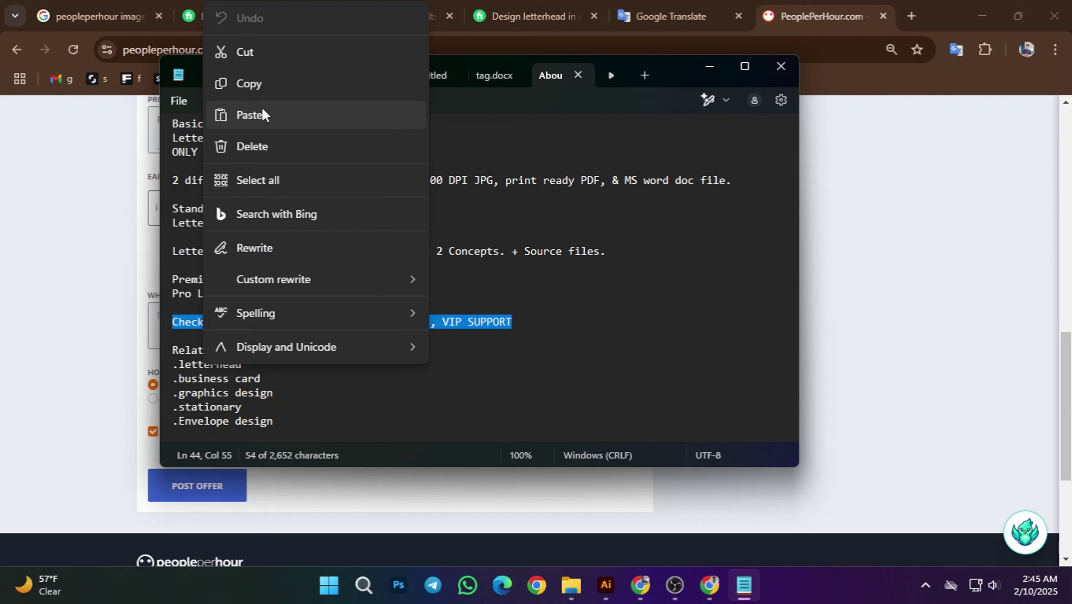
pyautogui.click(249, 84)
pyautogui.click(640, 585)
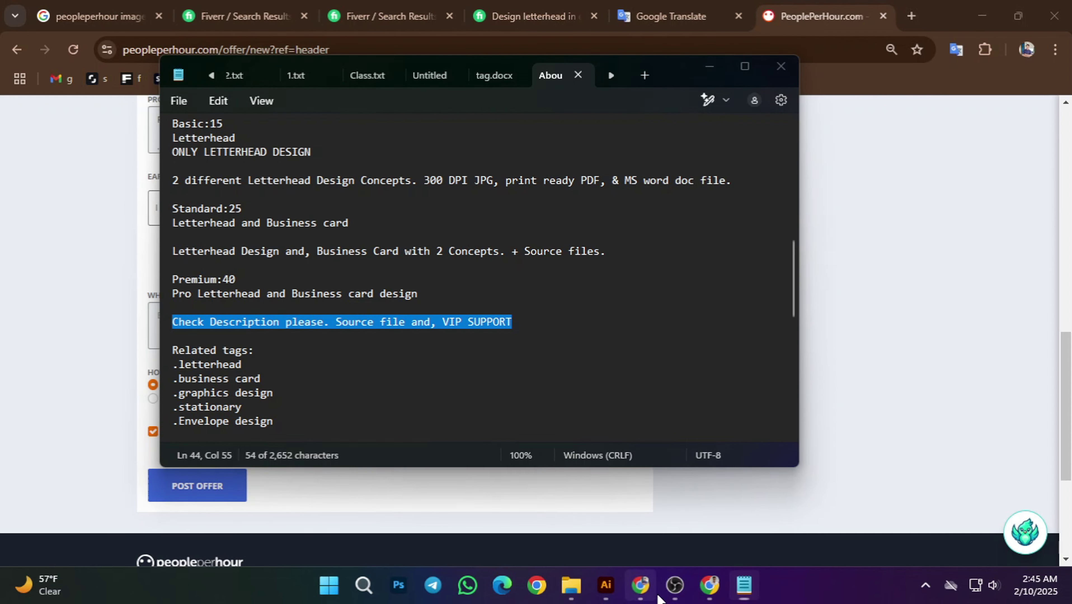
pyautogui.rightClick(196, 314)
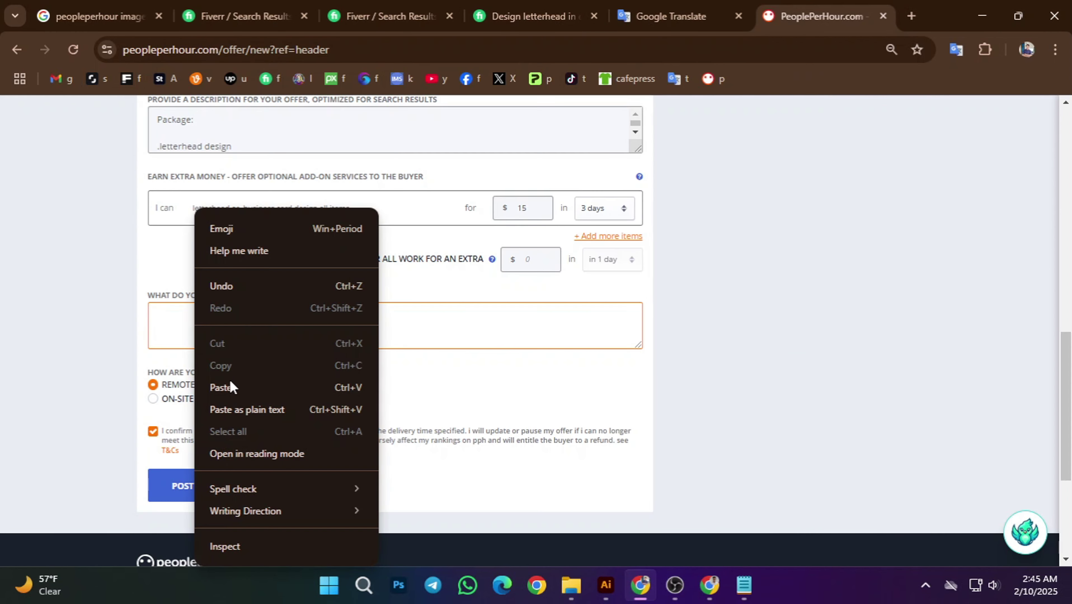
pyautogui.click(242, 394)
pyautogui.scroll(-3, 426, 309)
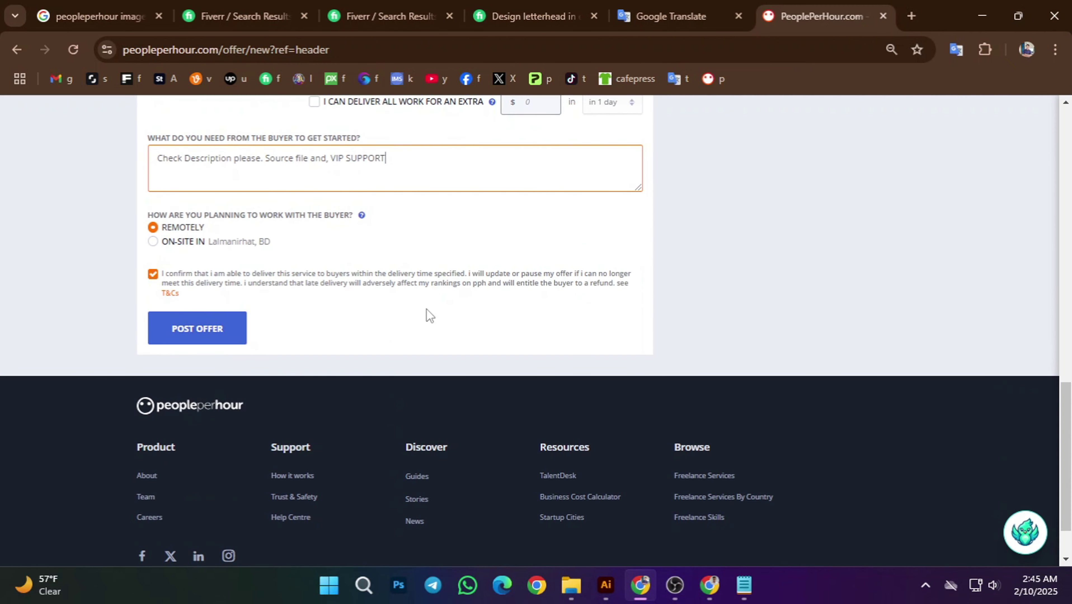
pyautogui.click(144, 286)
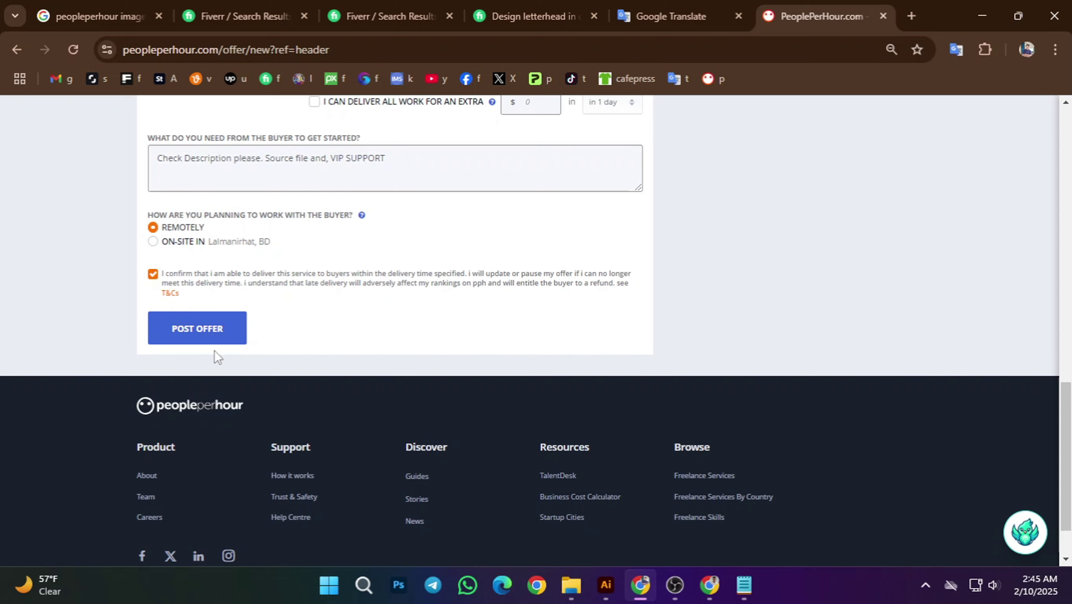
# - Review the whole offer form, from title, price and tags to images, descriptions and buyer requirements, and try to post the offer
pyautogui.scroll(3, 211, 357)
pyautogui.scroll(2, 345, 309)
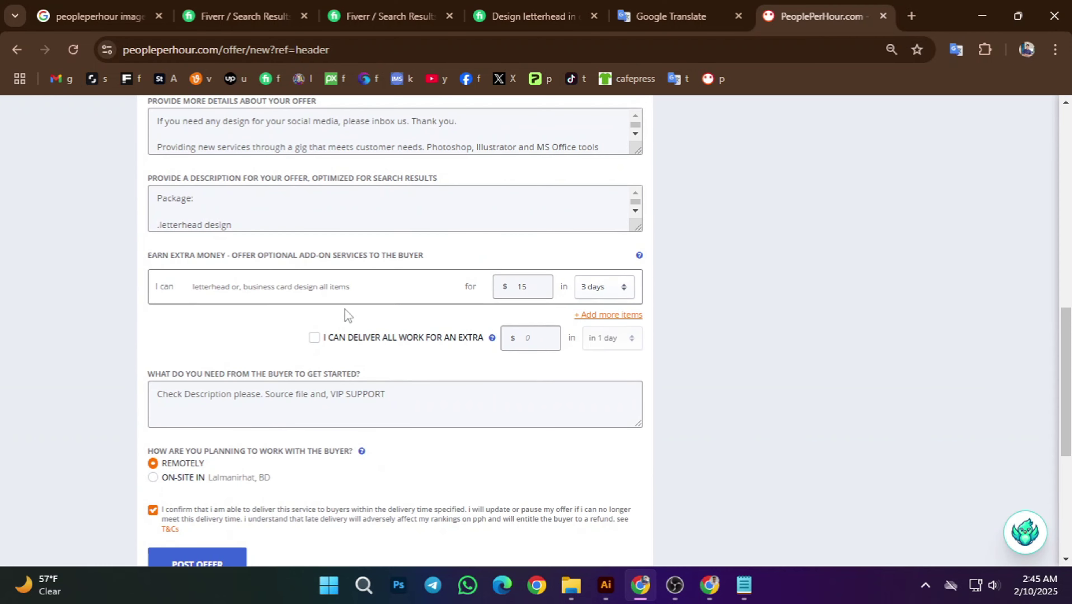
pyautogui.scroll(-3, 314, 318)
pyautogui.scroll(10, 316, 323)
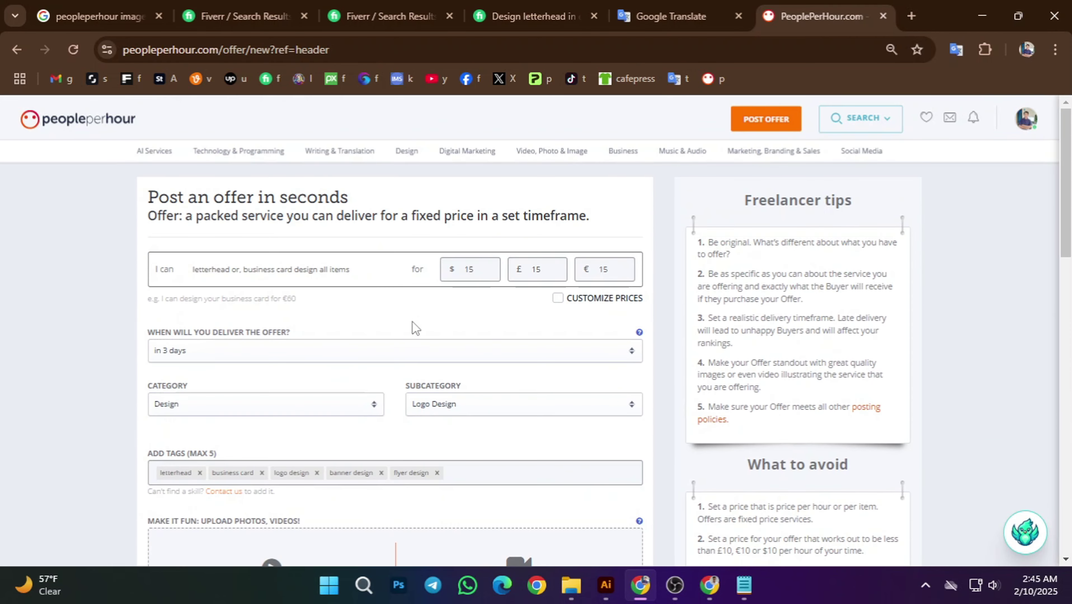
pyautogui.scroll(-3, 282, 354)
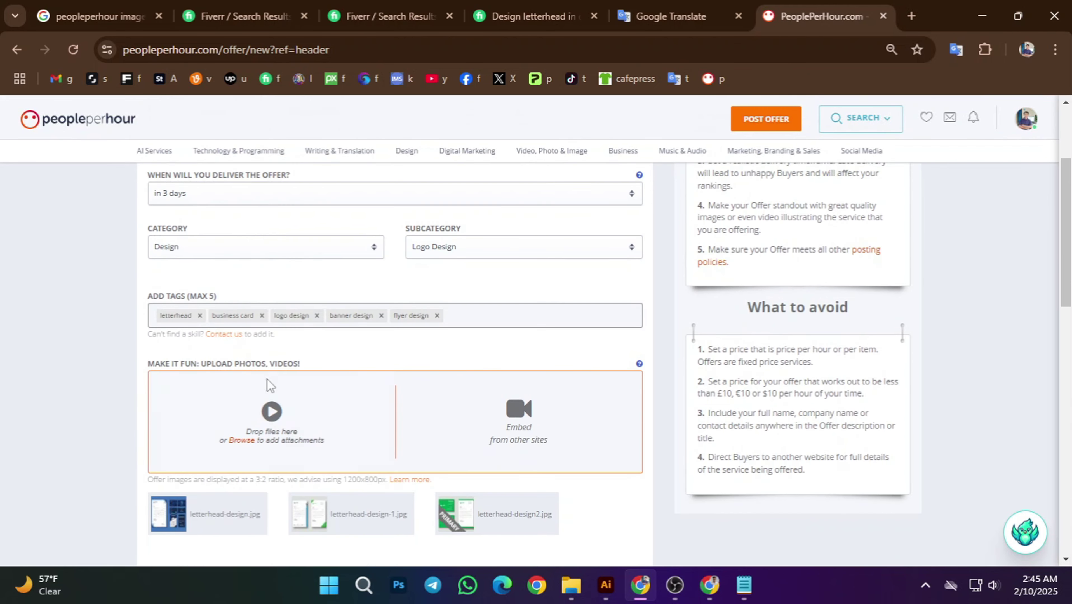
pyautogui.scroll(3, 268, 380)
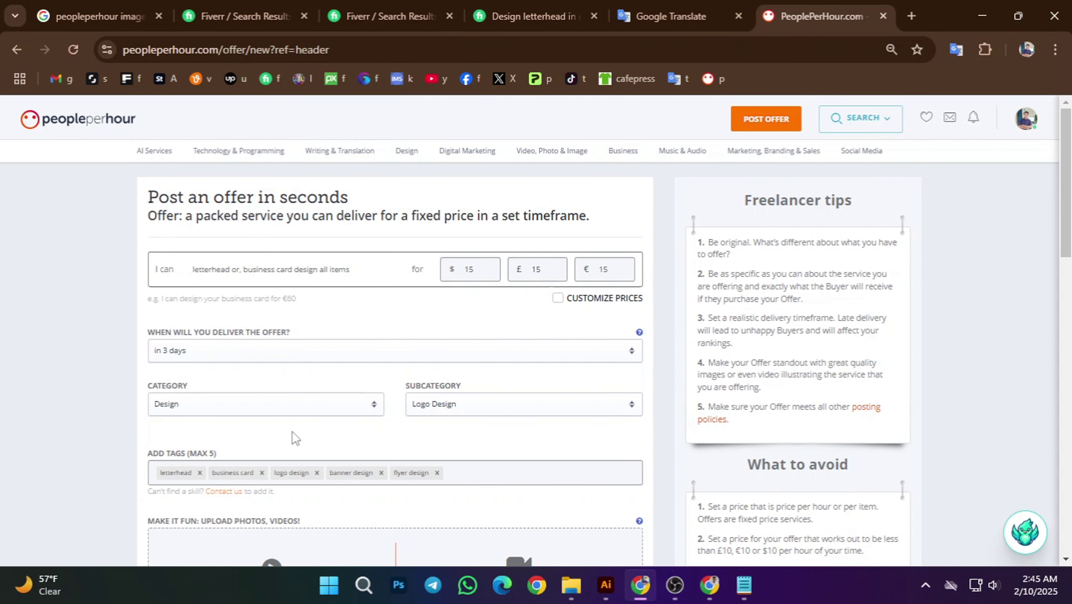
pyautogui.scroll(-2, 266, 296)
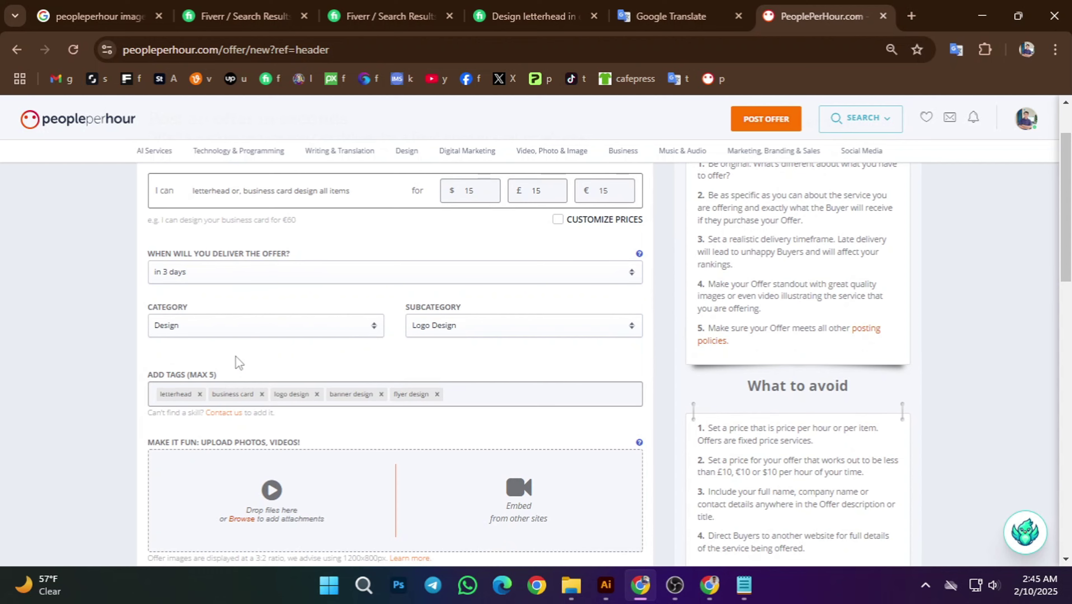
pyautogui.scroll(2, 236, 357)
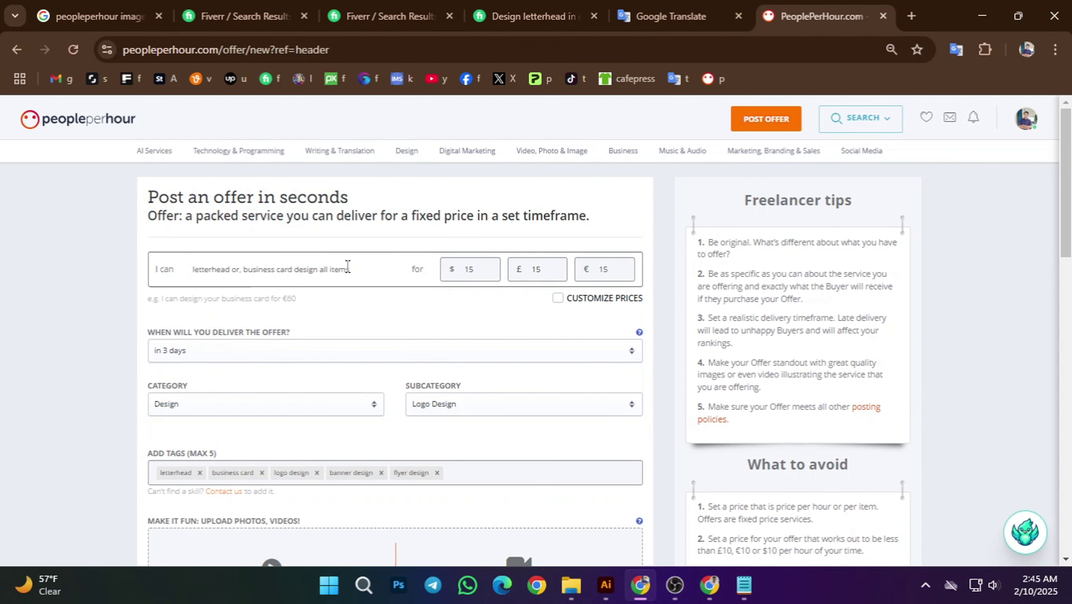
pyautogui.scroll(-5, 233, 296)
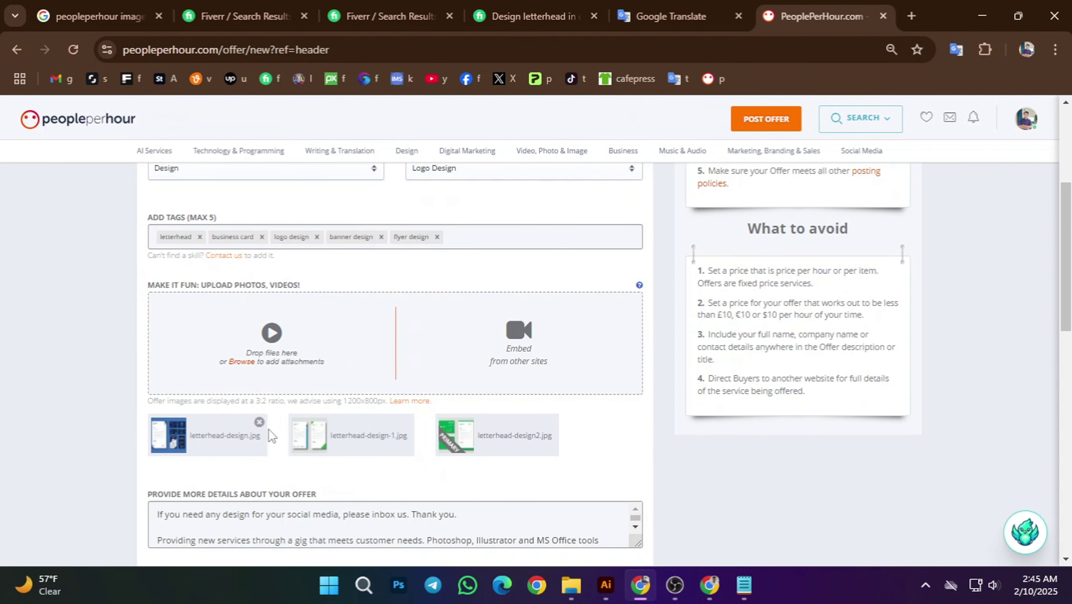
pyautogui.scroll(-3, 276, 430)
pyautogui.scroll(-6, 257, 447)
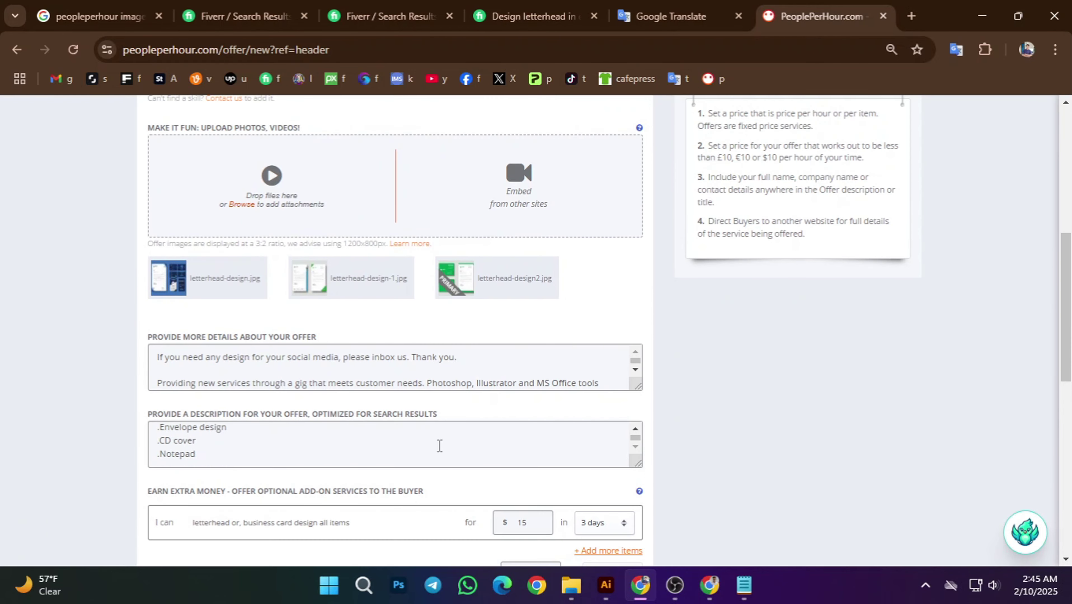
pyautogui.scroll(-3, 299, 393)
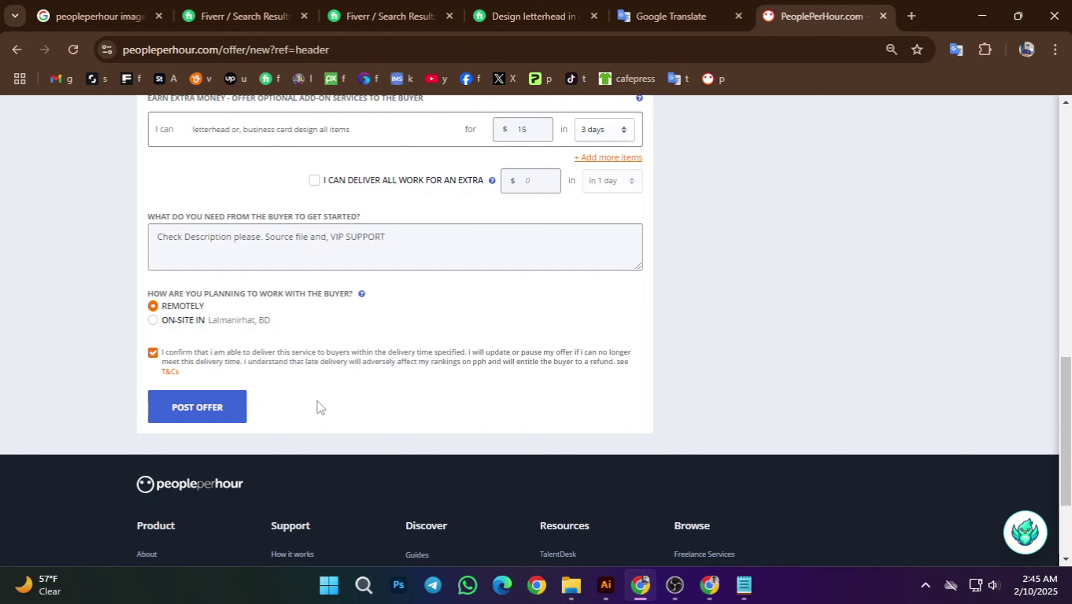
pyautogui.click(197, 407)
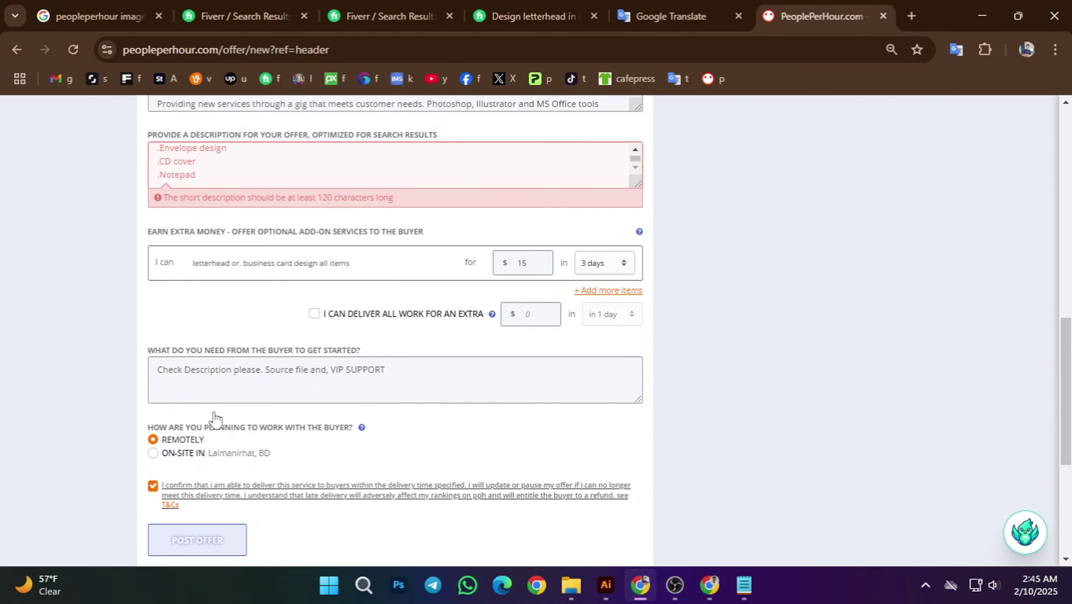
# - Review the offer's tags, images and details, and read through the list in the search-results description
pyautogui.scroll(7, 215, 418)
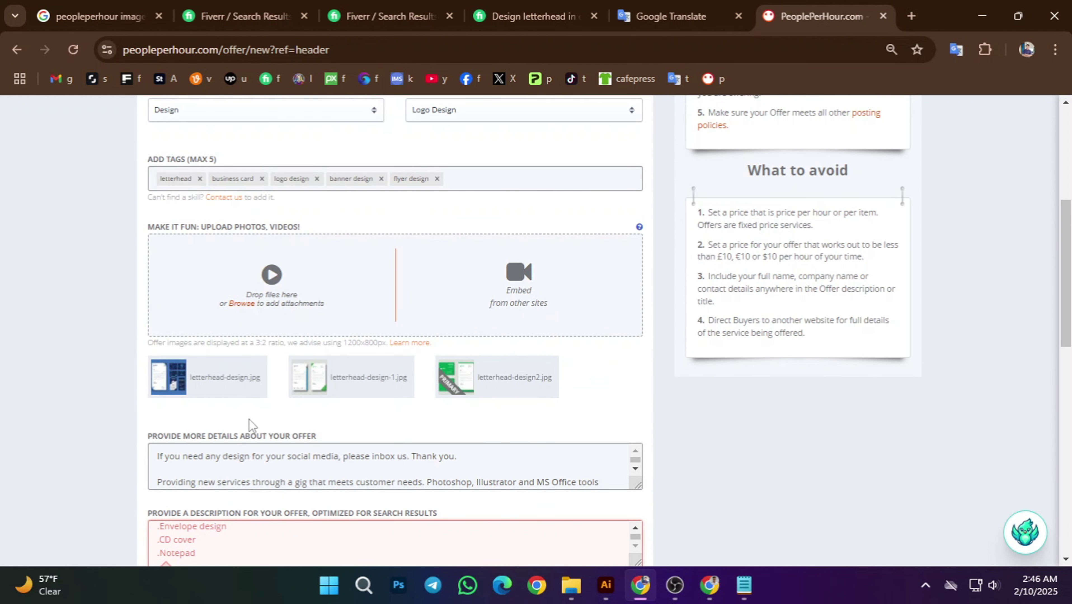
pyautogui.scroll(-3, 383, 477)
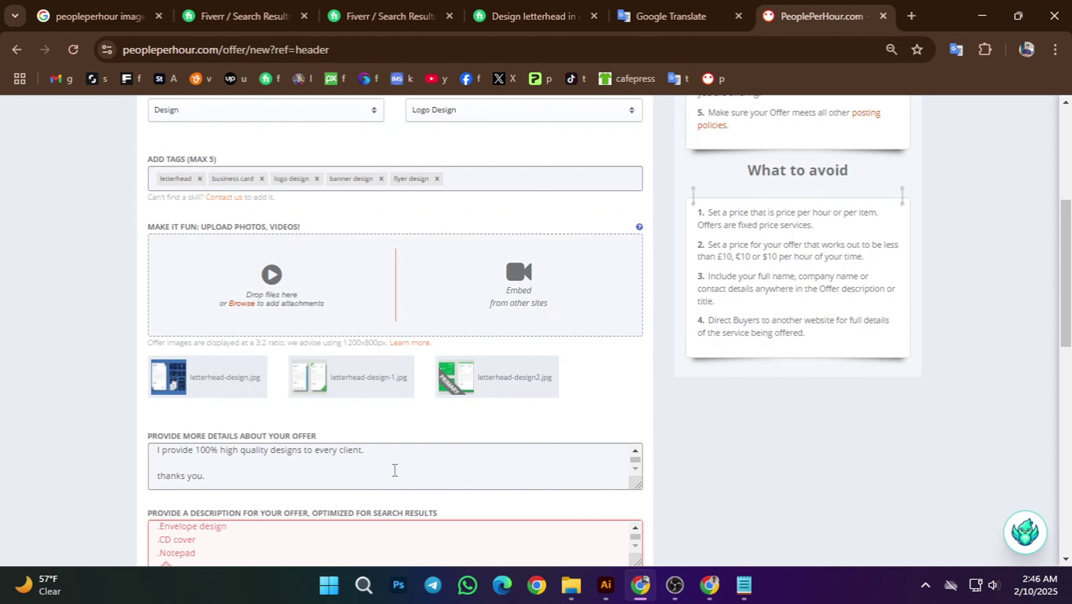
pyautogui.scroll(-3, 318, 482)
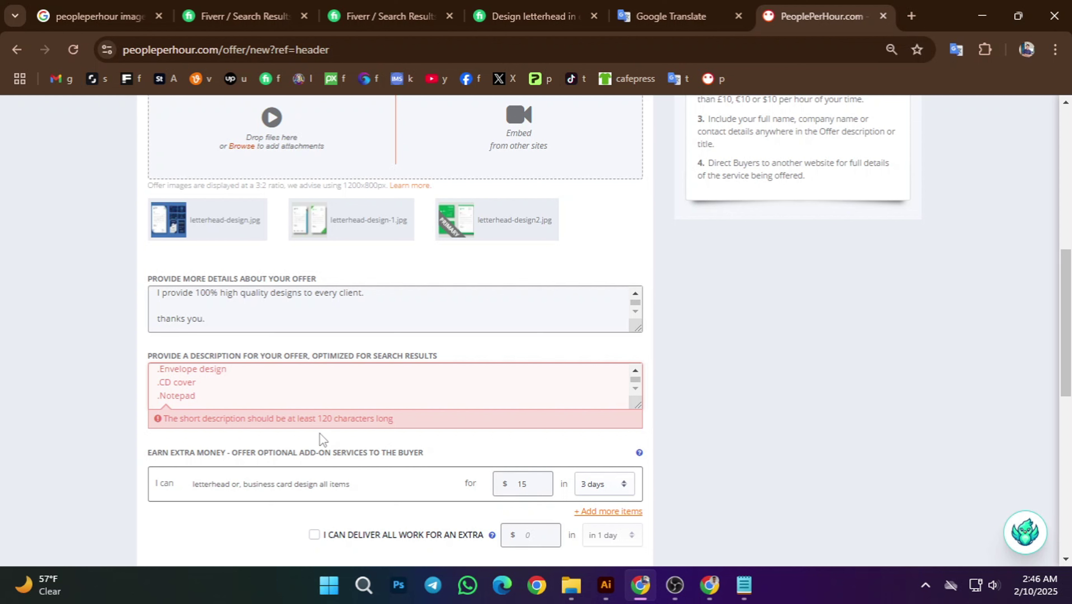
pyautogui.click(218, 400)
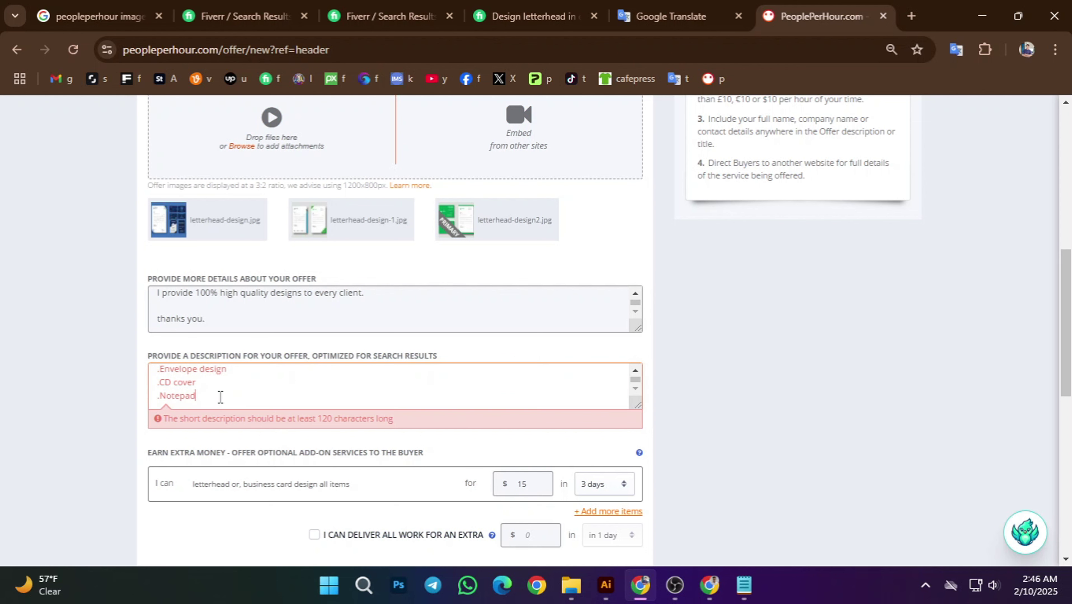
pyautogui.scroll(5, 218, 400)
pyautogui.scroll(-4, 220, 455)
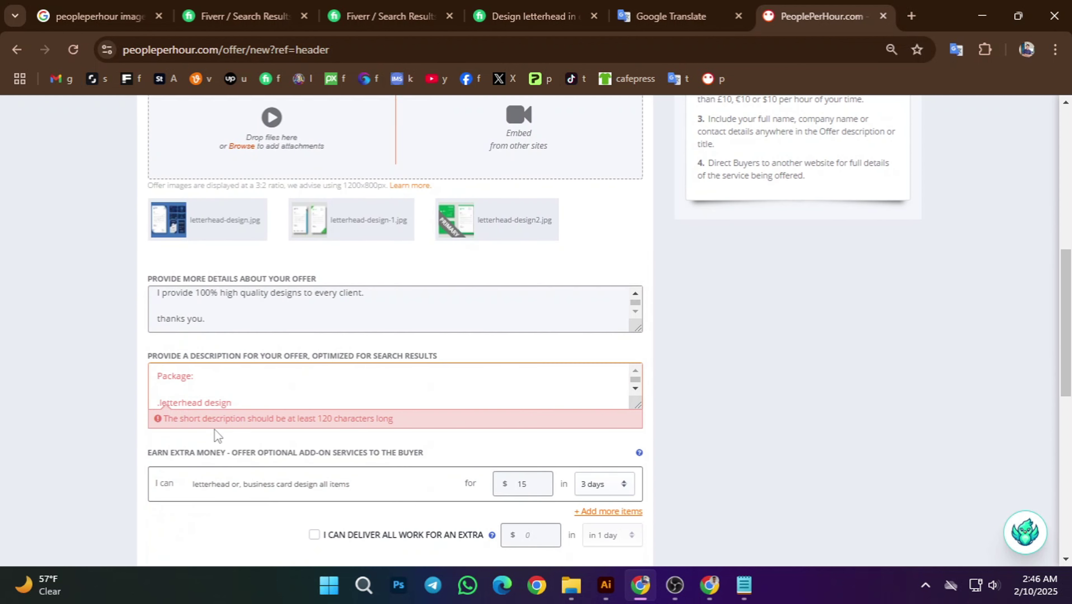
pyautogui.scroll(-3, 186, 391)
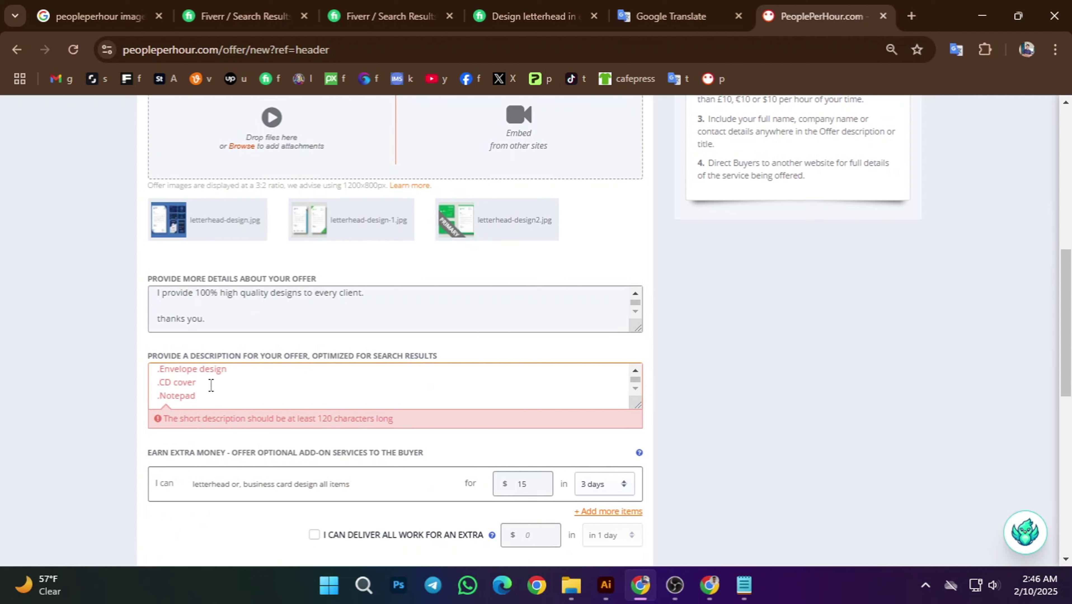
pyautogui.scroll(3, 210, 387)
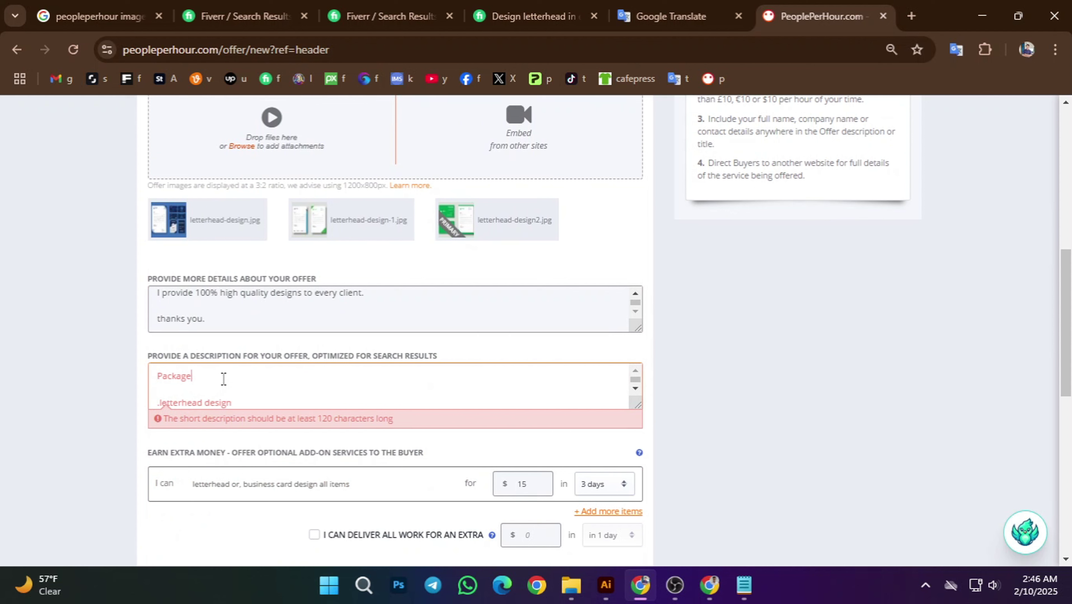
# - Delete the "Package:" heading from the search-results description and check the rest of the offer form
pyautogui.press('BackSpace')
pyautogui.press('BackSpace')
pyautogui.press('BackSpace')
pyautogui.press('BackSpace')
pyautogui.press('BackSpace')
pyautogui.press('BackSpace')
pyautogui.press('BackSpace')
pyautogui.press('BackSpace')
pyautogui.press('BackSpace')
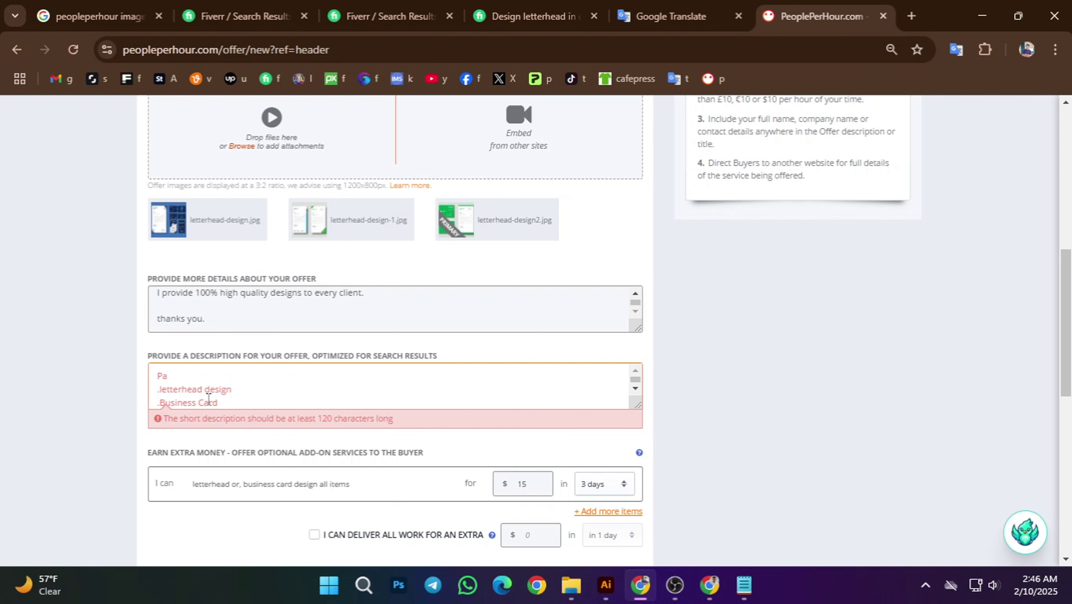
pyautogui.scroll(-5, 266, 399)
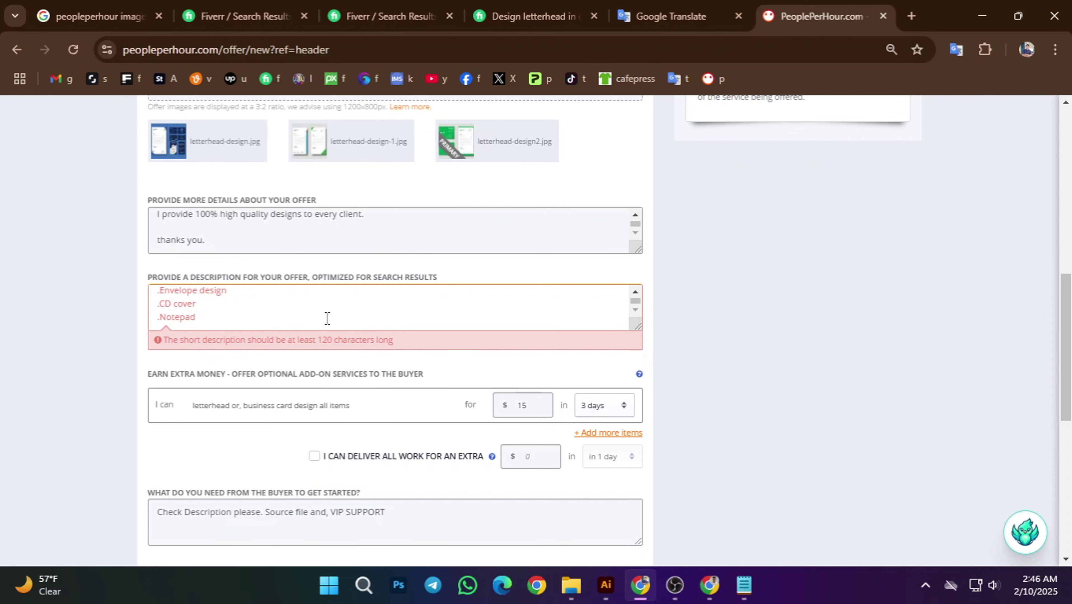
pyautogui.scroll(-7, 327, 318)
pyautogui.scroll(4, 249, 396)
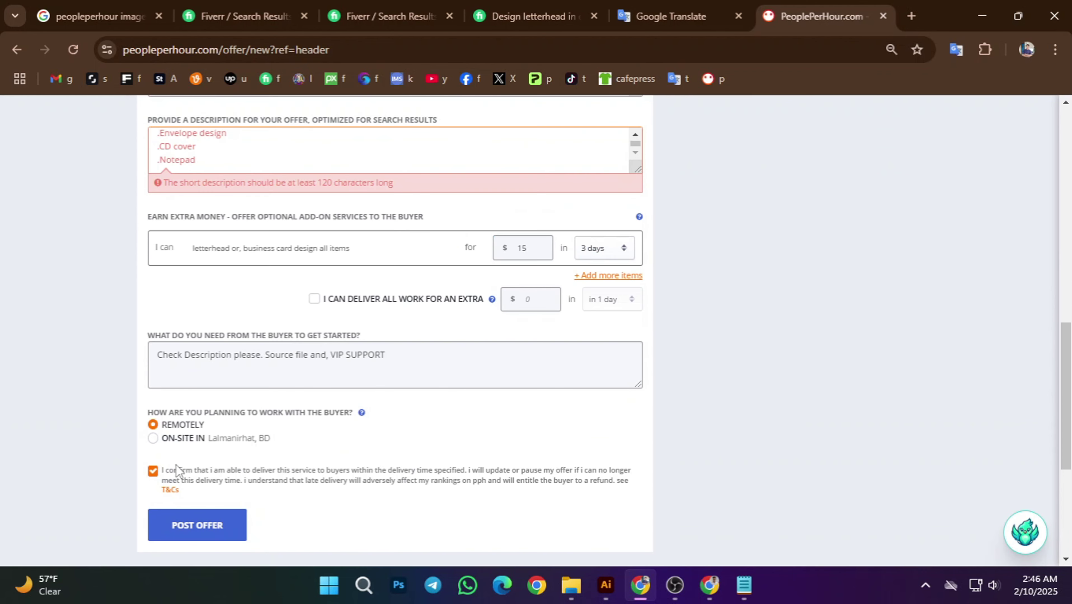
pyautogui.scroll(1, 187, 527)
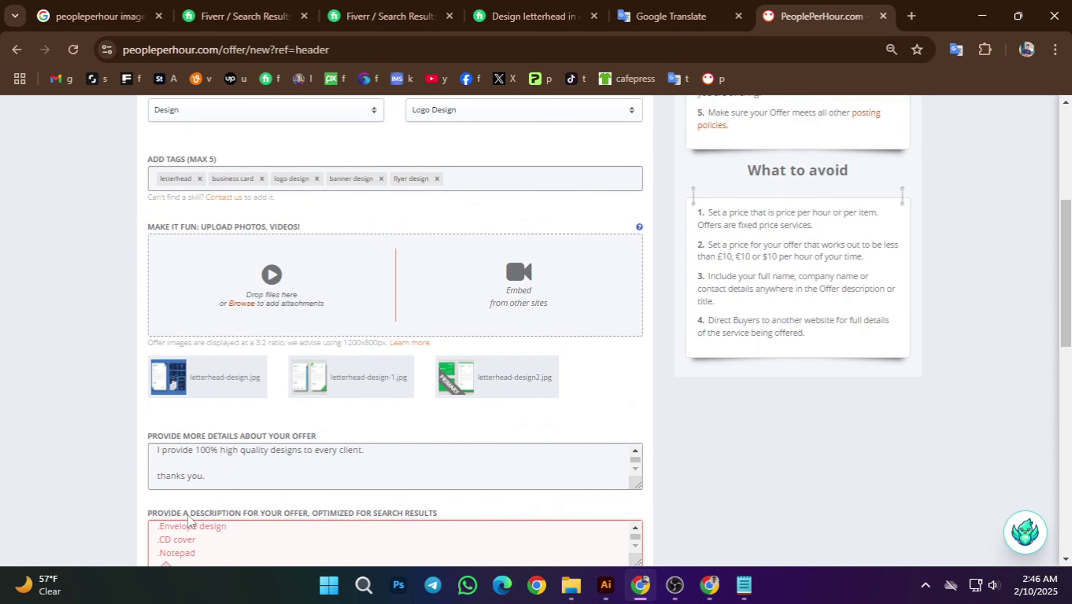
# - Remove the ".Folder" and ".Business Card" lines from the list in the search-results description
pyautogui.scroll(-3, 262, 440)
pyautogui.click(231, 394)
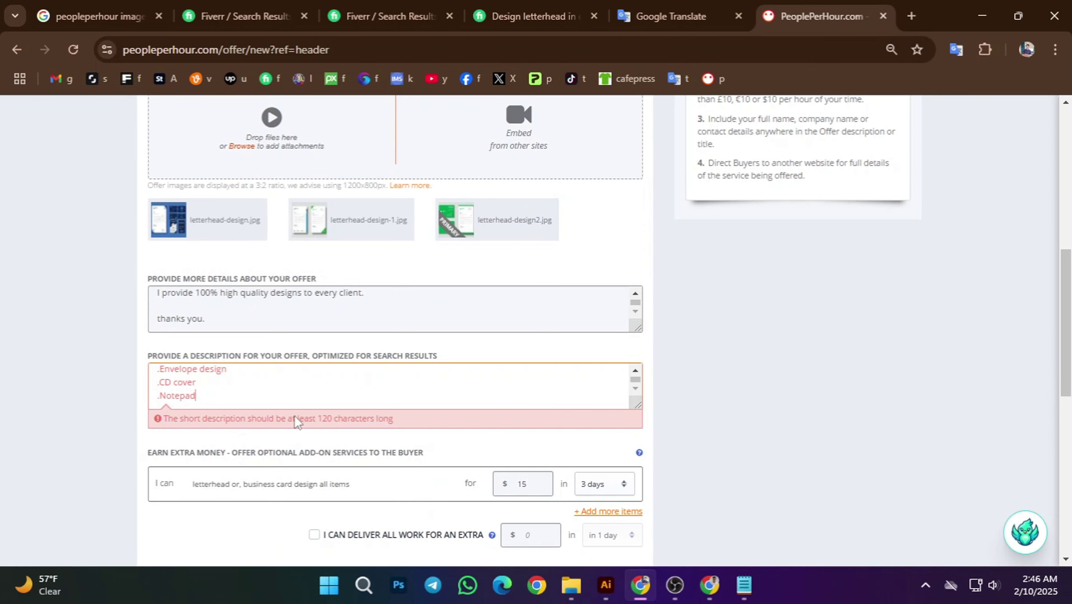
pyautogui.scroll(2, 204, 385)
pyautogui.scroll(3, 203, 398)
pyautogui.scroll(-3, 202, 415)
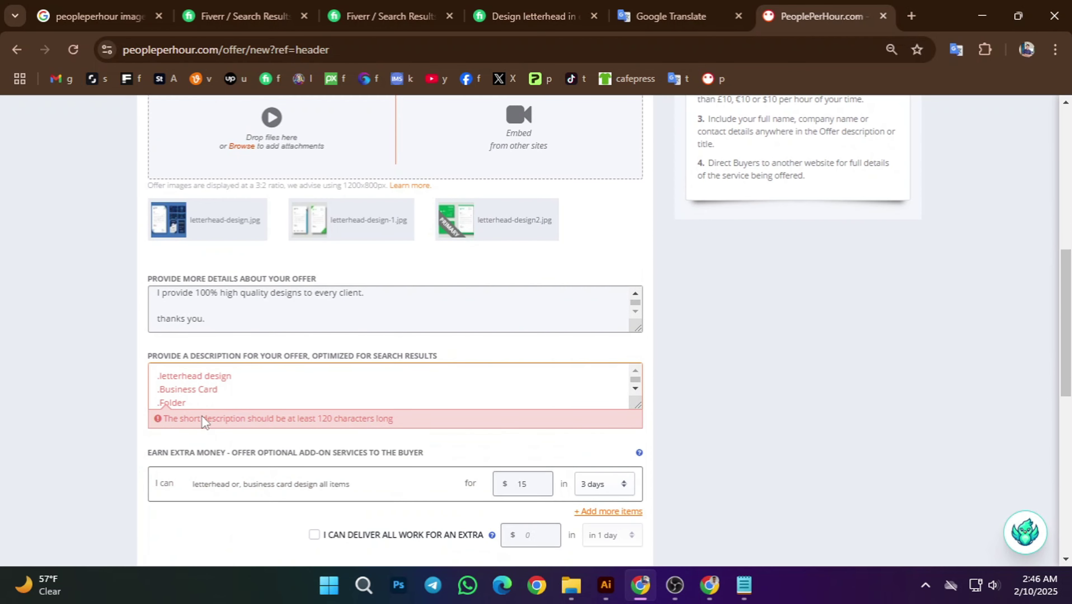
pyautogui.scroll(-2, 206, 412)
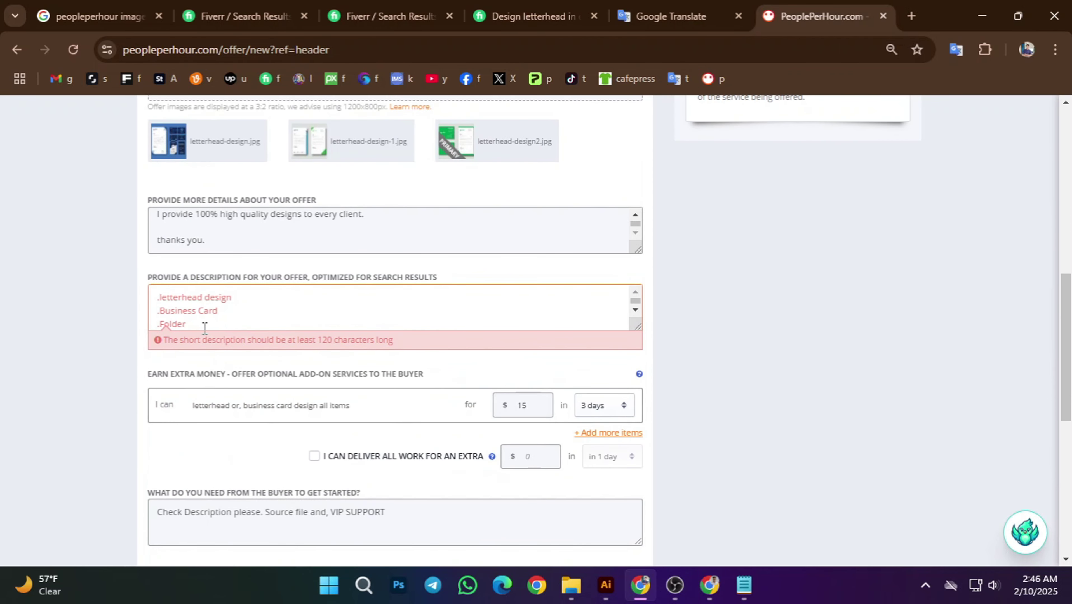
pyautogui.press('BackSpace')
pyautogui.press('BackSpace')
pyautogui.press('BackSpace')
pyautogui.press('BackSpace')
pyautogui.press('BackSpace')
pyautogui.press('BackSpace')
pyautogui.press('BackSpace')
pyautogui.write('.Envelope design')
pyautogui.press('BackSpace')
pyautogui.press('BackSpace')
pyautogui.press('BackSpace')
pyautogui.press('BackSpace')
pyautogui.press('BackSpace')
pyautogui.press('BackSpace')
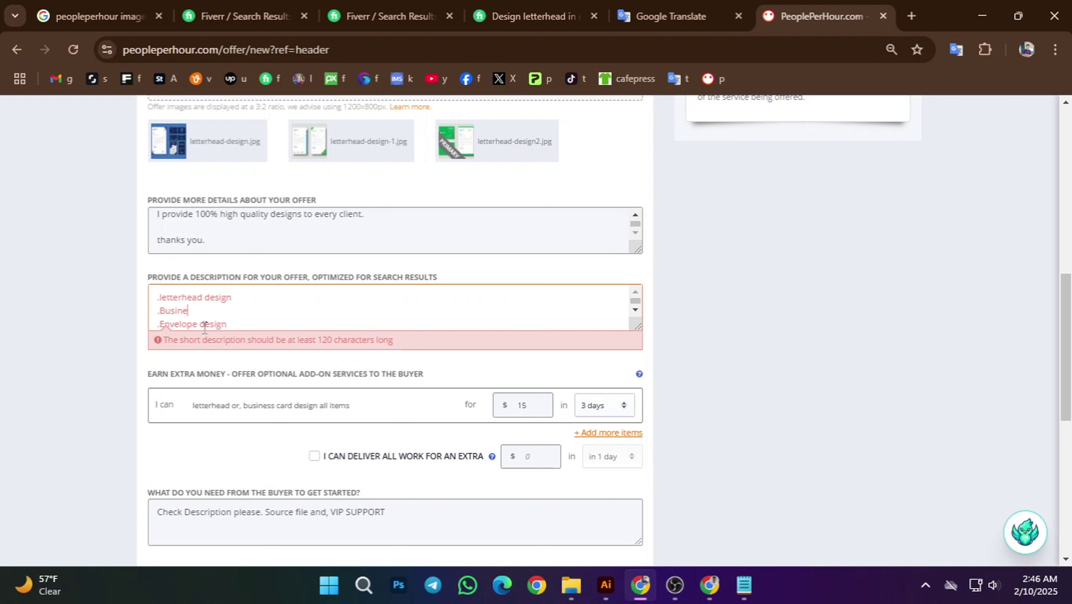
pyautogui.press('BackSpace')
# - Try to post the offer with the shortened list as its search-results description
pyautogui.scroll(-3, 251, 307)
pyautogui.scroll(-3, 193, 423)
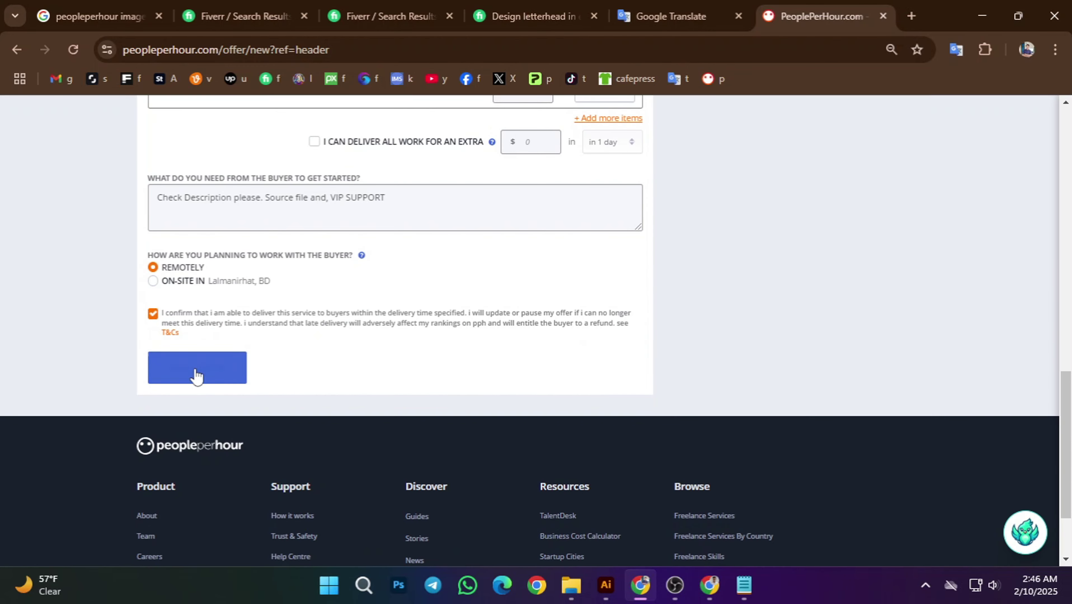
pyautogui.click(194, 371)
pyautogui.scroll(-3, 262, 423)
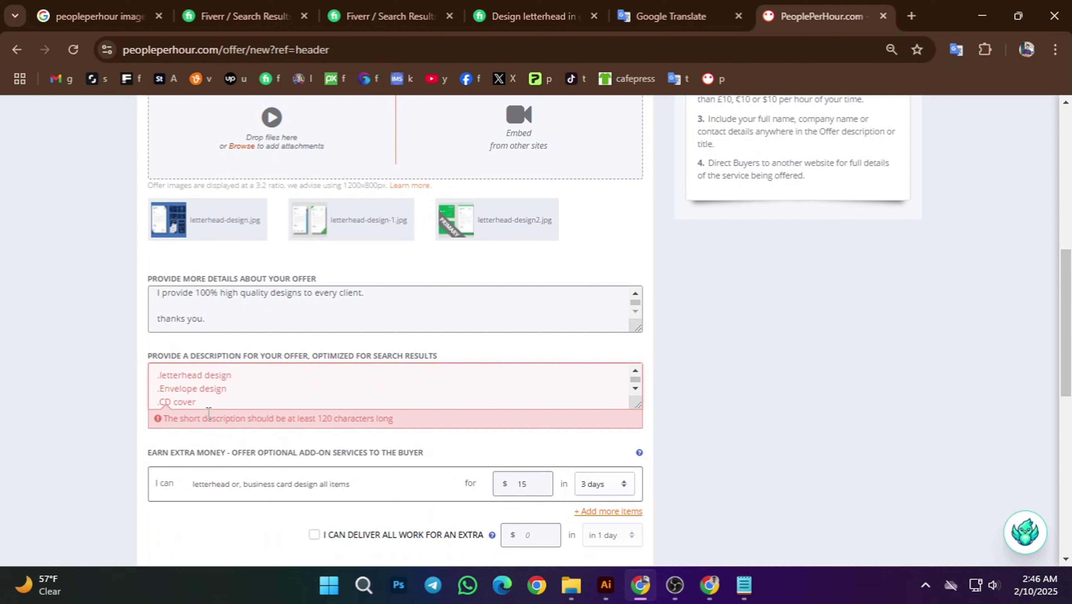
# - Delete all remaining list items from the search-results description, leaving the field empty
pyautogui.click(213, 404)
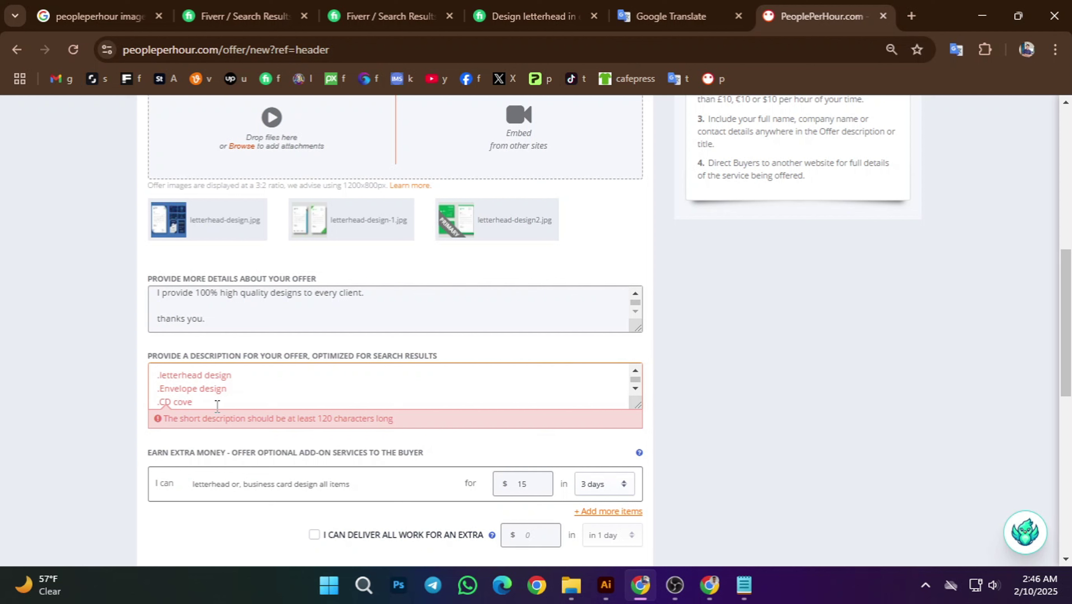
pyautogui.press('BackSpace')
pyautogui.press('BackSpace')
pyautogui.press('BackSpace')
pyautogui.press('BackSpace')
pyautogui.press('BackSpace')
pyautogui.press('BackSpace')
pyautogui.press('BackSpace')
pyautogui.press('BackSpace')
pyautogui.press('BackSpace')
pyautogui.press('BackSpace')
pyautogui.press('BackSpace')
pyautogui.press('BackSpace')
pyautogui.press('BackSpace')
pyautogui.press('BackSpace')
pyautogui.press('BackSpace')
pyautogui.press('BackSpace')
pyautogui.press('BackSpace')
pyautogui.press('BackSpace')
pyautogui.press('BackSpace')
pyautogui.press('BackSpace')
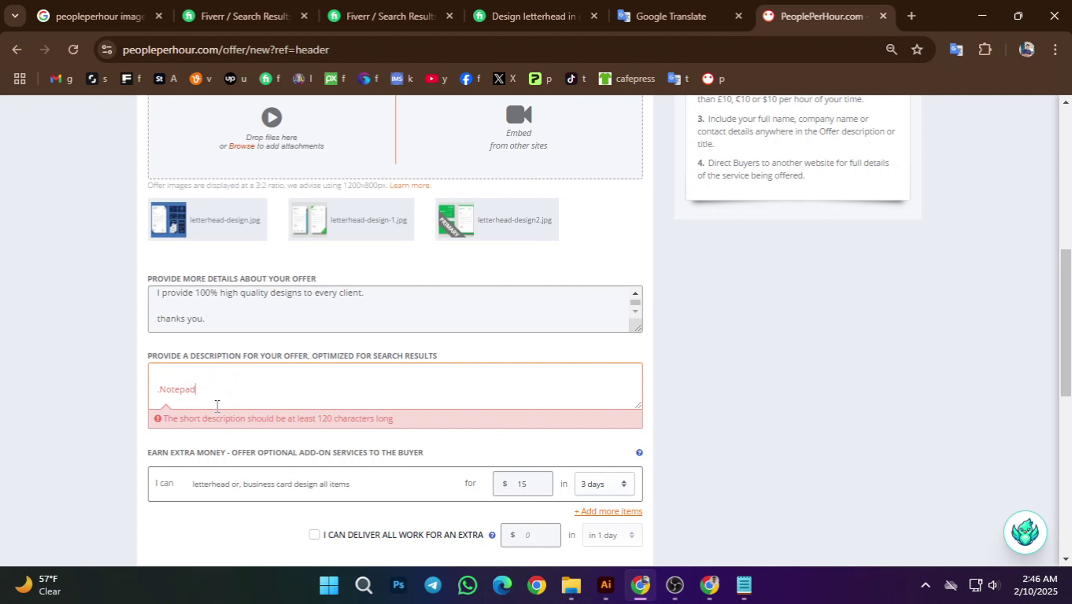
pyautogui.press('BackSpace')
pyautogui.press('BackSpace')
pyautogui.press('BackSpace')
pyautogui.press('BackSpace')
pyautogui.press('BackSpace')
pyautogui.press('BackSpace')
pyautogui.press('BackSpace')
pyautogui.press('BackSpace')
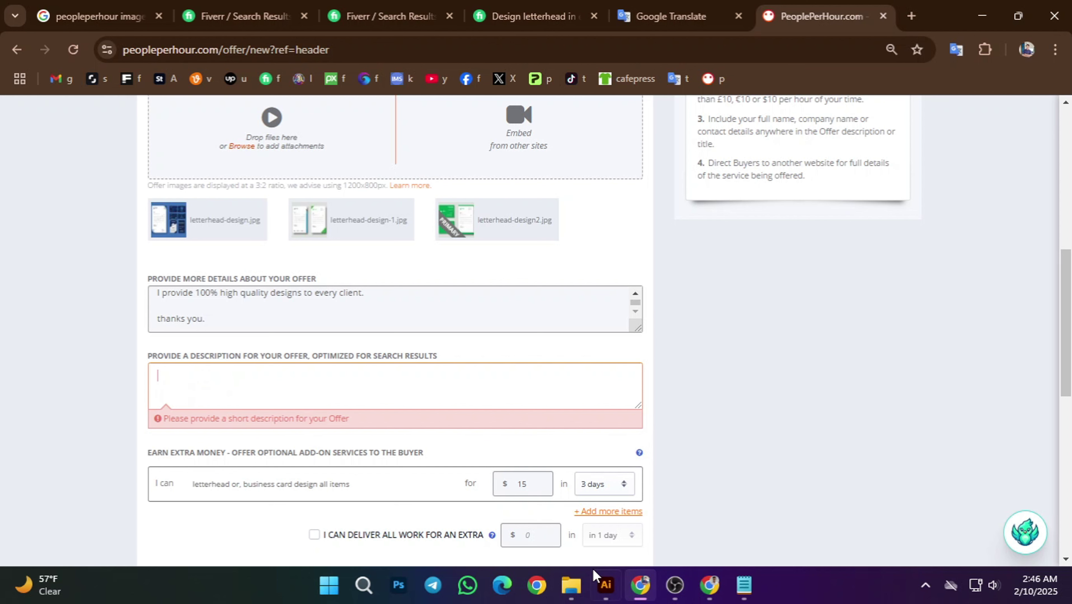
# - Copy "different Letterhead Design Concepts. 300 DPI JPG, print ready PDF, & MS word doc file." from the Notepad notes into the offer's search-results description
pyautogui.click(735, 586)
pyautogui.click(393, 407)
pyautogui.scroll(3, 249, 348)
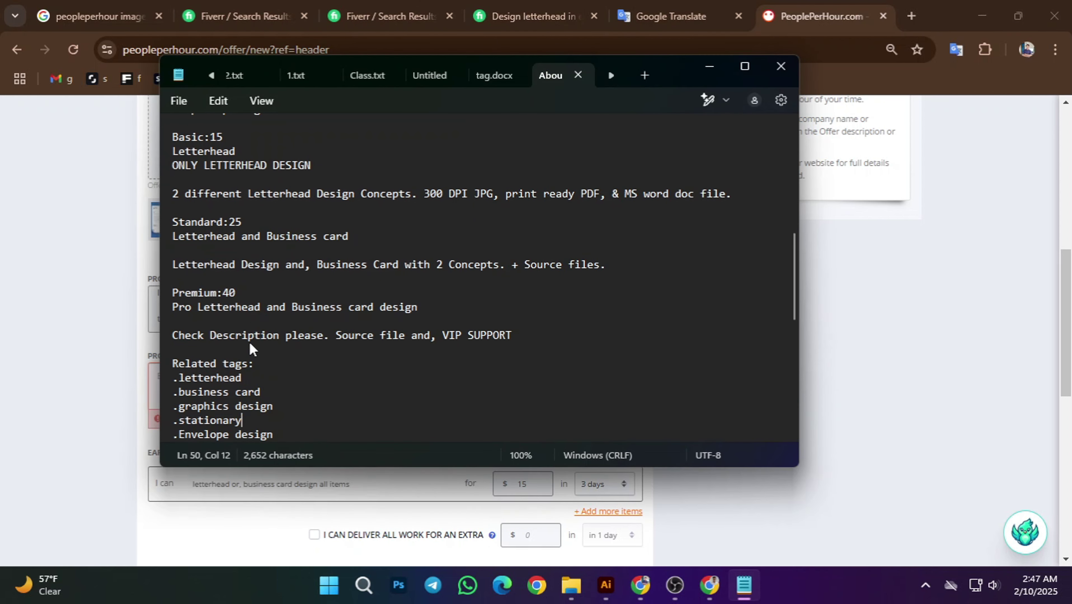
pyautogui.scroll(1, 249, 348)
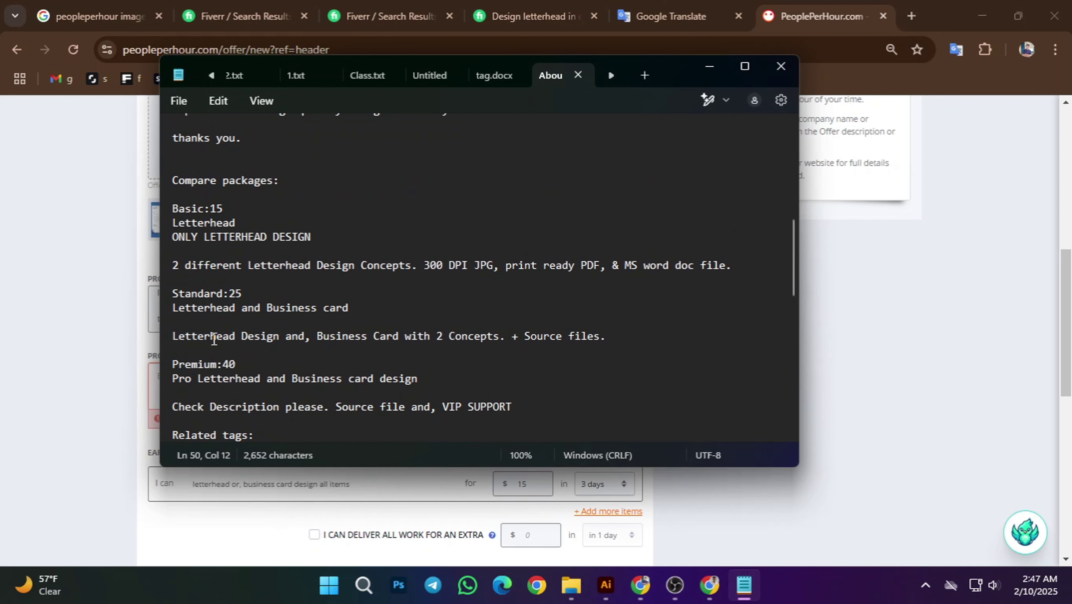
pyautogui.moveTo(740, 268); pyautogui.dragTo(187, 274)
pyautogui.hotkey('ctrl', 'c')
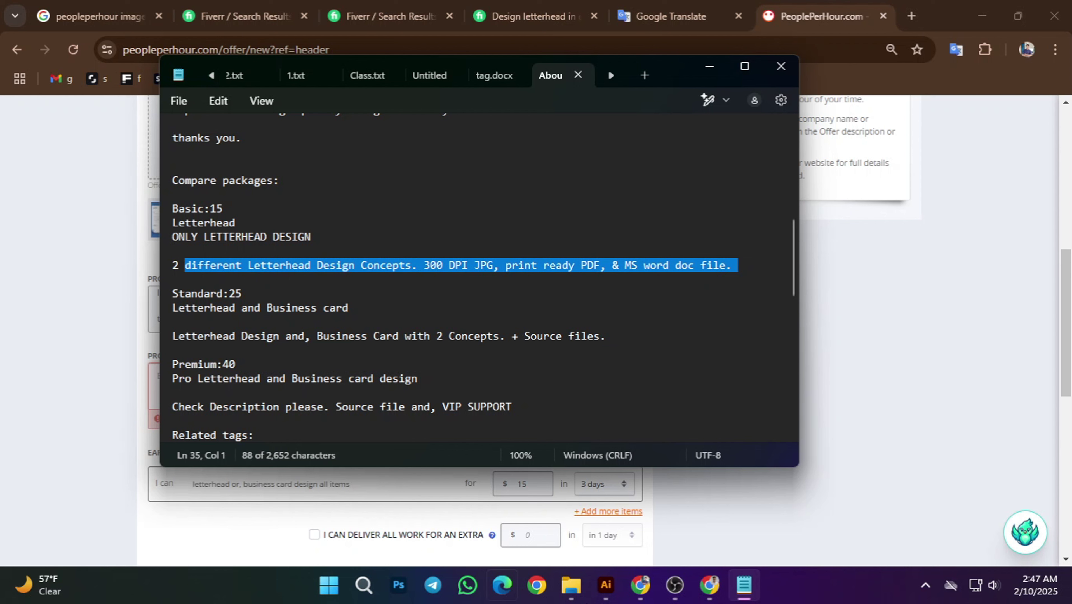
pyautogui.click(694, 363)
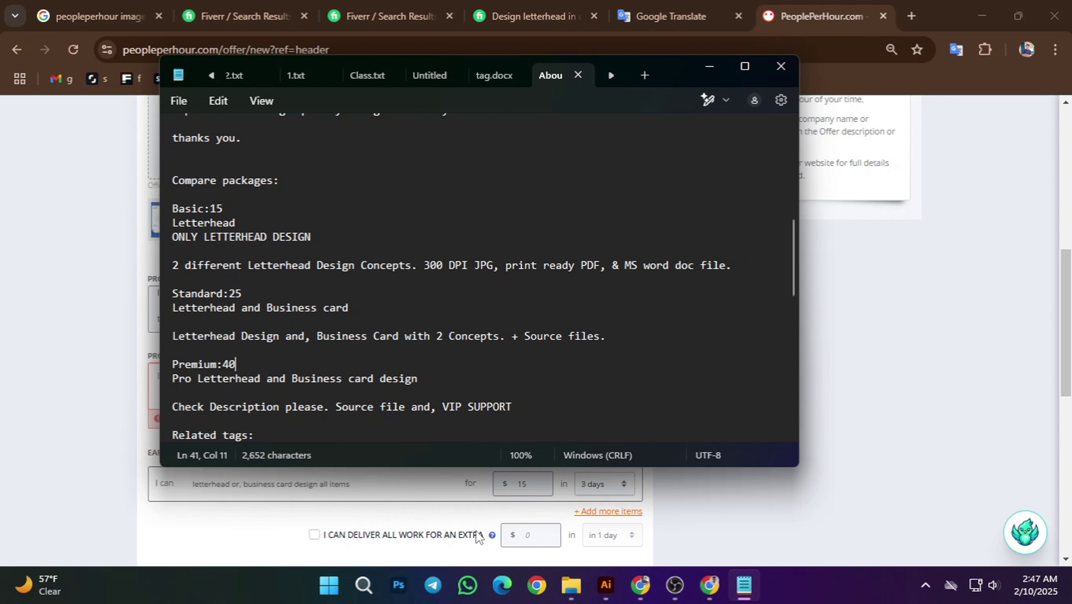
pyautogui.click(645, 589)
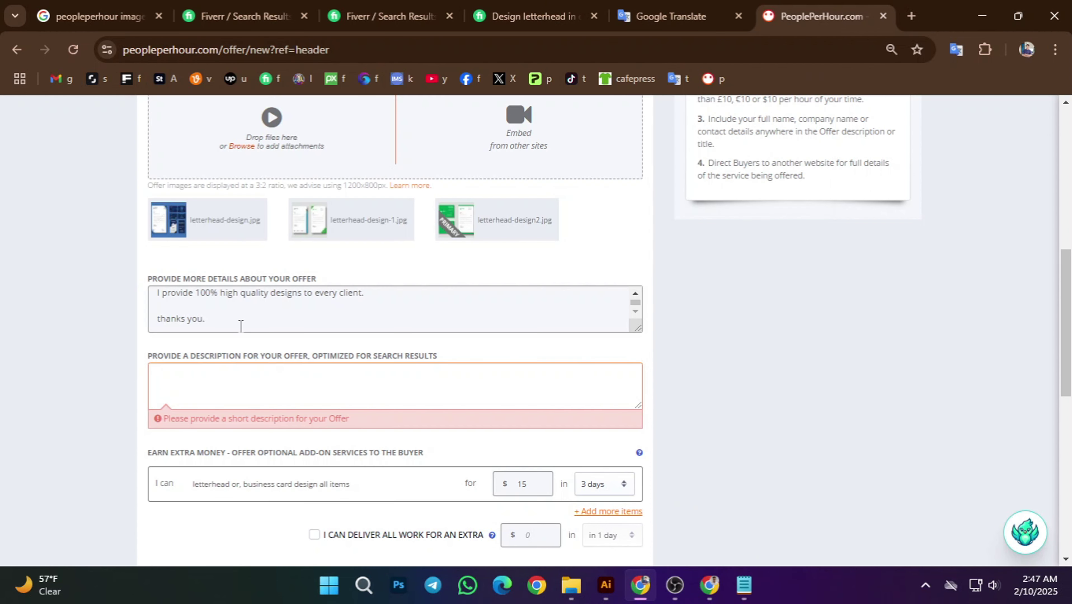
pyautogui.click(250, 386)
pyautogui.hotkey('ctrl', 'v')
# - Try to post the offer with the letterhead concepts line as its search-results description
pyautogui.scroll(-2, 433, 444)
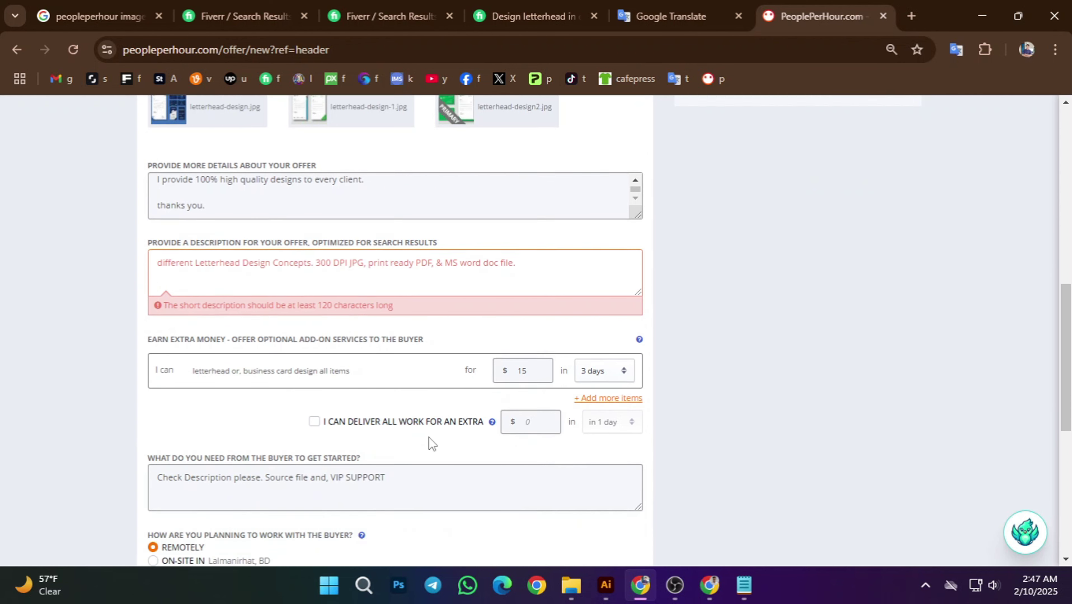
pyautogui.scroll(-5, 429, 439)
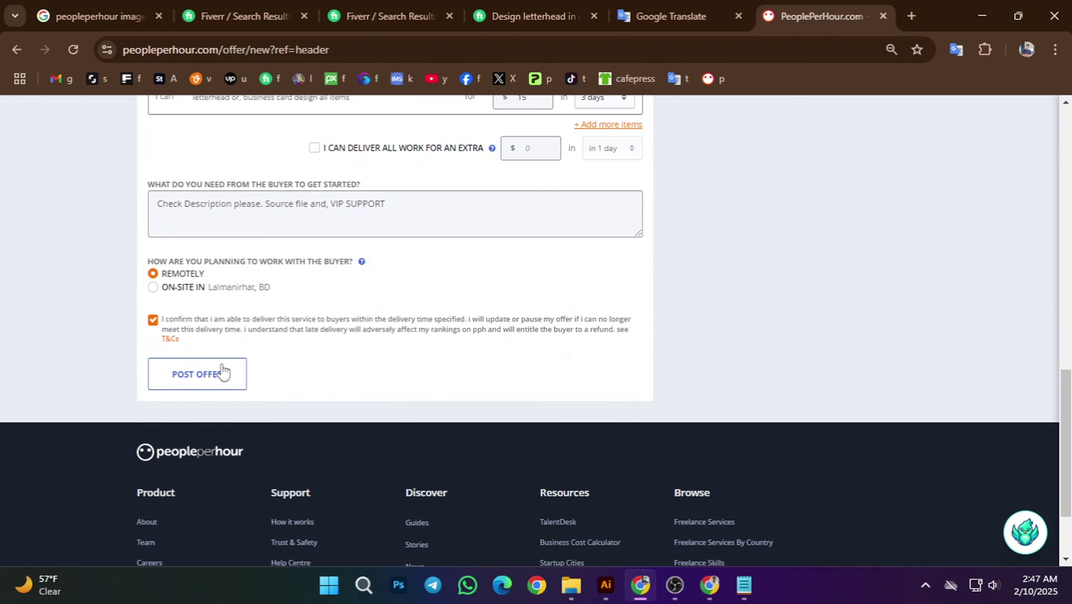
pyautogui.click(198, 374)
pyautogui.scroll(-3, 335, 402)
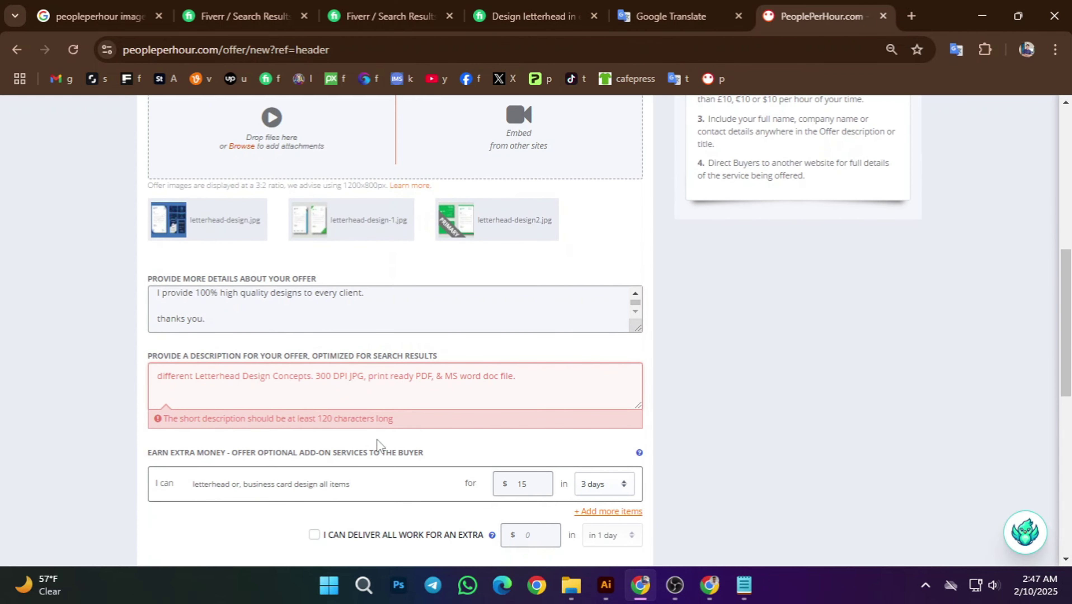
# - Delete the letterhead concepts line from the search-results description
pyautogui.click(298, 402)
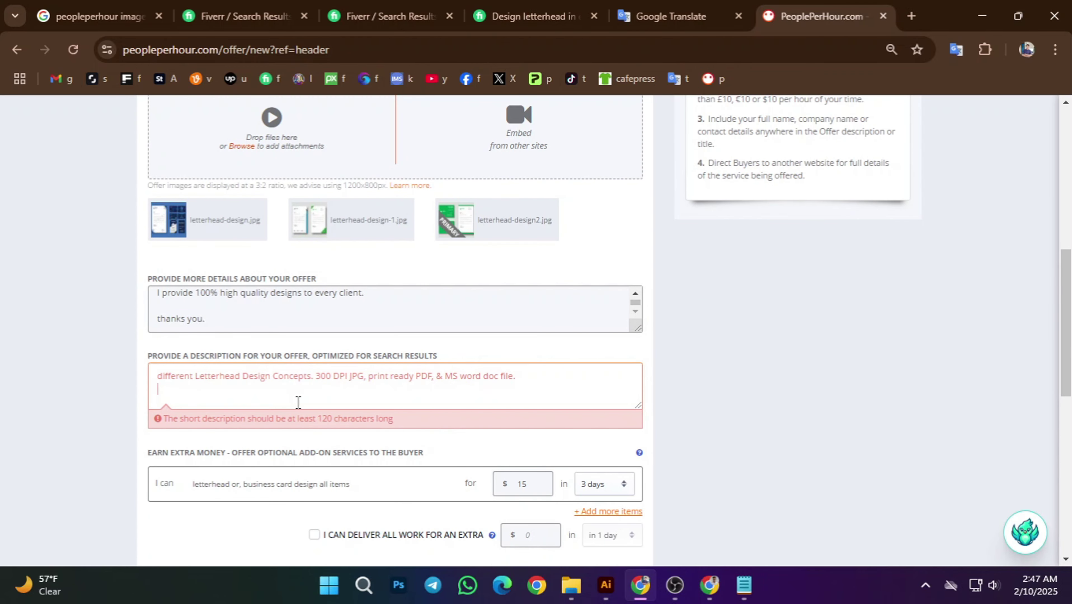
pyautogui.click(399, 424)
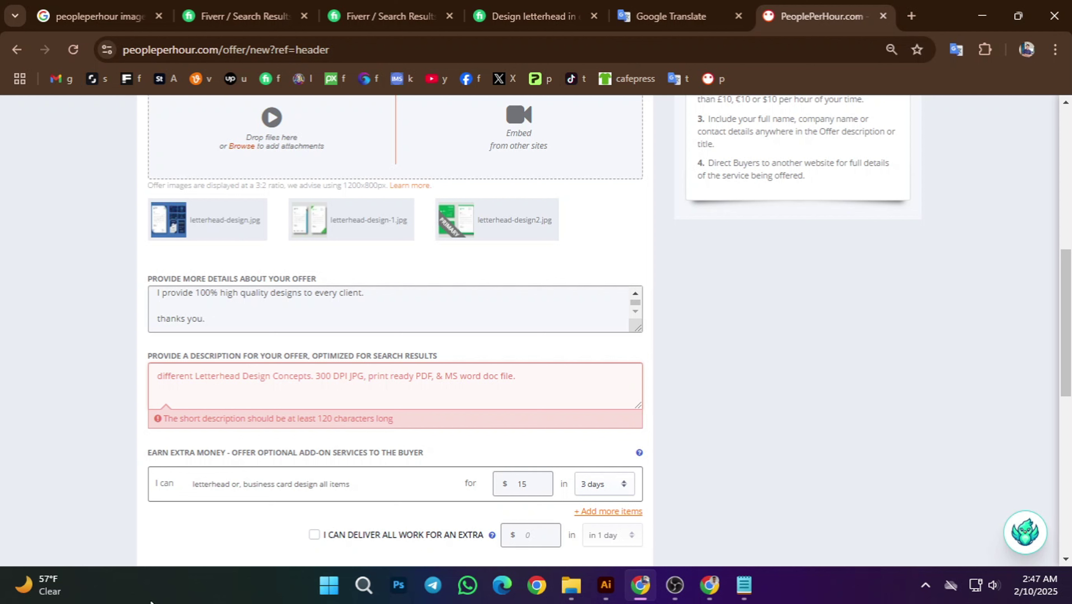
pyautogui.click(540, 378)
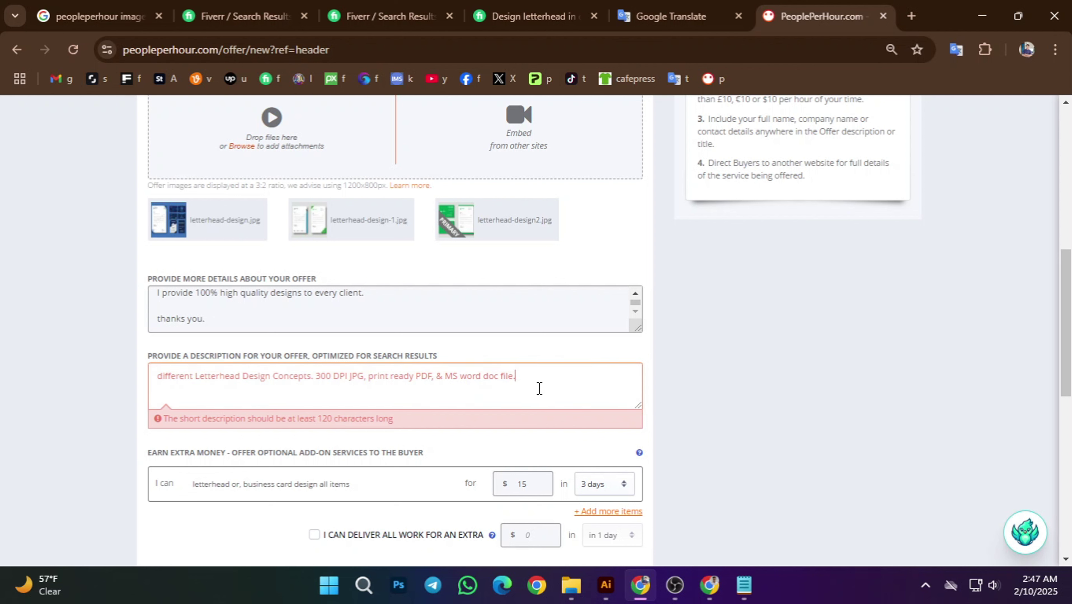
pyautogui.press('BackSpace')
pyautogui.press('BackSpace')
pyautogui.press('BackSpace')
pyautogui.press('BackSpace')
pyautogui.press('BackSpace')
pyautogui.press('BackSpace')
pyautogui.press('BackSpace')
pyautogui.press('BackSpace')
pyautogui.press('BackSpace')
pyautogui.press('BackSpace')
pyautogui.press('BackSpace')
pyautogui.press('BackSpace')
pyautogui.press('BackSpace')
pyautogui.press('BackSpace')
pyautogui.press('BackSpace')
pyautogui.press('BackSpace')
pyautogui.press('BackSpace')
pyautogui.press('BackSpace')
pyautogui.press('BackSpace')
pyautogui.press('BackSpace')
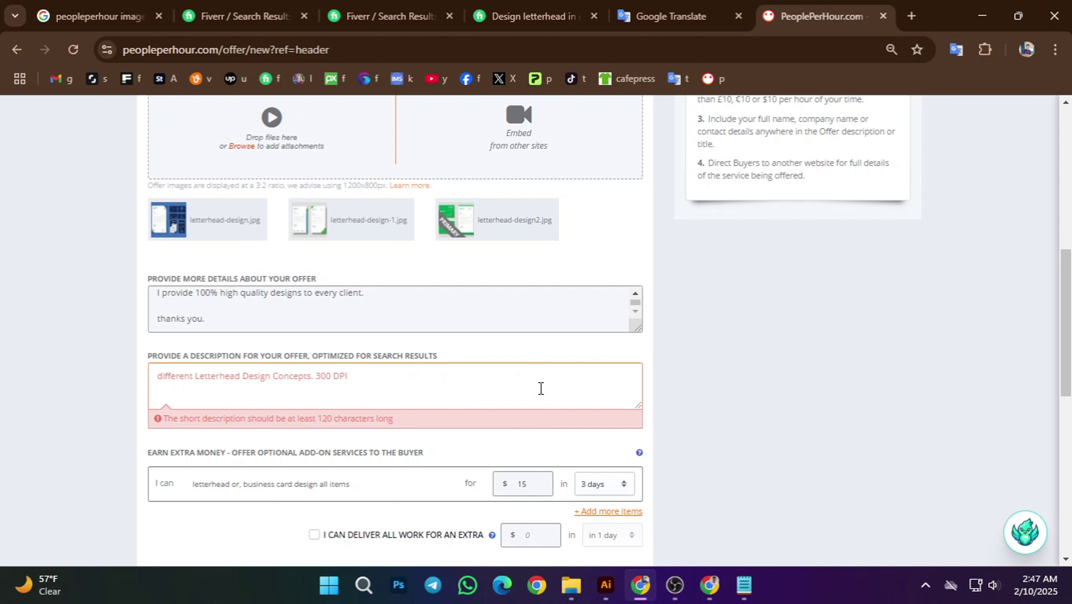
pyautogui.press('BackSpace')
pyautogui.press('BackSpace')
pyautogui.press('BackSpace')
pyautogui.press('BackSpace')
pyautogui.press('BackSpace')
pyautogui.press('BackSpace')
pyautogui.press('BackSpace')
pyautogui.press('BackSpace')
pyautogui.press('BackSpace')
pyautogui.press('BackSpace')
pyautogui.press('BackSpace')
pyautogui.press('BackSpace')
pyautogui.press('BackSpace')
pyautogui.press('BackSpace')
pyautogui.press('BackSpace')
pyautogui.press('BackSpace')
pyautogui.press('BackSpace')
pyautogui.press('BackSpace')
pyautogui.press('BackSpace')
pyautogui.press('BackSpace')
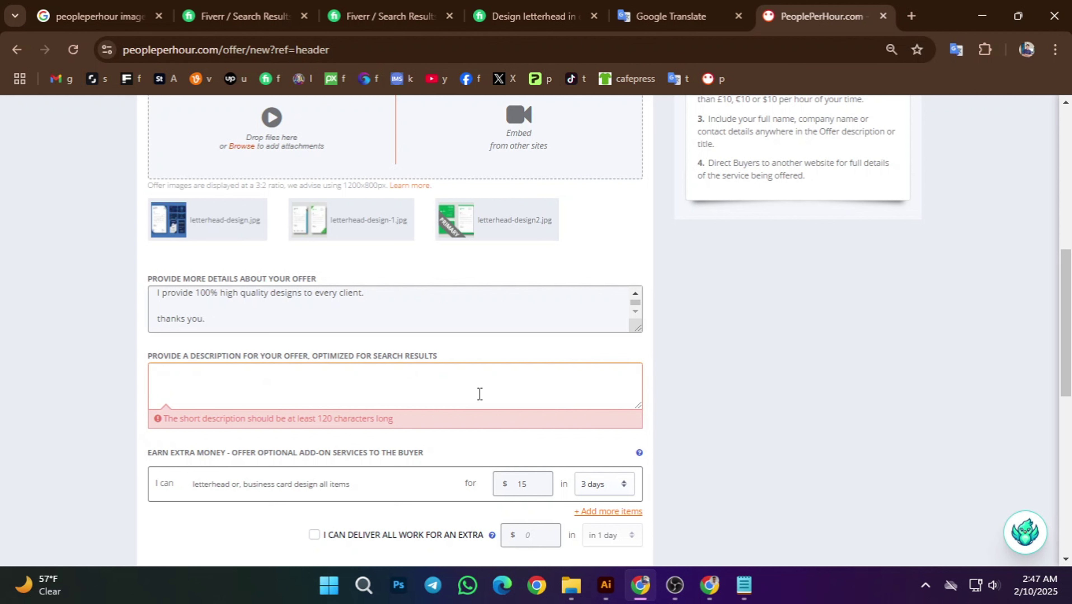
# - Copy the three Notepad paragraphs from "If you need any design" to "JPG, PNG, and MS Word." into the offer's search-results description
pyautogui.click(744, 585)
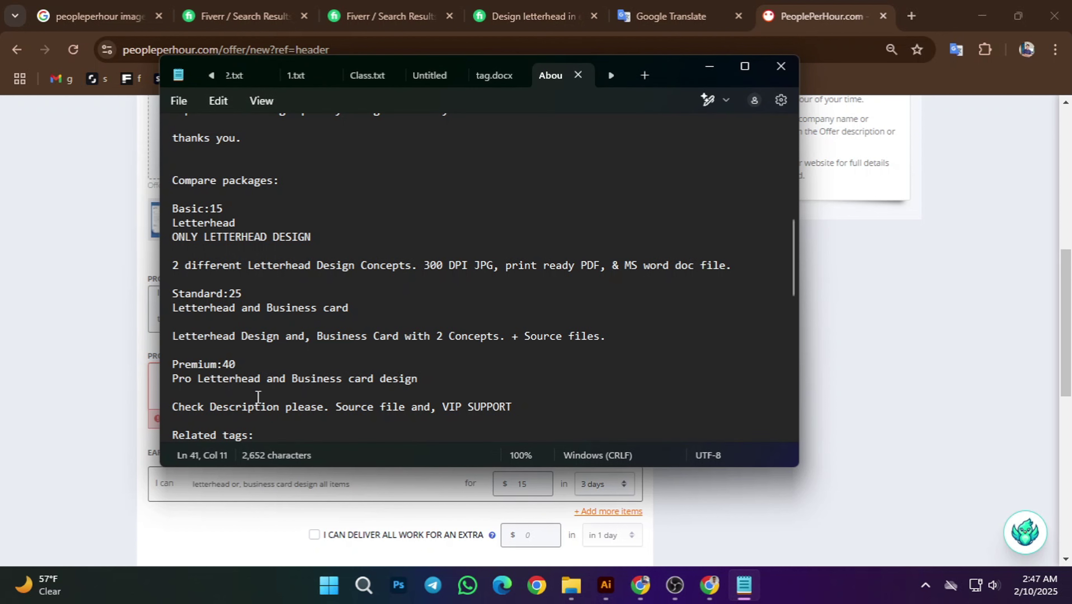
pyautogui.click(423, 312)
pyautogui.scroll(3, 382, 335)
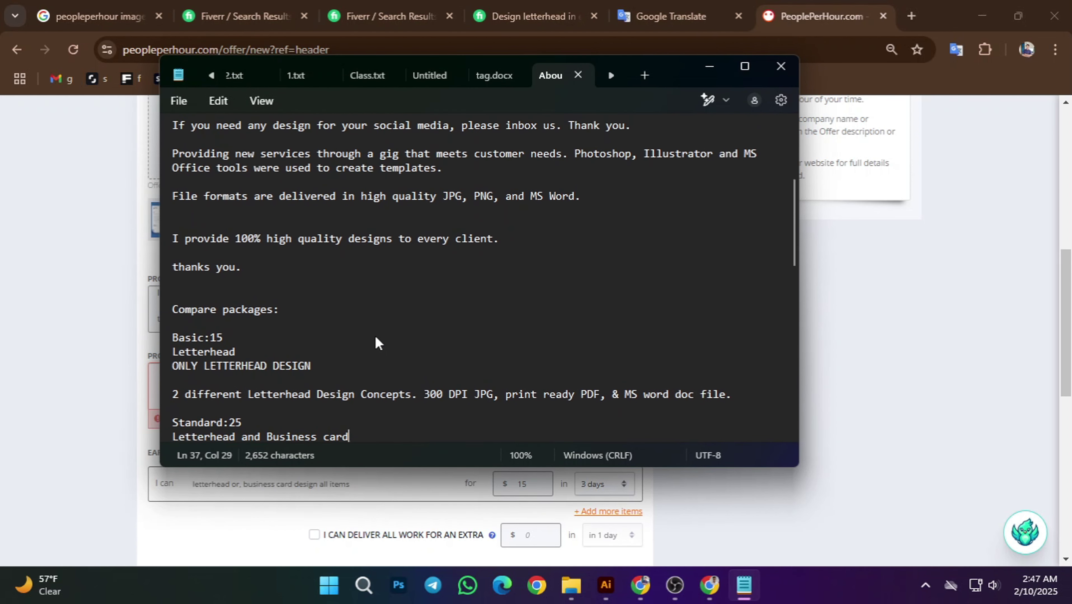
pyautogui.scroll(1, 376, 342)
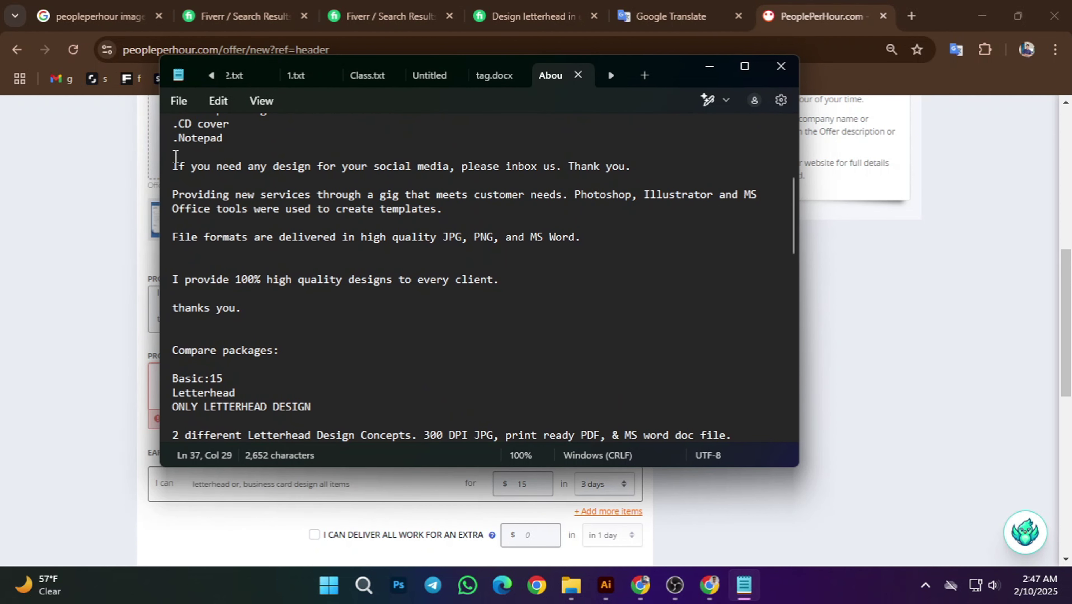
pyautogui.moveTo(174, 161); pyautogui.dragTo(582, 240)
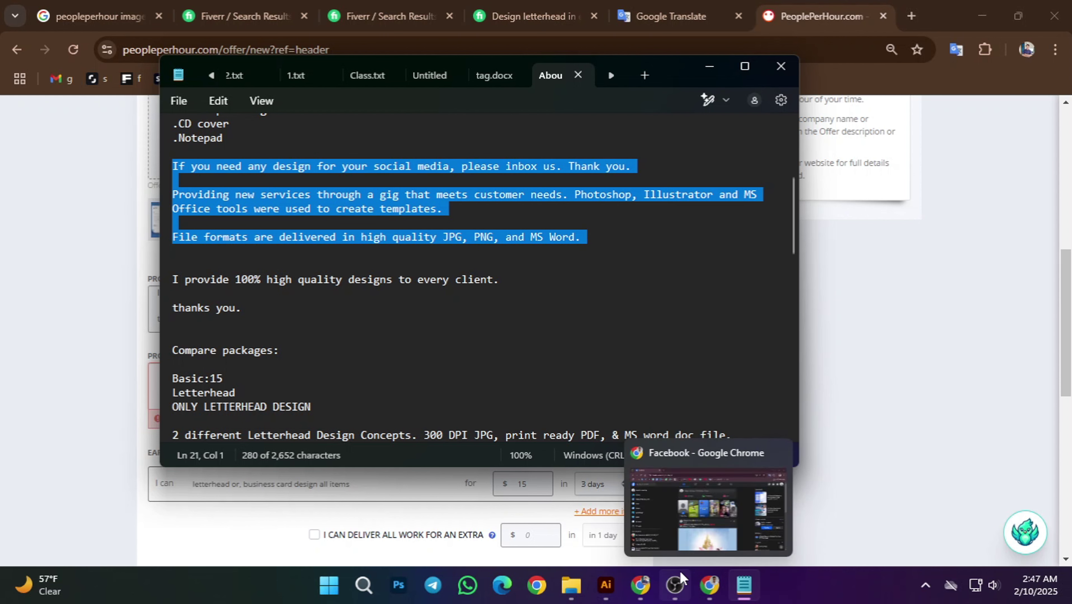
pyautogui.click(640, 585)
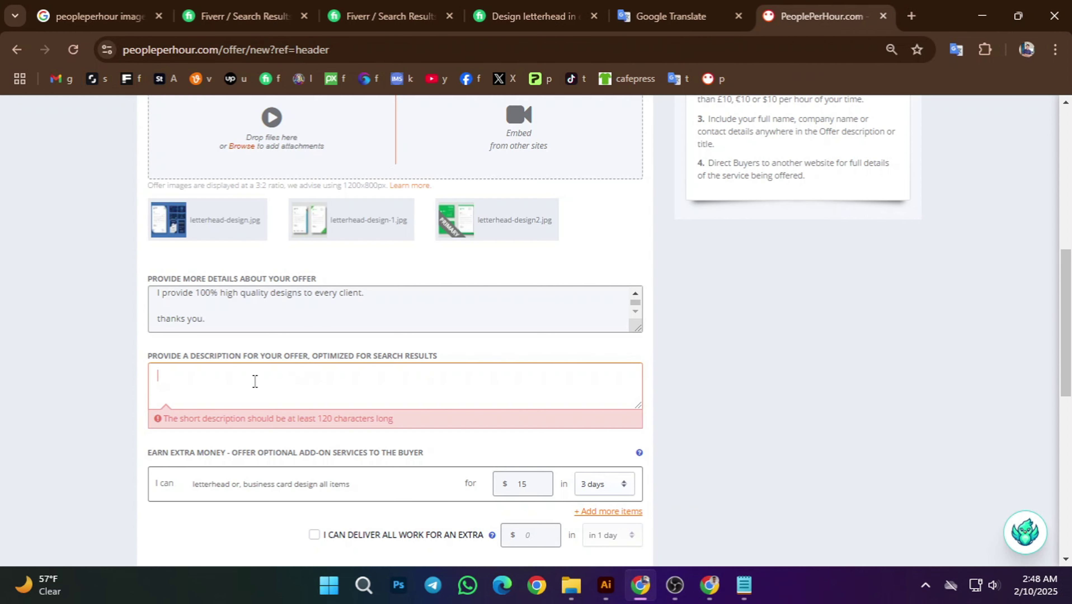
pyautogui.hotkey('ctrl', 'v')
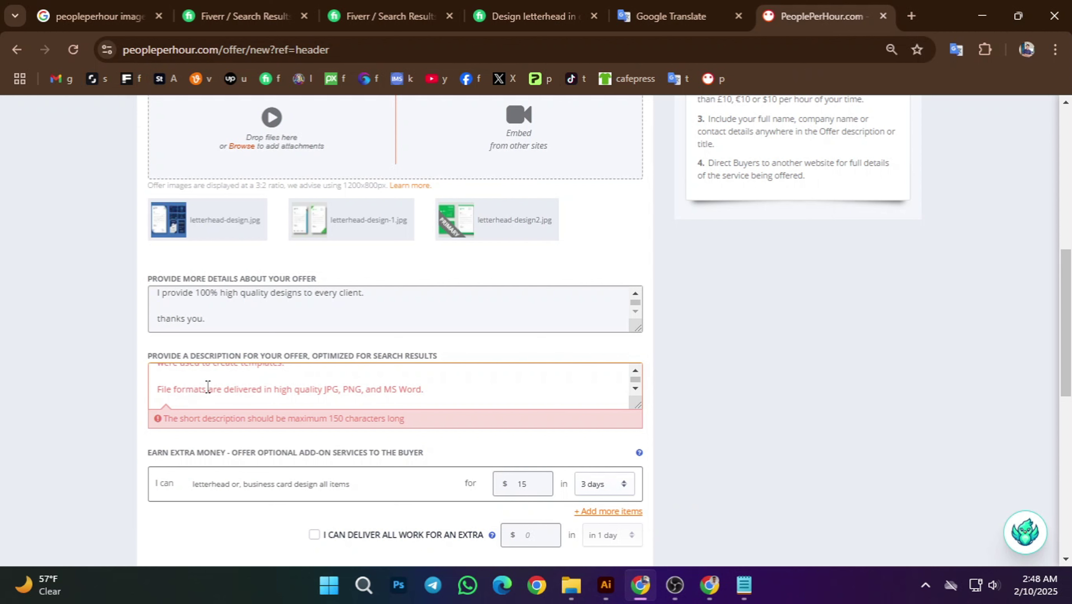
pyautogui.scroll(1, 269, 401)
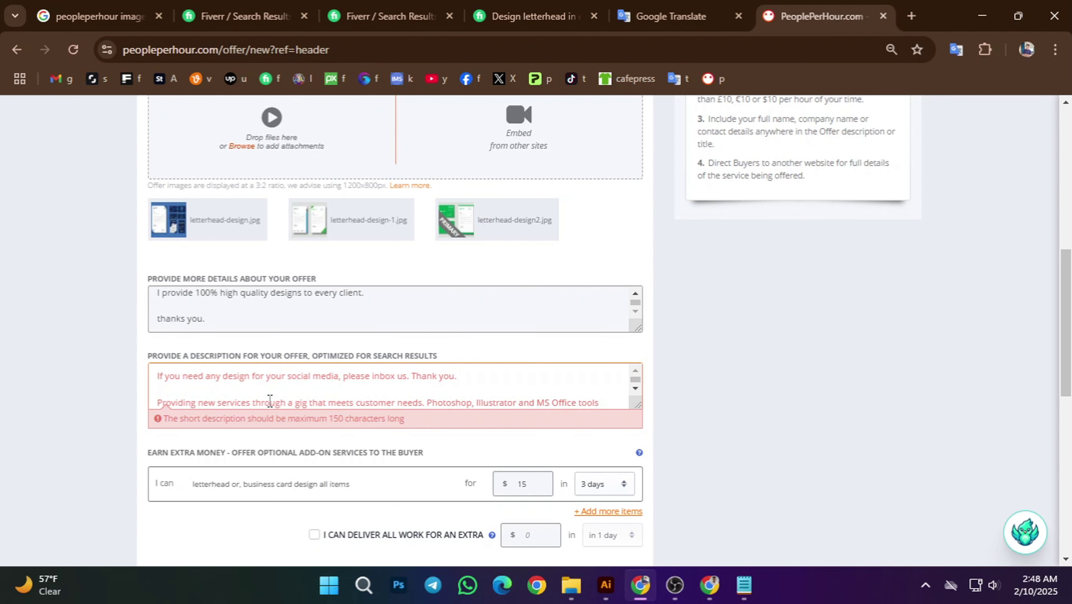
# - Try to post the offer with the buyer work arrangement set to on-site, and switch the arrangement back to remote
pyautogui.scroll(-7, 272, 399)
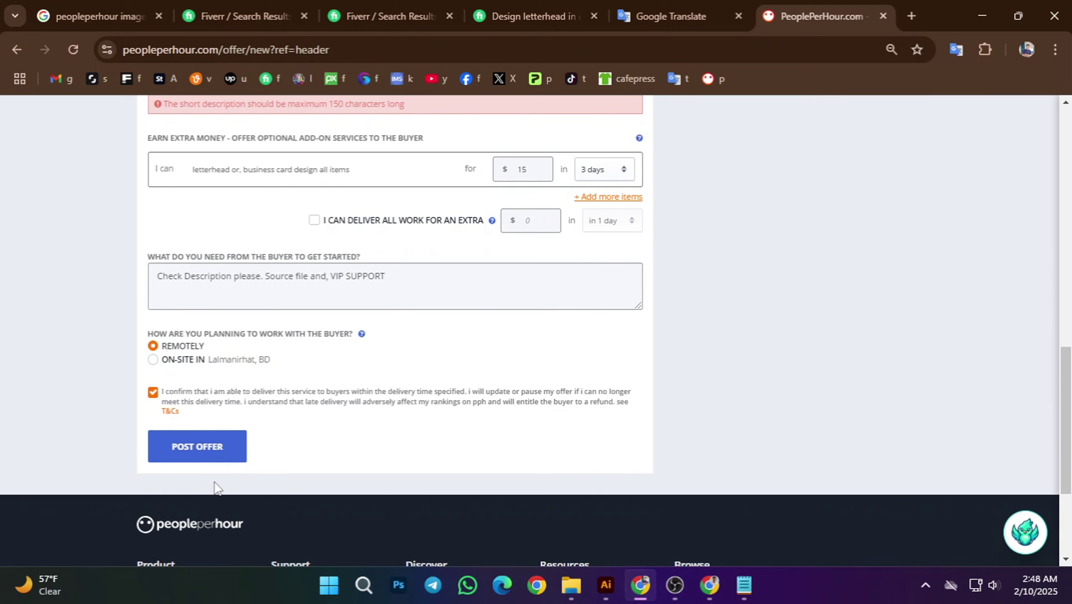
pyautogui.scroll(6, 175, 457)
pyautogui.scroll(-2, 254, 448)
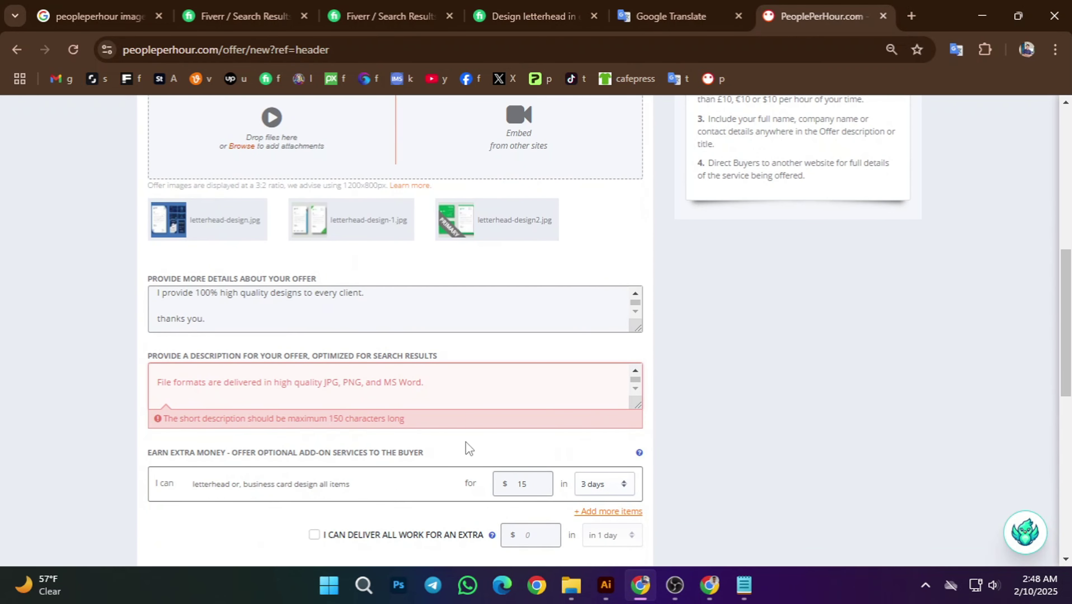
pyautogui.scroll(-5, 304, 425)
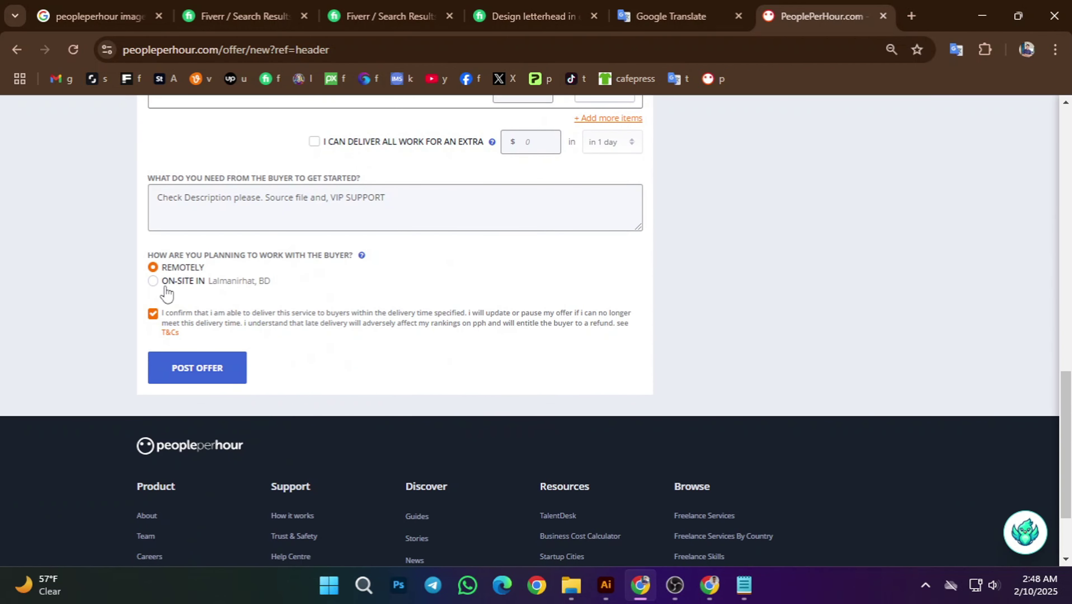
pyautogui.click(165, 282)
pyautogui.click(222, 391)
pyautogui.scroll(2, 222, 392)
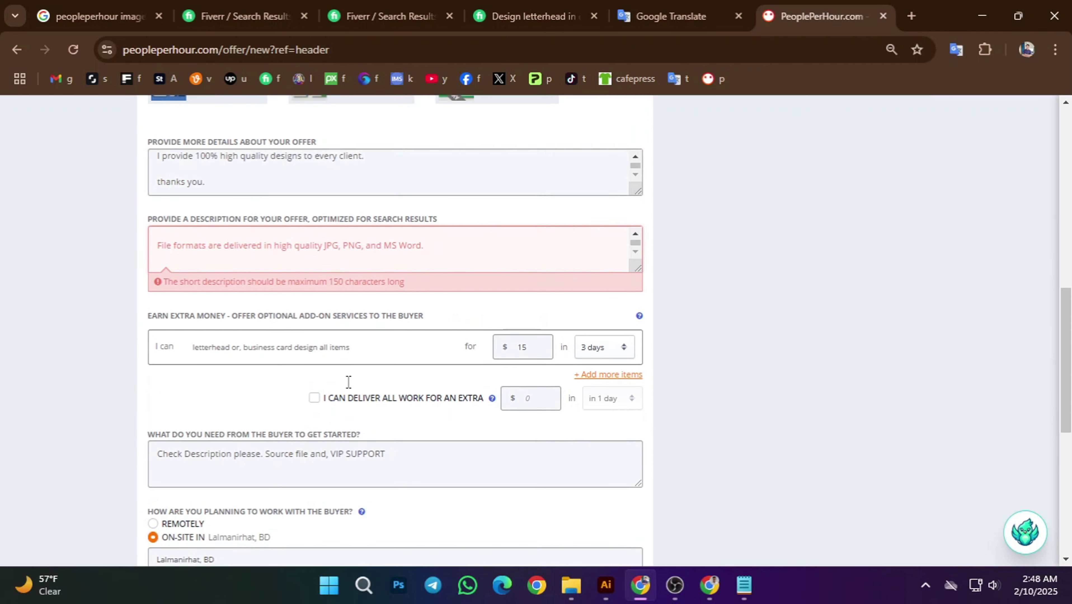
pyautogui.scroll(2, 426, 390)
pyautogui.scroll(-6, 306, 497)
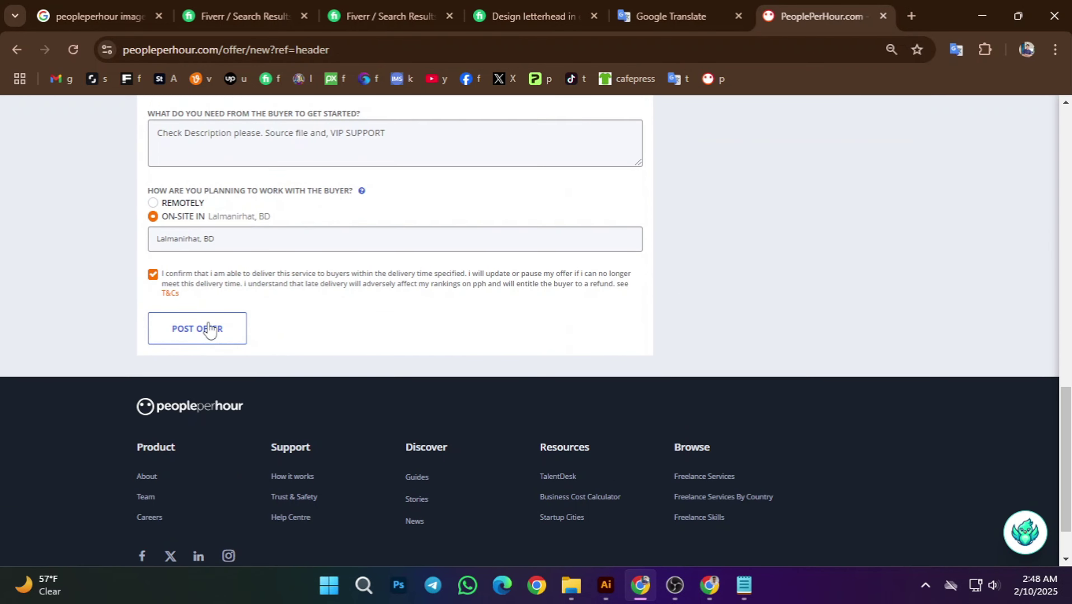
pyautogui.click(209, 329)
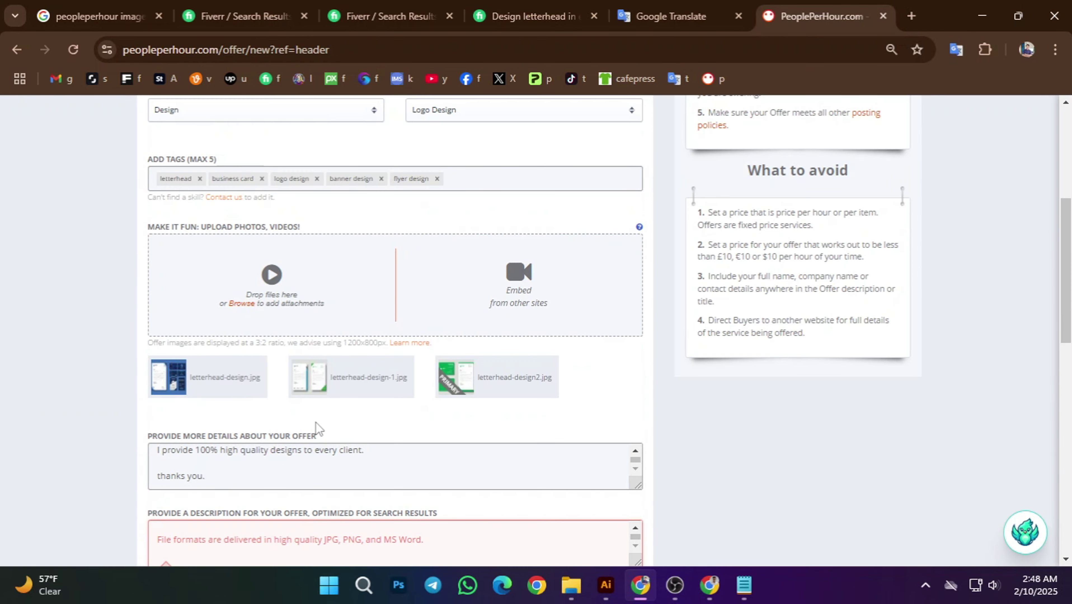
pyautogui.scroll(-6, 313, 427)
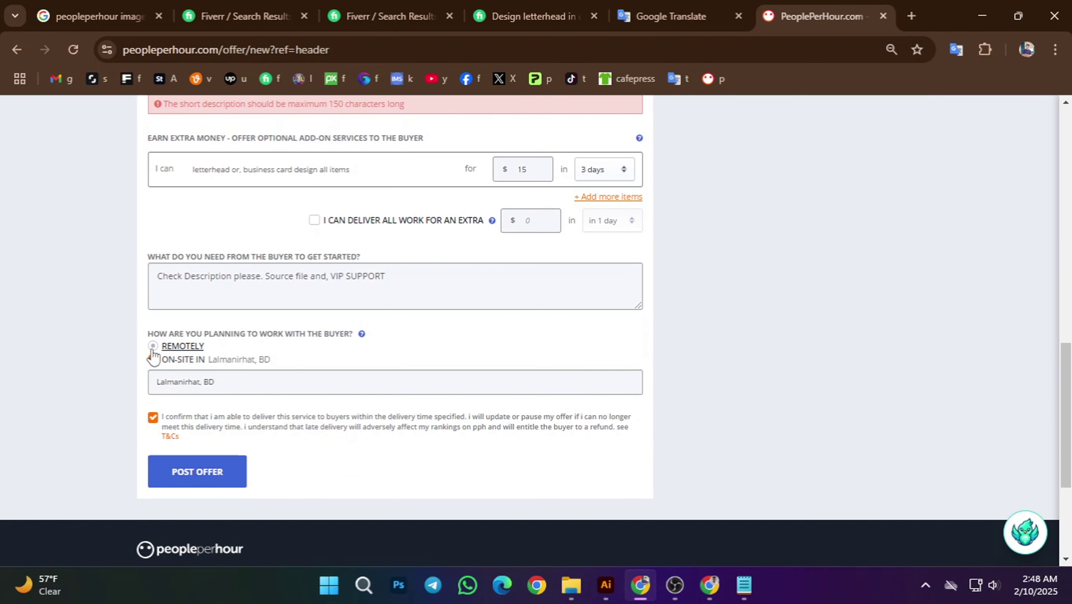
pyautogui.click(153, 346)
# - Shorten the search-results description from its end so that it finishes with "meets customer needs. Photoshop"
pyautogui.scroll(2, 307, 372)
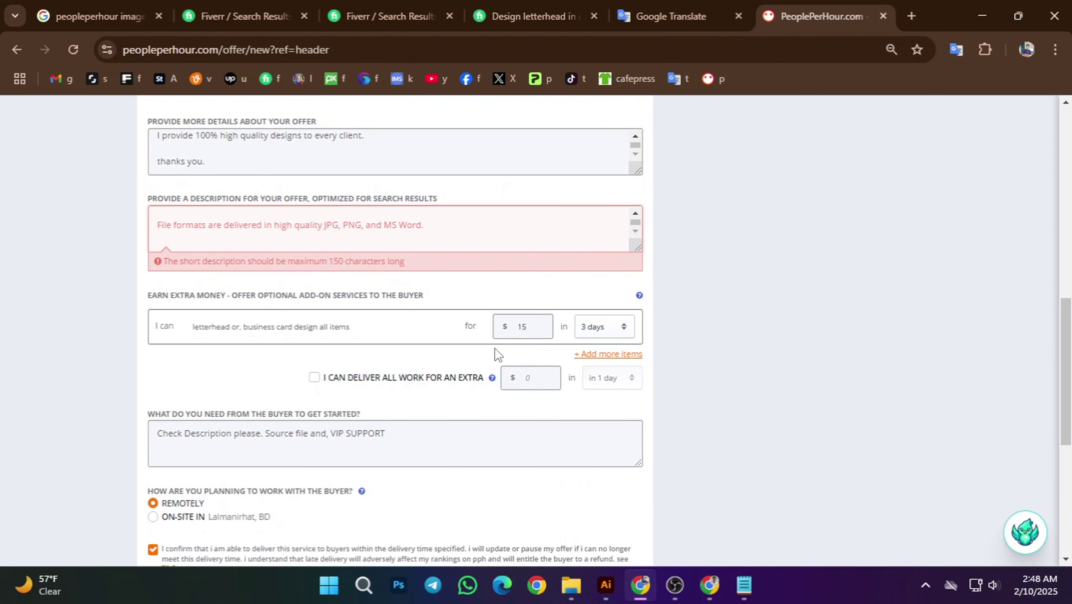
pyautogui.scroll(3, 406, 351)
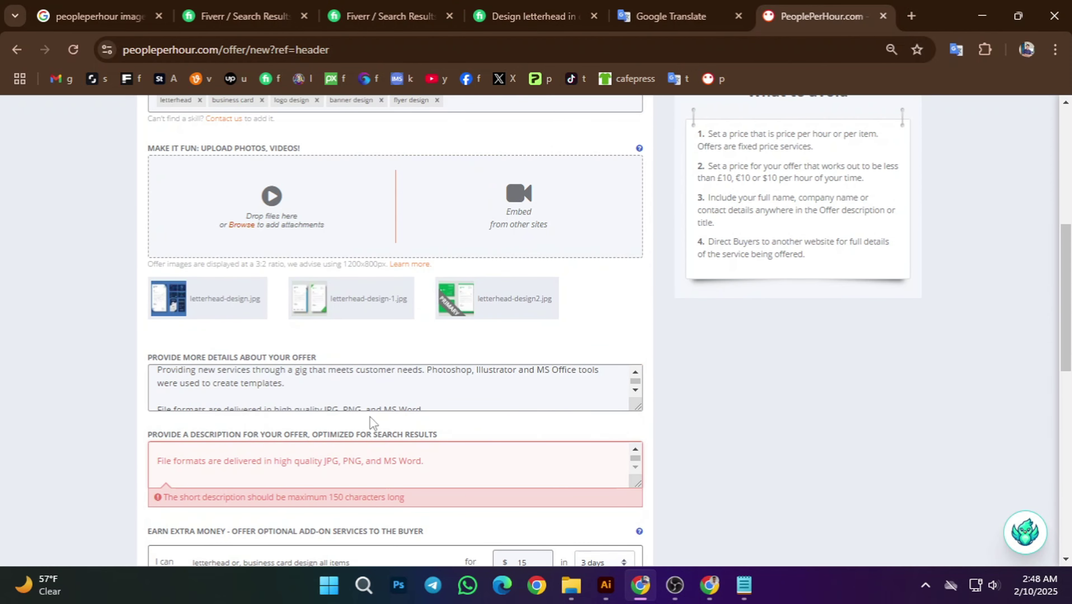
pyautogui.scroll(2, 226, 380)
pyautogui.scroll(-5, 275, 394)
pyautogui.scroll(3, 276, 389)
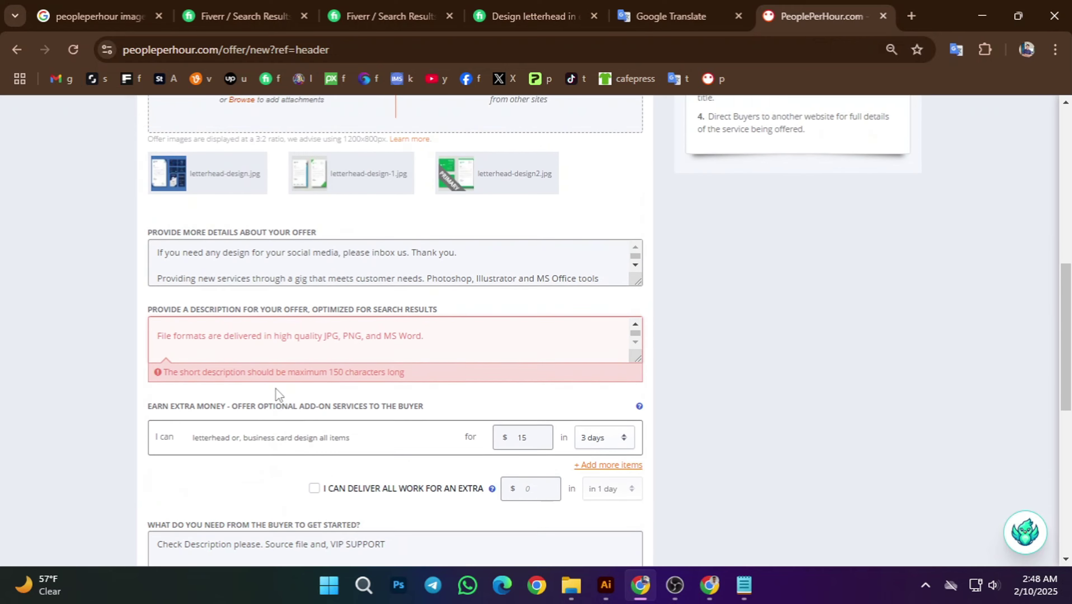
pyautogui.click(419, 403)
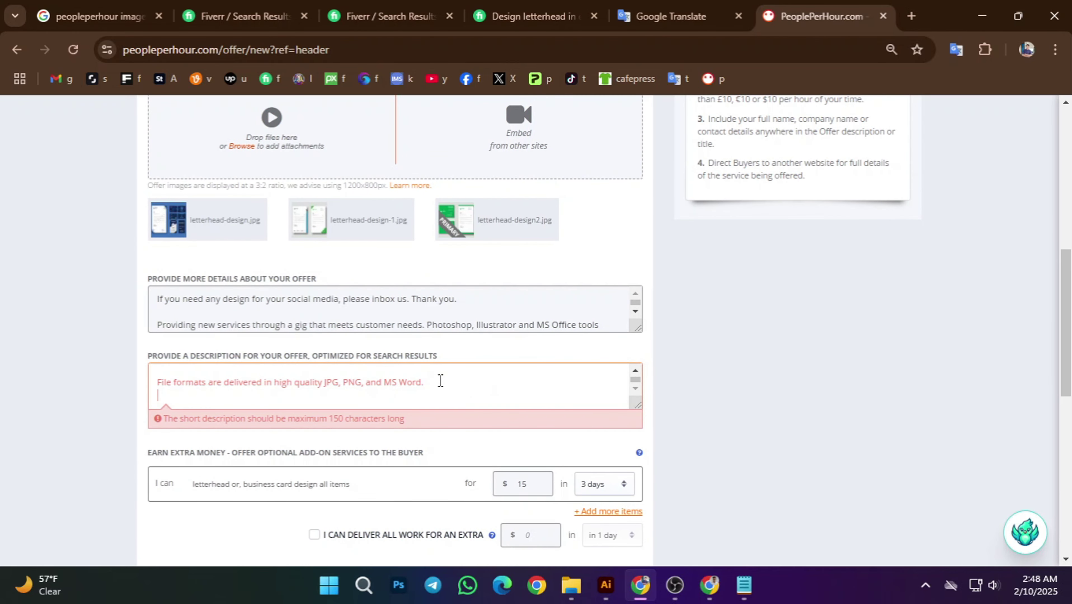
pyautogui.scroll(-2, 440, 381)
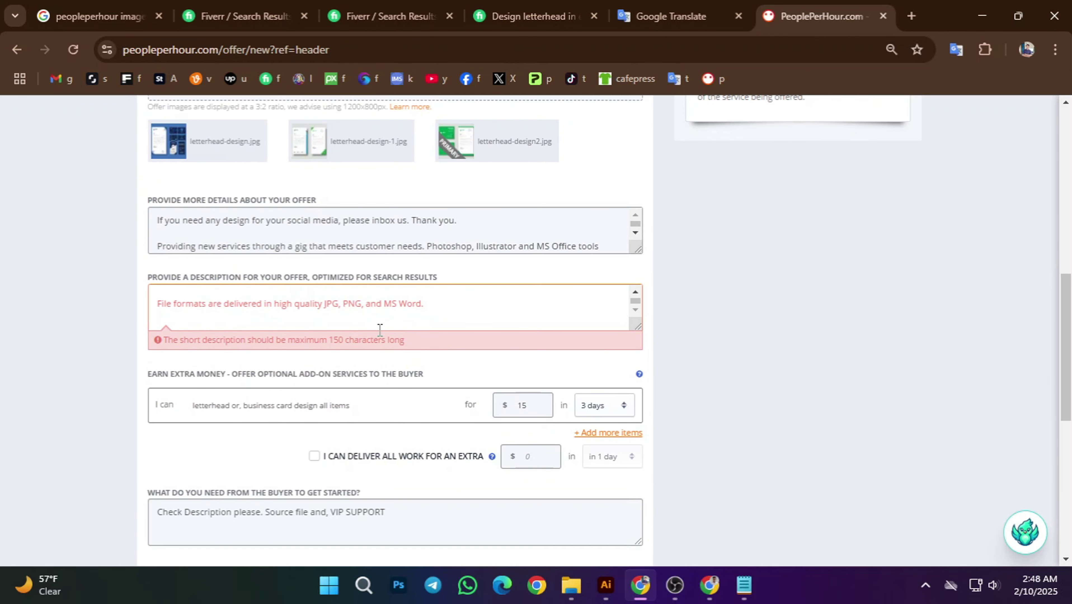
pyautogui.scroll(5, 285, 237)
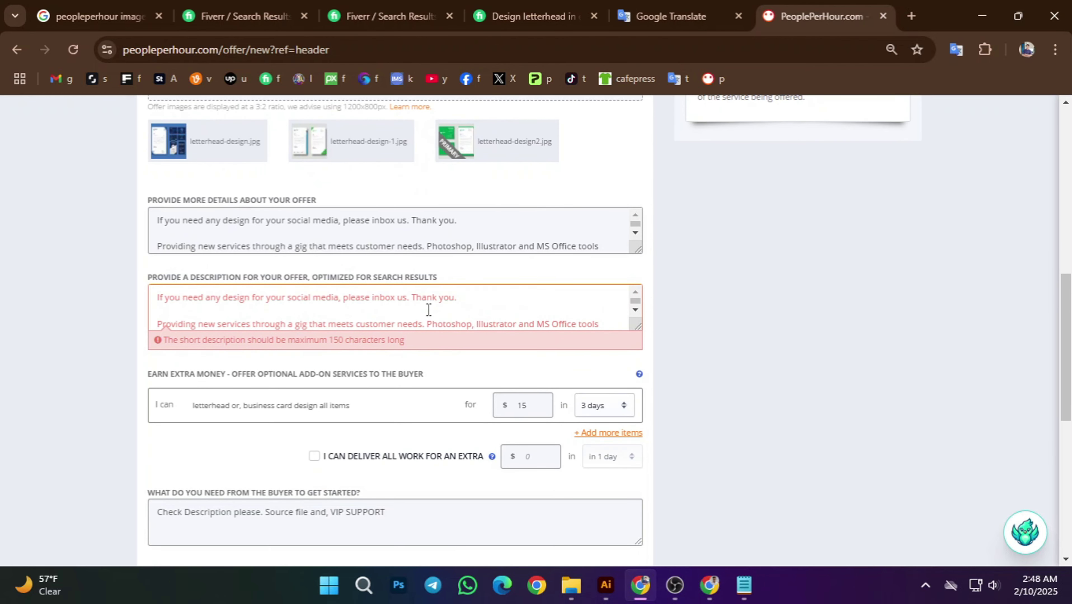
pyautogui.scroll(-5, 428, 309)
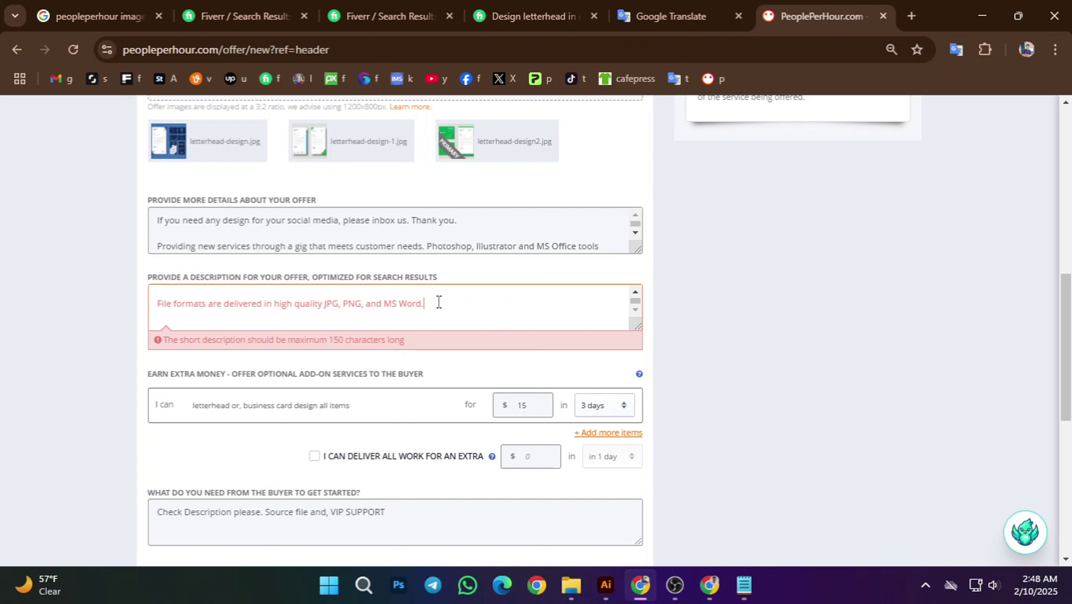
pyautogui.press('BackSpace')
pyautogui.press('BackSpace')
pyautogui.press('BackSpace')
pyautogui.press('BackSpace')
pyautogui.press('BackSpace')
pyautogui.press('BackSpace')
pyautogui.press('BackSpace')
pyautogui.press('BackSpace')
pyautogui.press('BackSpace')
pyautogui.press('BackSpace')
pyautogui.press('BackSpace')
pyautogui.press('BackSpace')
pyautogui.press('BackSpace')
pyautogui.press('BackSpace')
pyautogui.press('BackSpace')
pyautogui.press('BackSpace')
pyautogui.press('BackSpace')
pyautogui.press('BackSpace')
pyautogui.press('BackSpace')
pyautogui.press('BackSpace')
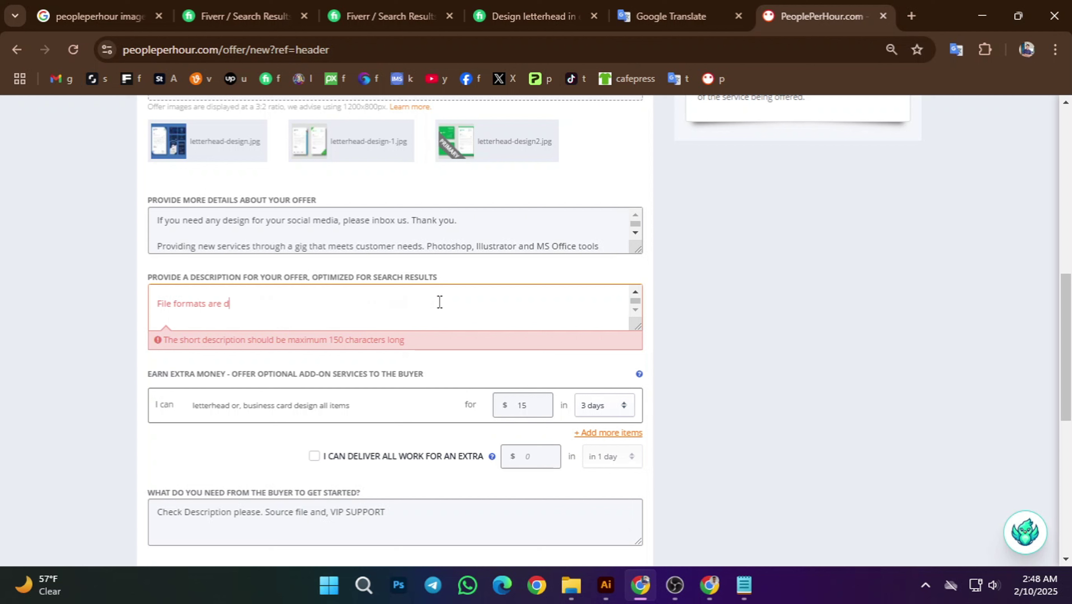
pyautogui.press('BackSpace')
pyautogui.press('BackSpace')
pyautogui.press('BackSpace')
pyautogui.press('BackSpace')
pyautogui.press('BackSpace')
pyautogui.press('BackSpace')
pyautogui.press('BackSpace')
pyautogui.press('BackSpace')
pyautogui.press('BackSpace')
pyautogui.press('BackSpace')
pyautogui.press('BackSpace')
pyautogui.press('BackSpace')
pyautogui.press('BackSpace')
pyautogui.press('BackSpace')
pyautogui.press('BackSpace')
pyautogui.press('BackSpace')
pyautogui.press('BackSpace')
pyautogui.press('BackSpace')
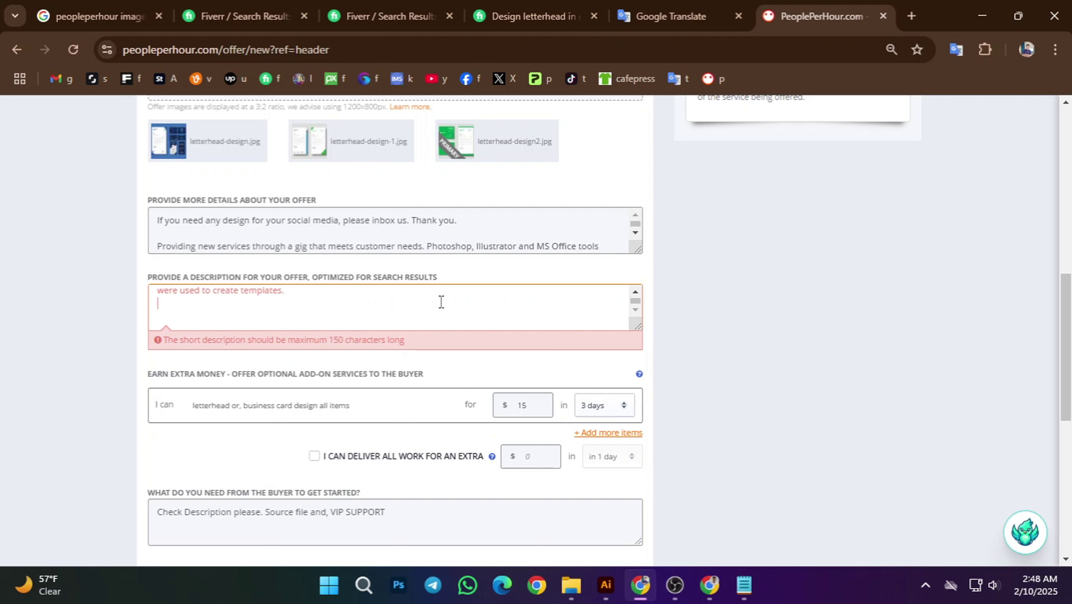
pyautogui.press('BackSpace')
pyautogui.press('BackSpace')
pyautogui.press('BackSpace')
pyautogui.press('BackSpace')
pyautogui.press('BackSpace')
pyautogui.press('BackSpace')
pyautogui.press('BackSpace')
pyautogui.press('BackSpace')
pyautogui.press('BackSpace')
pyautogui.press('BackSpace')
pyautogui.press('BackSpace')
pyautogui.press('BackSpace')
pyautogui.press('BackSpace')
pyautogui.press('BackSpace')
pyautogui.press('BackSpace')
pyautogui.press('BackSpace')
pyautogui.press('BackSpace')
pyautogui.press('BackSpace')
pyautogui.press('BackSpace')
pyautogui.press('BackSpace')
pyautogui.press('BackSpace')
pyautogui.press('BackSpace')
pyautogui.press('BackSpace')
pyautogui.press('BackSpace')
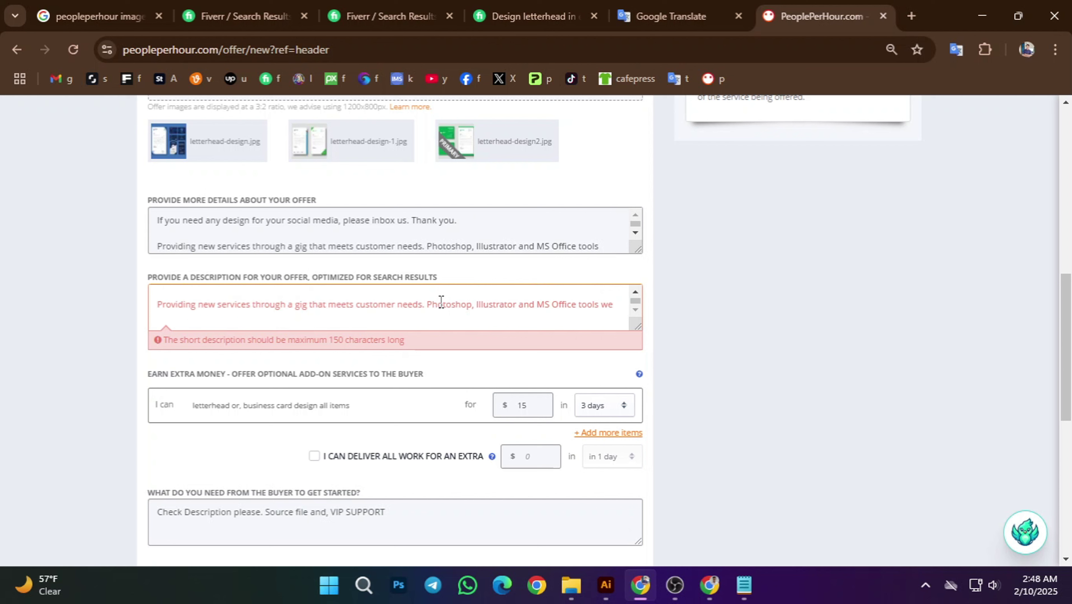
pyautogui.press('BackSpace')
pyautogui.press('BackSpace')
pyautogui.press('BackSpace')
pyautogui.press('BackSpace')
pyautogui.press('BackSpace')
pyautogui.press('BackSpace')
pyautogui.press('BackSpace')
pyautogui.press('BackSpace')
pyautogui.press('BackSpace')
pyautogui.press('BackSpace')
pyautogui.press('BackSpace')
pyautogui.press('BackSpace')
pyautogui.press('BackSpace')
pyautogui.press('BackSpace')
pyautogui.press('BackSpace')
pyautogui.press('BackSpace')
pyautogui.press('BackSpace')
pyautogui.press('BackSpace')
pyautogui.press('BackSpace')
pyautogui.press('BackSpace')
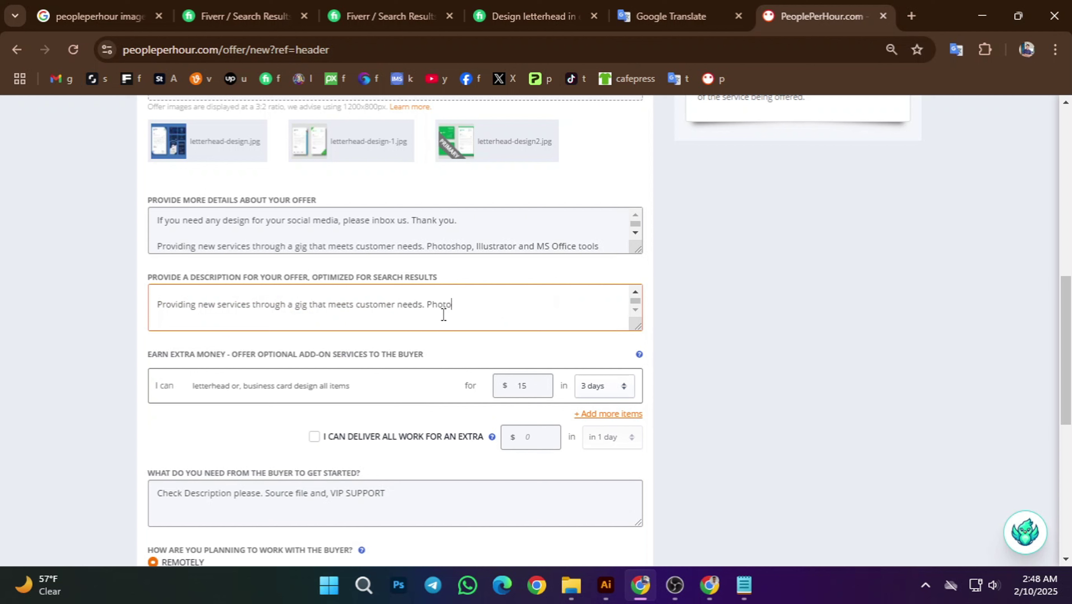
pyautogui.write('hop,')
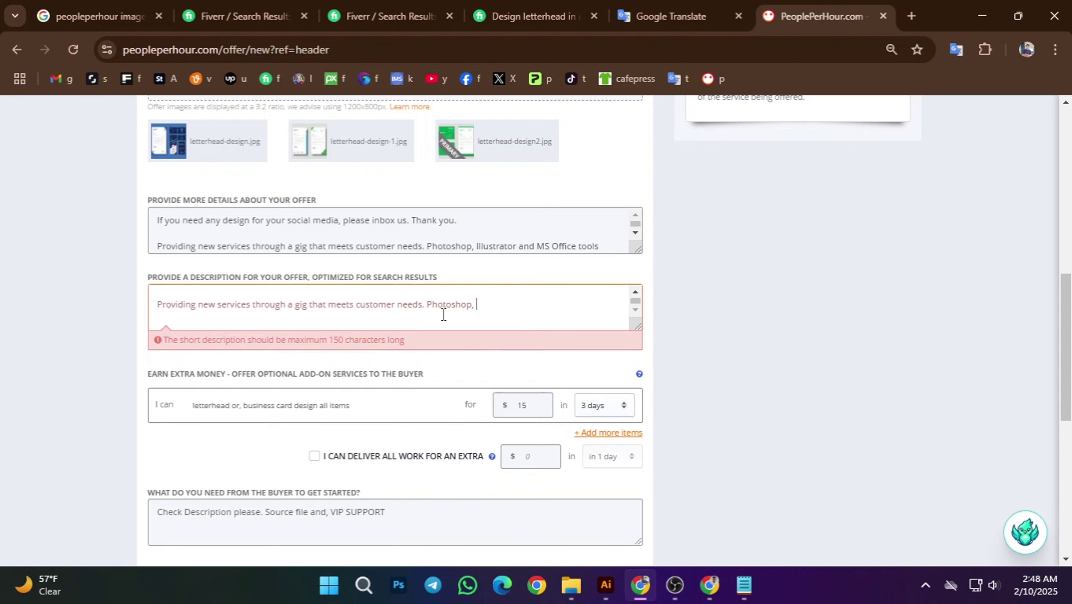
pyautogui.press('BackSpace')
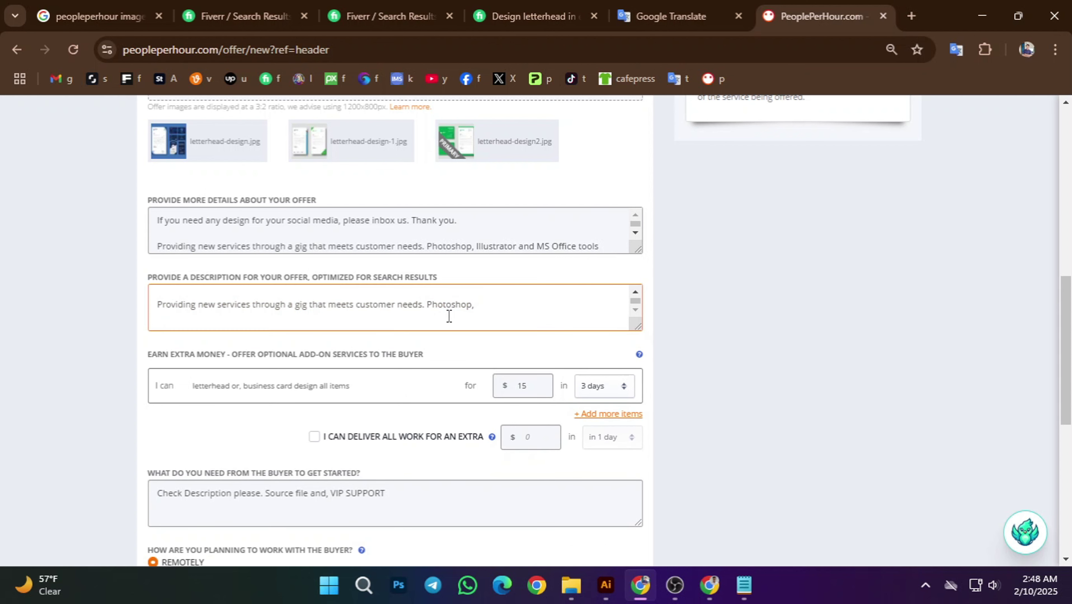
# - Post the offer with the shortened search-results description and look over the page for featuring the offer
pyautogui.scroll(-5, 368, 317)
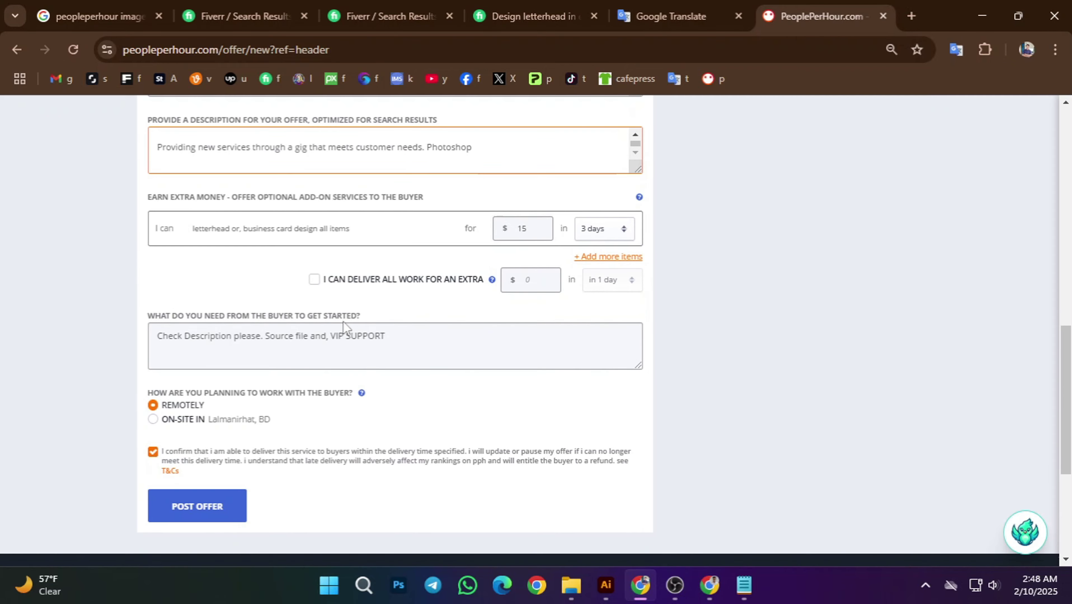
pyautogui.scroll(5, 383, 319)
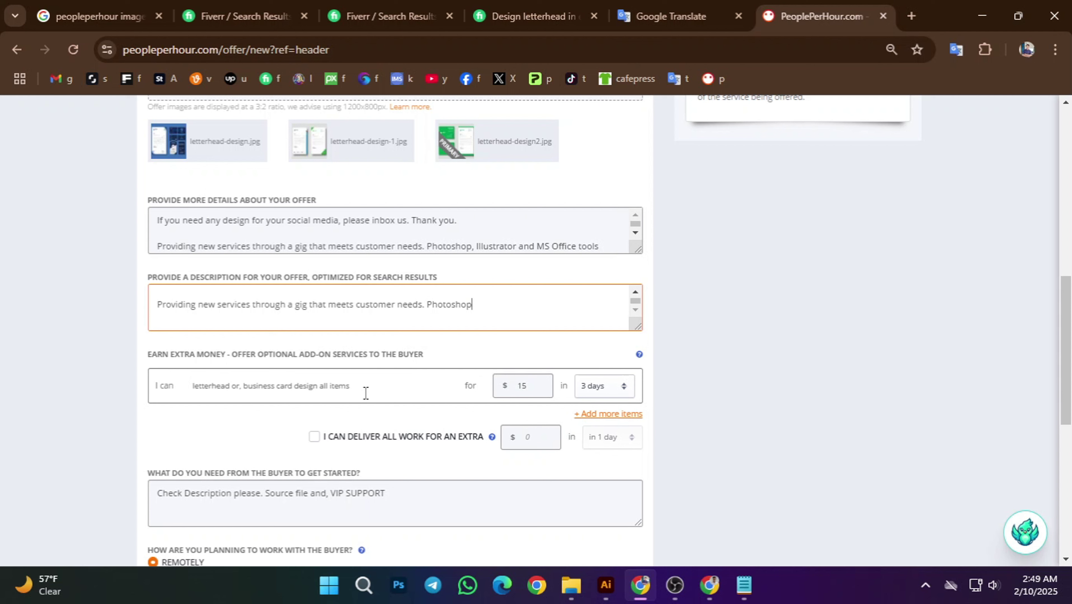
pyautogui.scroll(-4, 336, 447)
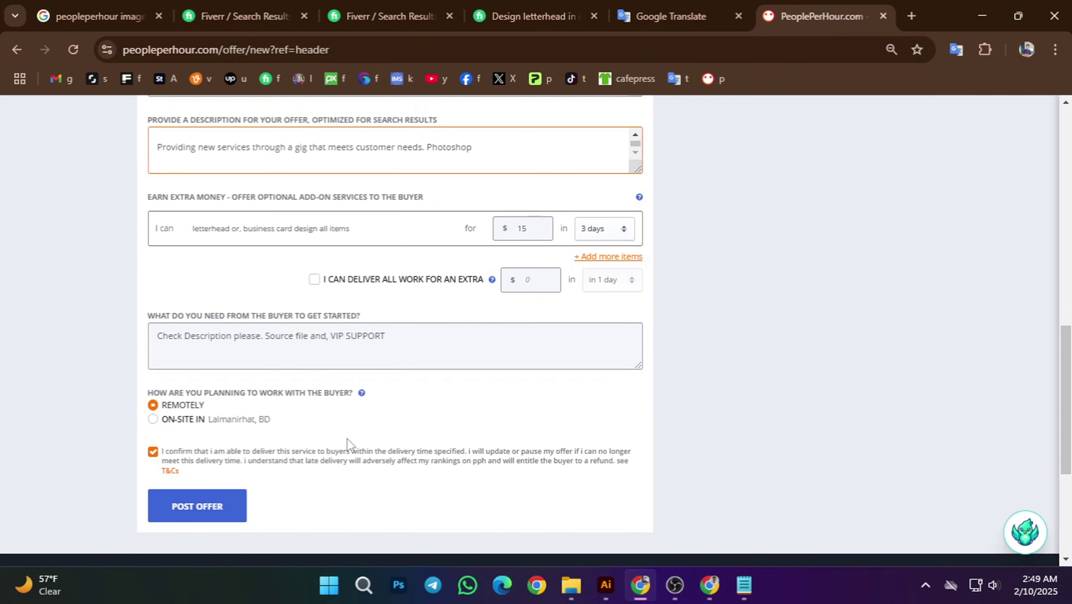
pyautogui.scroll(-2, 347, 443)
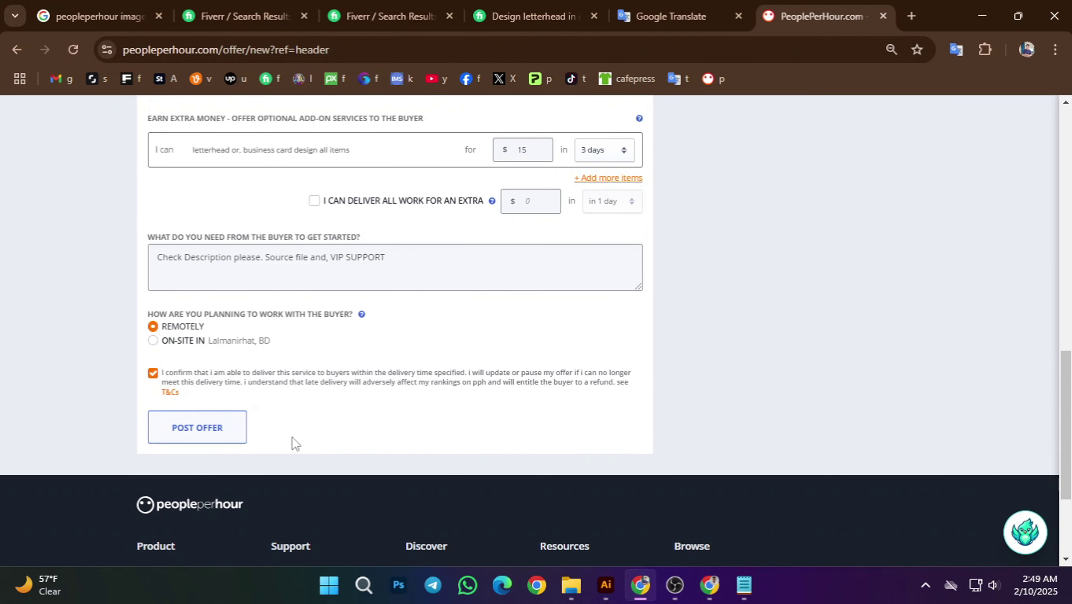
pyautogui.click(191, 430)
pyautogui.scroll(-5, 189, 498)
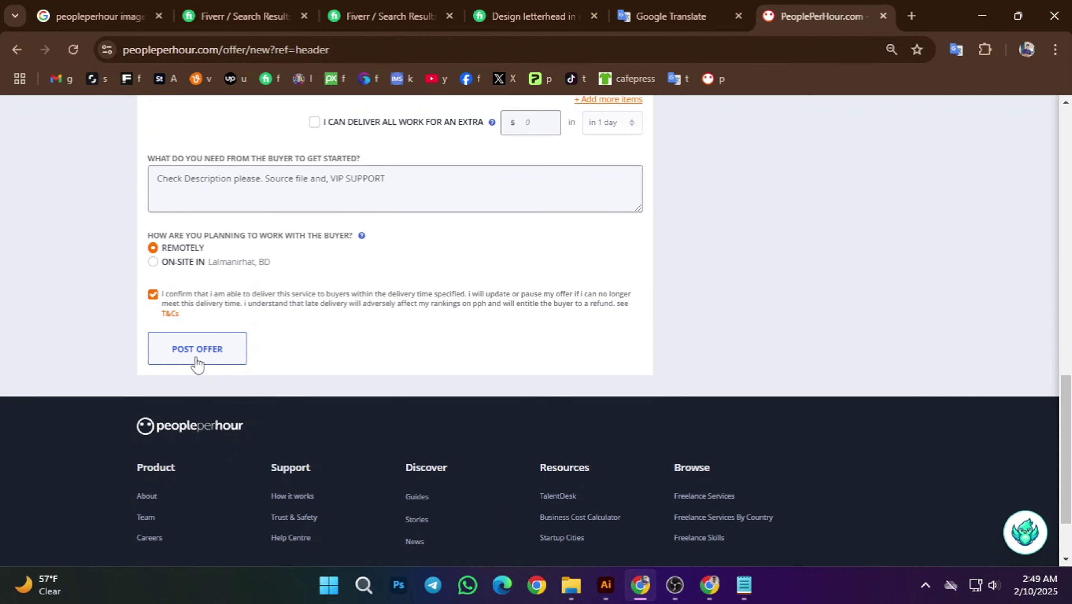
pyautogui.click(214, 357)
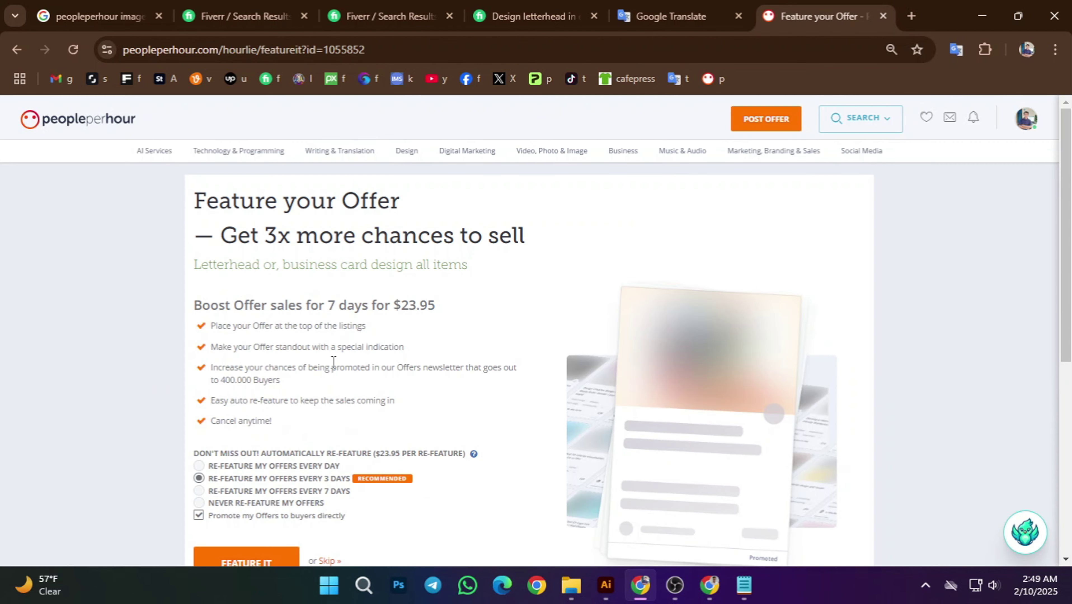
pyautogui.scroll(-3, 444, 386)
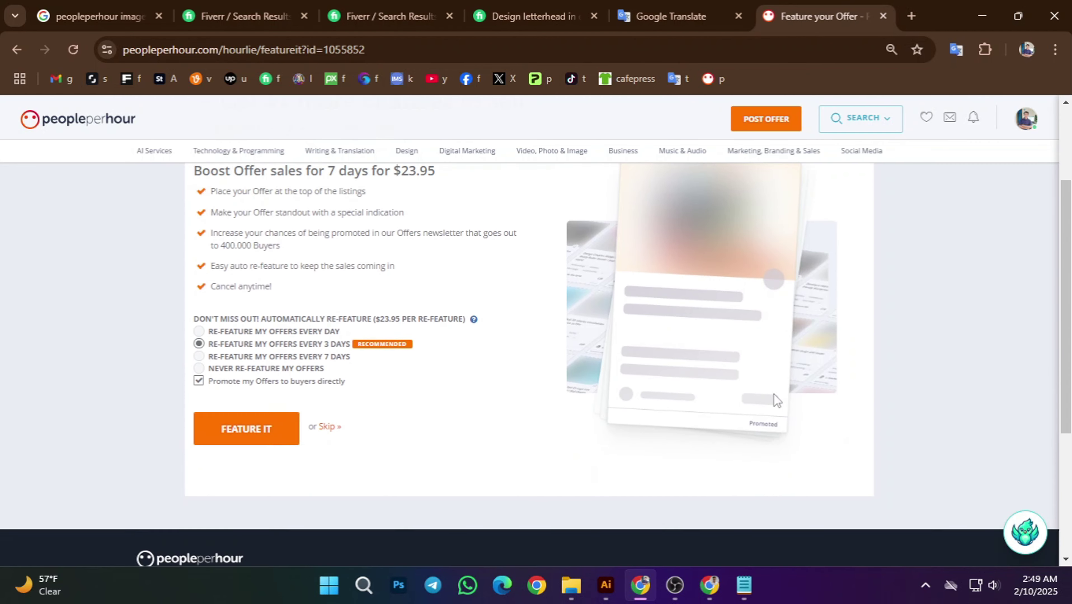
pyautogui.scroll(3, 343, 407)
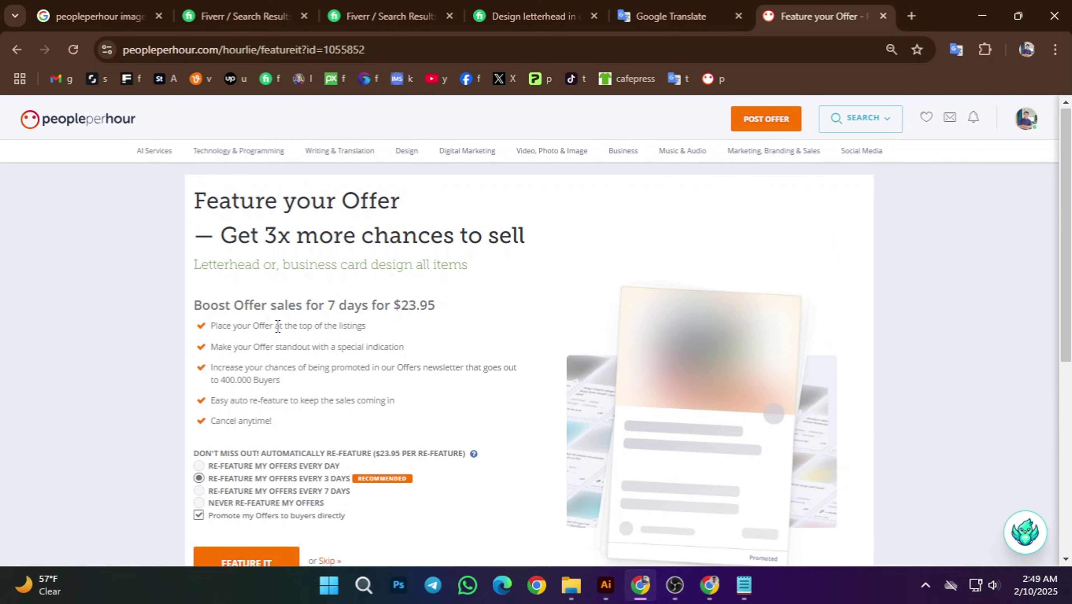
# - Skip featuring the letterhead and business card design offer and look over the page for sharing it on social networks
pyautogui.scroll(-3, 356, 406)
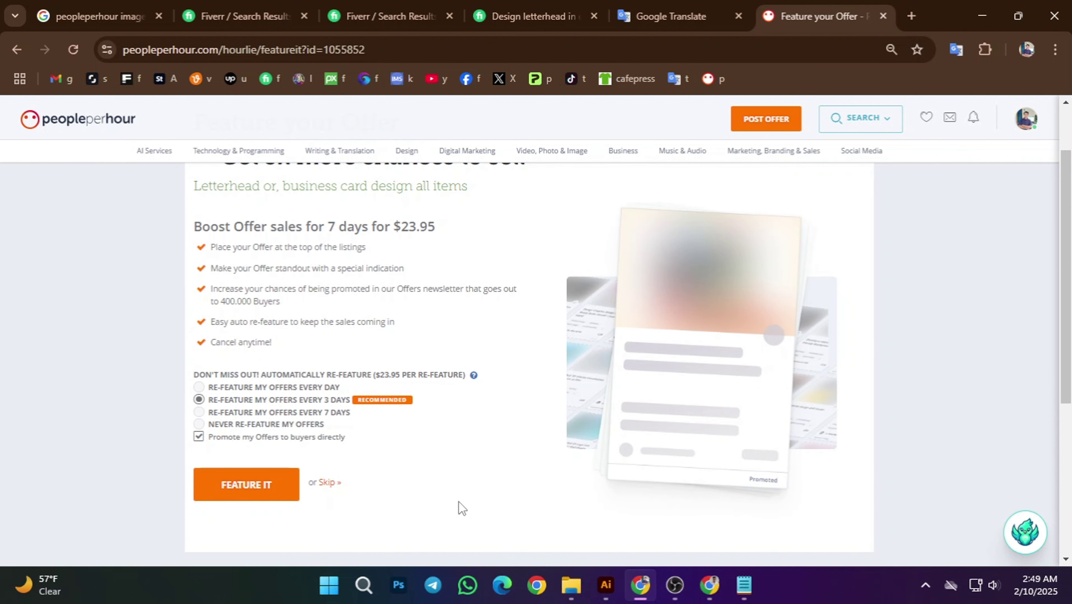
pyautogui.click(328, 482)
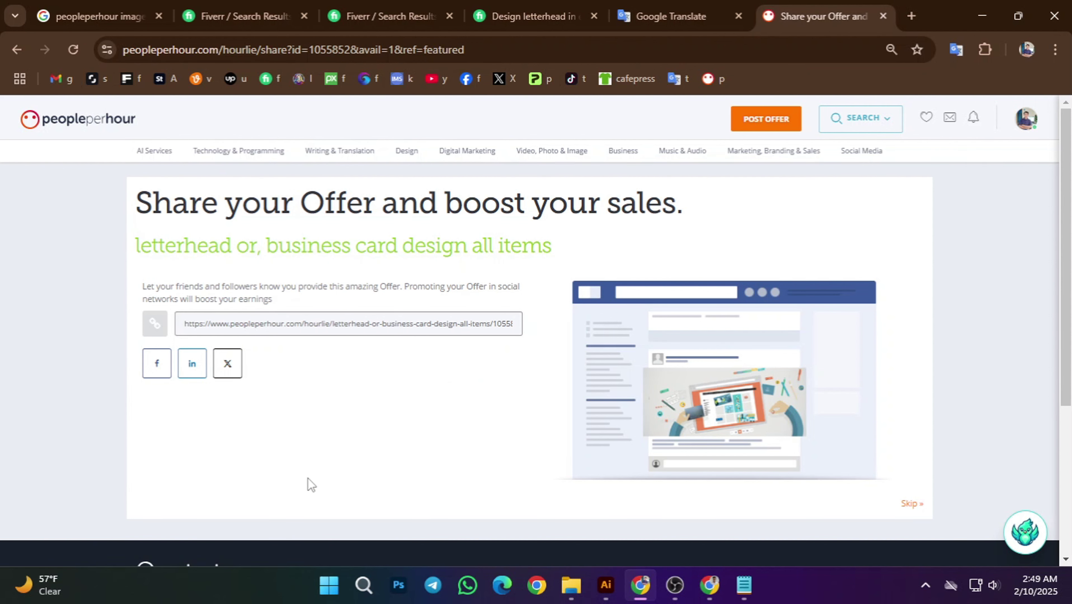
pyautogui.scroll(-3, 459, 383)
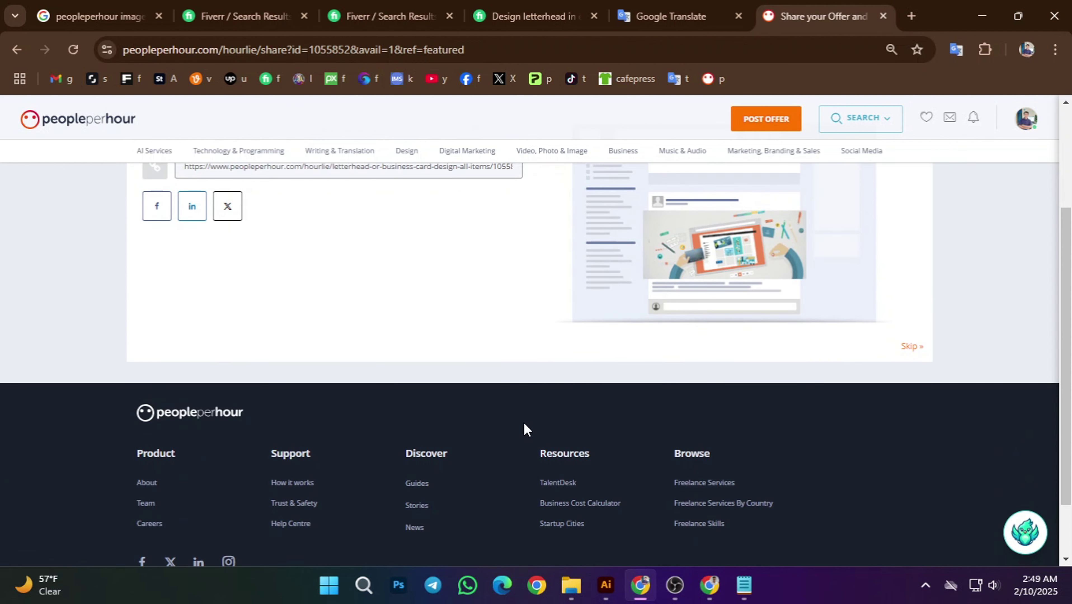
pyautogui.scroll(3, 451, 425)
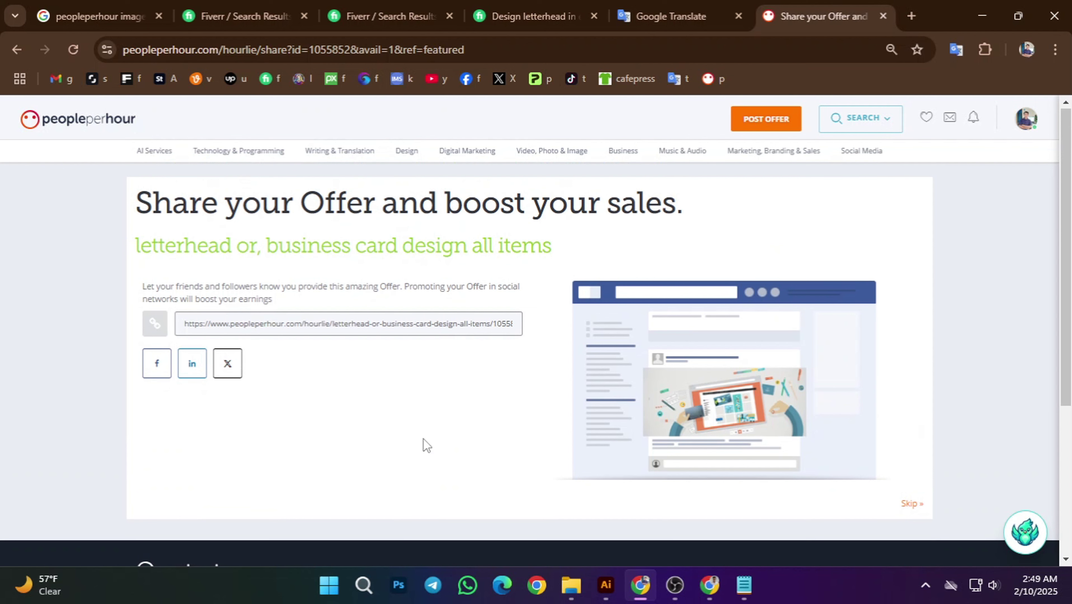
pyautogui.scroll(-2, 392, 456)
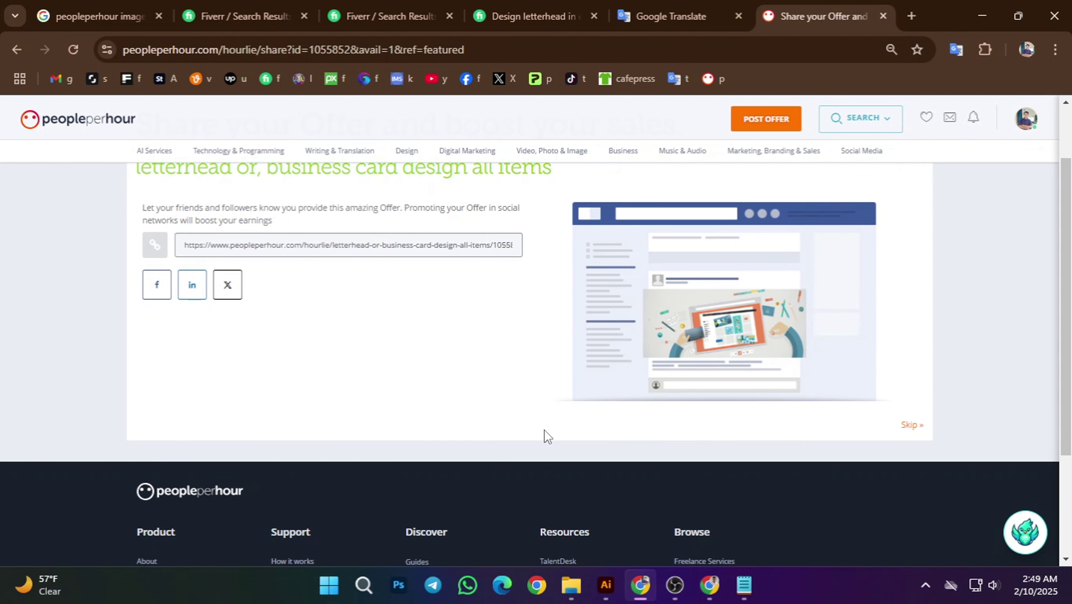
pyautogui.scroll(2, 368, 426)
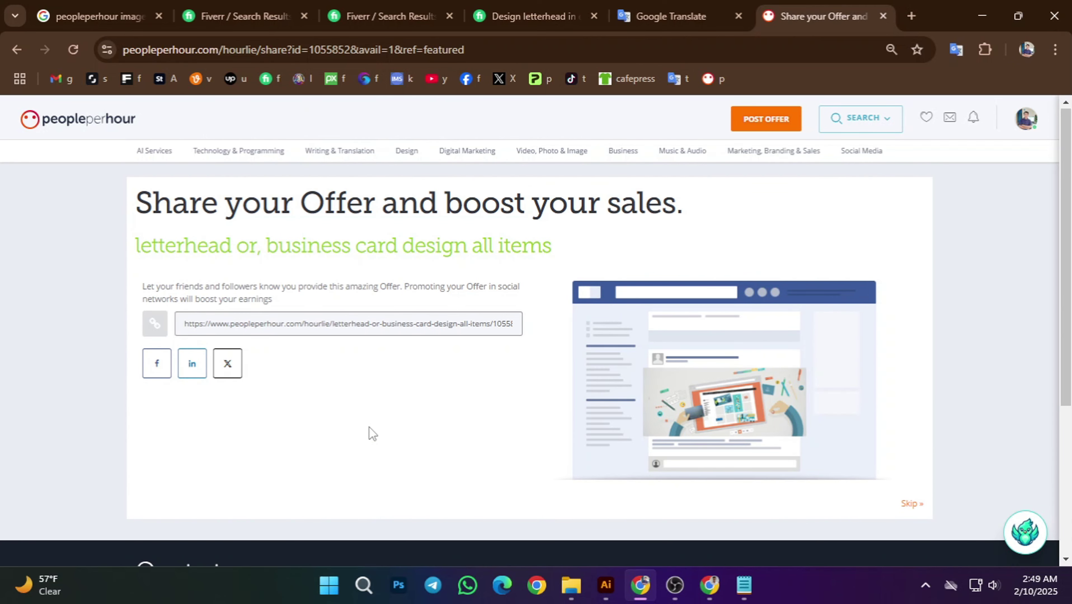
pyautogui.scroll(-1, 440, 446)
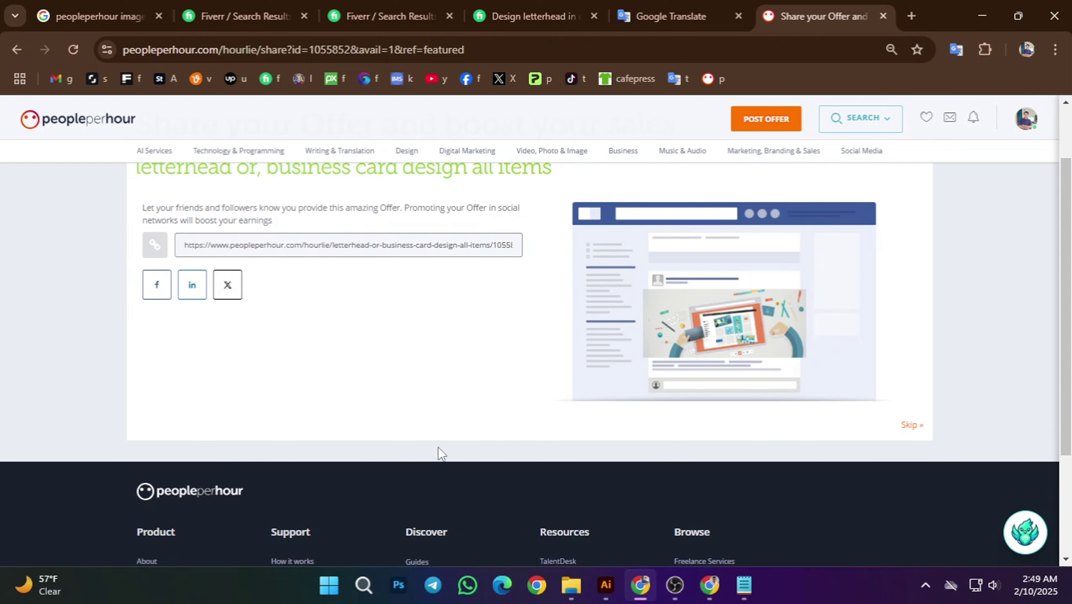